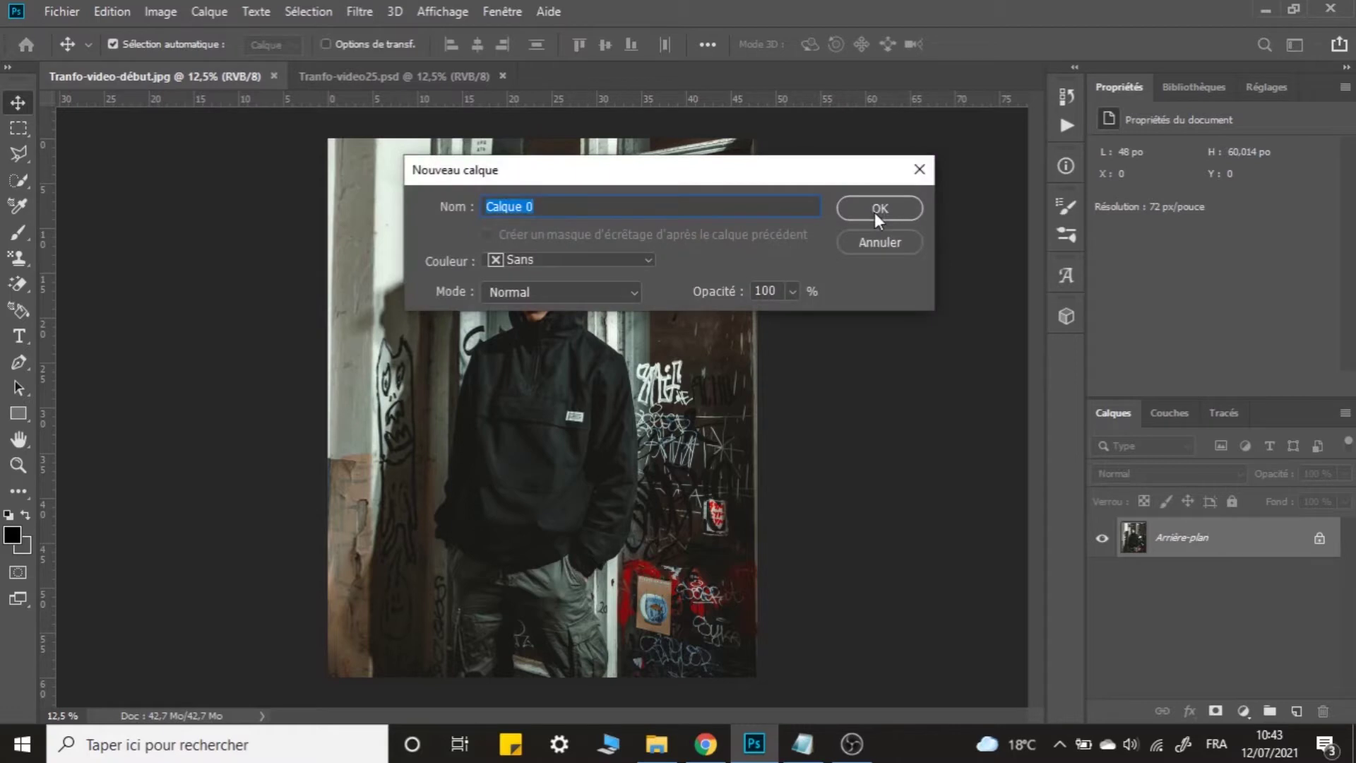
Convert the background into the editable layer Calque 0 and duplicate that layer.
left_click(875, 212)
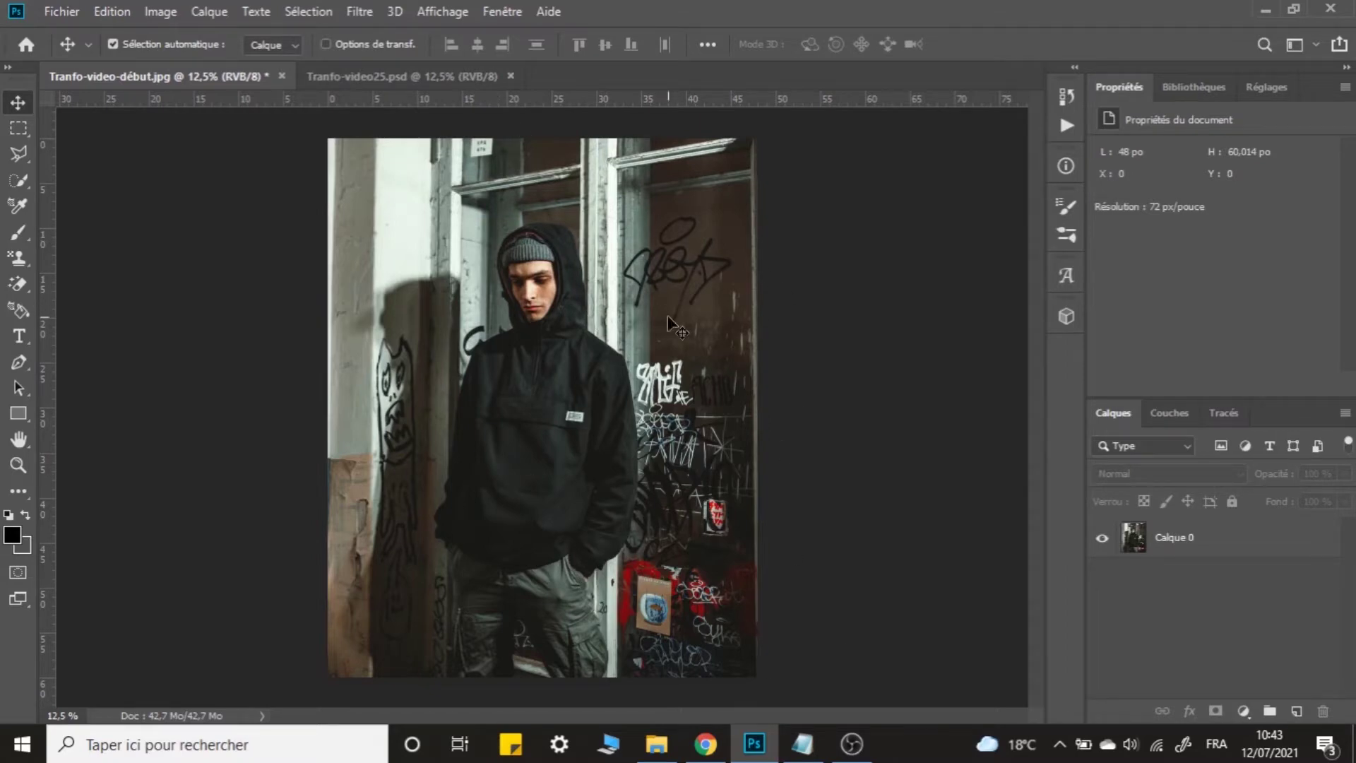
left_click(1245, 558)
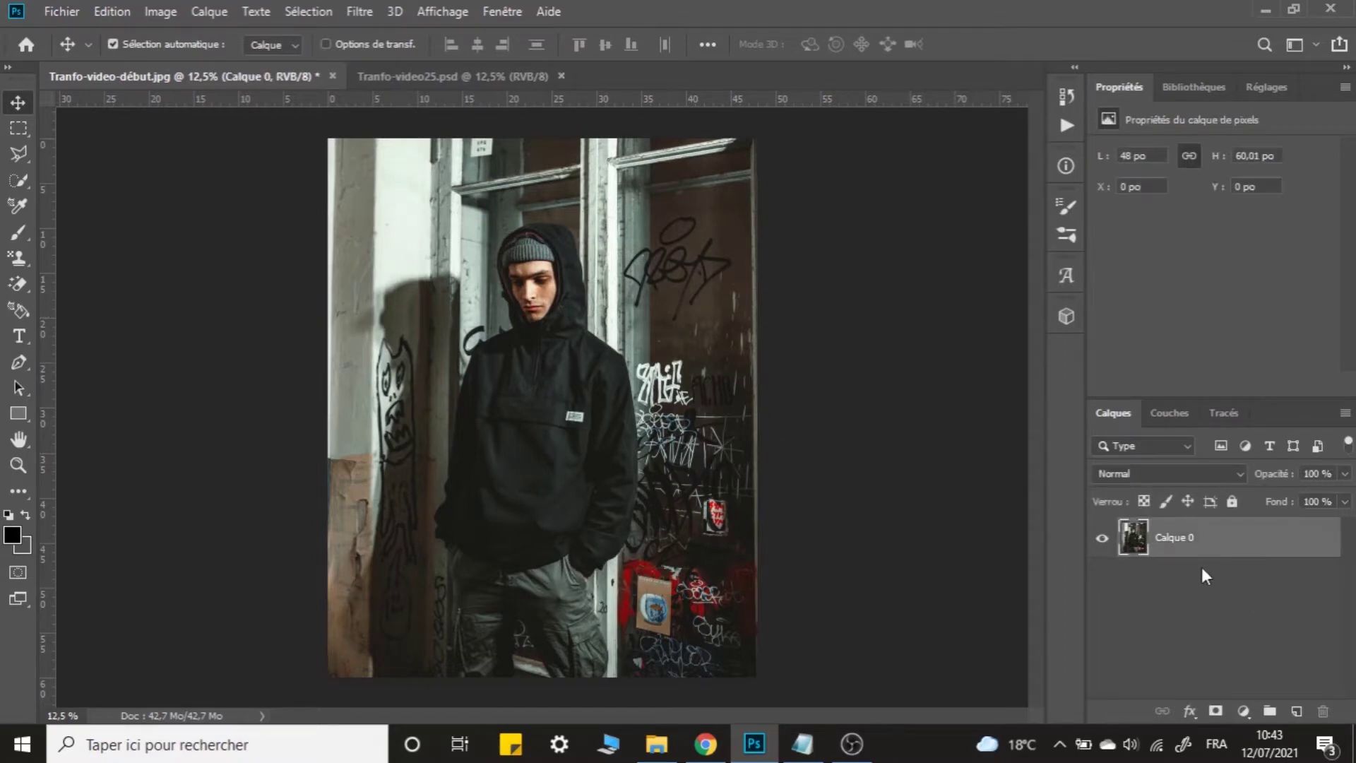
key("ctrl+j")
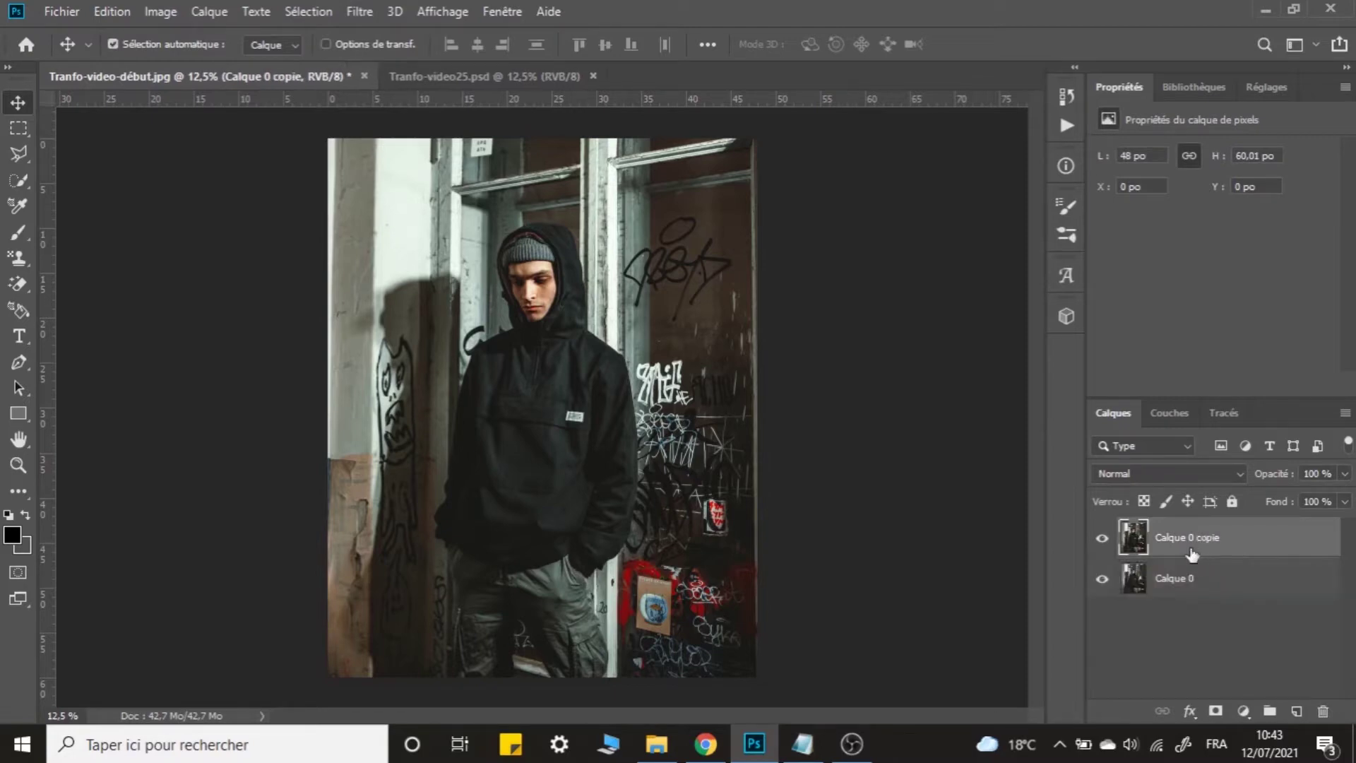
Set up the Pen tool in Tracé mode with the Associer des formes path operation.
left_click(18, 363)
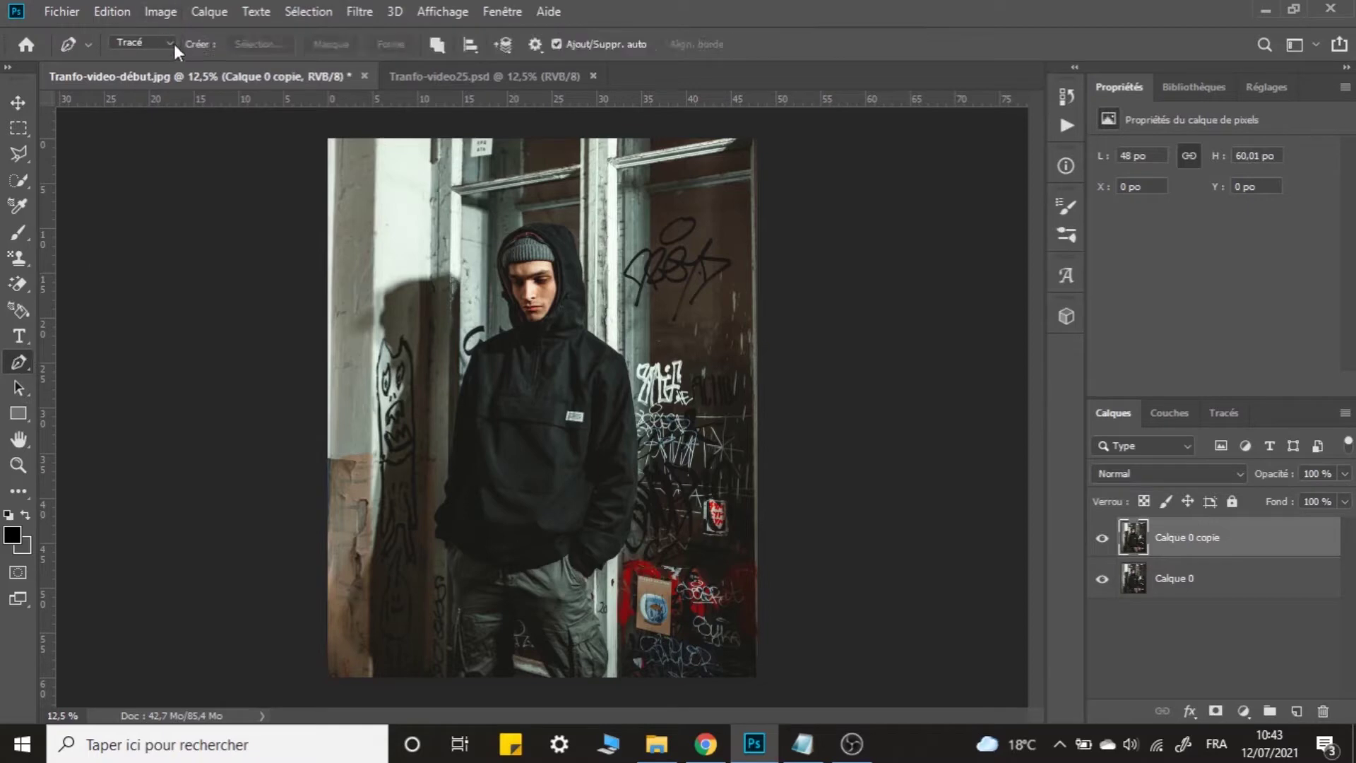
left_click(133, 45)
left_click(131, 72)
left_click(438, 45)
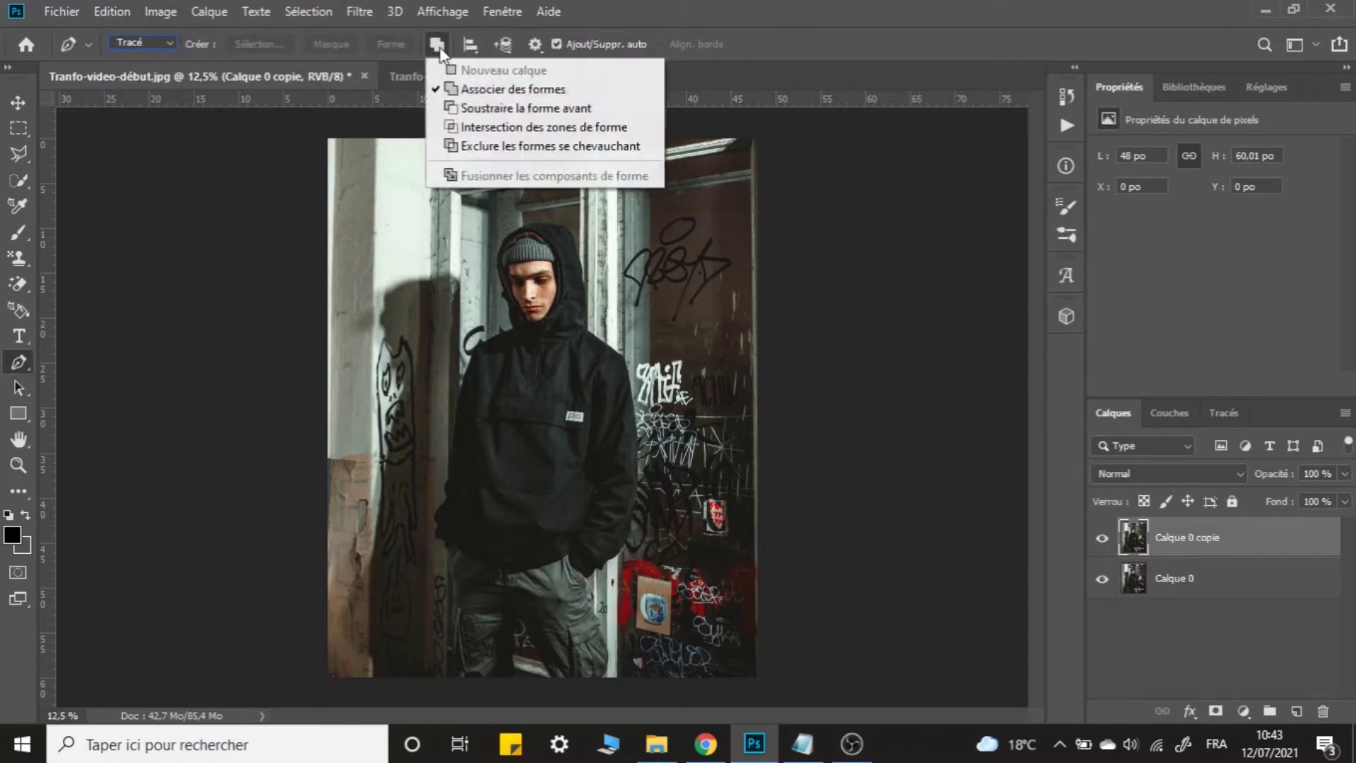
left_click(488, 90)
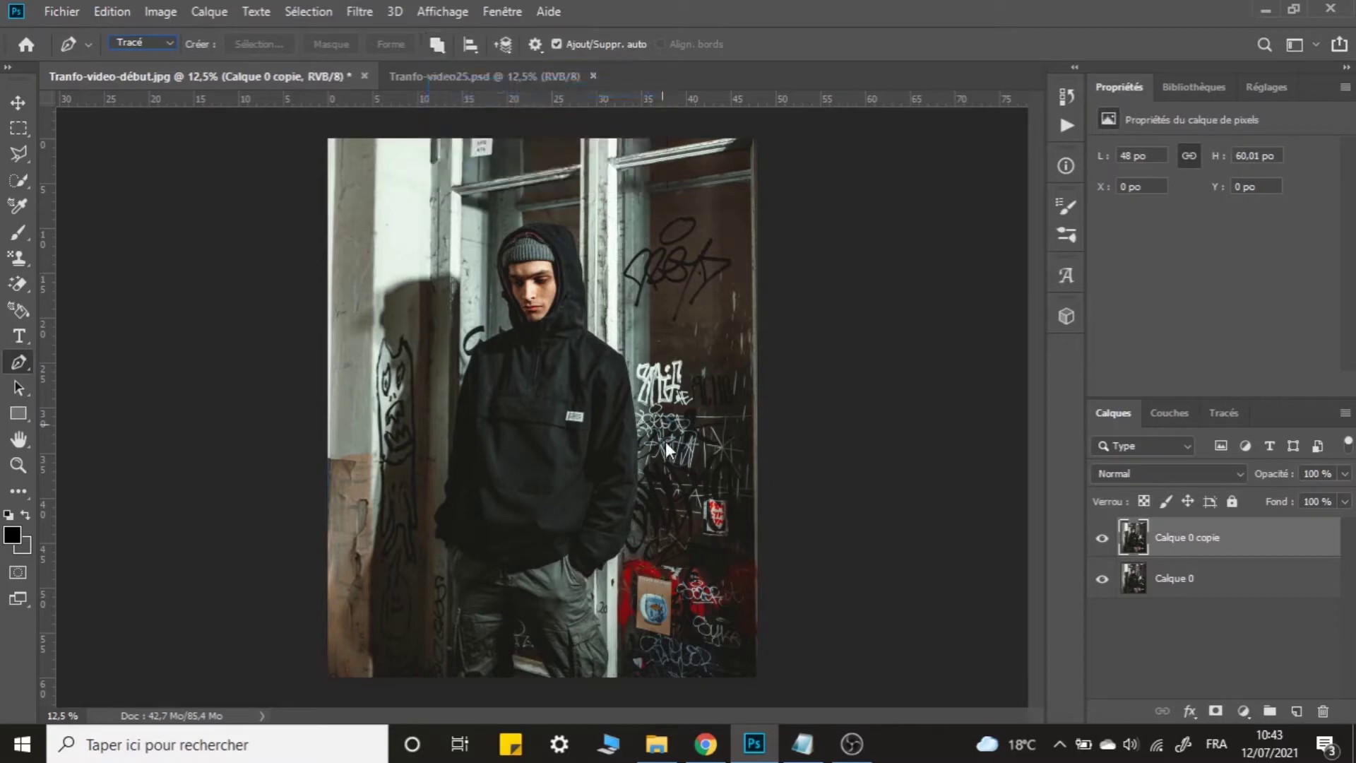
Start a pen path at the bottom of the photo and trace the outer edge of the trouser leg with the cargo pocket.
key("ctrl+plus")
key("ctrl+plus")
key("ctrl+plus")
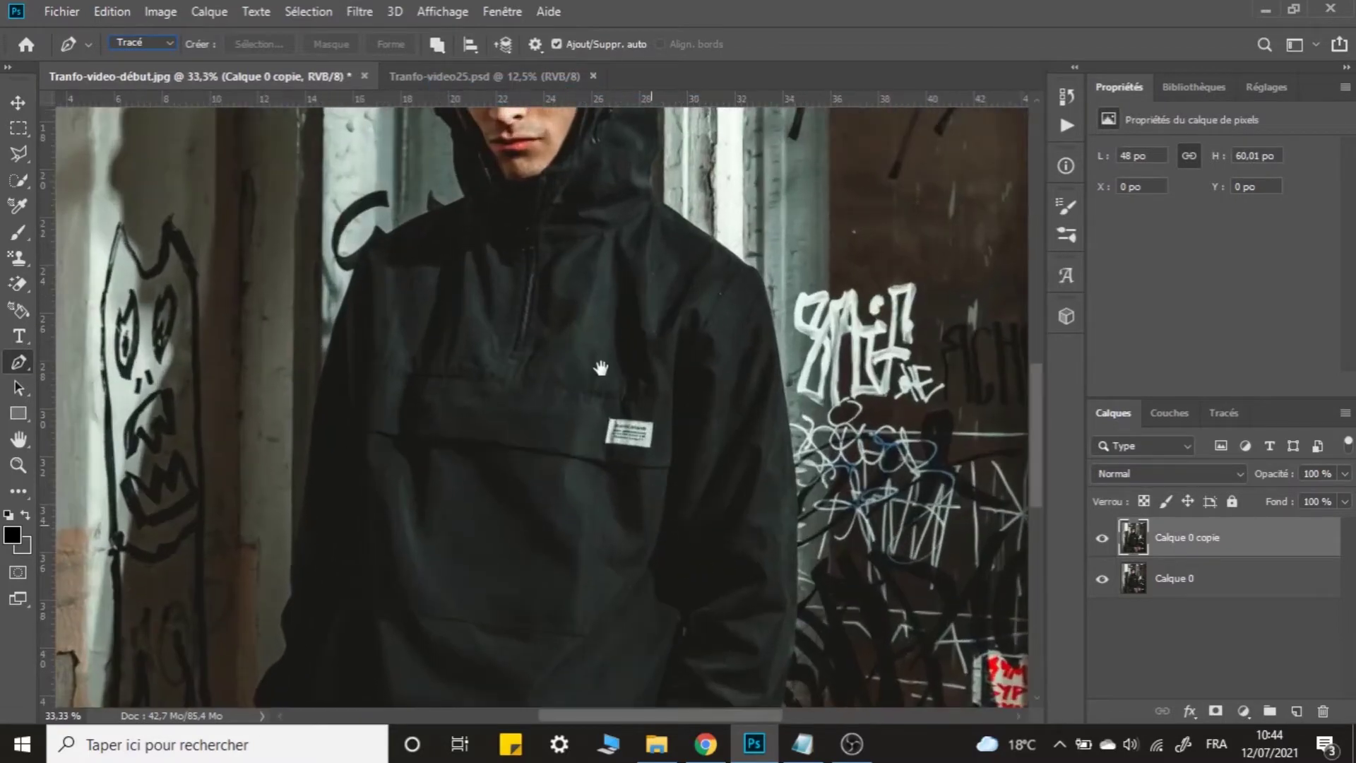
left_click_drag(651, 619, 602, 466)
left_click_drag(583, 528, 584, 415)
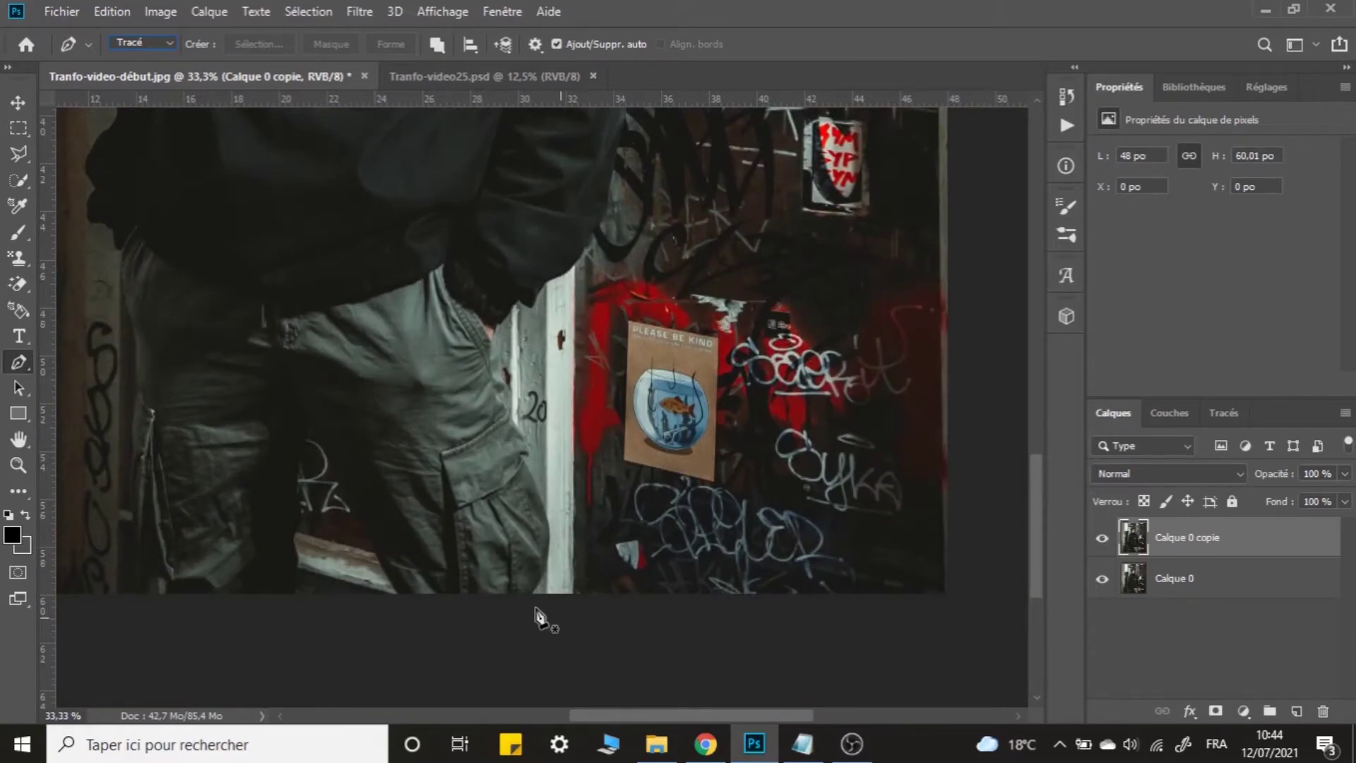
key("ctrl+plus")
left_click_drag(584, 426, 584, 242)
left_click(518, 505)
left_click_drag(557, 397, 545, 320)
key("ctrl+plus")
key("ctrl+plus")
left_click_drag(530, 442, 505, 406)
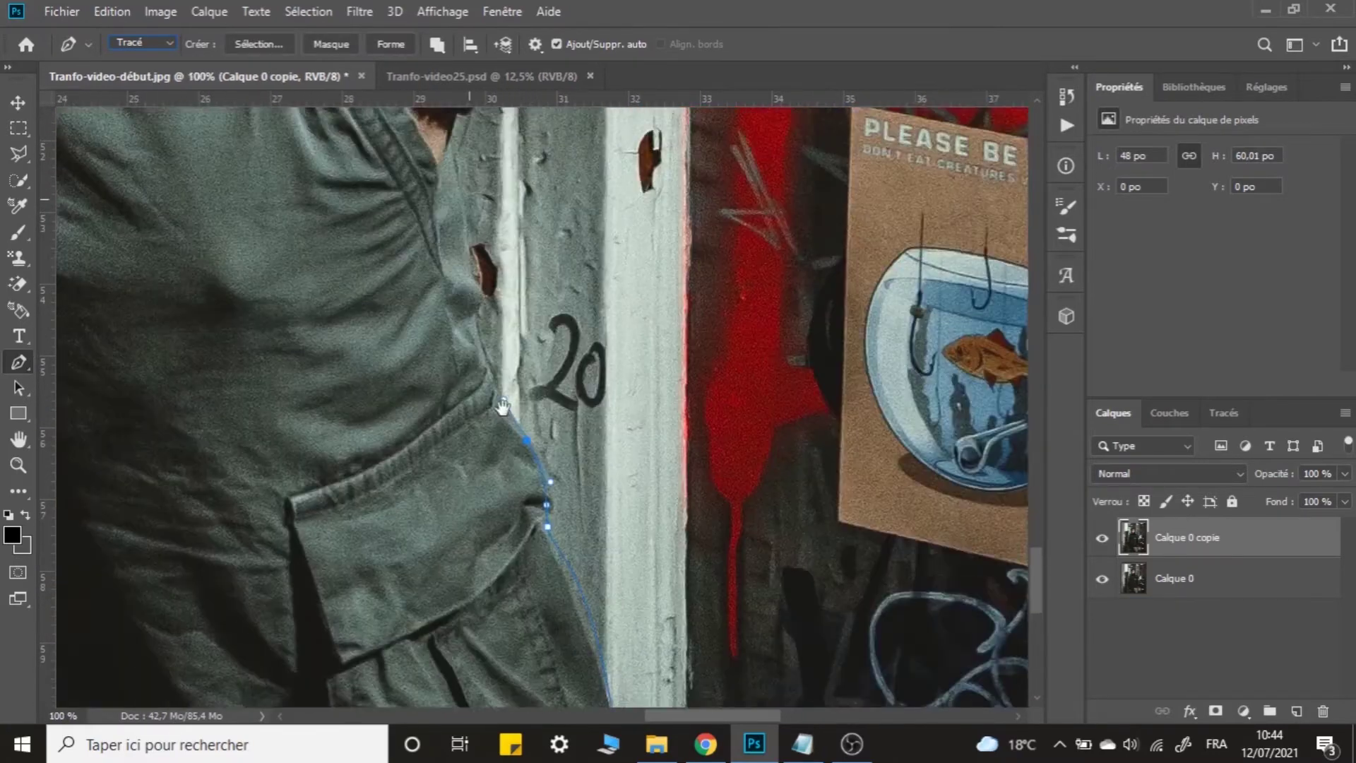
left_click_drag(506, 339, 529, 588)
left_click_drag(514, 541, 513, 514)
left_click(476, 394)
left_click_drag(485, 366, 505, 352)
Continue the pen path along the pocketed hand and the lower edge of the jacket cuff.
key("ctrl+plus")
key("ctrl+plus")
left_click_drag(405, 282, 356, 493)
left_click_drag(365, 478, 385, 457)
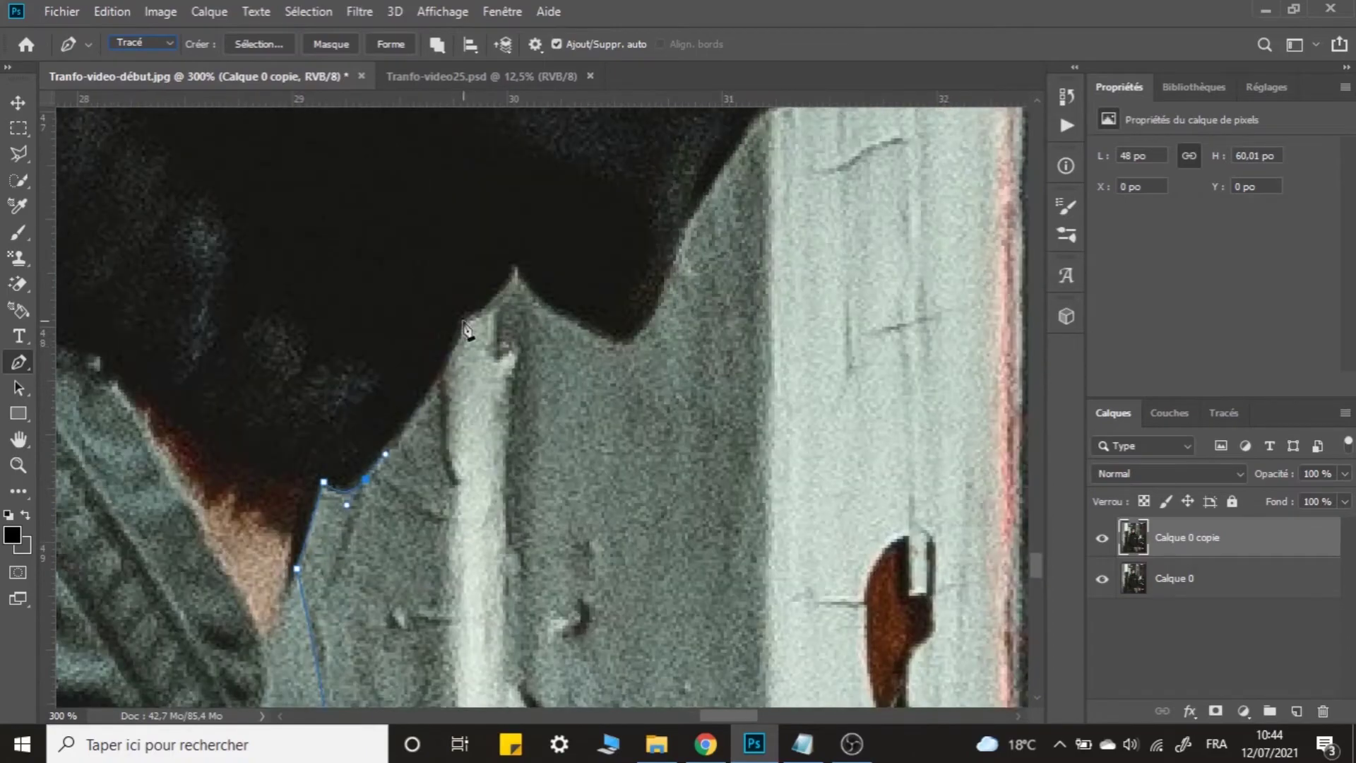
left_click(464, 320)
left_click(518, 260)
left_click_drag(631, 345, 659, 297)
Continue the pen path up the outer edge of the jacket sleeve.
left_click_drag(927, 122, 603, 596)
left_click_drag(740, 438, 782, 353)
key("ctrl+minus")
left_click_drag(883, 233, 932, 463)
left_click(590, 316)
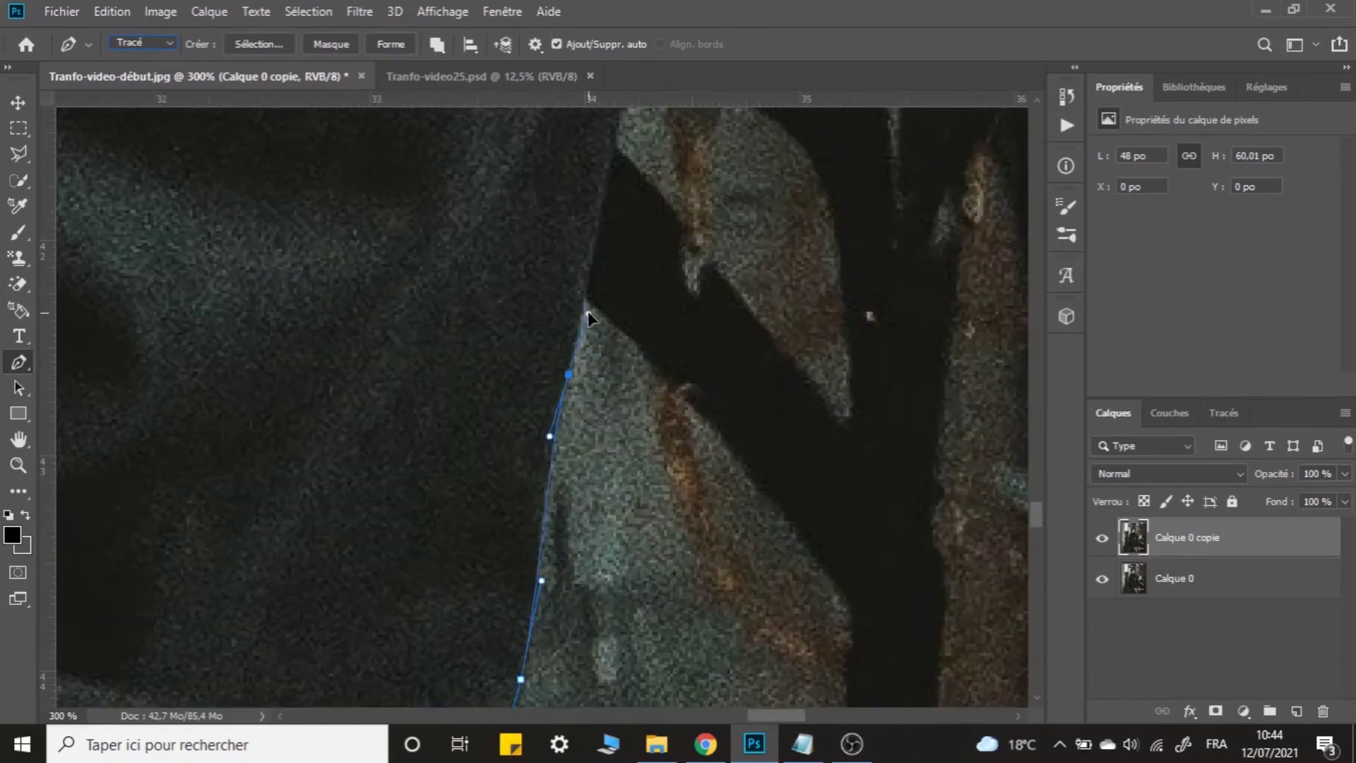
left_click_drag(869, 315, 778, 667)
left_click(530, 577)
left_click(552, 452)
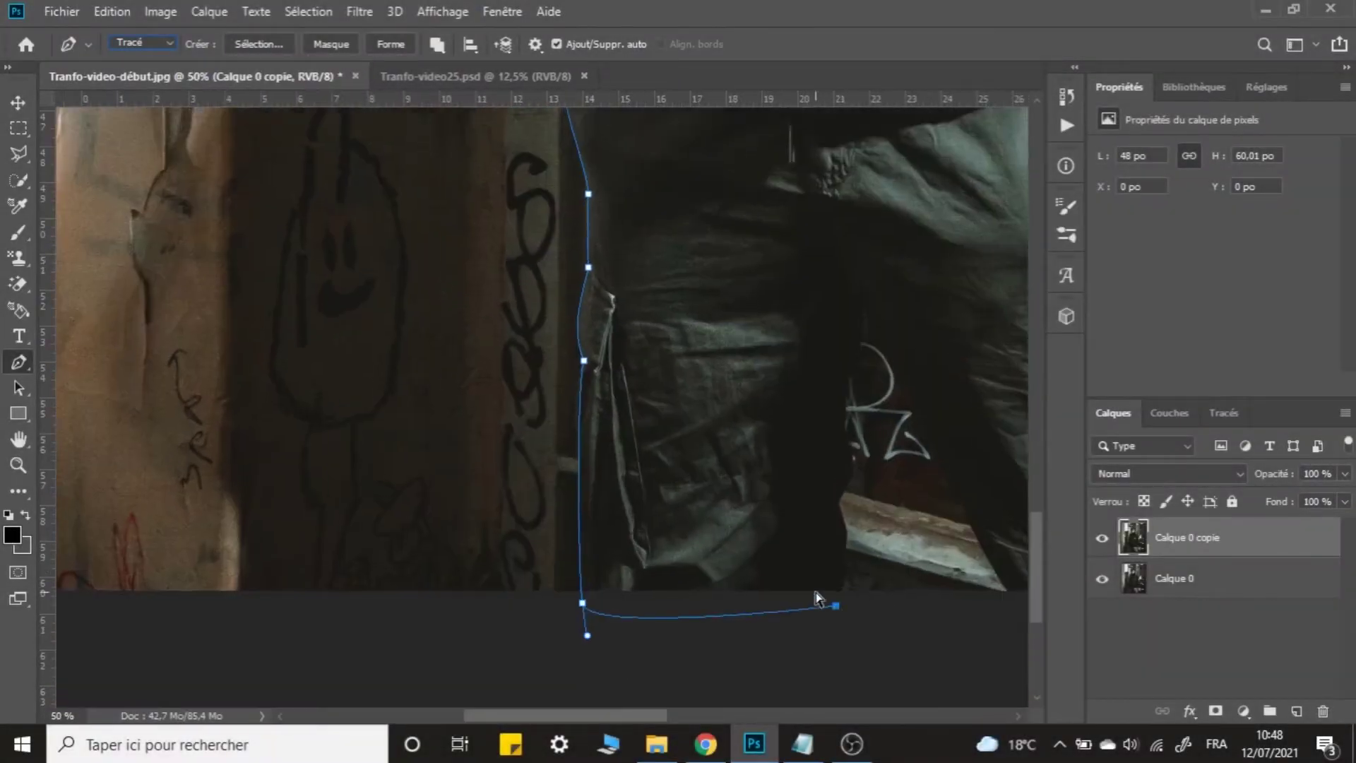
Complete the pen path around the man, following the other leg and the gap between the legs, and close it.
left_click_drag(626, 318, 459, 494)
left_click_drag(539, 539, 573, 459)
key("ctrl+minus")
left_click_drag(572, 506, 603, 545)
left_click(791, 481)
key("ctrl+minus")
key("ctrl+minus")
key("ctrl+minus")
key("ctrl+minus")
key("ctrl+minus")
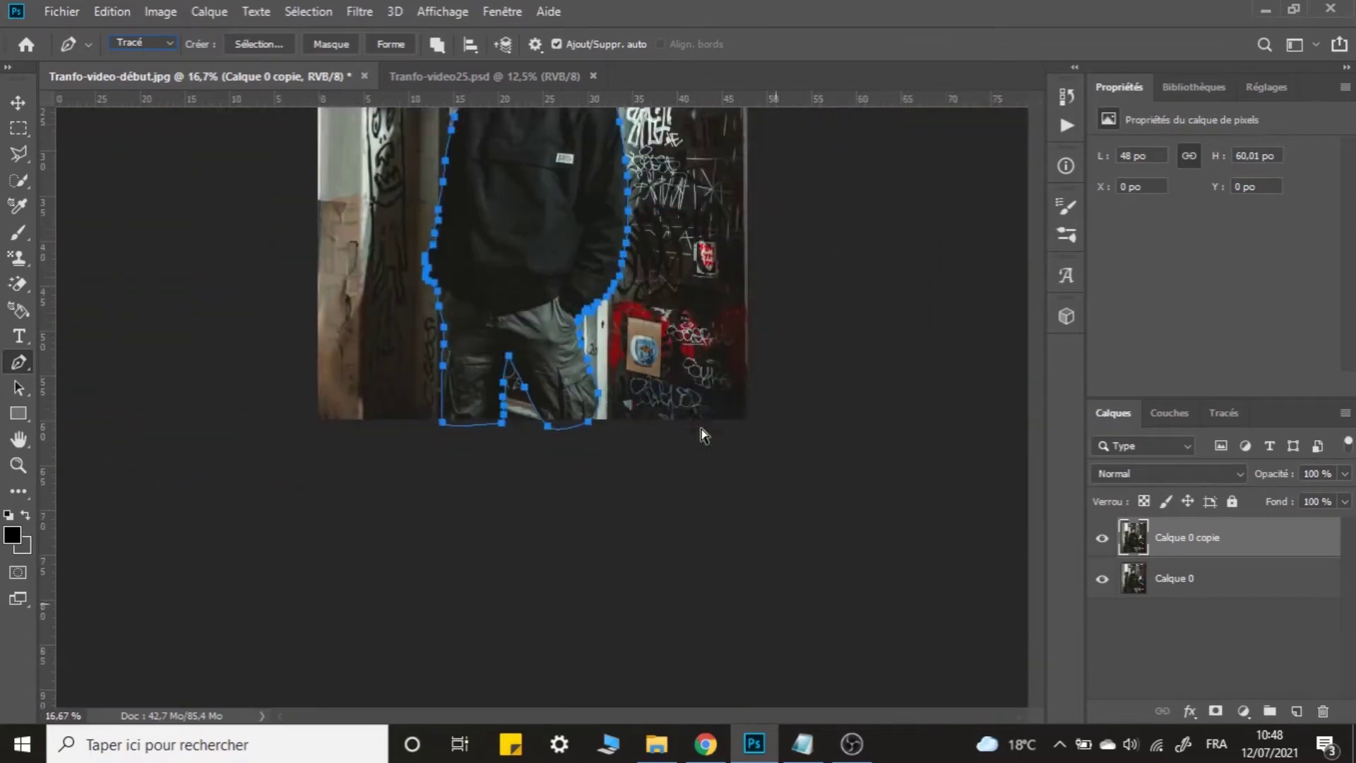
Create a vector mask on Calque 0 copie from the path around the man.
right_click(594, 281)
left_click(538, 349)
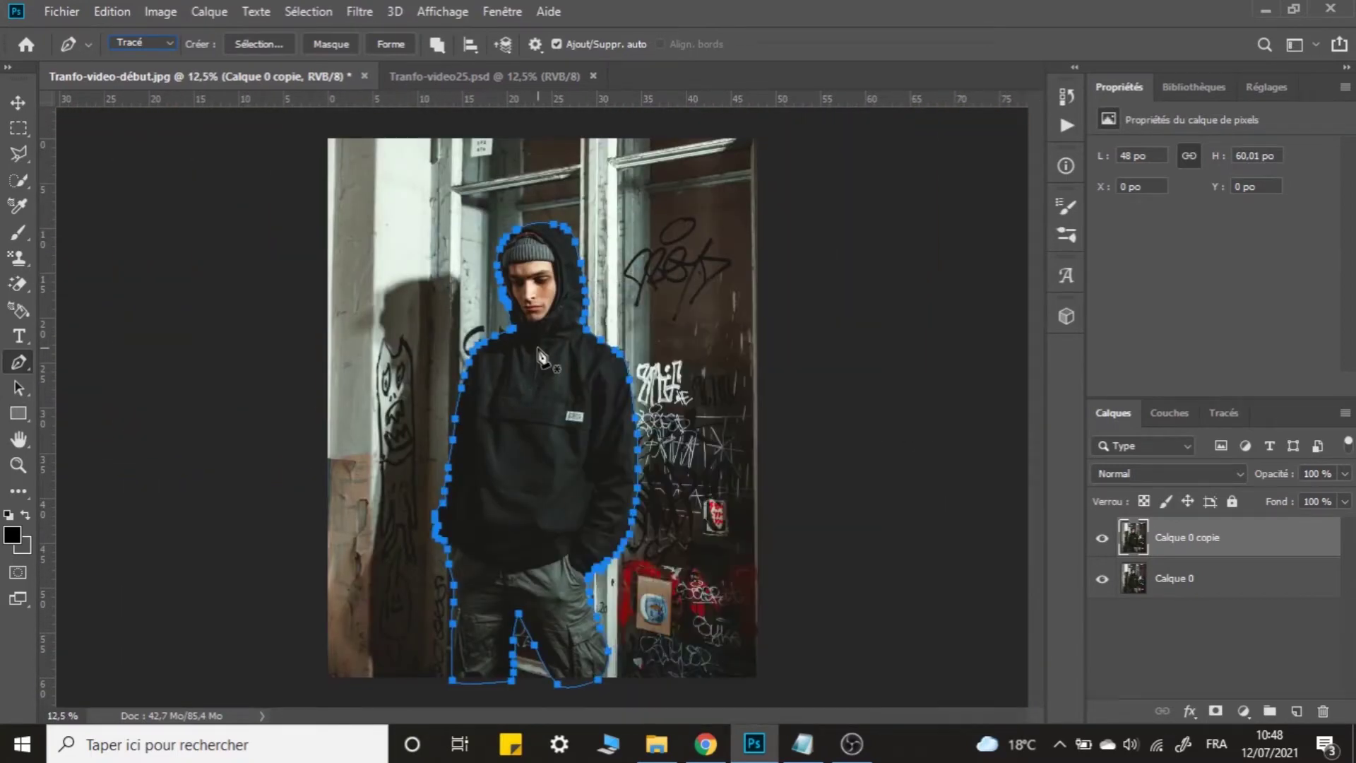
right_click(554, 410)
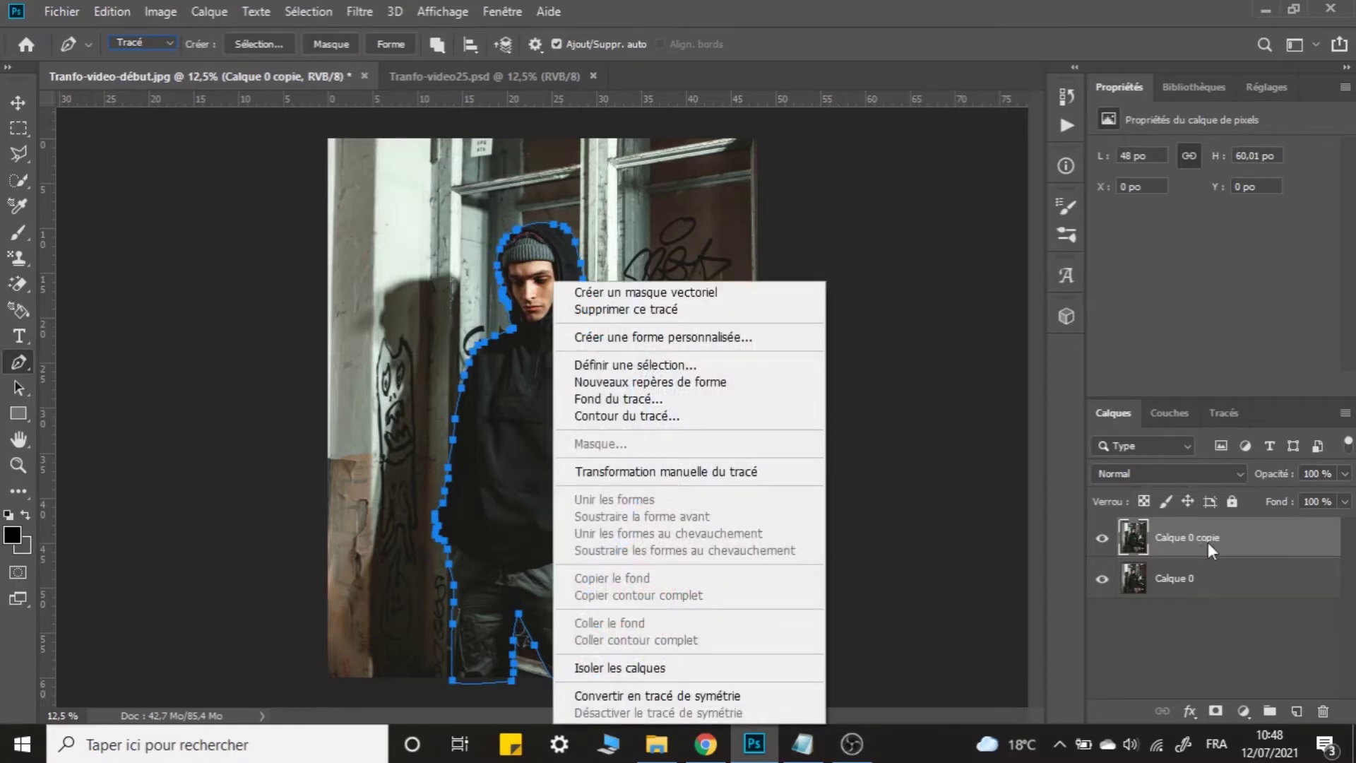
left_click(600, 292)
left_click(1185, 613)
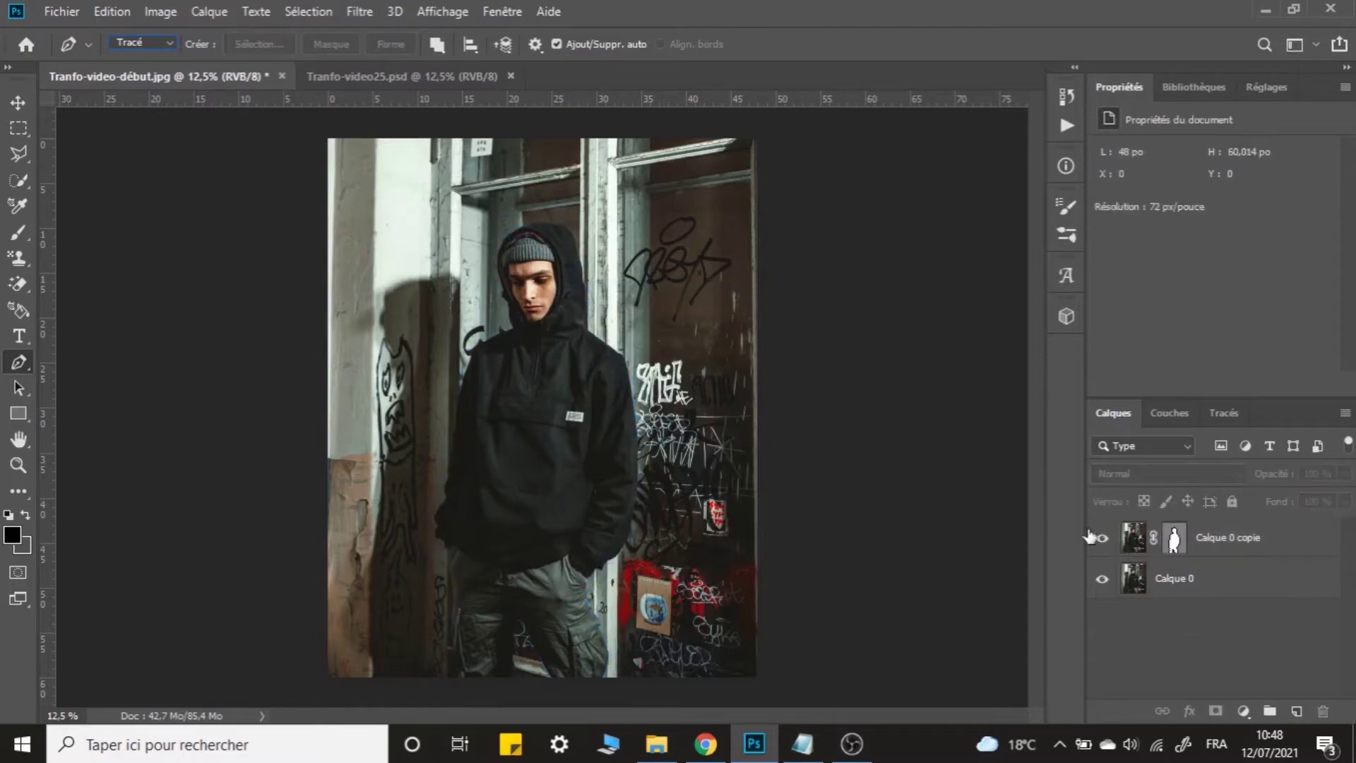
Hide and show Calque 0 to check the masked cutout of the man.
left_click(1199, 573)
left_click(1106, 586)
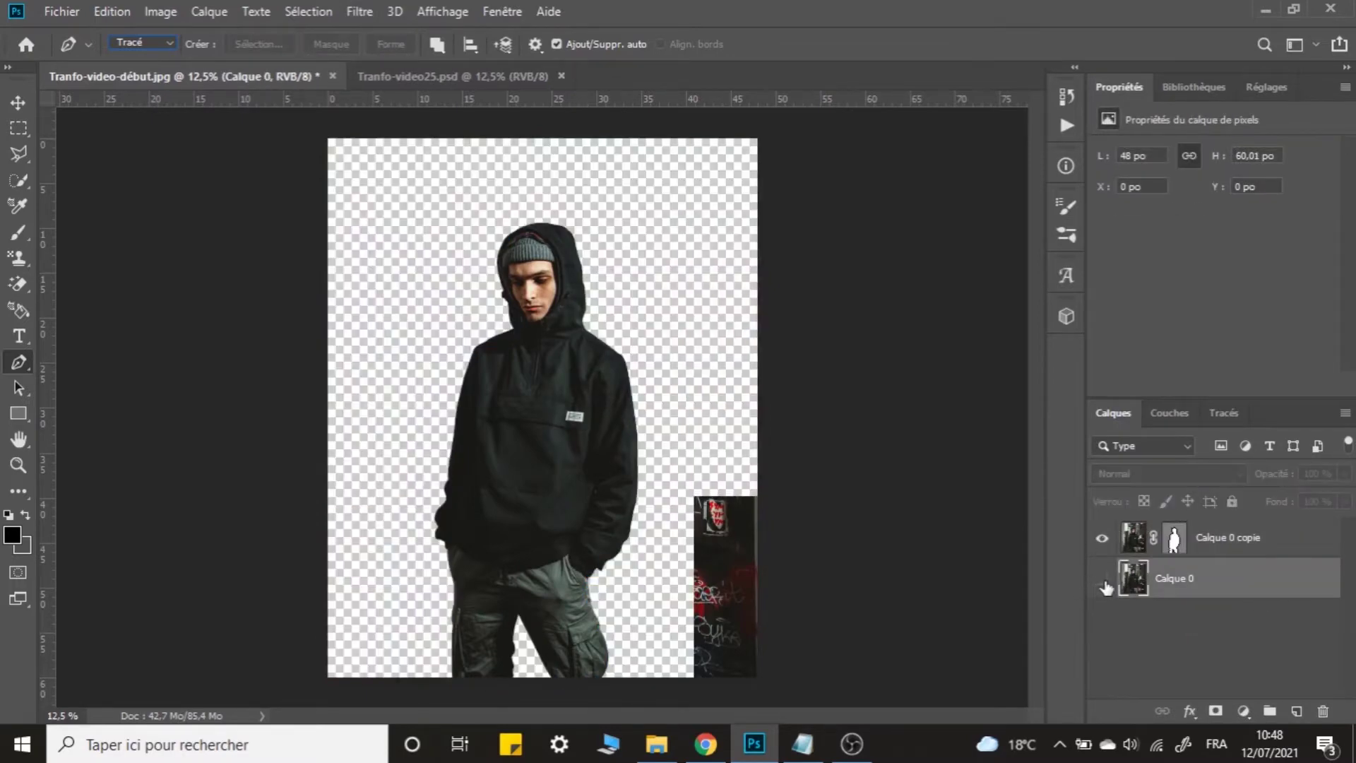
left_click(1104, 579)
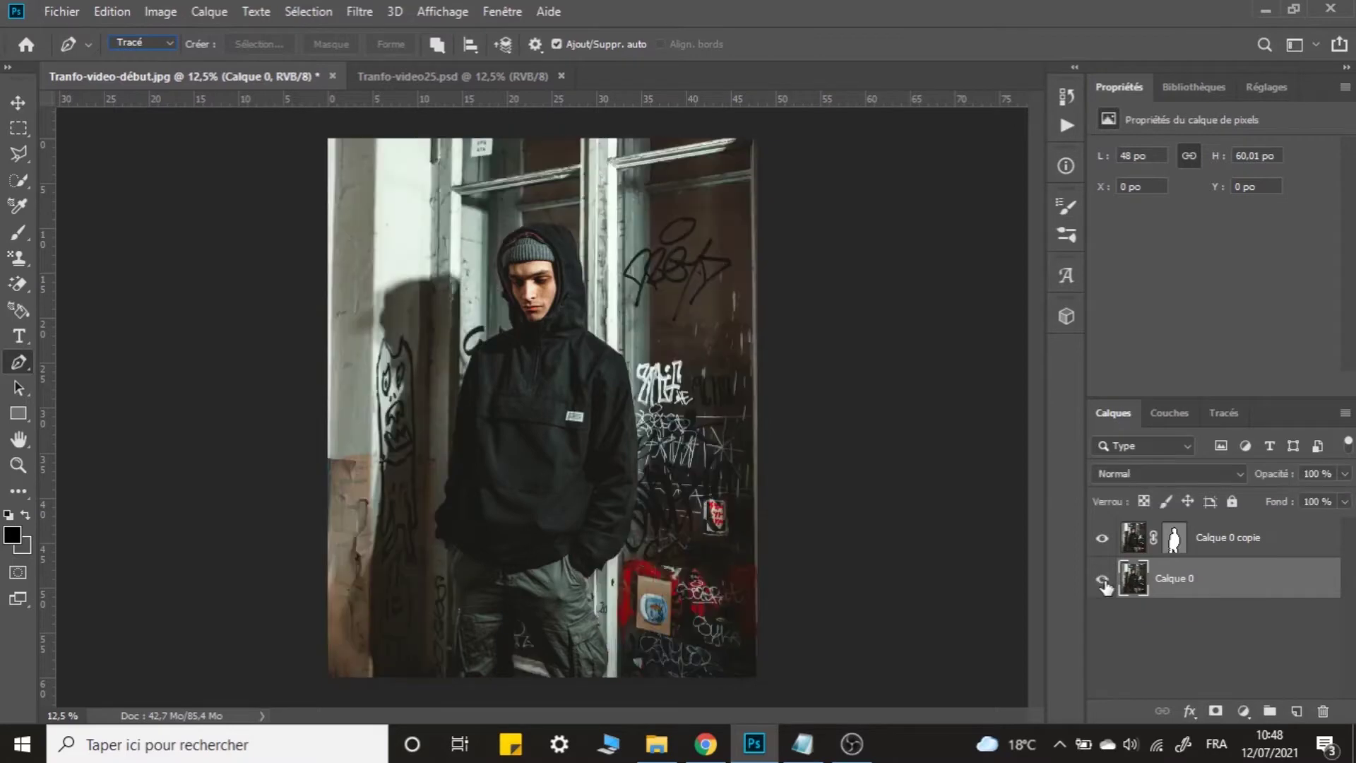
left_click(1104, 578)
left_click(1103, 580)
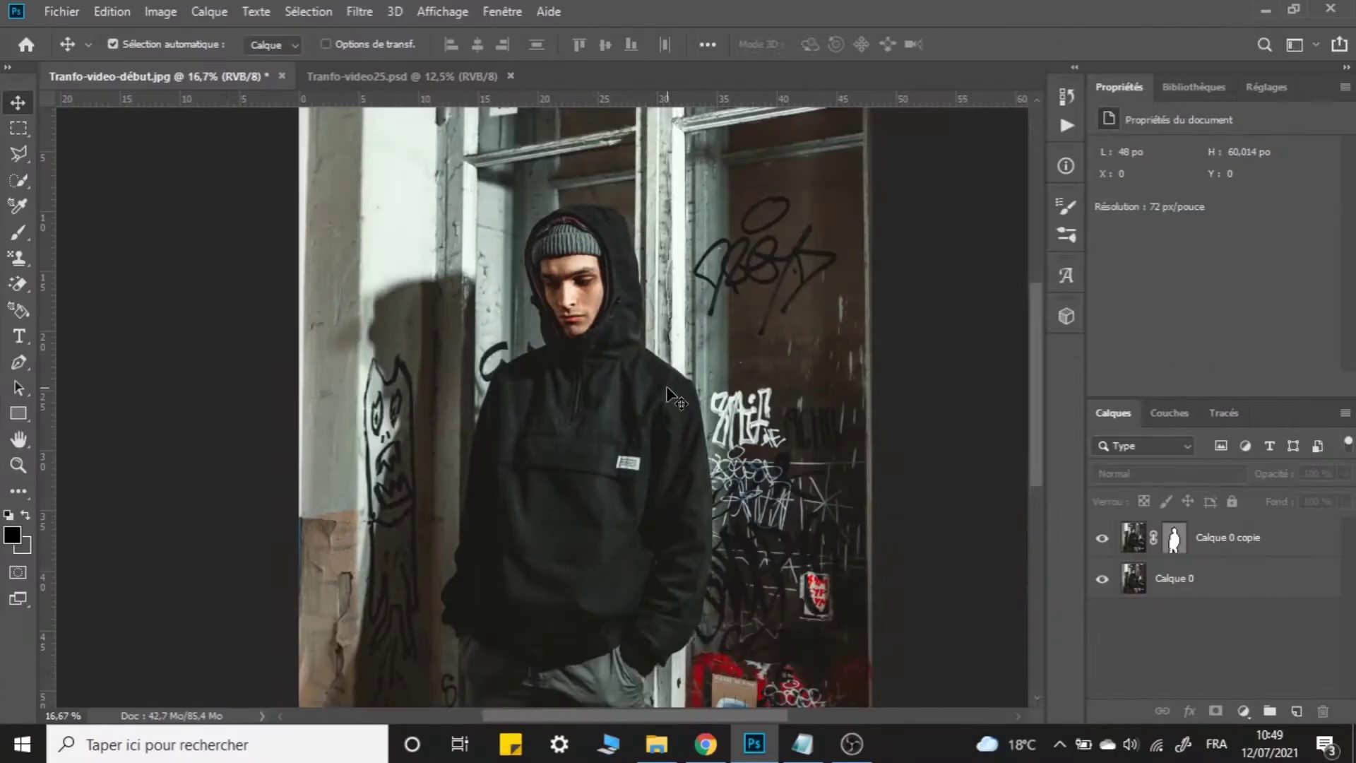
scroll(667, 385, "down", 1)
scroll(667, 387, "down", 1)
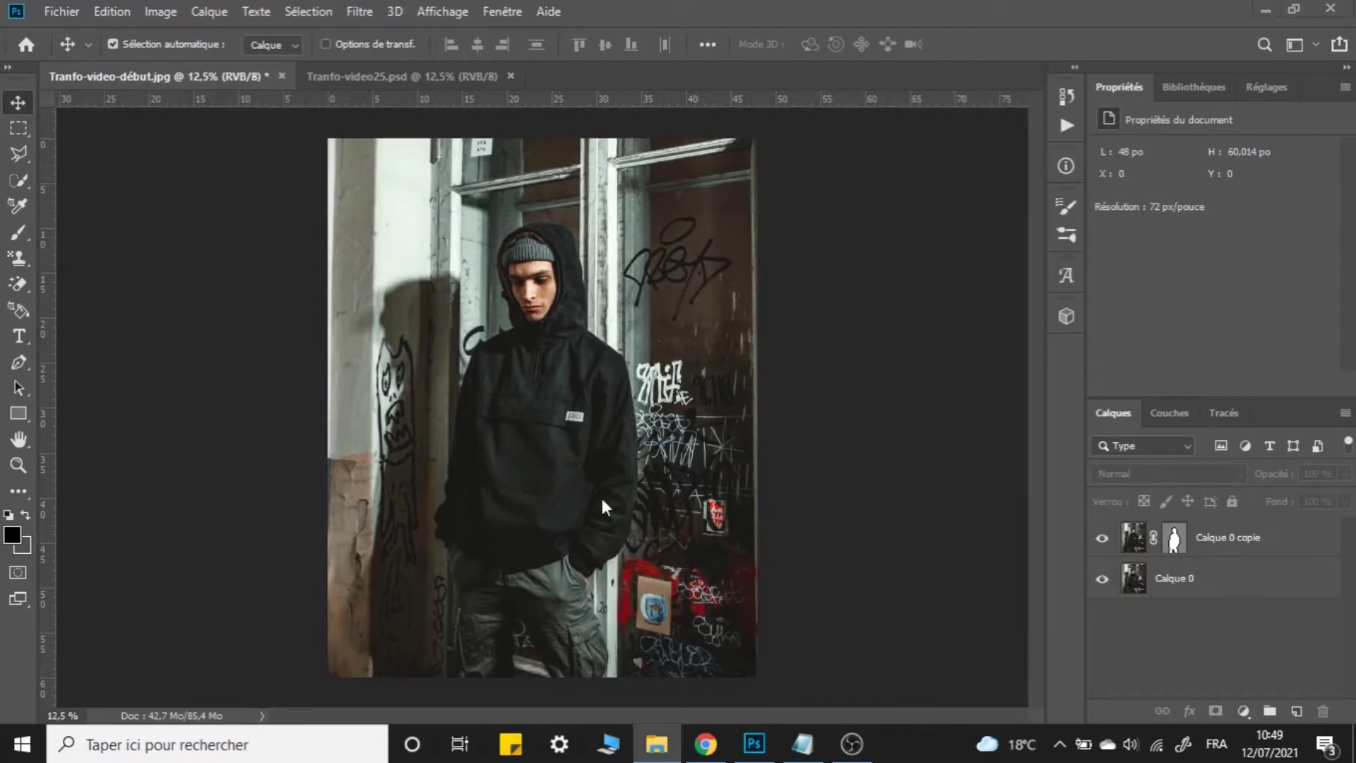
Place Texture_Etincelles in the photo, scale it to about 65.9 × 37.1 po and align it with the bottom edge.
left_click_drag(601, 494, 609, 478)
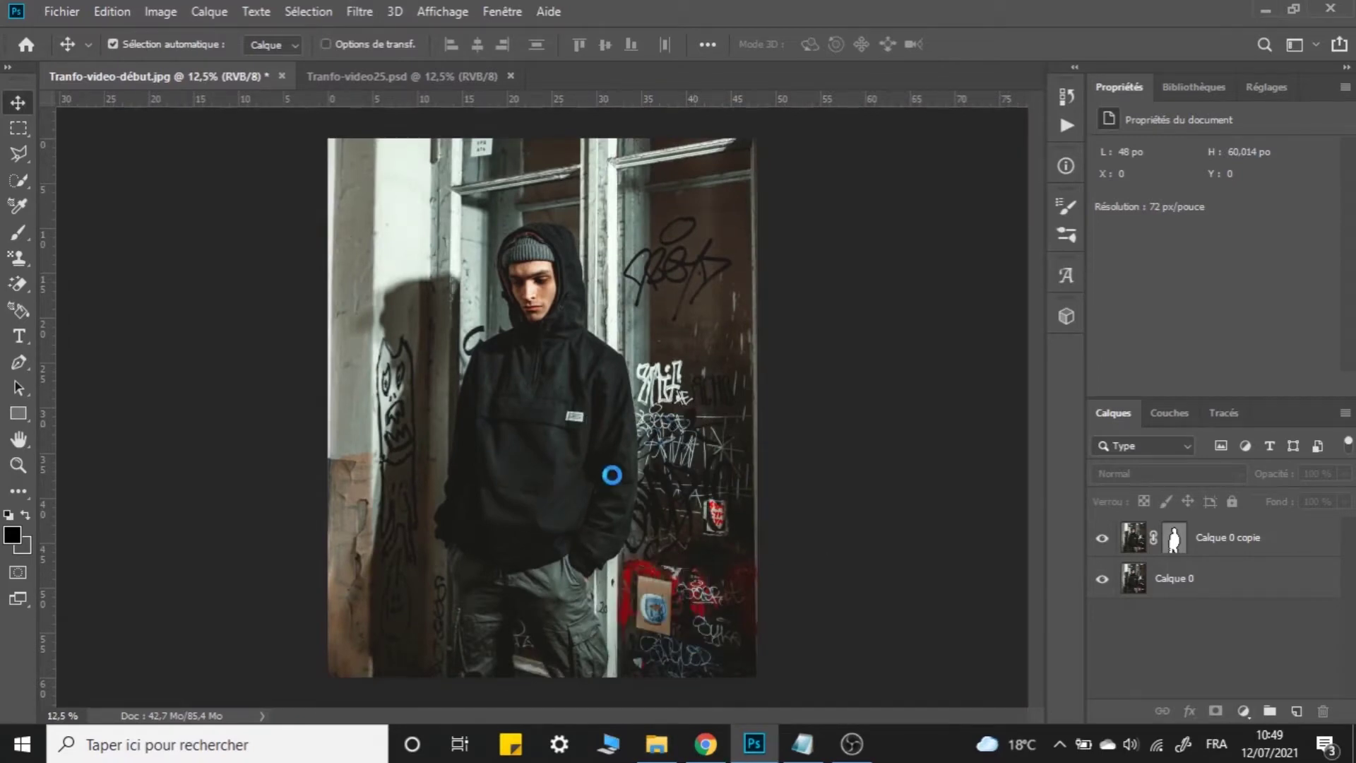
left_click_drag(622, 399, 770, 424)
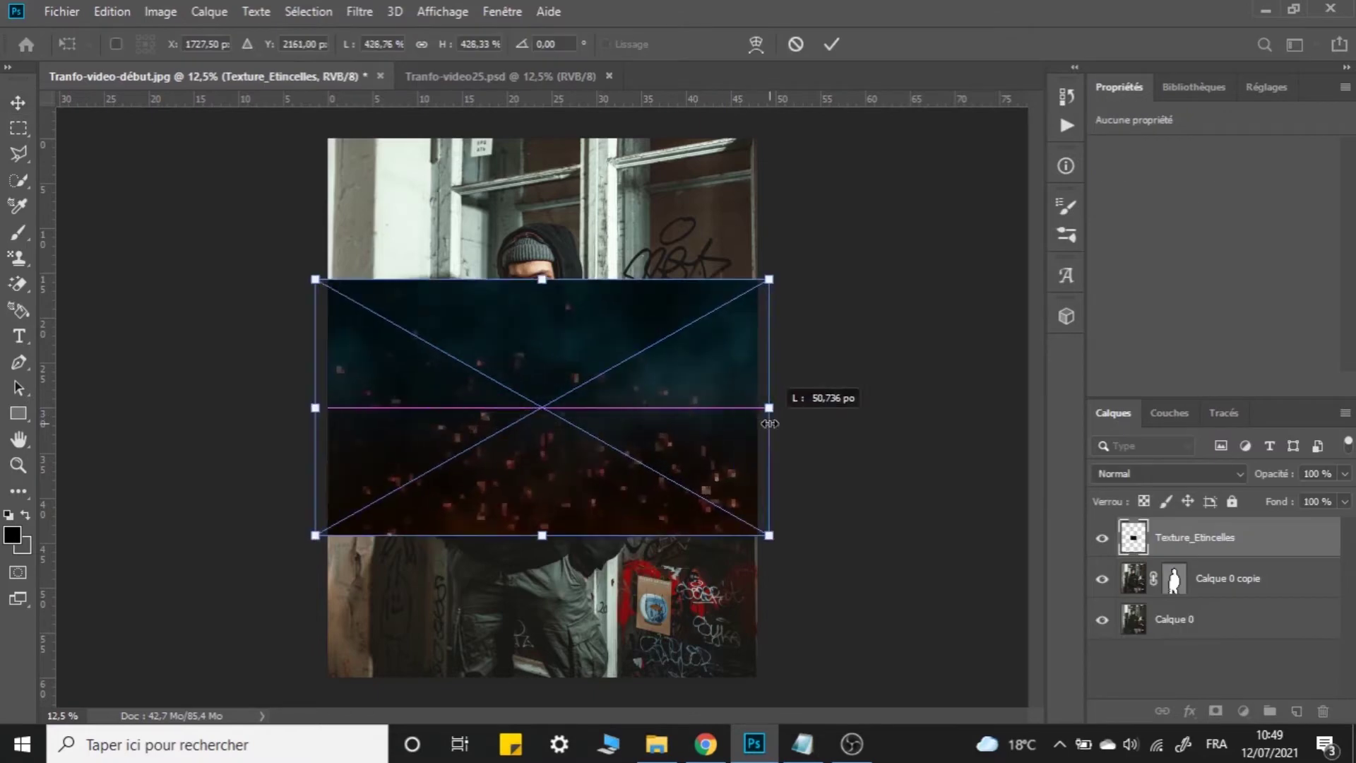
left_click_drag(649, 422, 650, 576)
left_click_drag(535, 437, 541, 357)
key("Return")
mouse_move(626, 506)
left_mouse_down()
mouse_move(623, 452)
mouse_move(620, 500)
left_mouse_up()
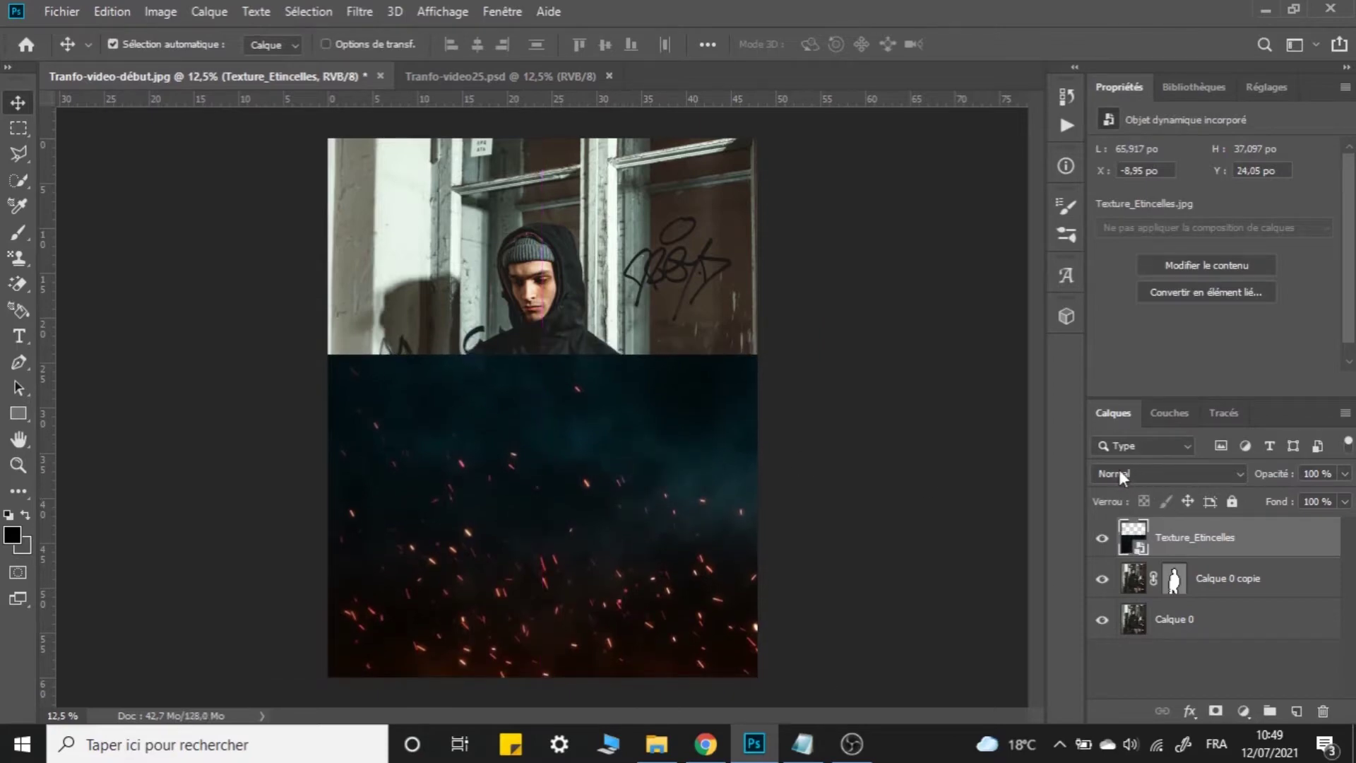
Set the Texture_Etincelles layer's blending mode to Couleur plus claire.
left_click(1119, 472)
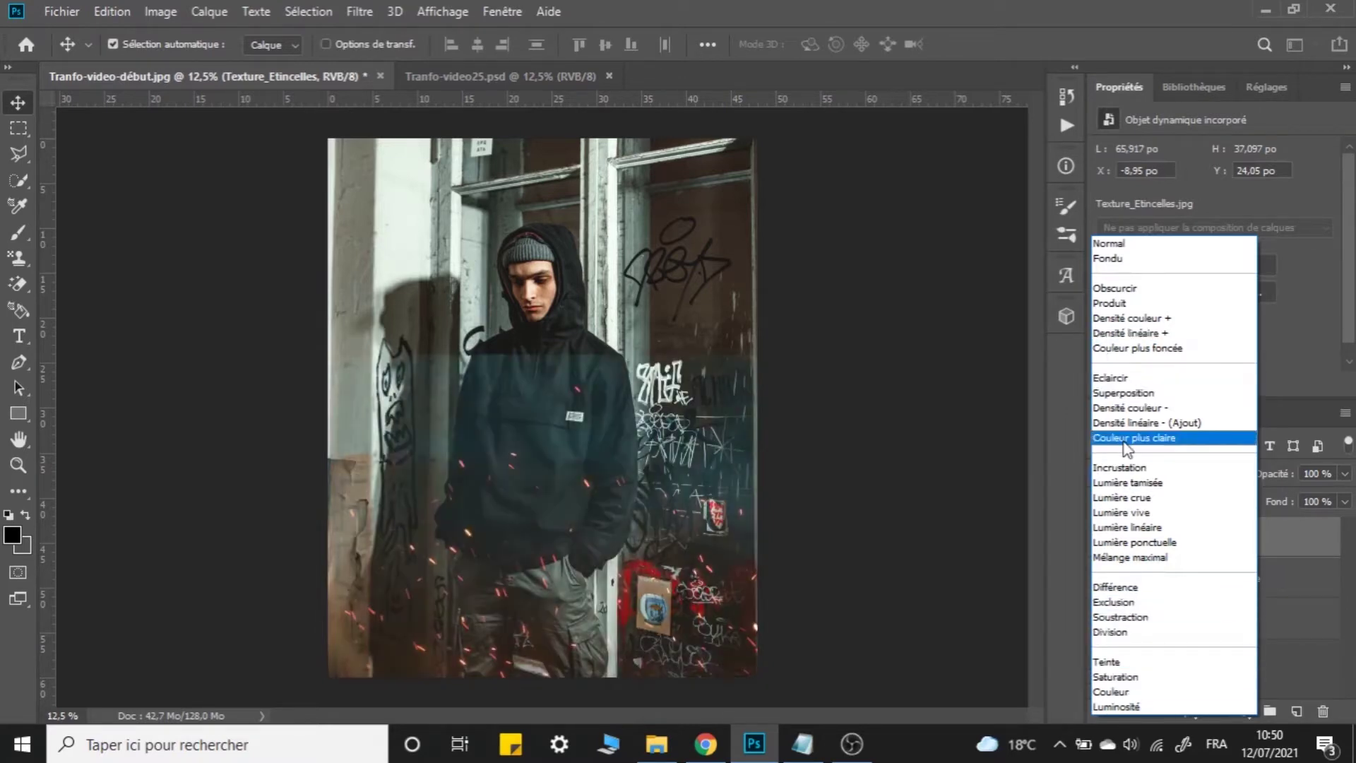
left_click(1117, 445)
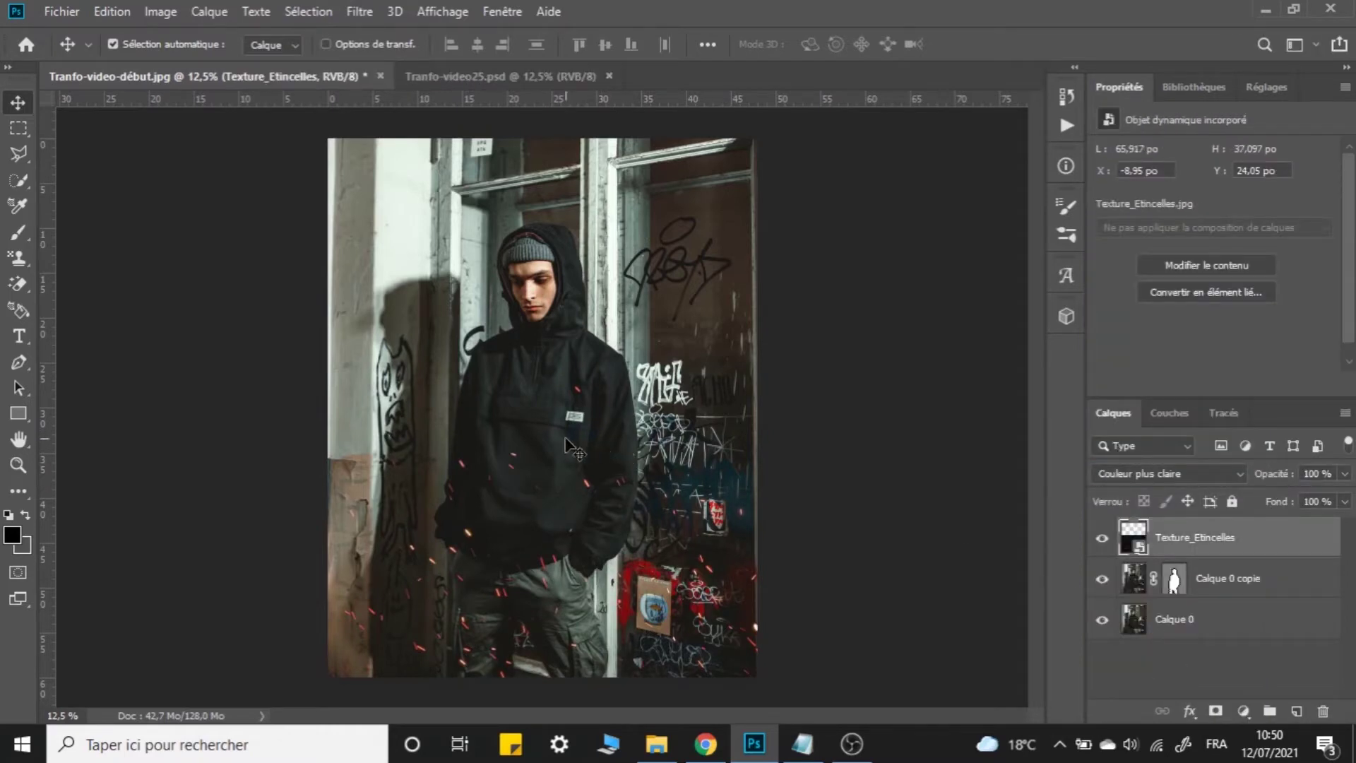
left_click(1172, 657)
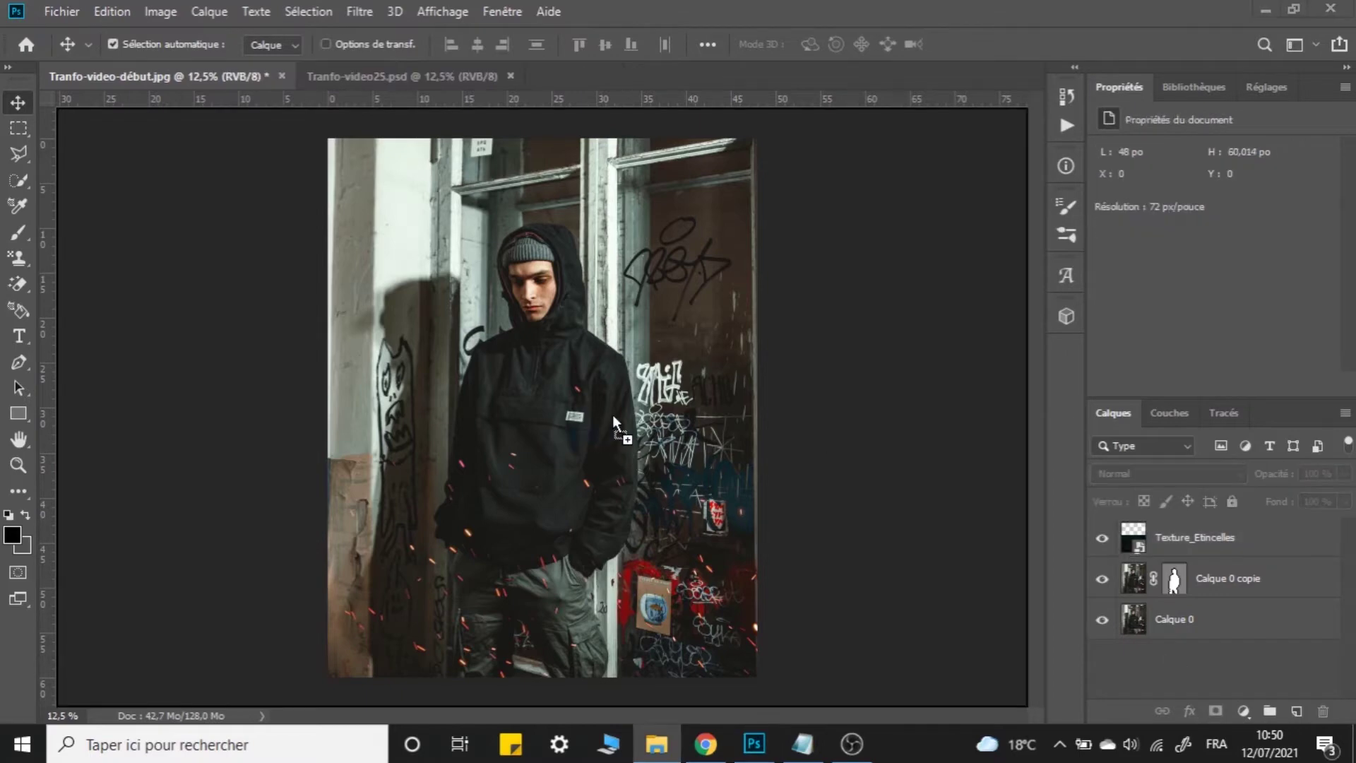
Place Texture_Etincelles2 along the photo's bottom edge and scale it to about 67.1 × 37.8 po.
left_click_drag(612, 414, 754, 404)
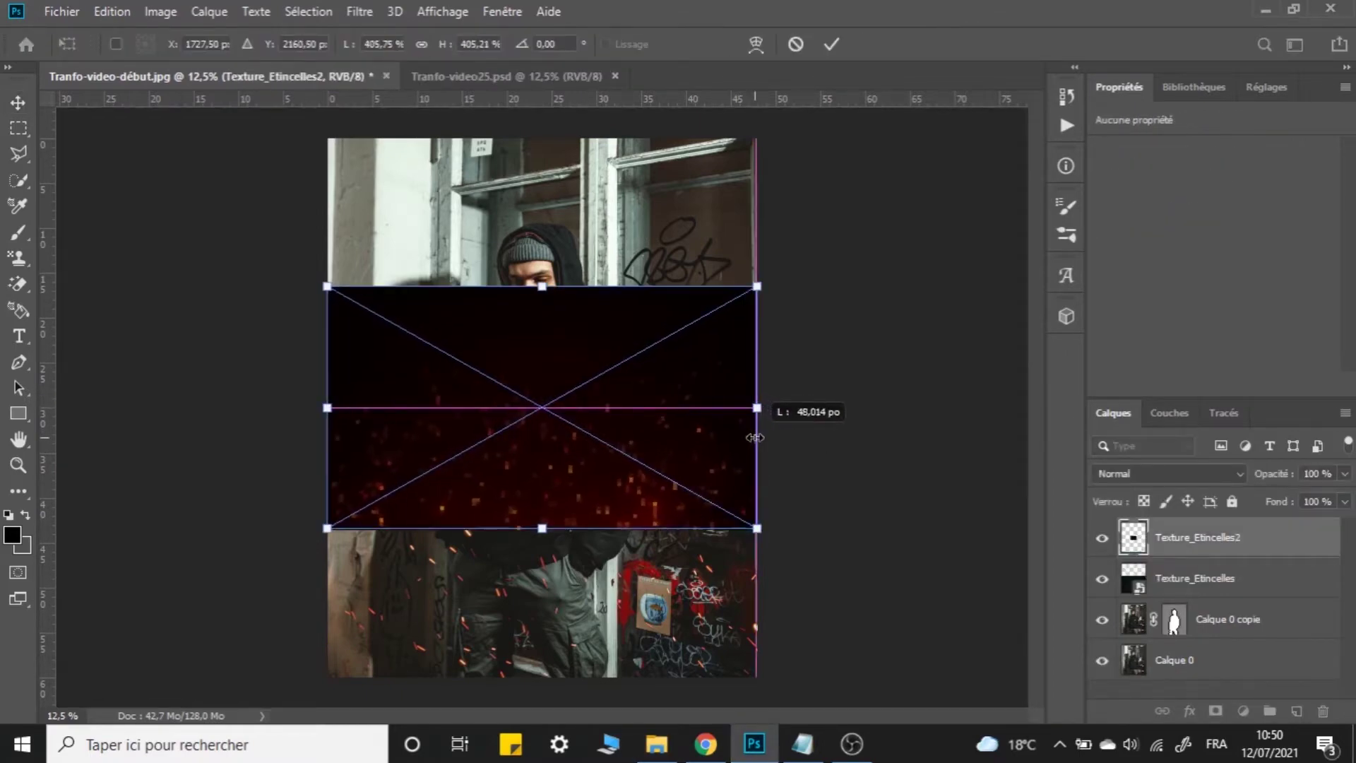
left_click_drag(666, 402, 666, 555)
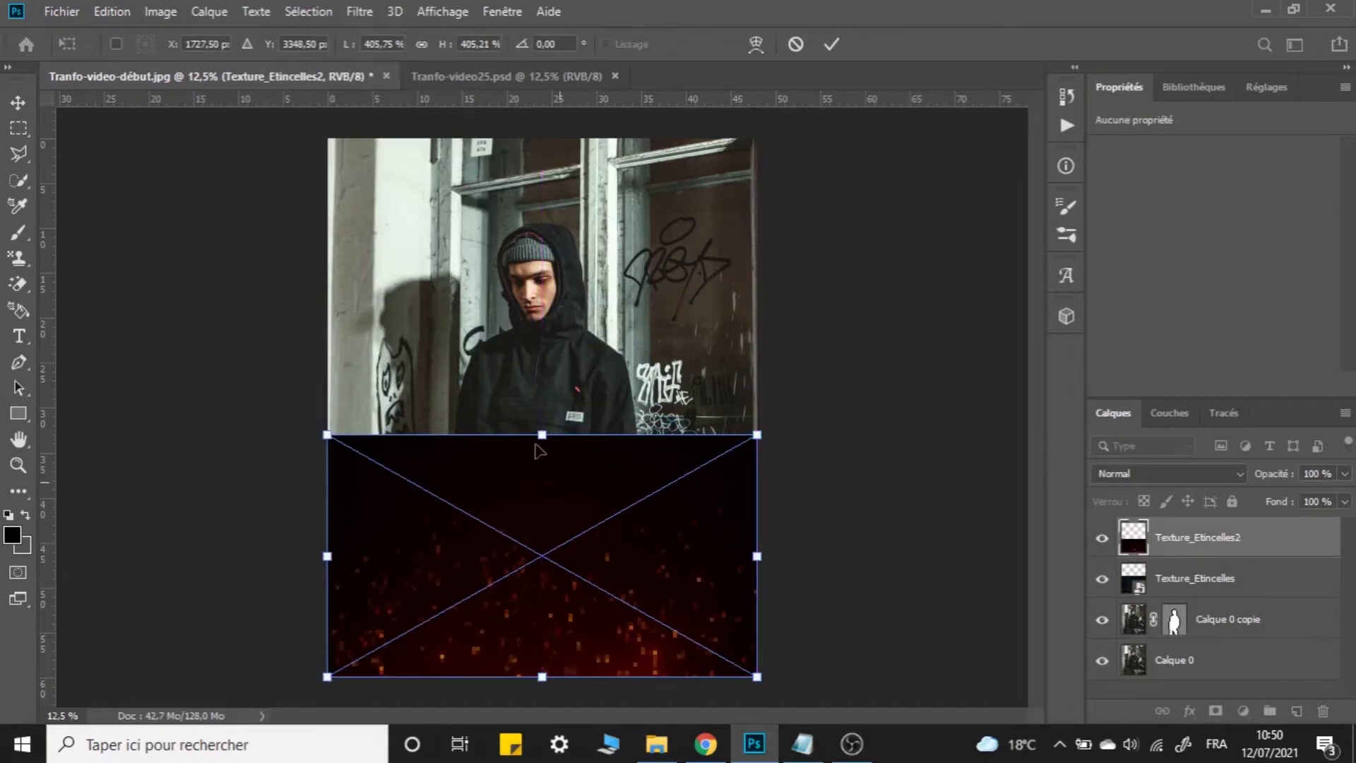
left_click_drag(541, 435, 542, 338)
left_click(832, 44)
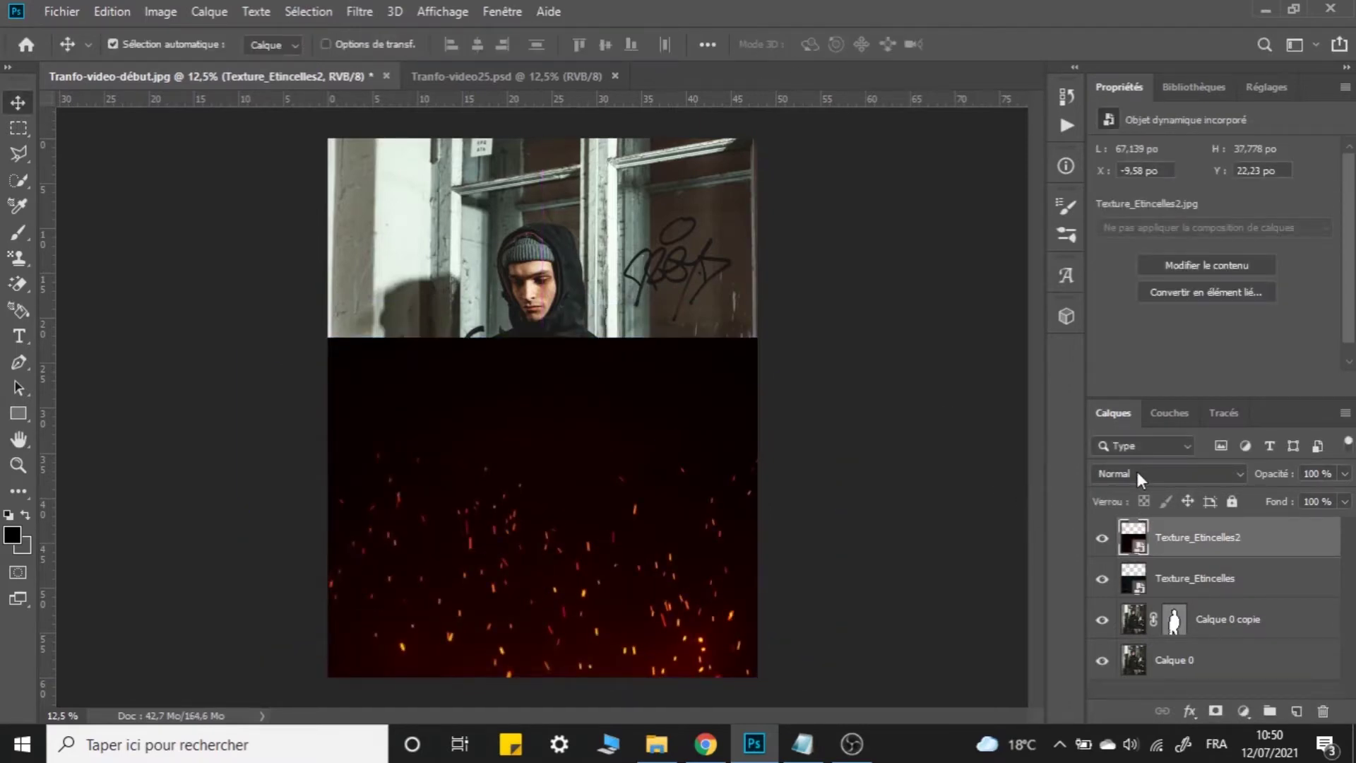
Compare the two spark layers and set the Texture_Etincelles2 layer's blending mode to Eclaircir.
left_click(1102, 539)
left_click(1116, 584)
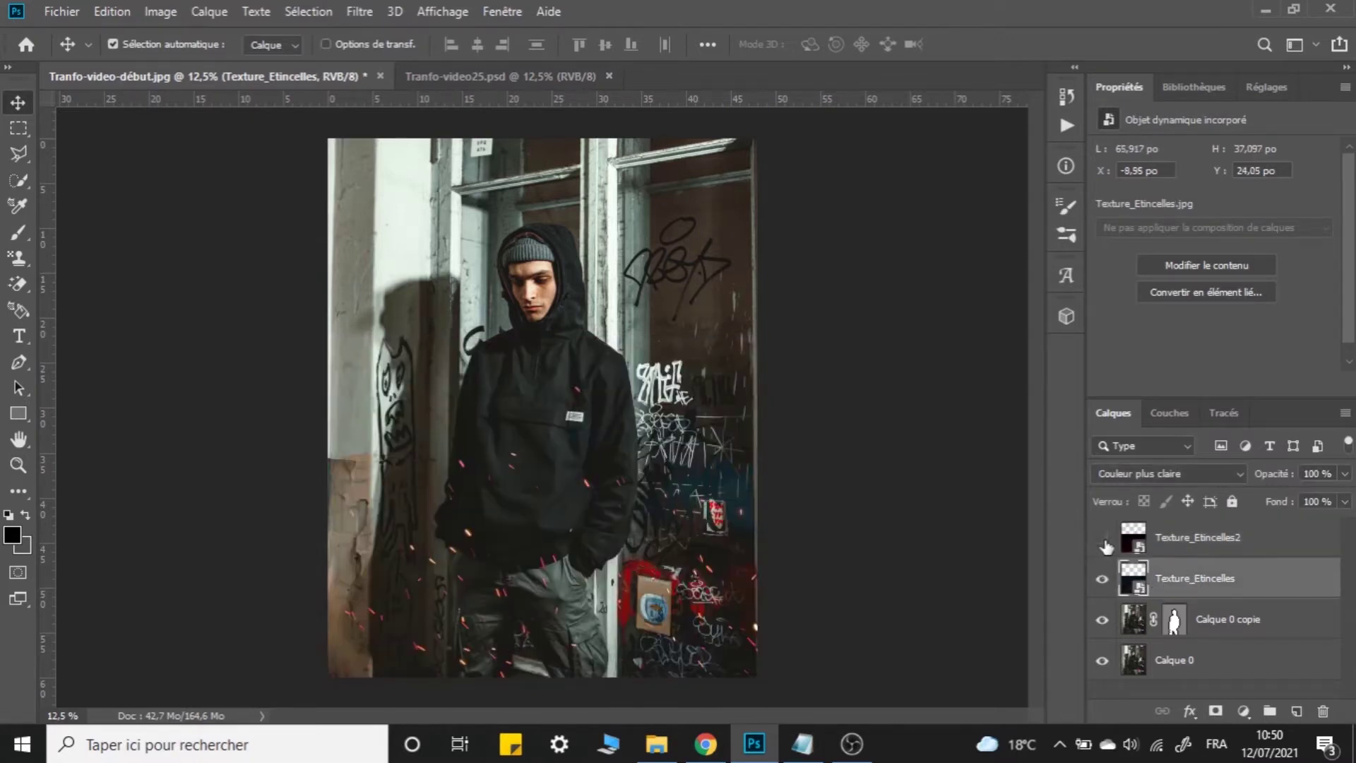
left_click(1102, 538)
left_click(1201, 538)
left_click(1181, 474)
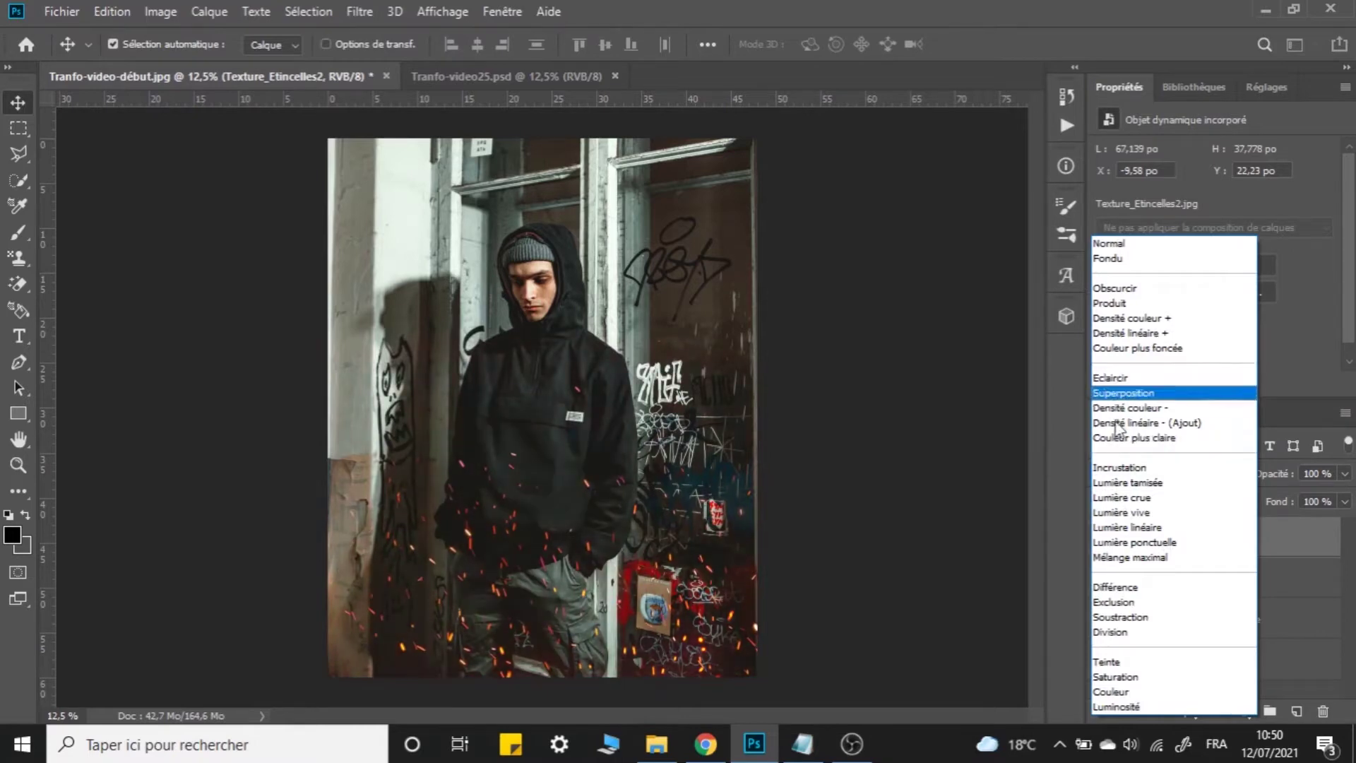
left_click(1108, 379)
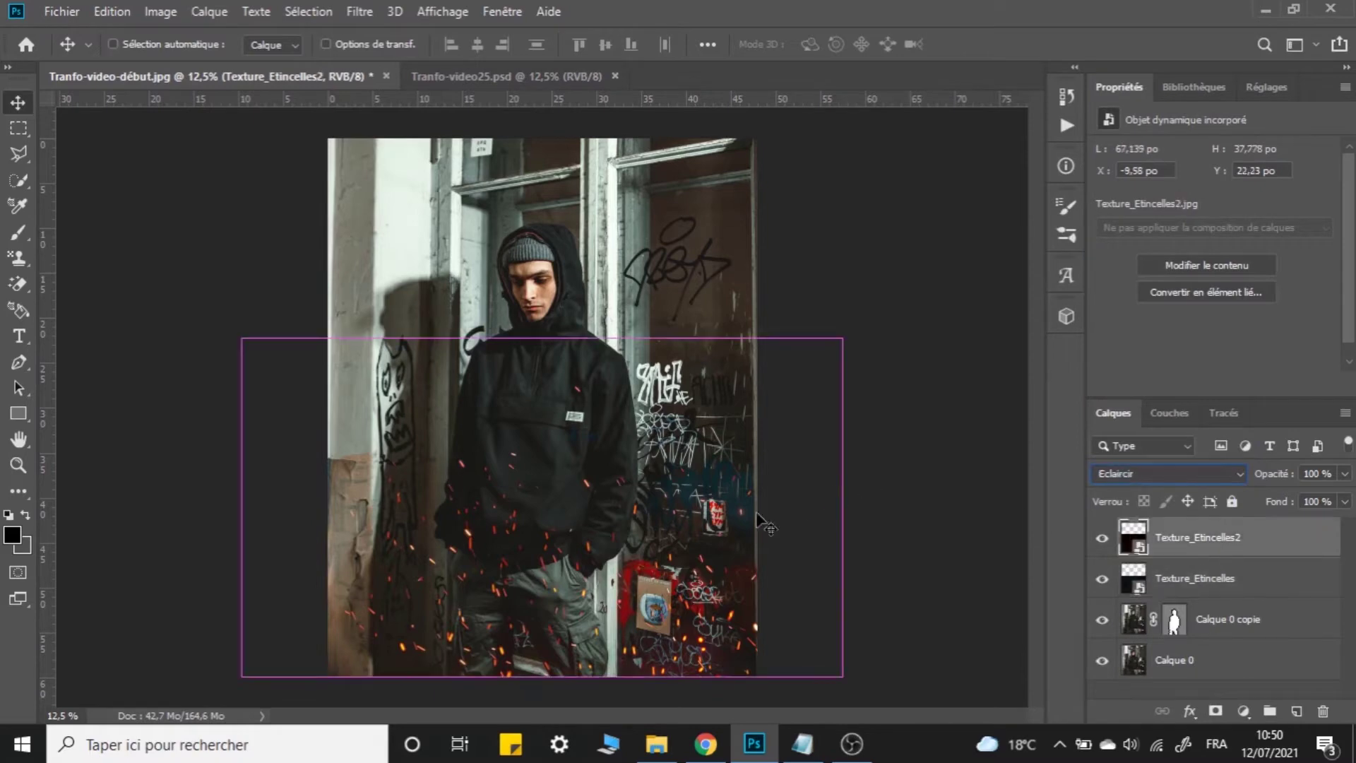
Enlarge the Texture_Etincelles2 layer to about 97.5 × 54.9 po, keeping it aligned with the photo's bottom edge.
key("ctrl+t")
left_click_drag(600, 514, 685, 514)
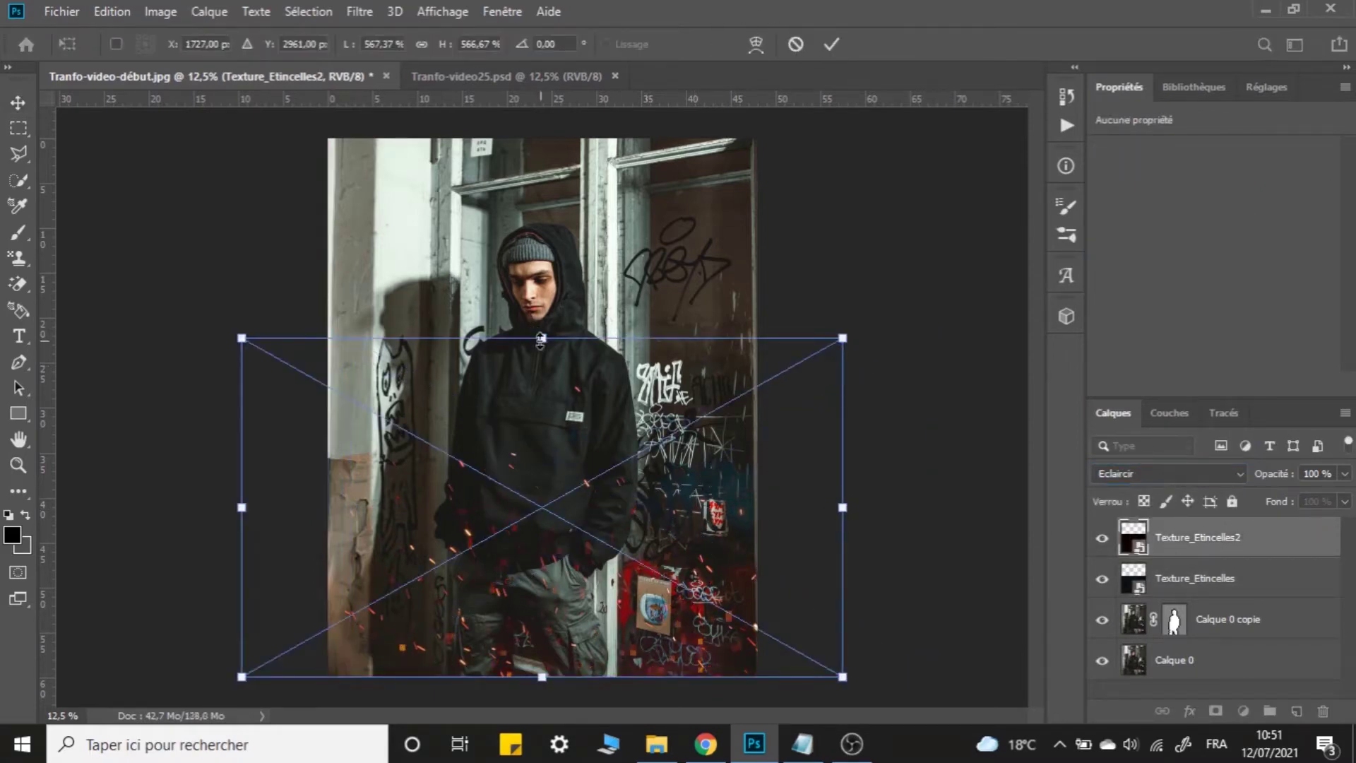
left_click_drag(540, 339, 542, 184)
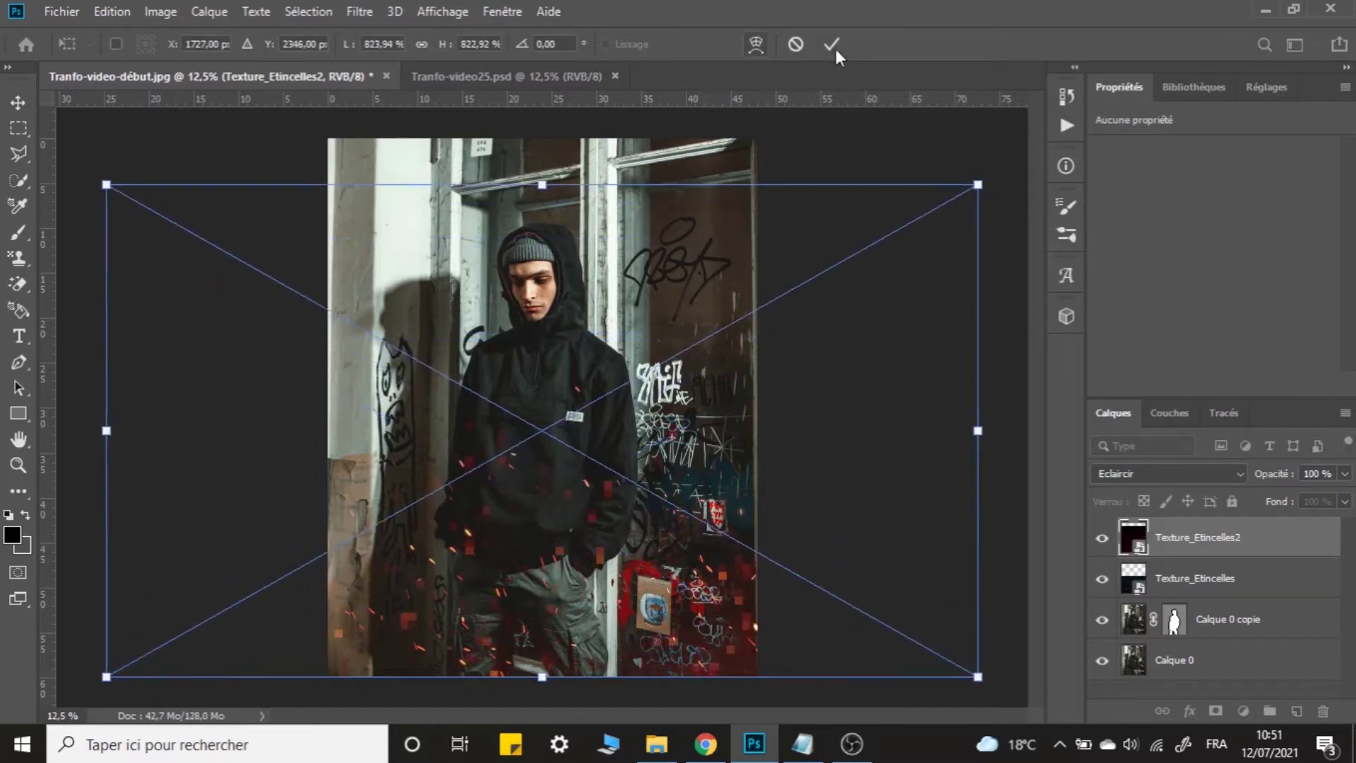
left_click(833, 45)
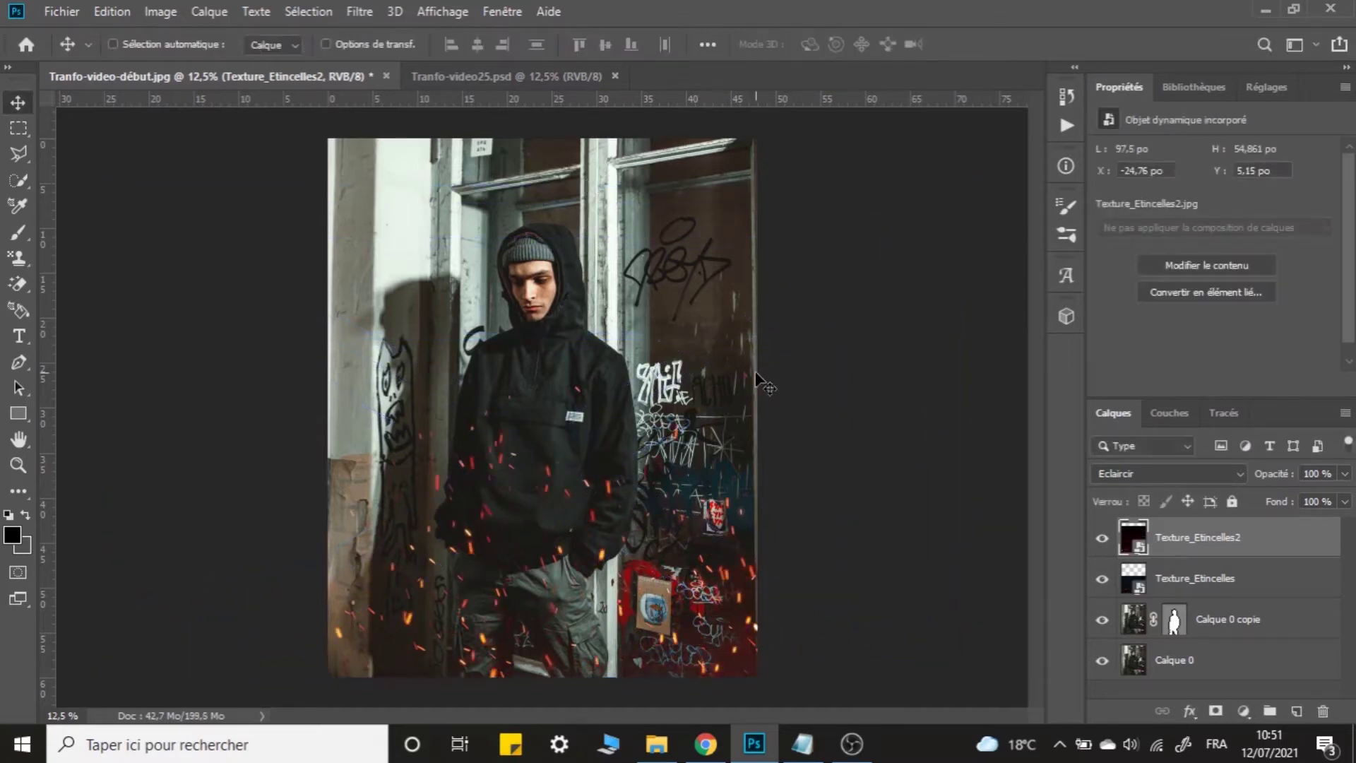
Move the Texture_Etincelles2 layer straight down by about 11.8 po and apply the transformation.
key("ctrl+minus")
key("ctrl+t")
left_click_drag(573, 368, 576, 443)
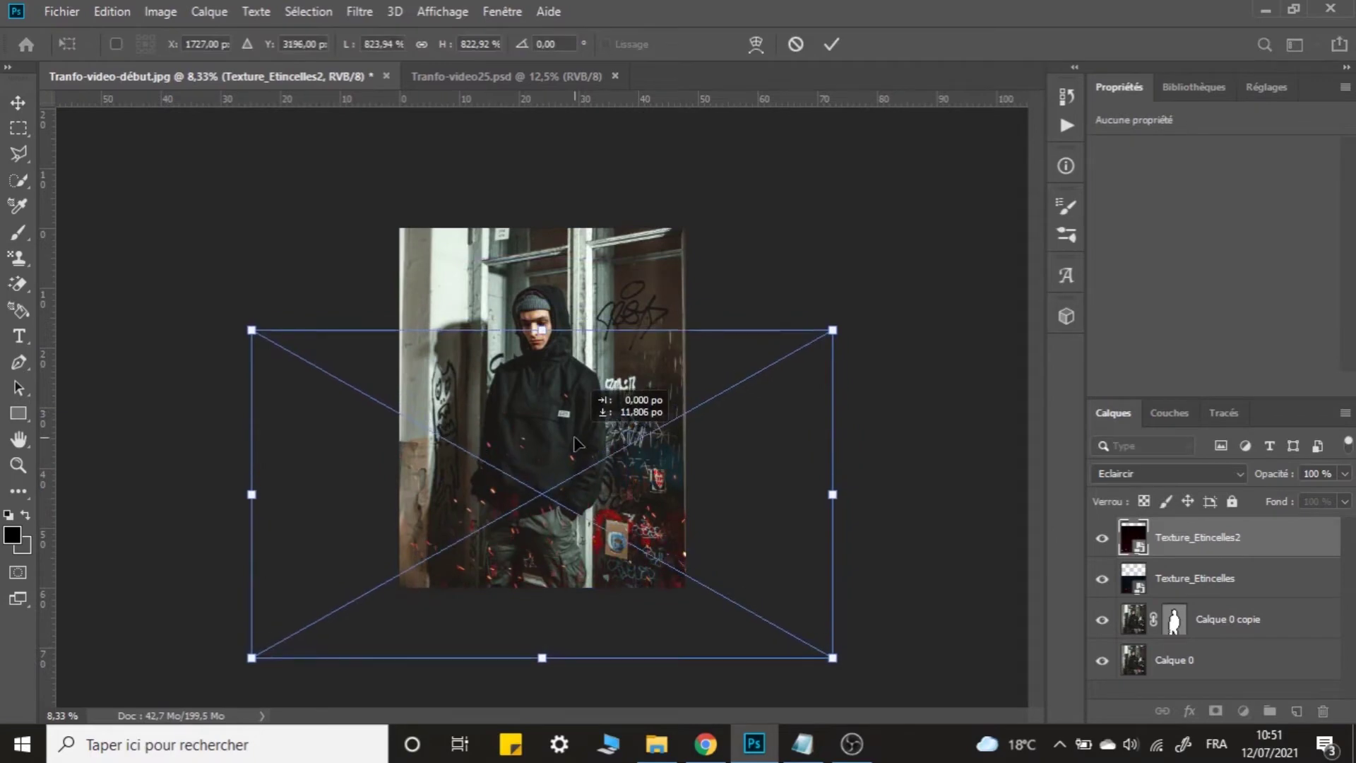
left_click(832, 44)
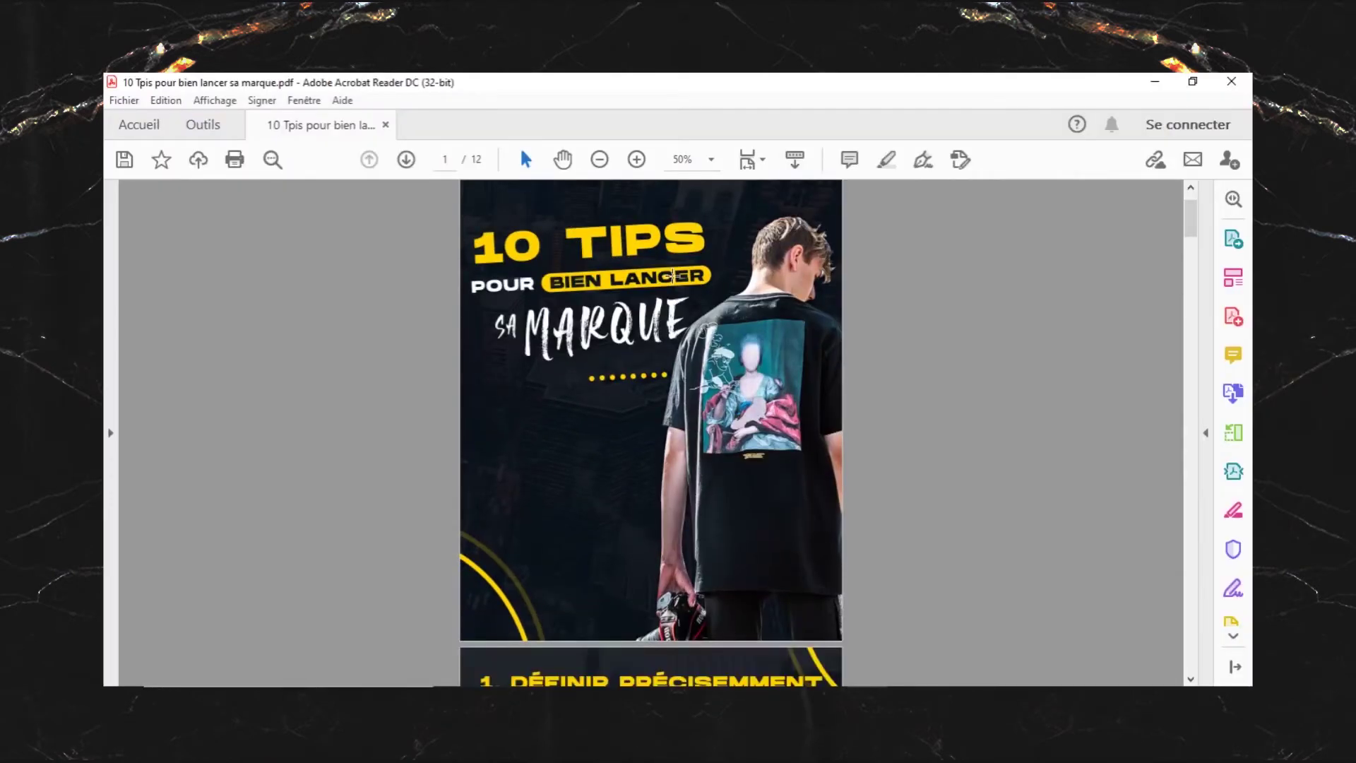
Switch to Acrobat Reader and look through the opening pages of 10 Tpis pour bien lancer sa marque.pdf.
scroll(672, 276, "down", 5)
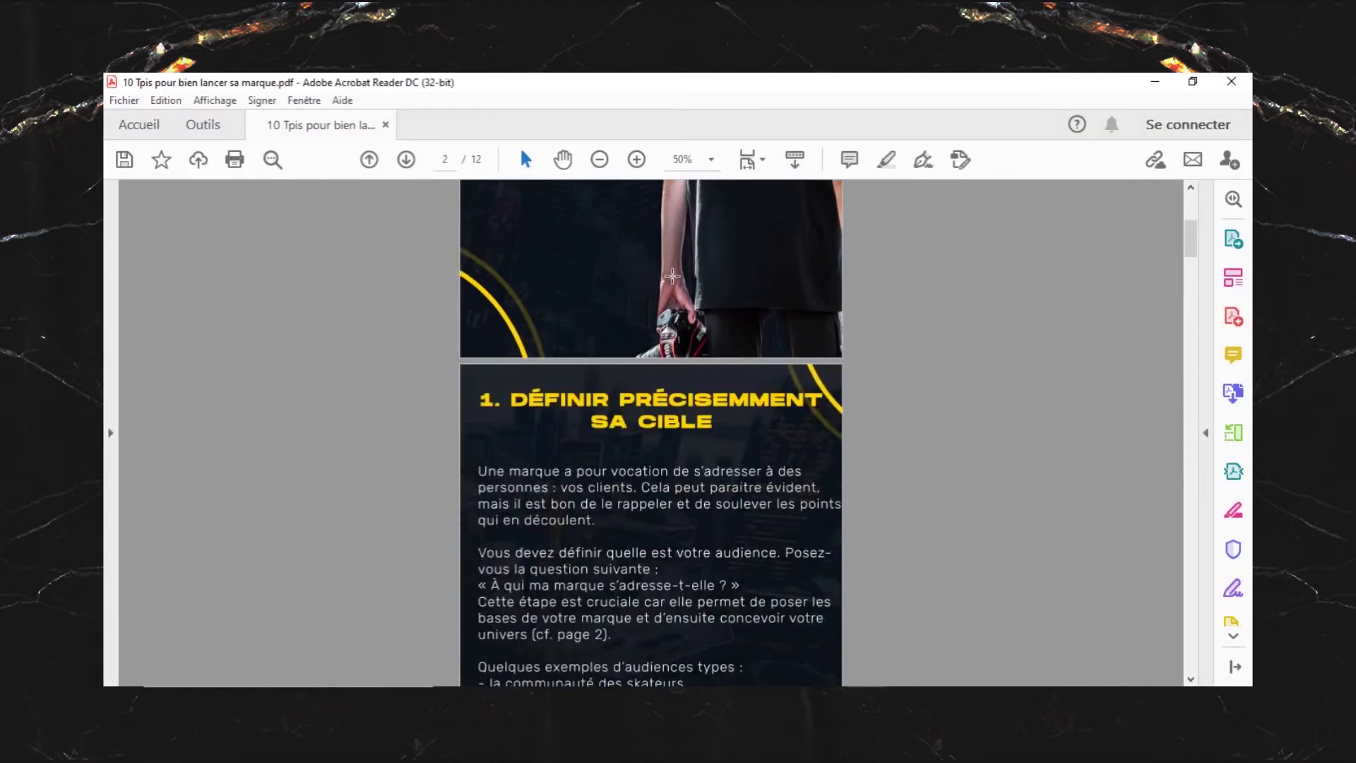
scroll(672, 275, "down", 5)
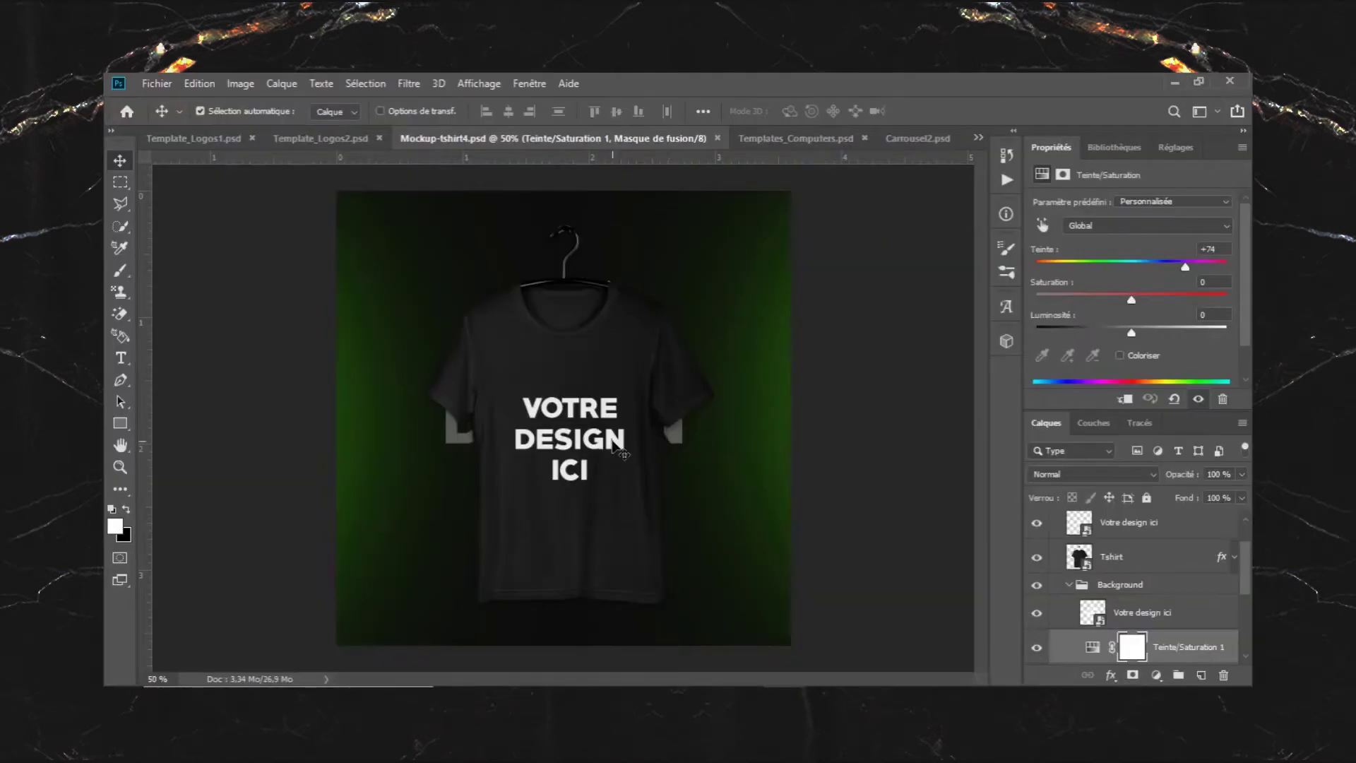
Open the Votre design ici smart object in Mockup-tshirt4.psd and the design smart object of Mockup 2 in Templates_Computers.psd.
left_click(1089, 544)
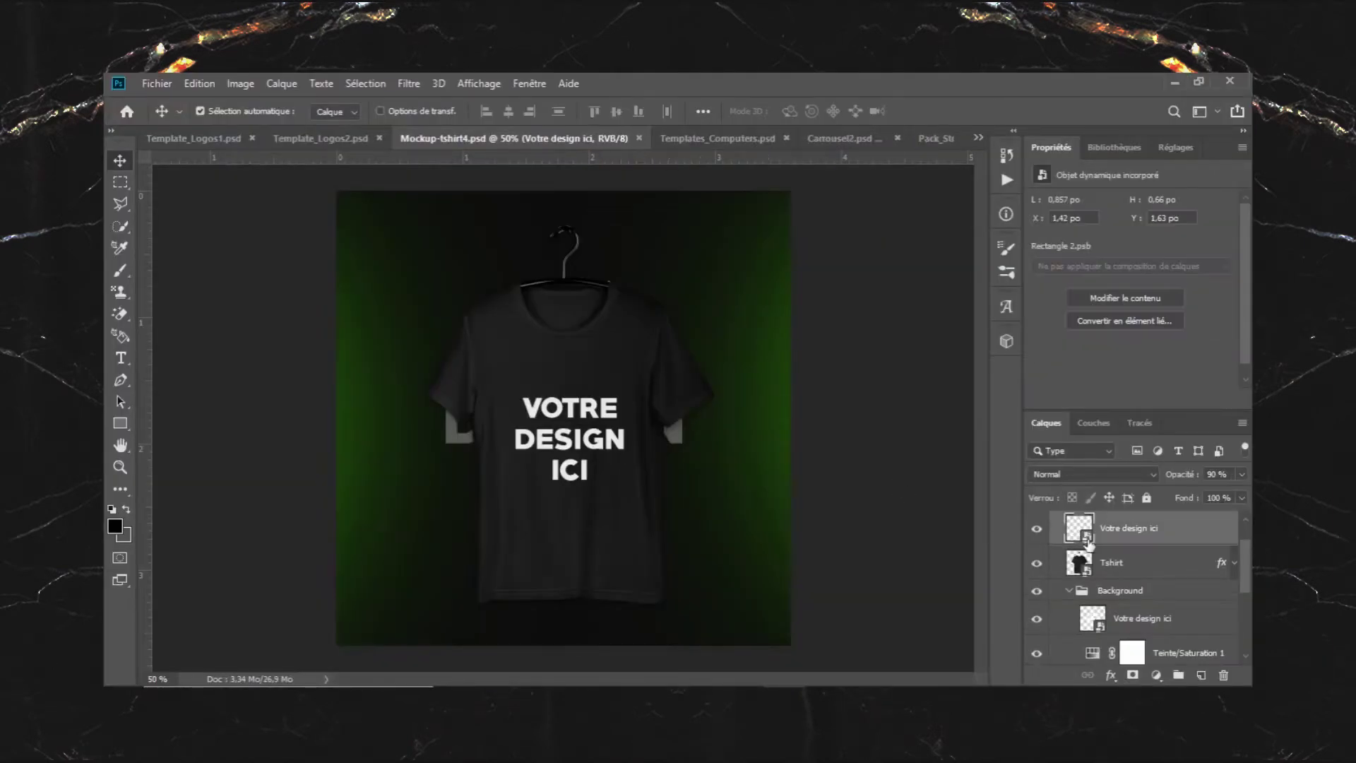
double_click(1088, 544)
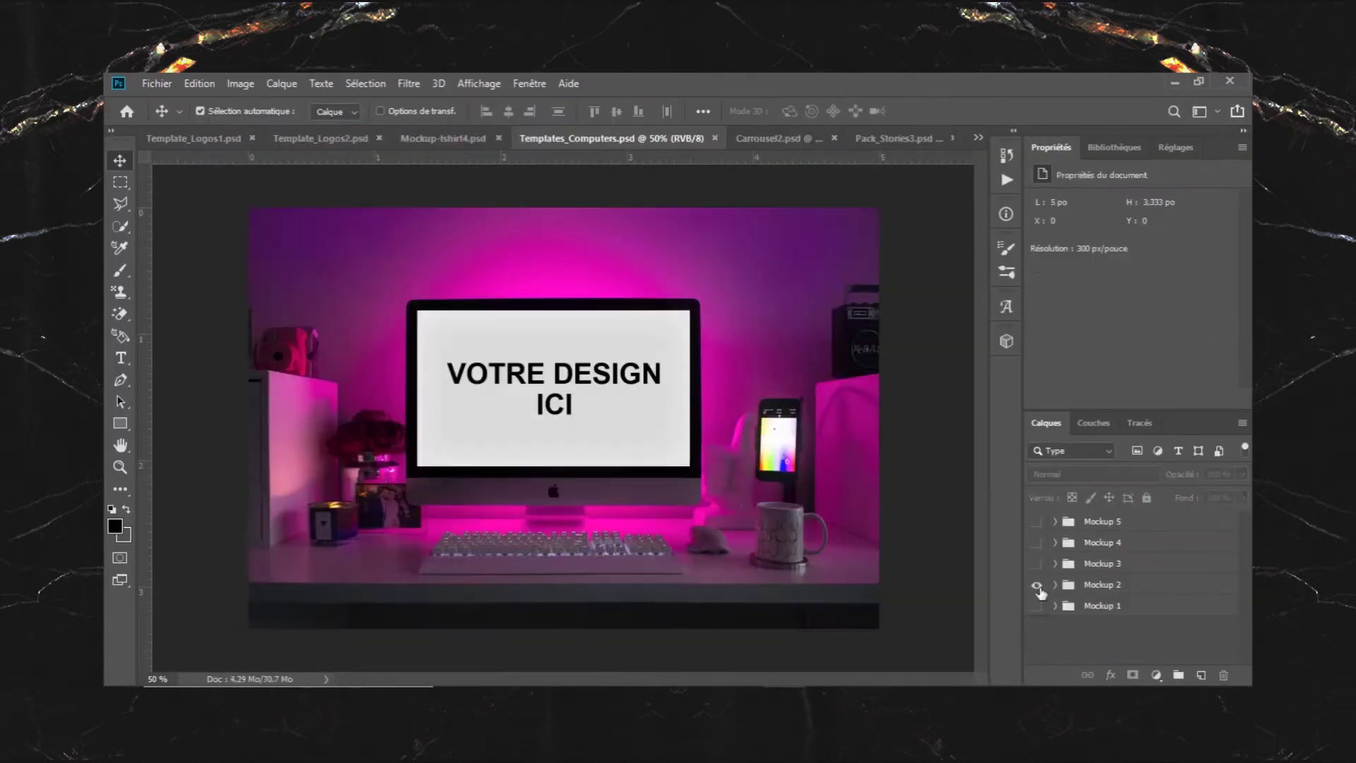
left_click(1056, 585)
double_click(1077, 609)
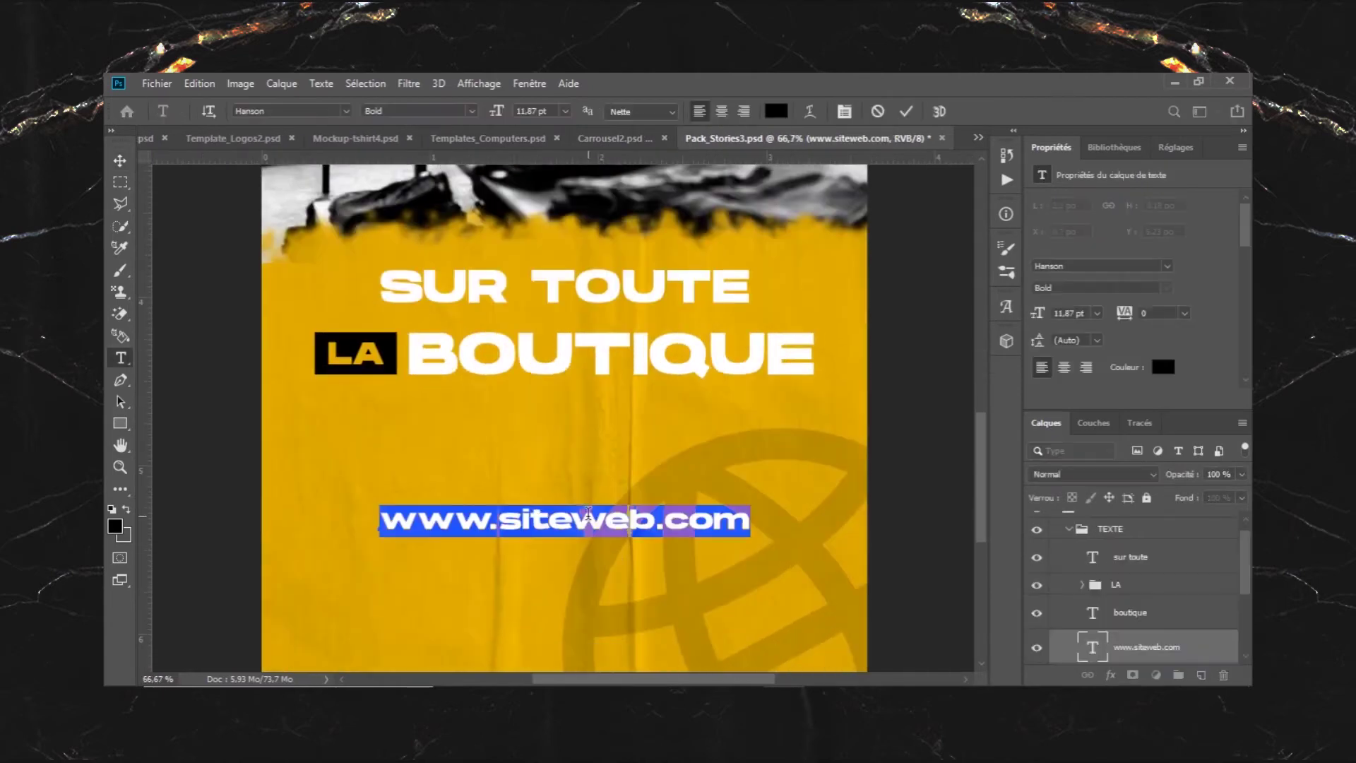
Replace siteweb with monsite in the website address text of Pack_Stories3.psd.
double_click(651, 503)
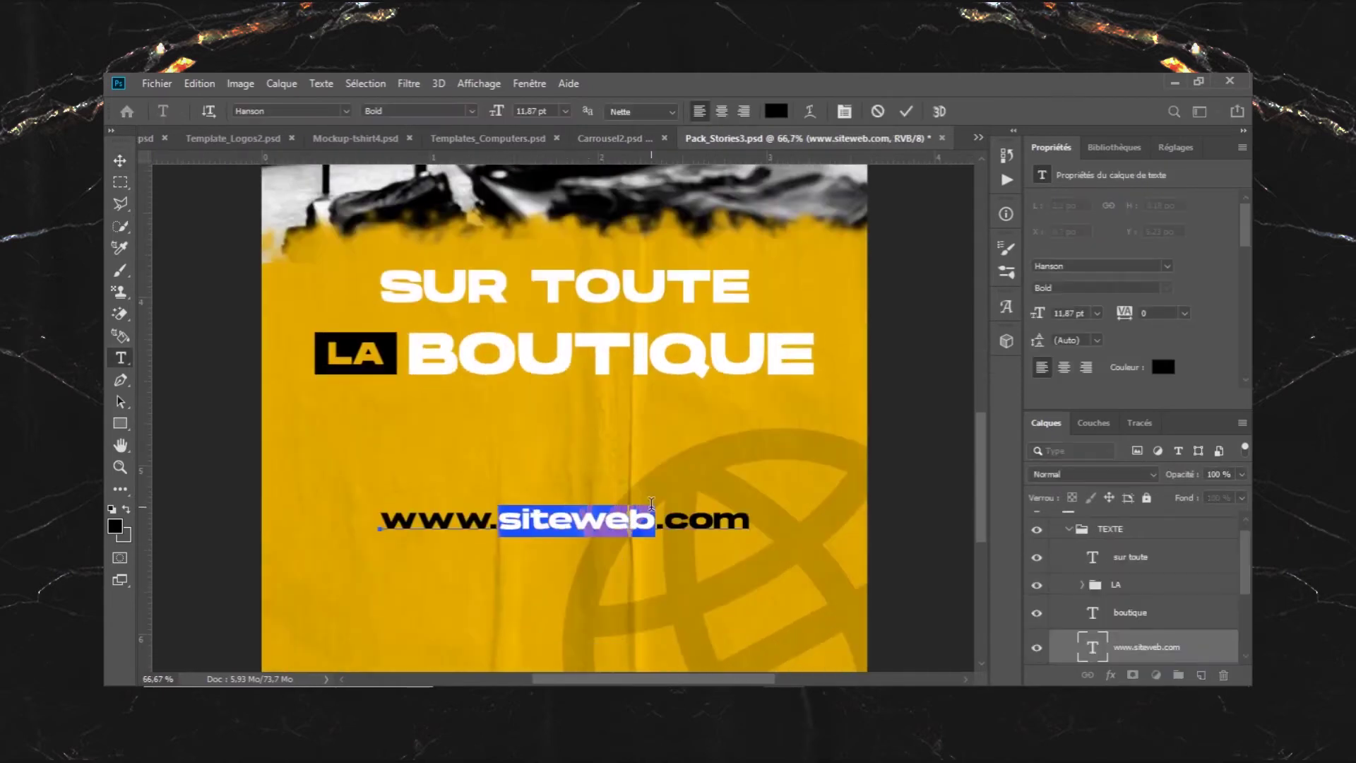
type("monsite")
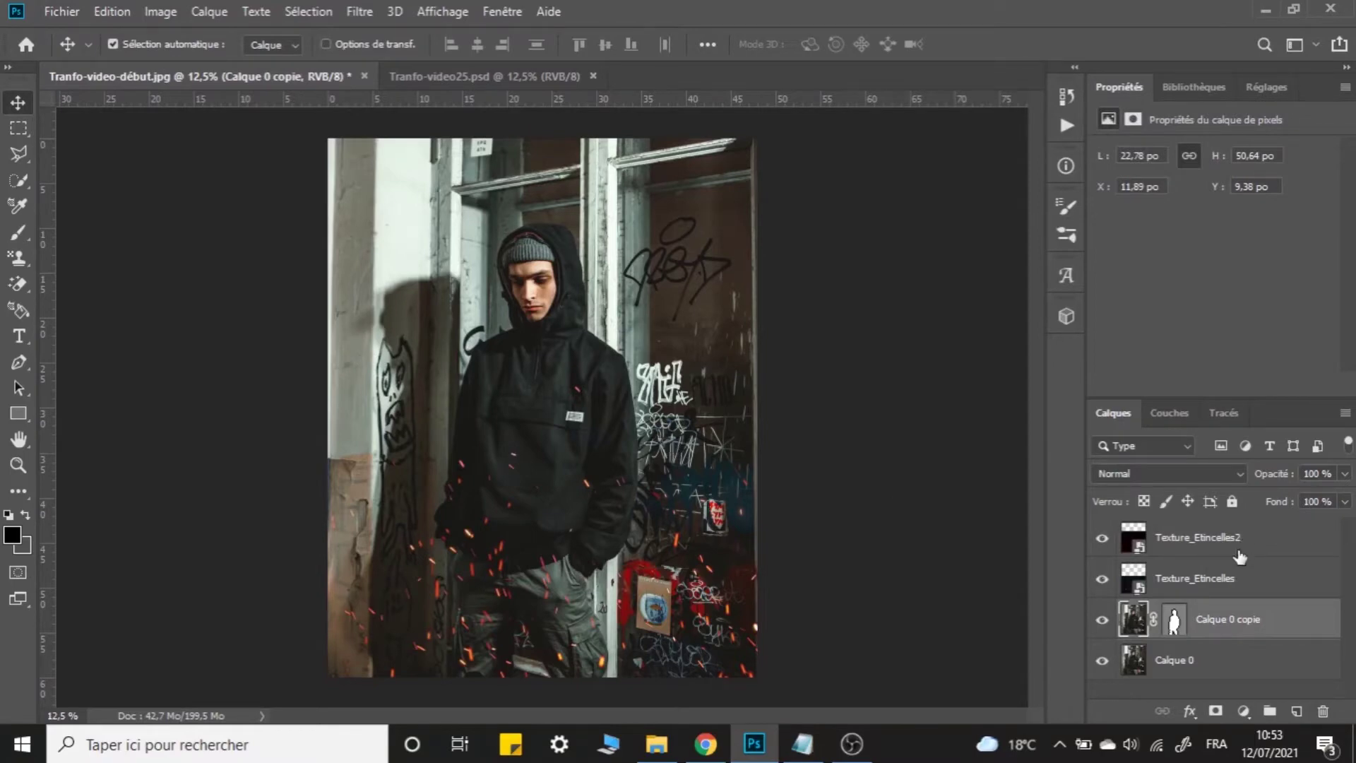
Add a new empty layer directly above Calque 0 copie in Tranfo-video-début.jpg.
left_click(493, 79)
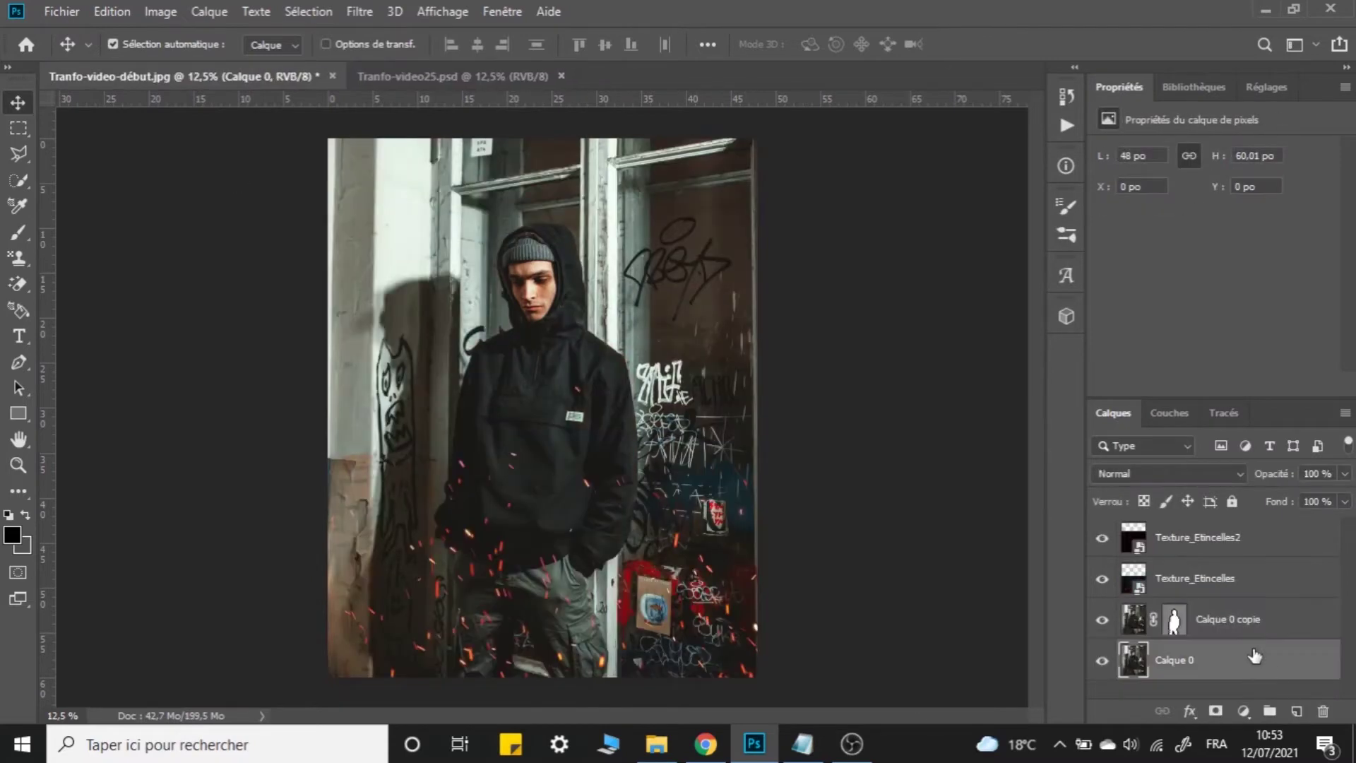
left_click(1248, 630)
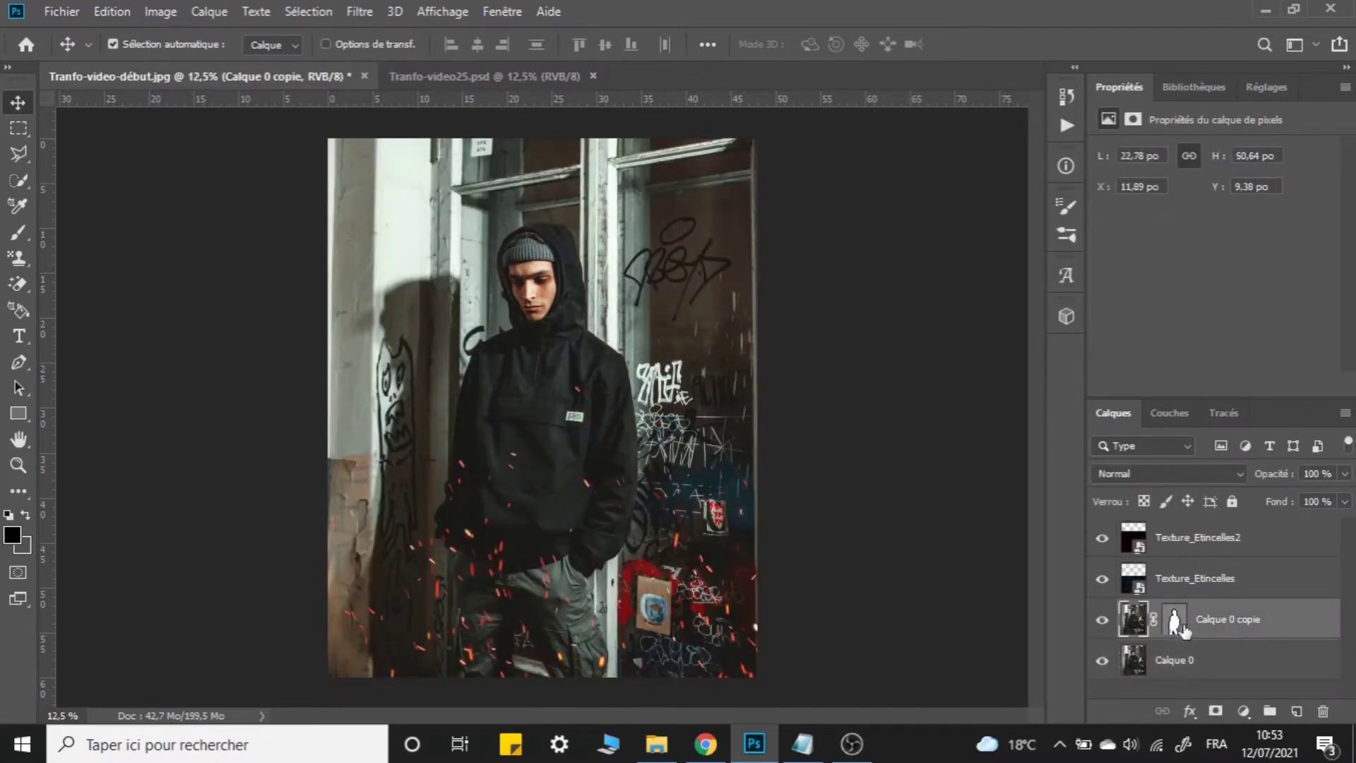
left_click(1296, 712)
Take the Brush tool with the soft round tip and set its size to 4000 px.
left_click(19, 233)
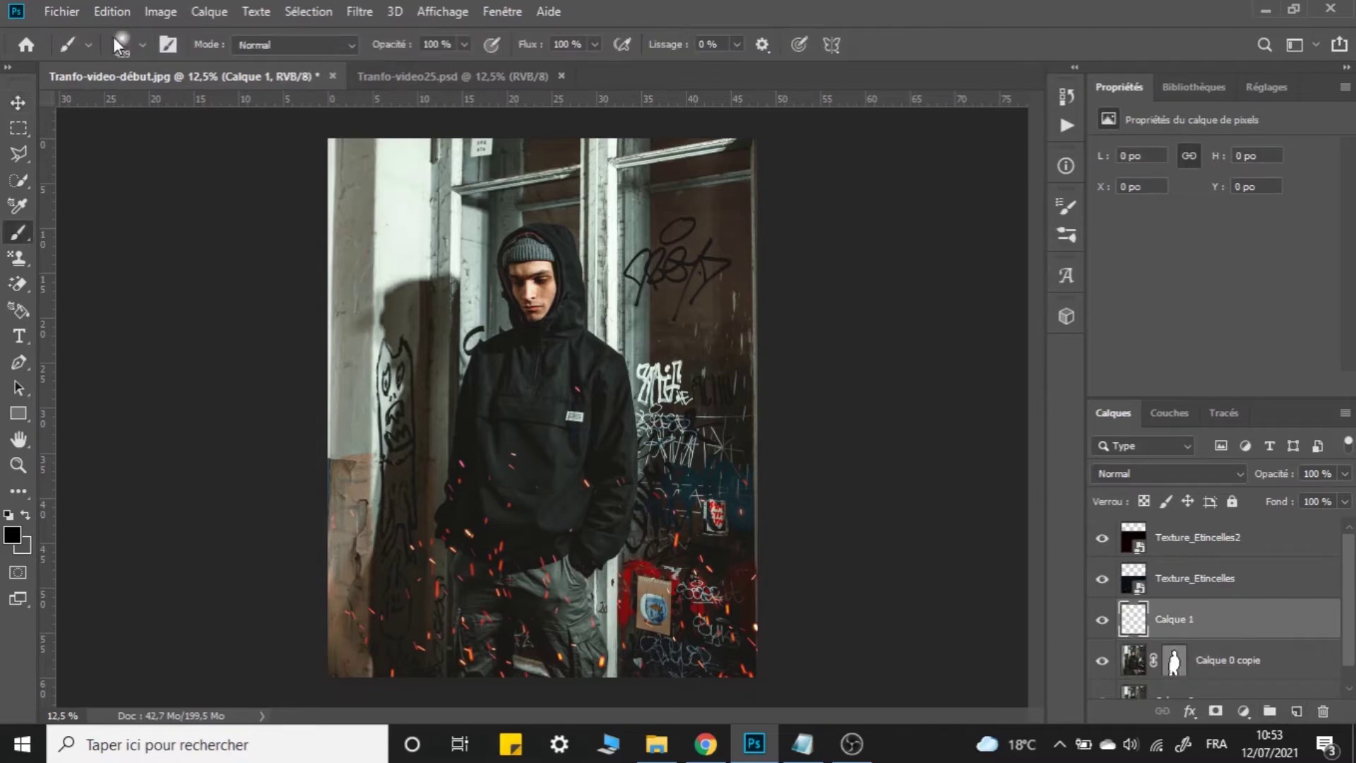
left_click(122, 41)
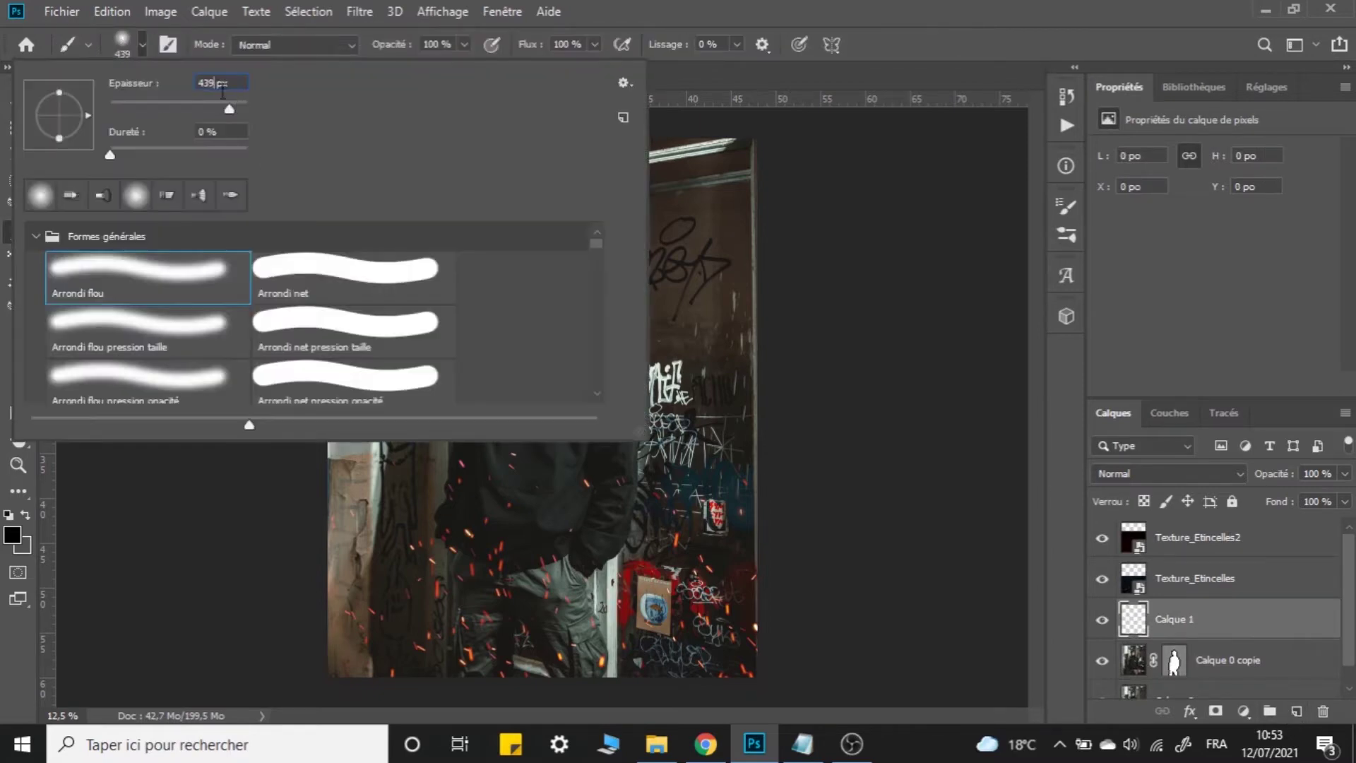
double_click(198, 82)
type("2000")
key("Return")
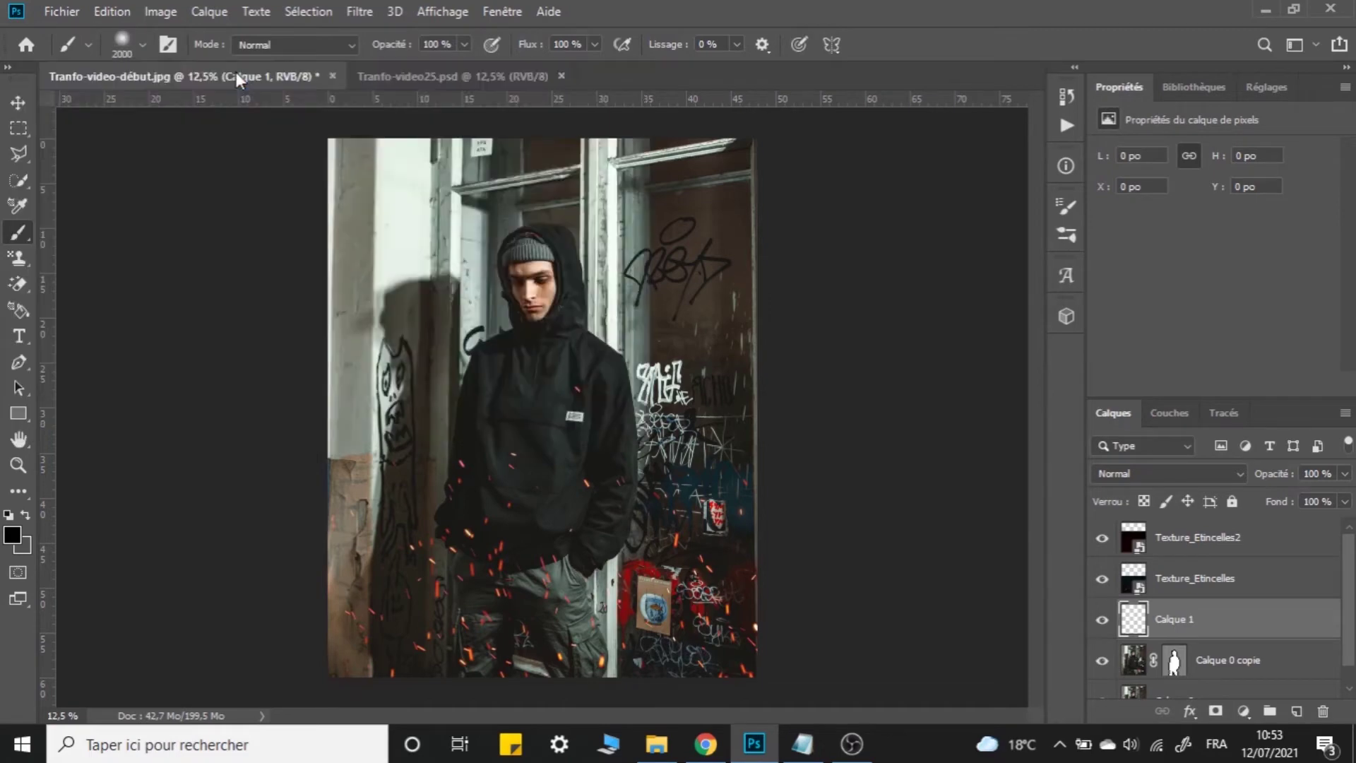
left_click(110, 41)
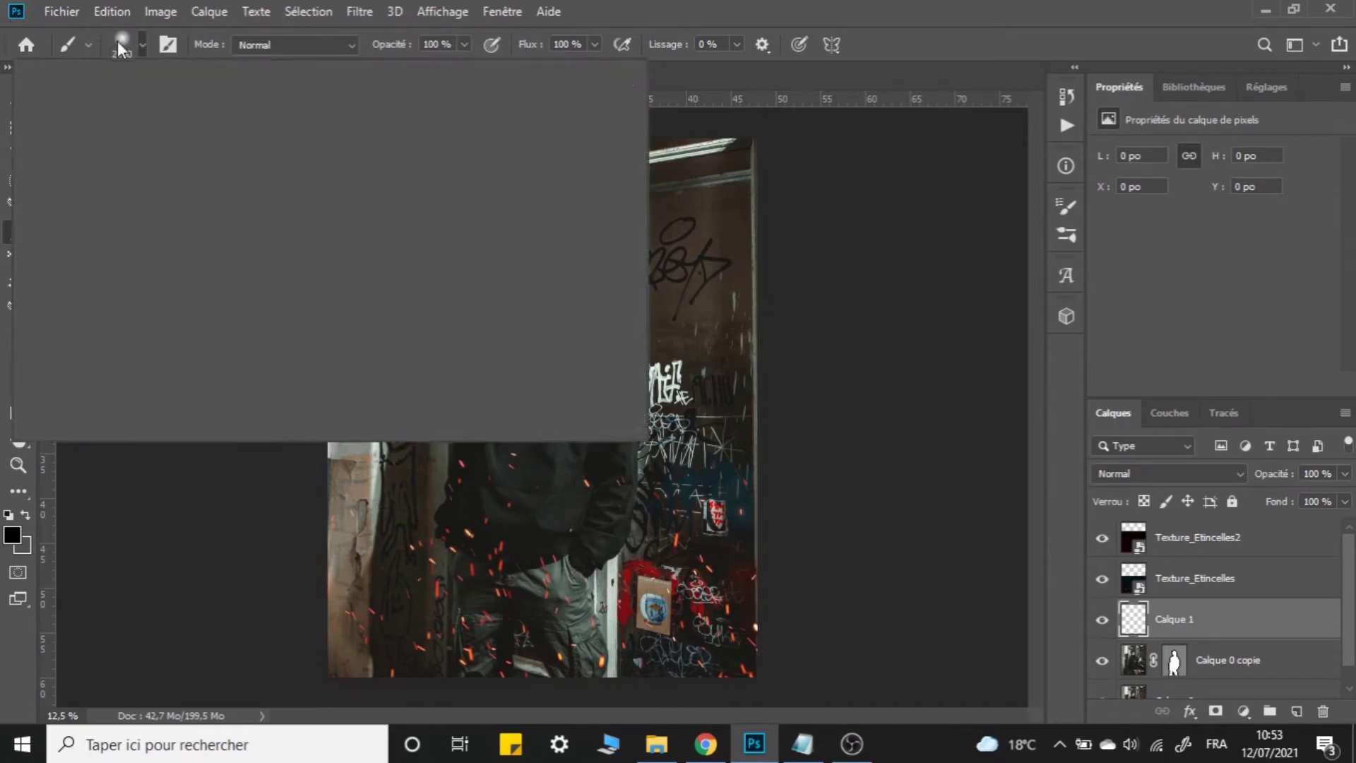
type("4000")
key("Return")
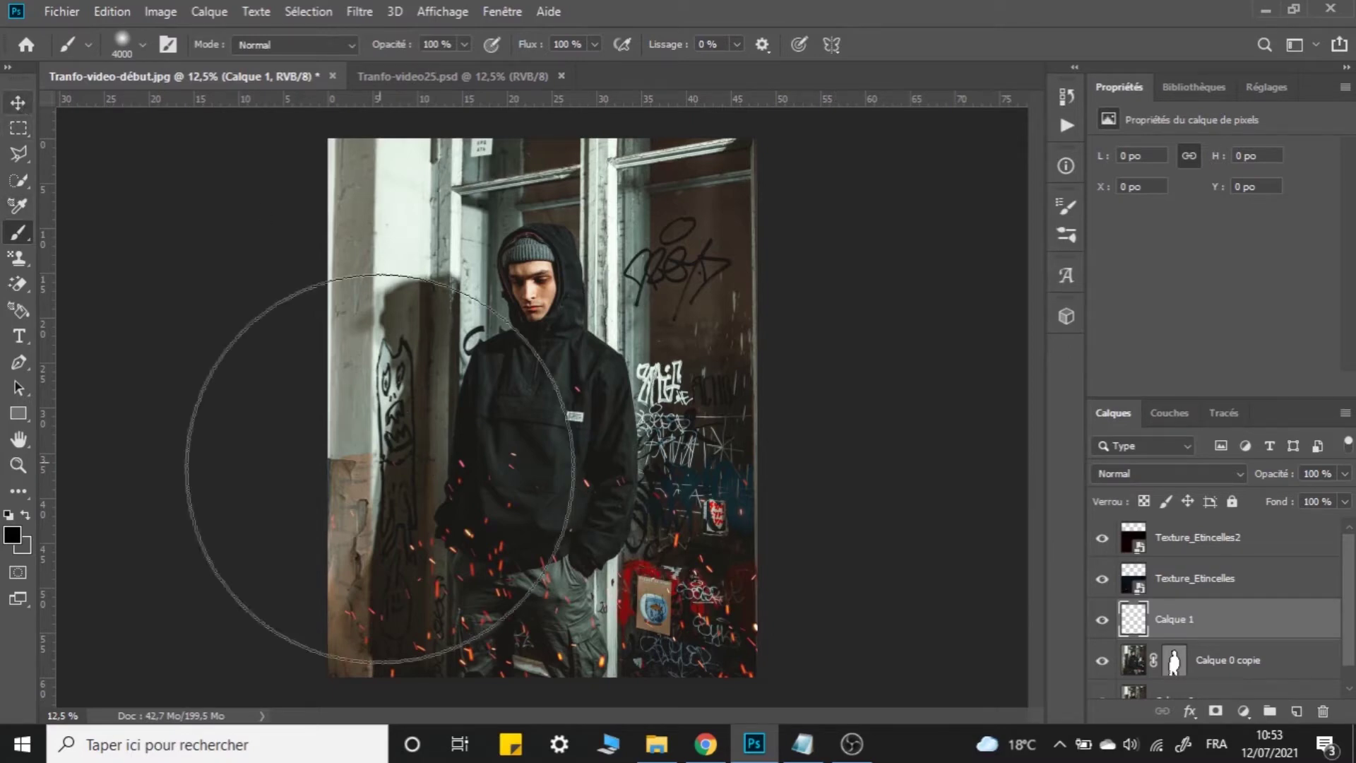
Set the brush's foreground colour to pure red, ff0000.
key("v")
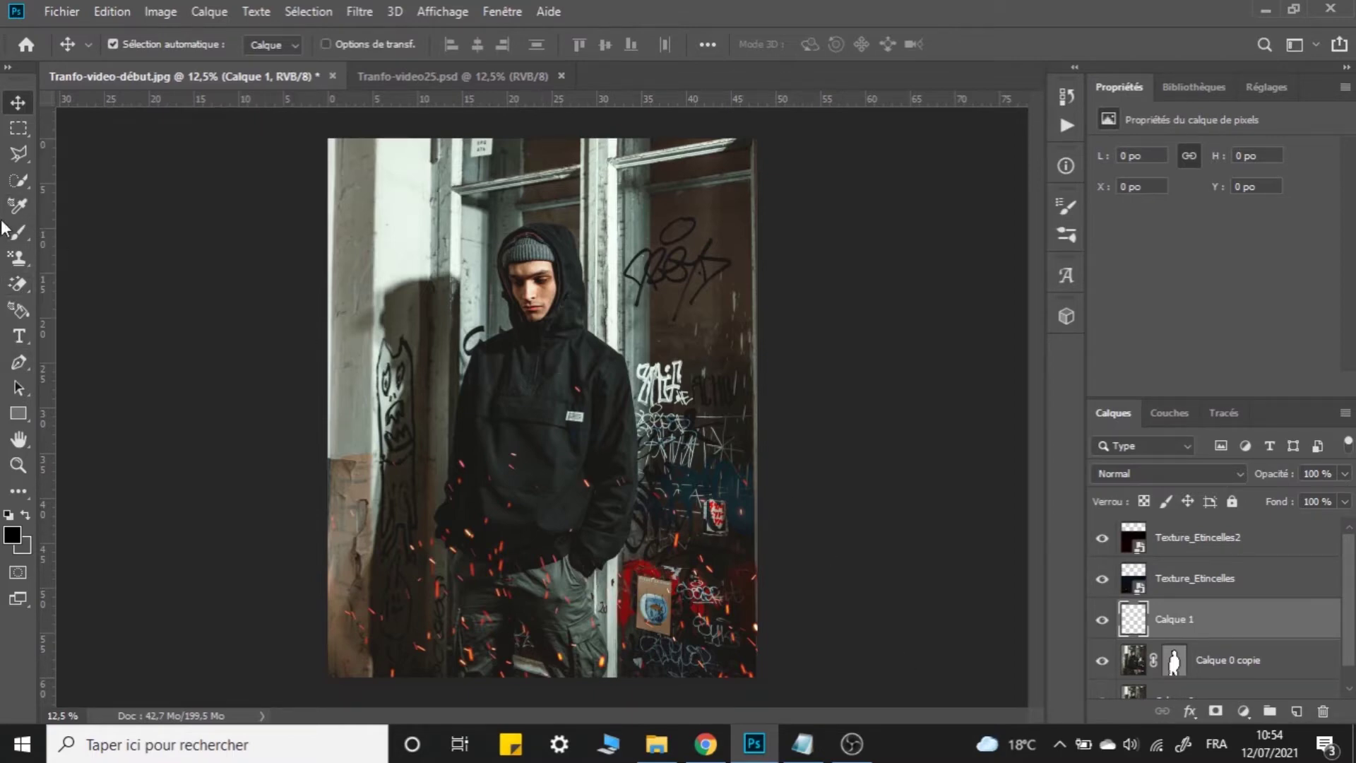
left_click(20, 234)
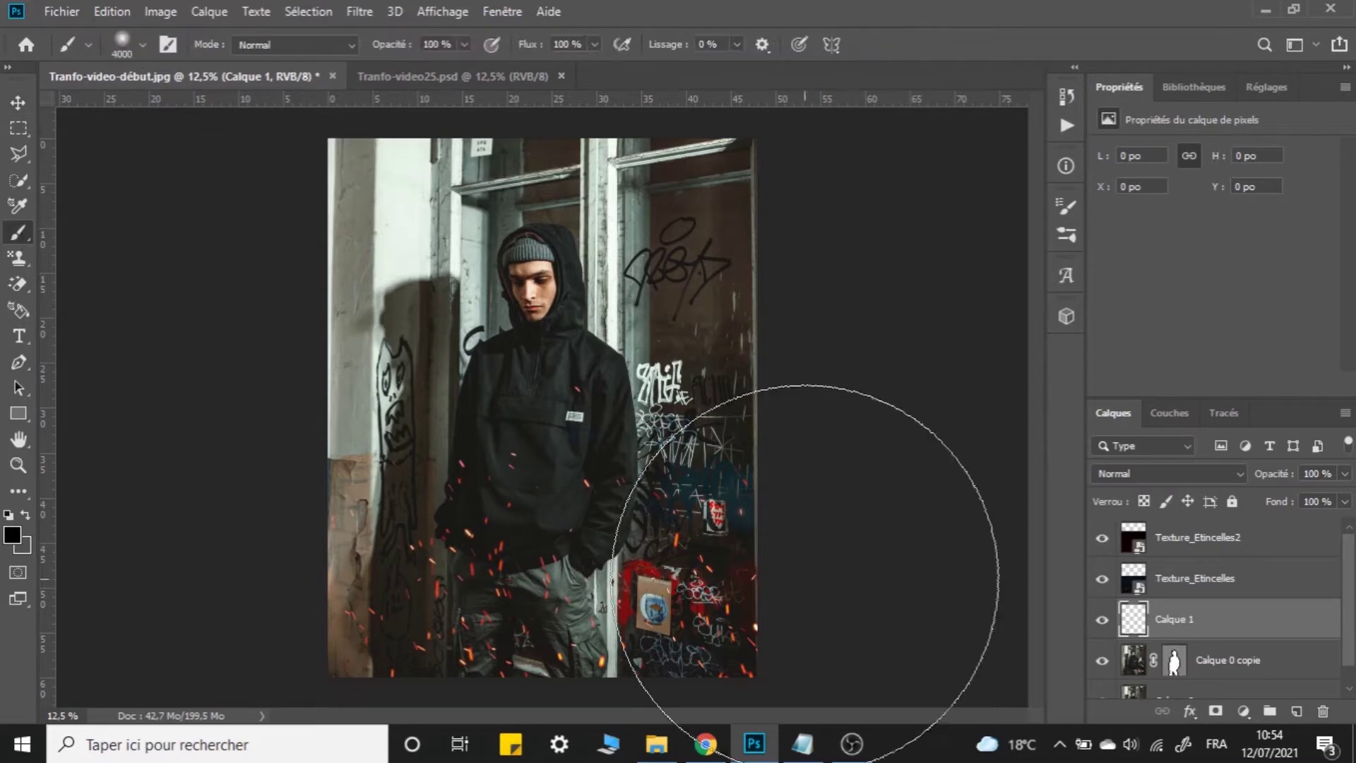
left_click(13, 535)
type("ff0000")
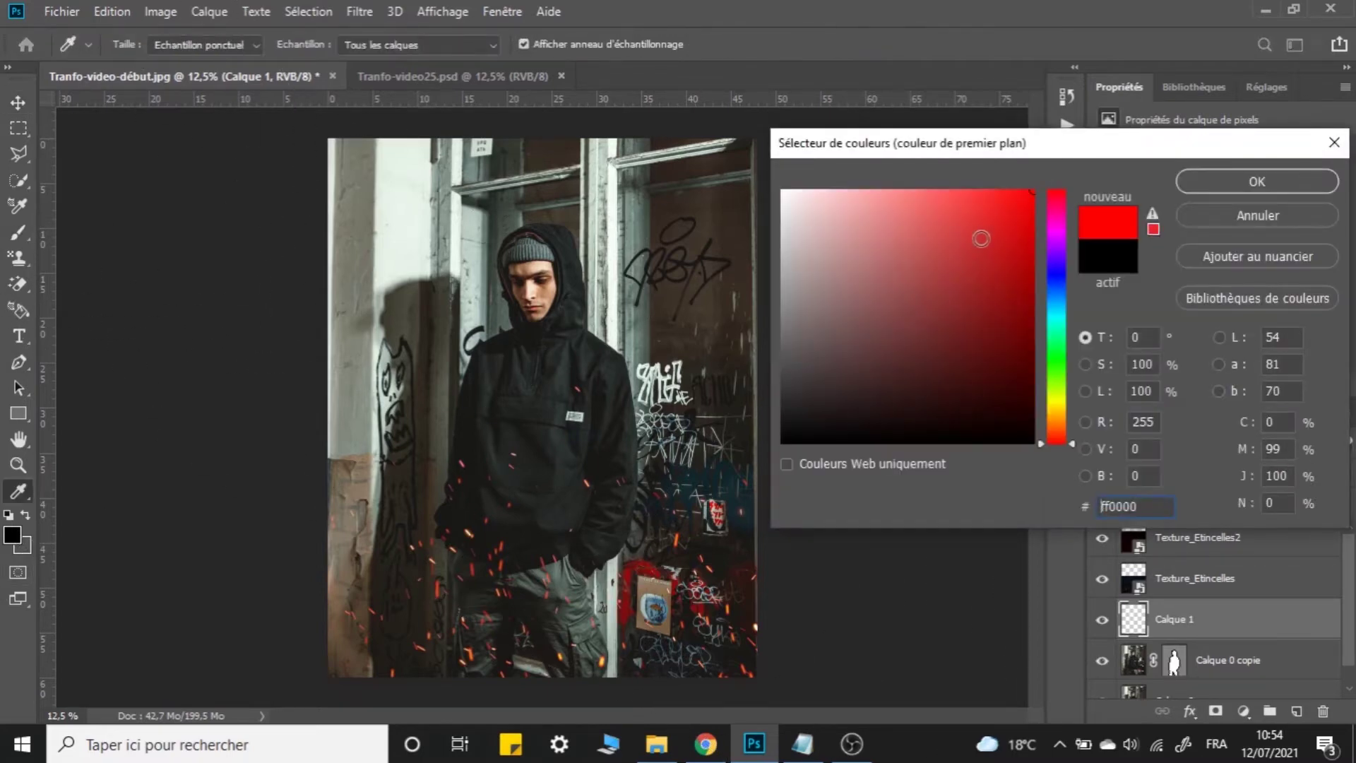
left_click(1286, 184)
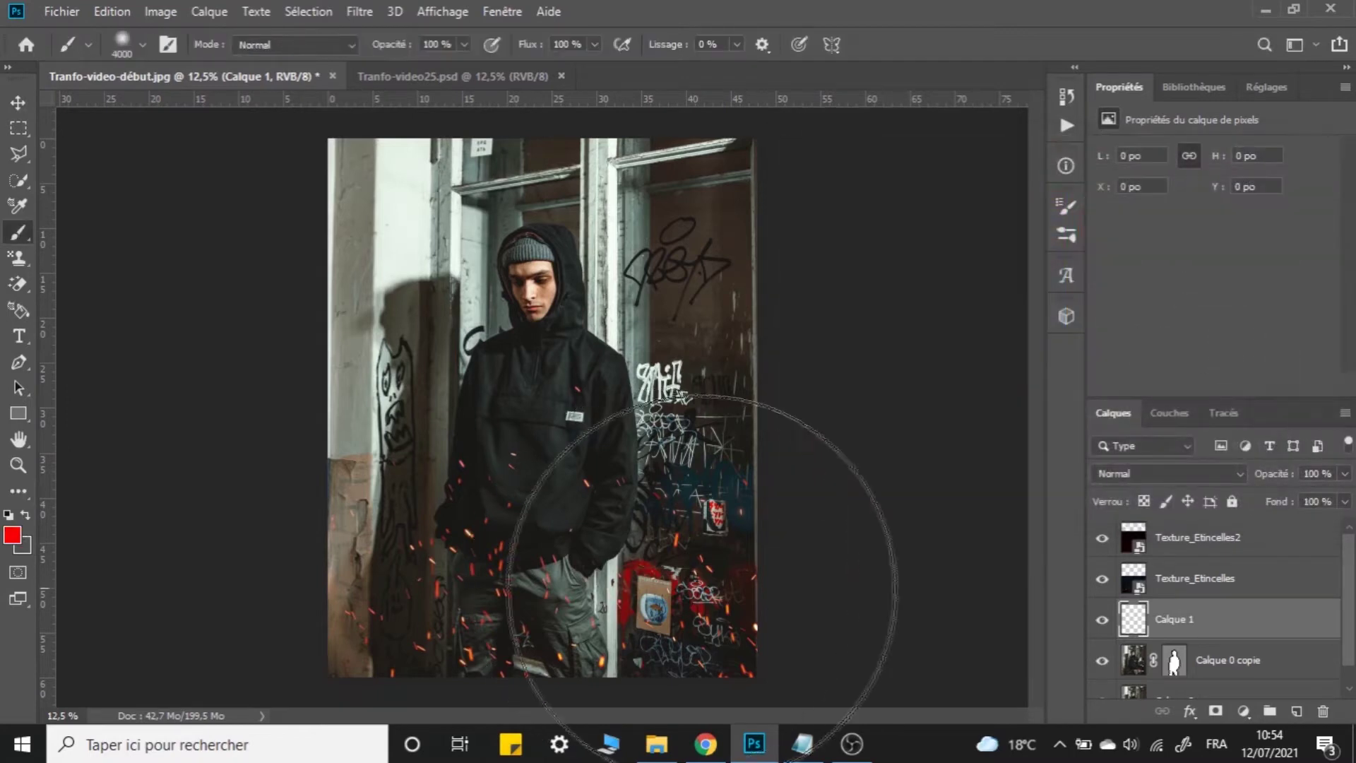
Paint a soft red glow over the photo's lower-right corner on Calque 1 and compare the image with and without it.
key("ctrl+minus")
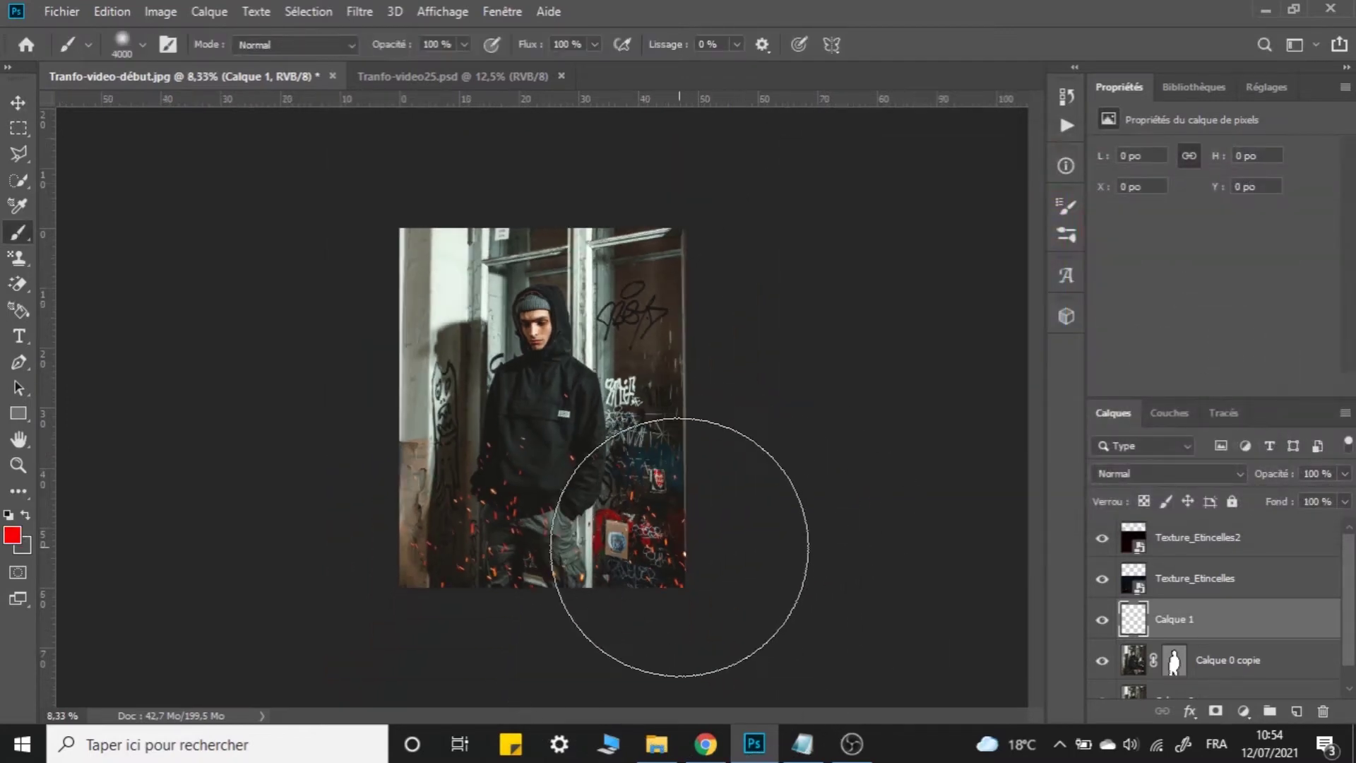
left_click_drag(684, 569, 817, 478)
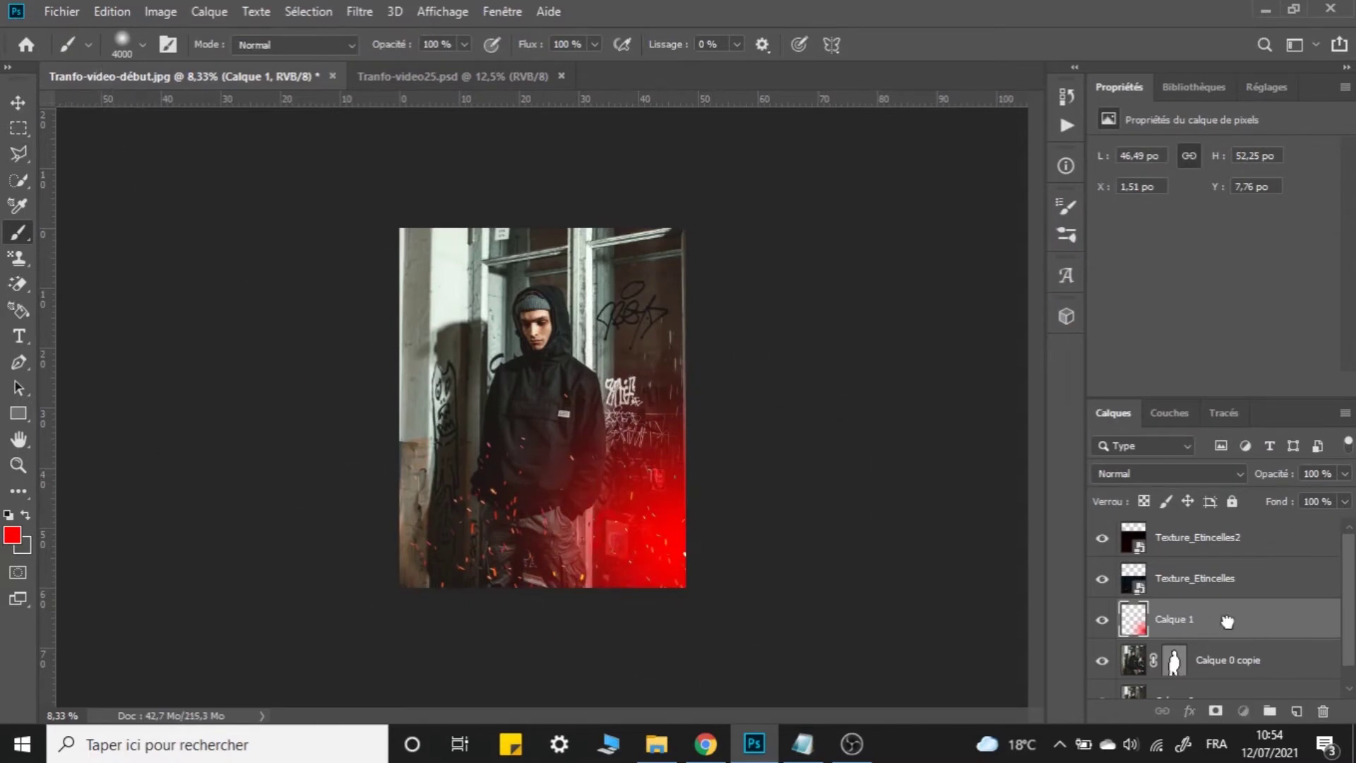
left_click(1102, 619)
left_click(1102, 619)
Move the red glow layer Calque 1 above both spark texture layers.
scroll(1255, 596, "down", 1)
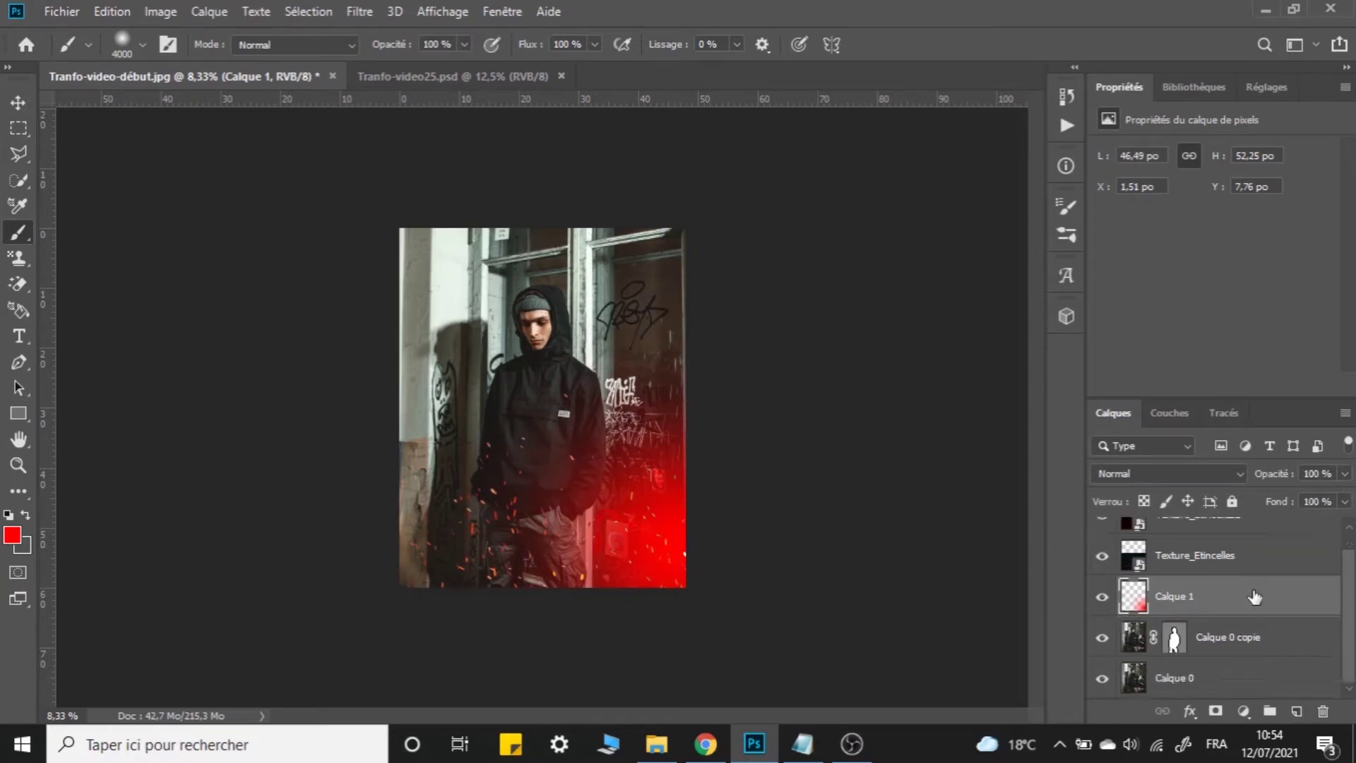
left_click(1235, 651)
left_click(1256, 600)
left_click(1256, 656)
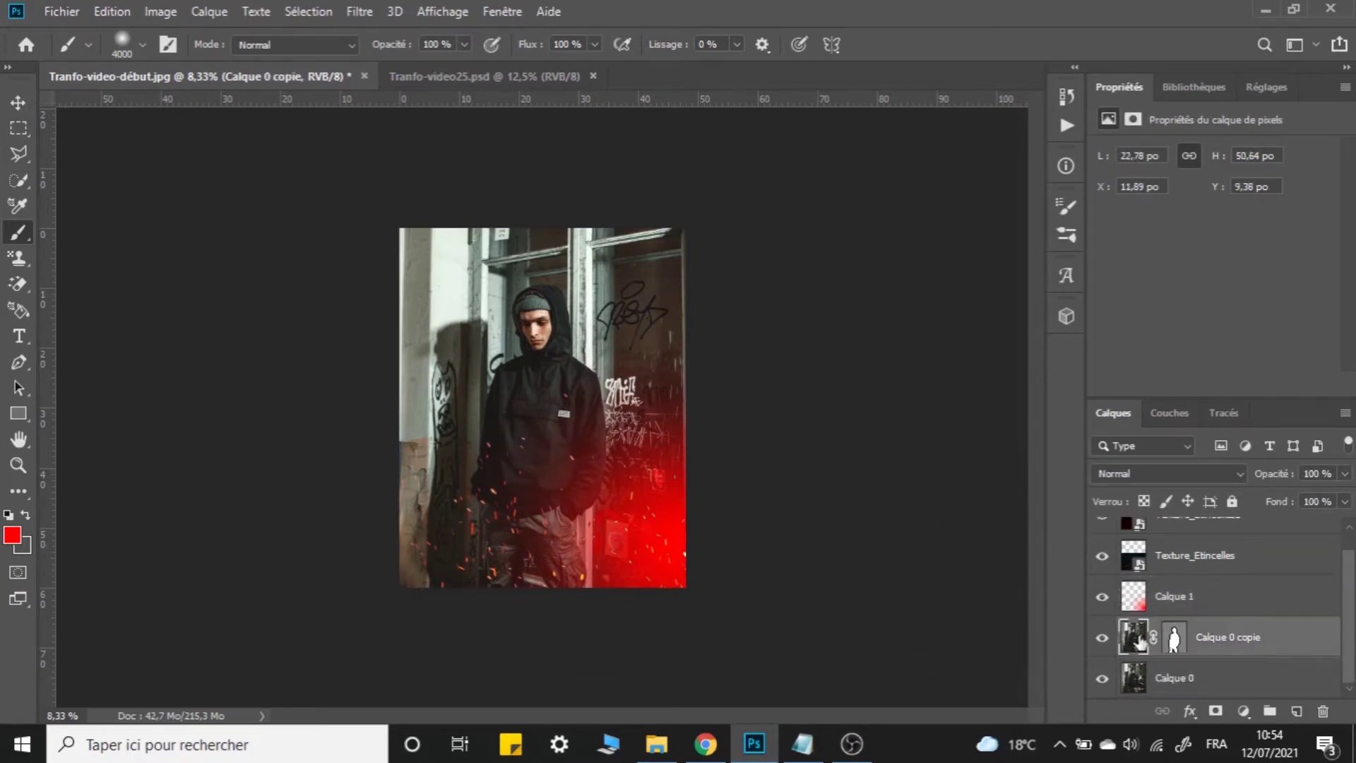
left_click(1238, 600)
scroll(1238, 609, "up", 1)
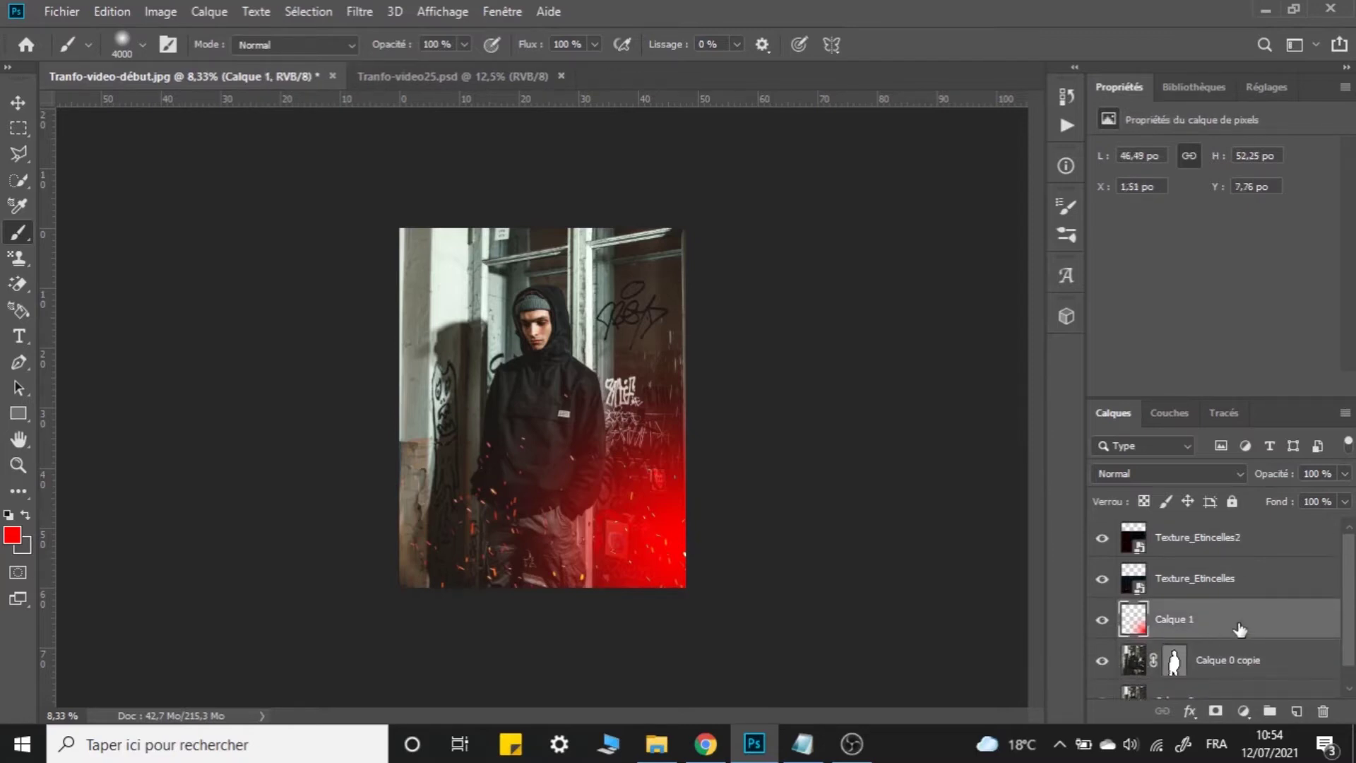
left_click_drag(1238, 631, 1238, 520)
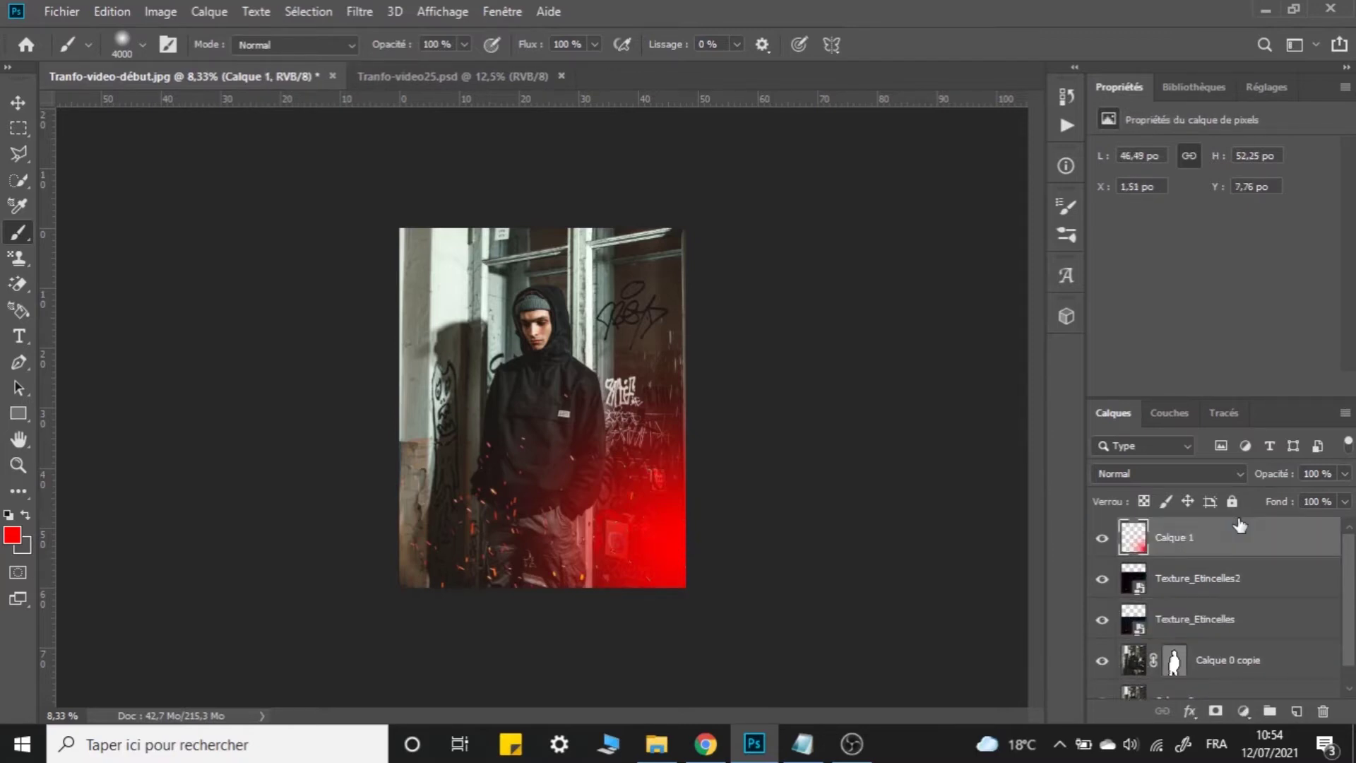
Enlarge the brush to 5000 px and paint a faint red glow along the photo's bottom edge on a new layer beneath Calque 1.
key("bracketright")
left_click(1296, 711)
left_click_drag(1212, 555, 1233, 587)
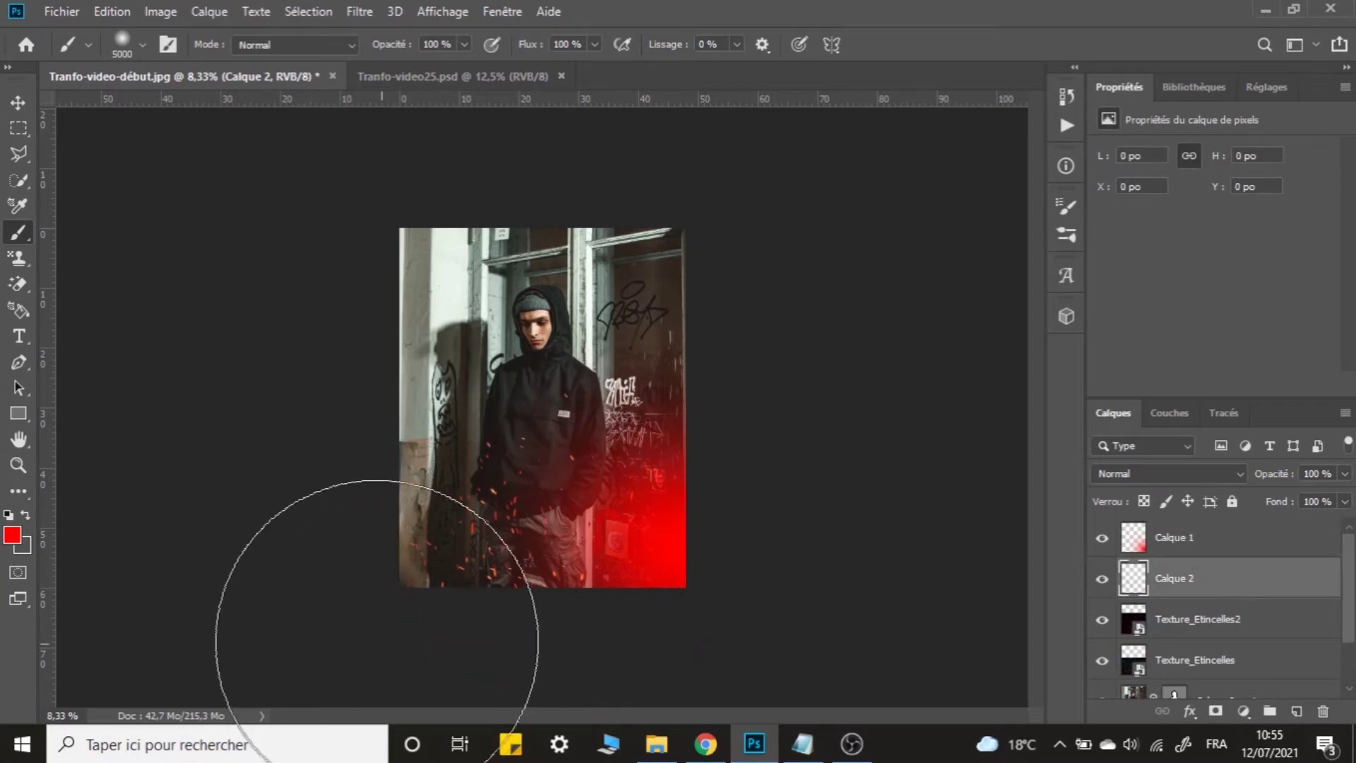
key("ctrl+minus")
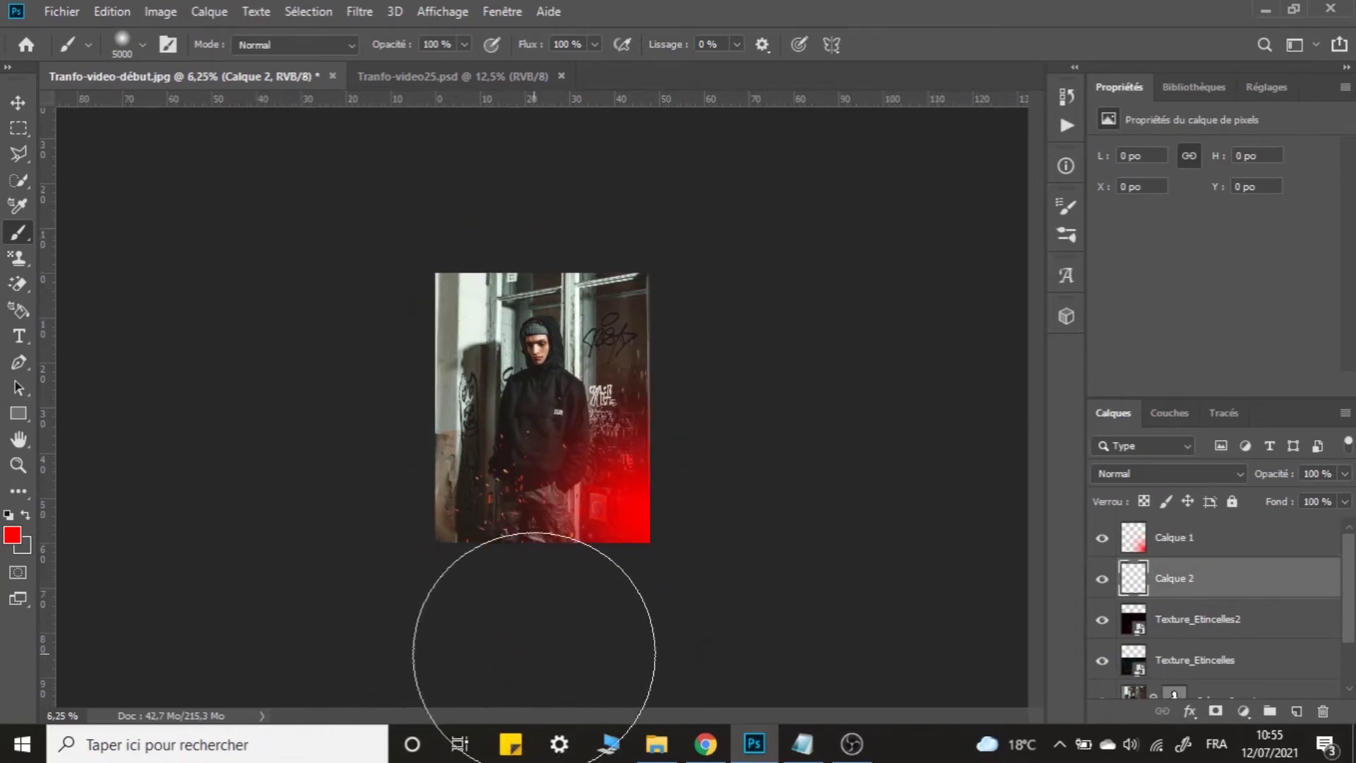
left_click(536, 650)
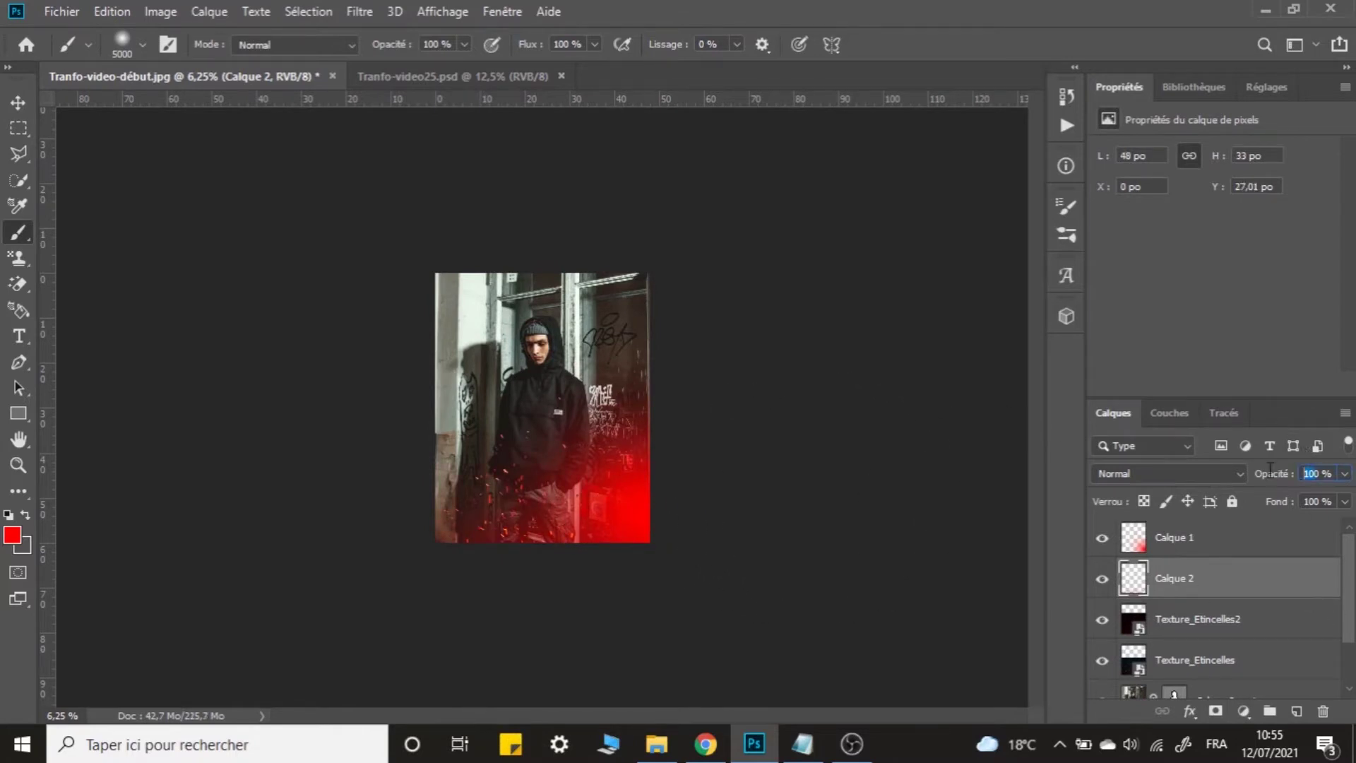
Set the bottom-edge glow layer Calque 2 to 50 % opacity.
type("50")
left_click(1231, 541)
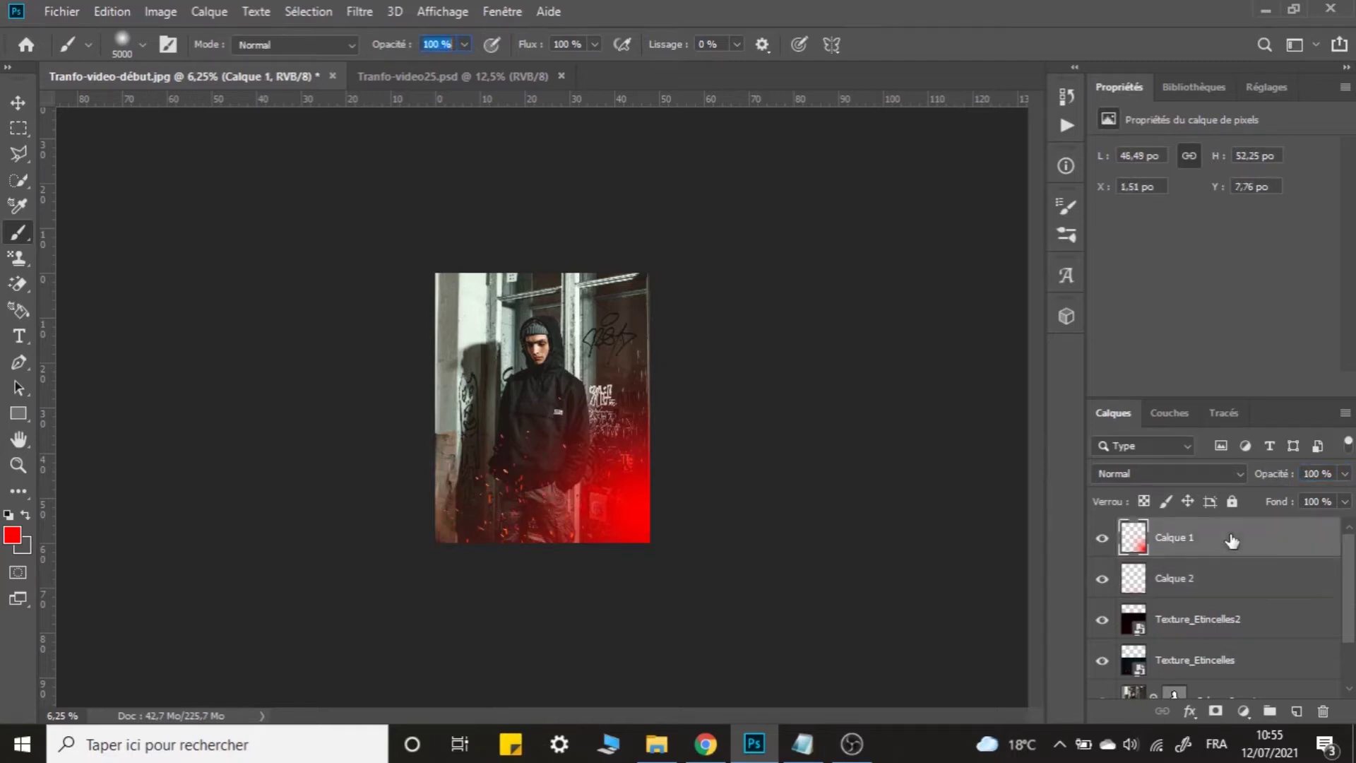
left_click(1240, 592)
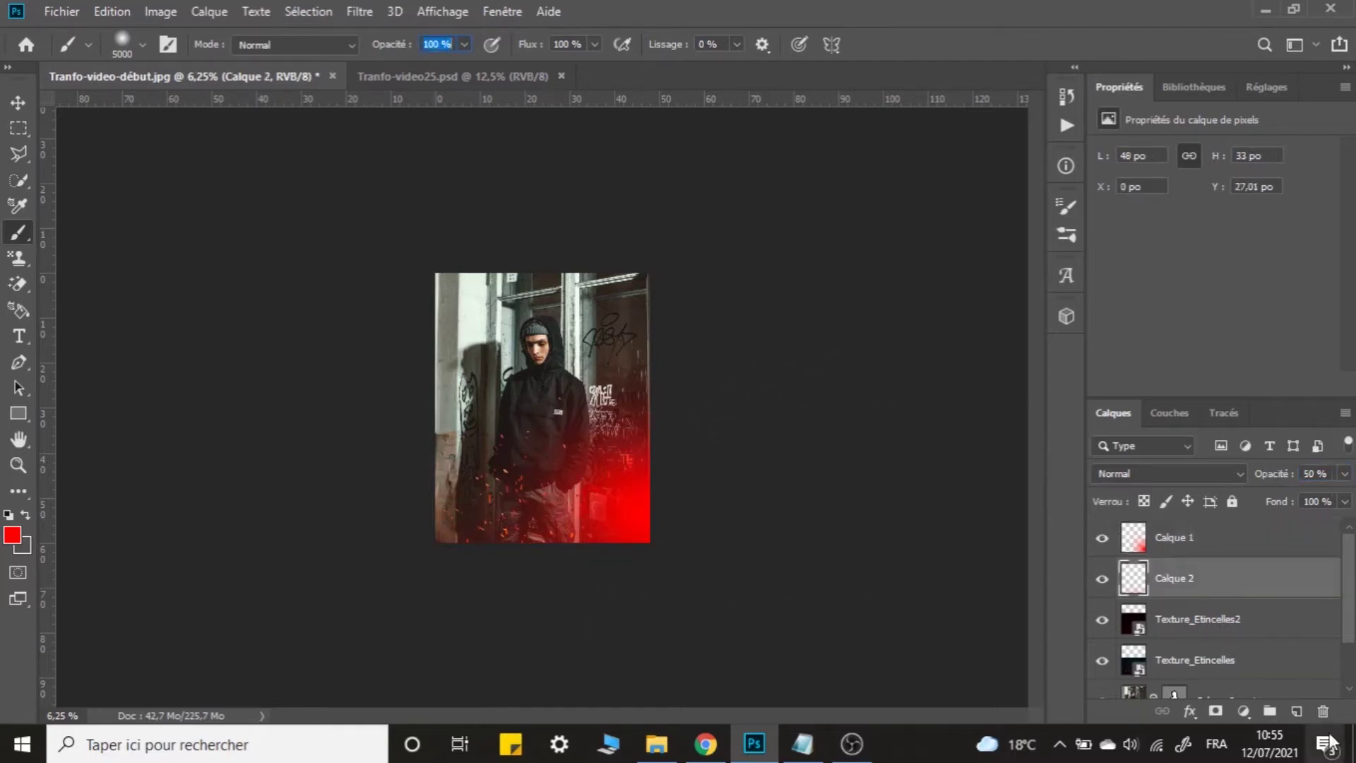
Paint a faint red glow along the photo's right edge on a new layer above Calque 2 and set its opacity to 30 %.
left_click(1297, 712)
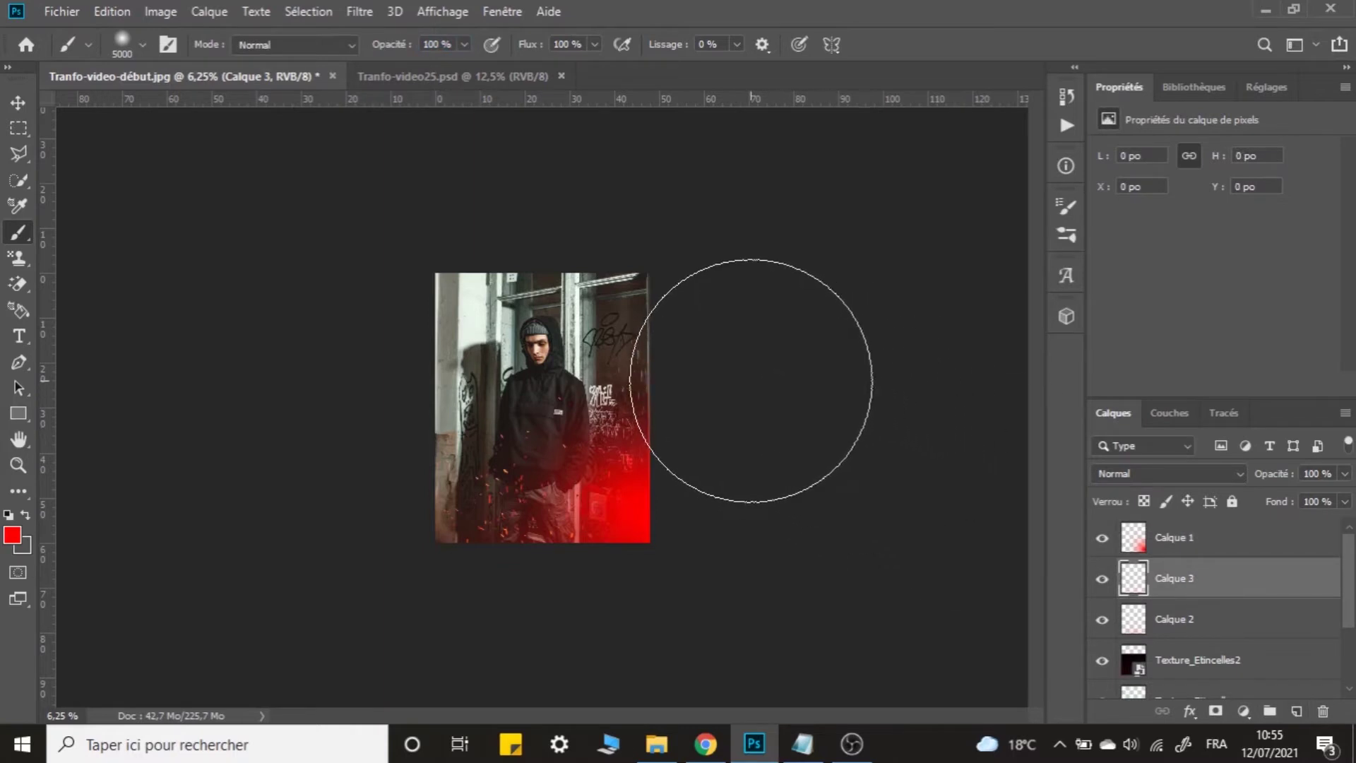
left_click(863, 323)
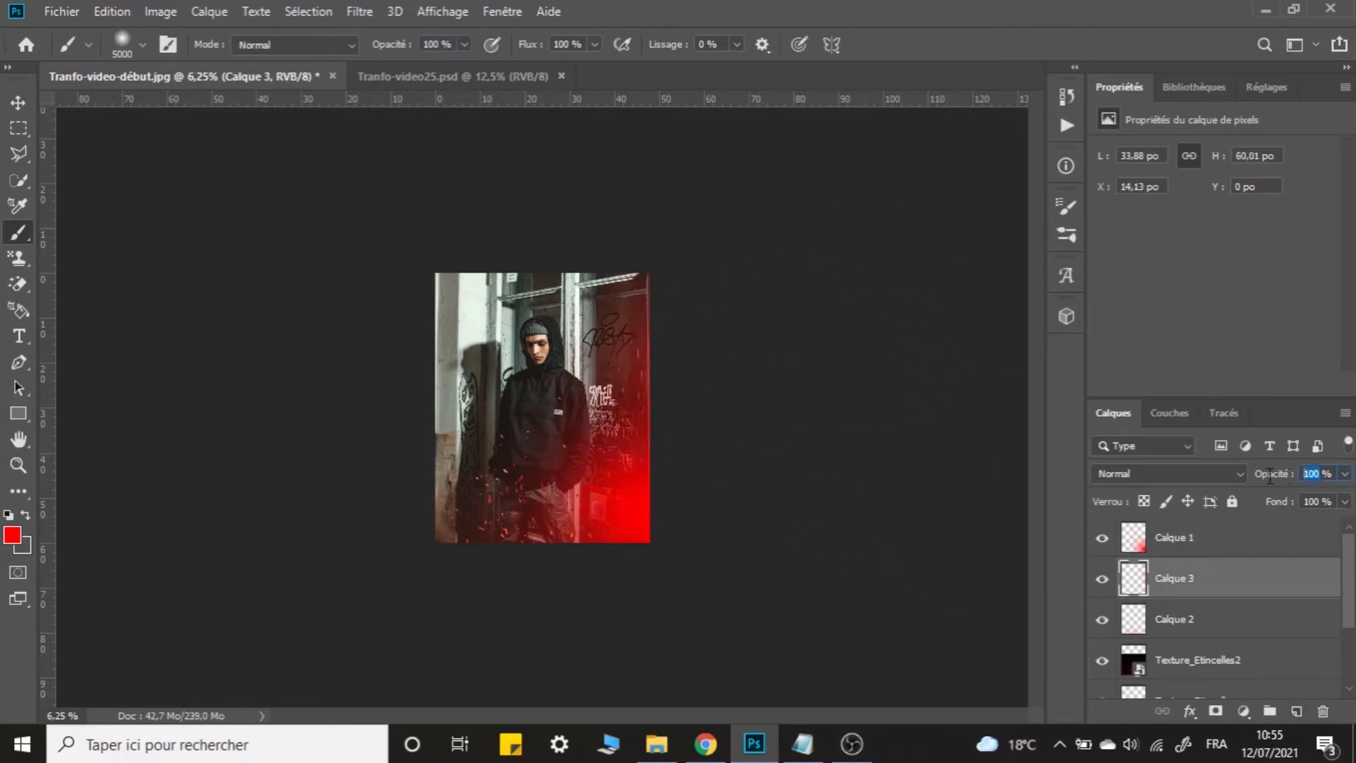
type("30")
left_click(18, 102)
key("ctrl+plus")
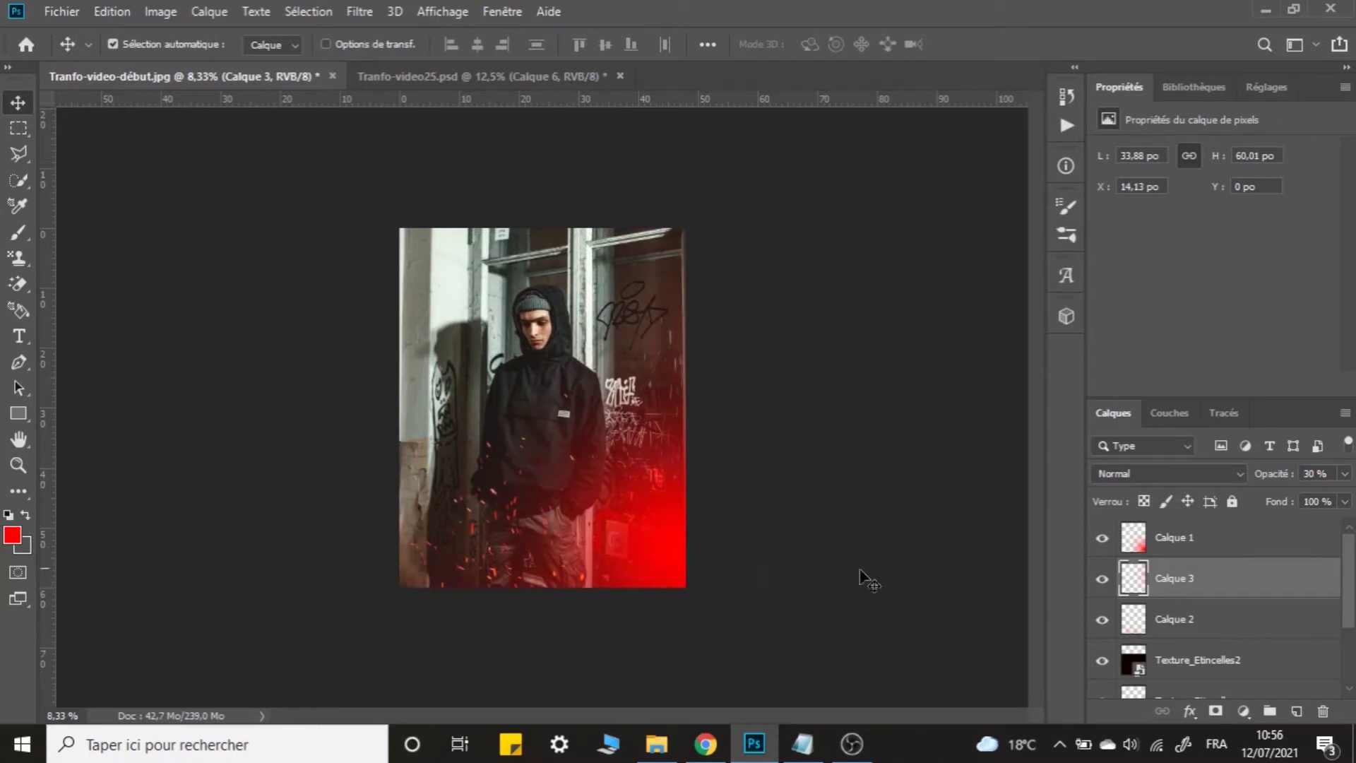
Group the three red glow layers Calque 1, Calque 3 and Calque 2.
left_click(1201, 628)
left_click(1236, 547, "shift")
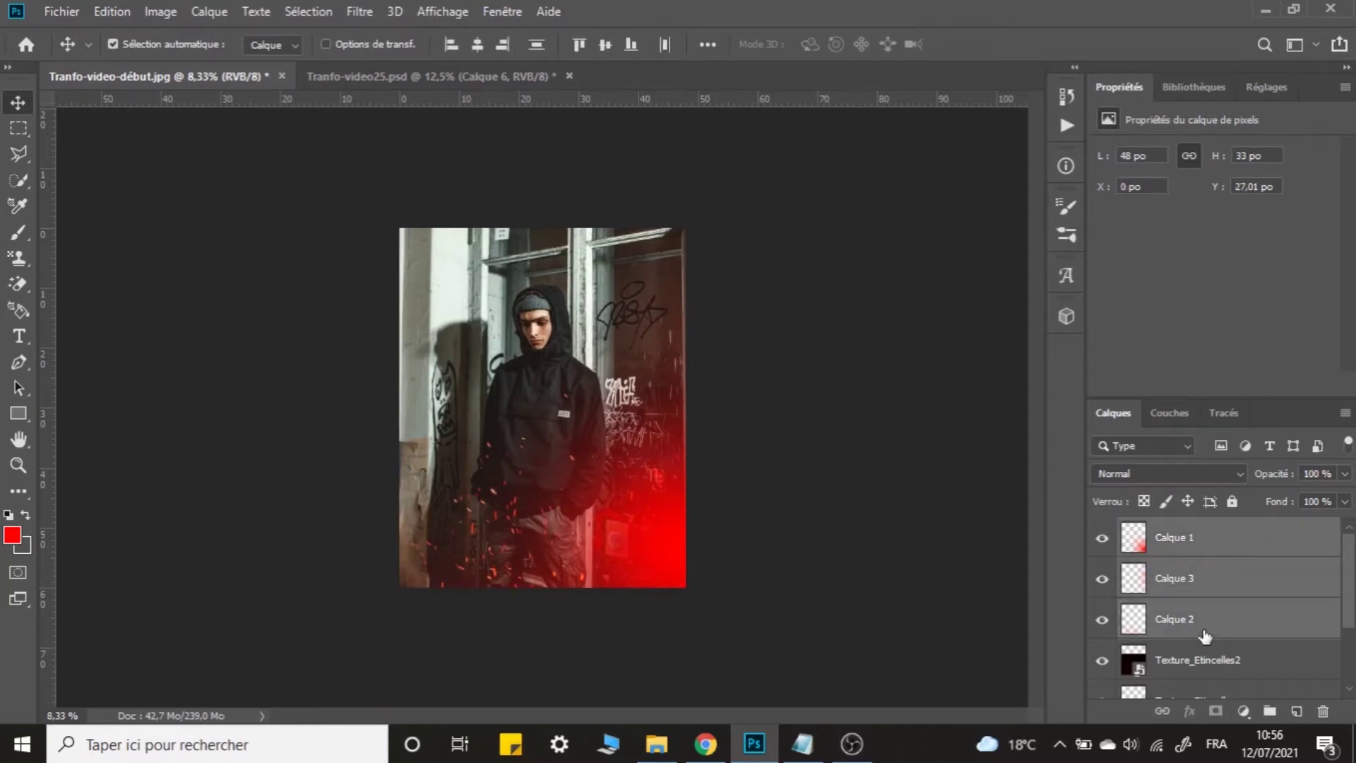
left_click(1205, 630)
left_click(1220, 540, "shift")
key("ctrl+g")
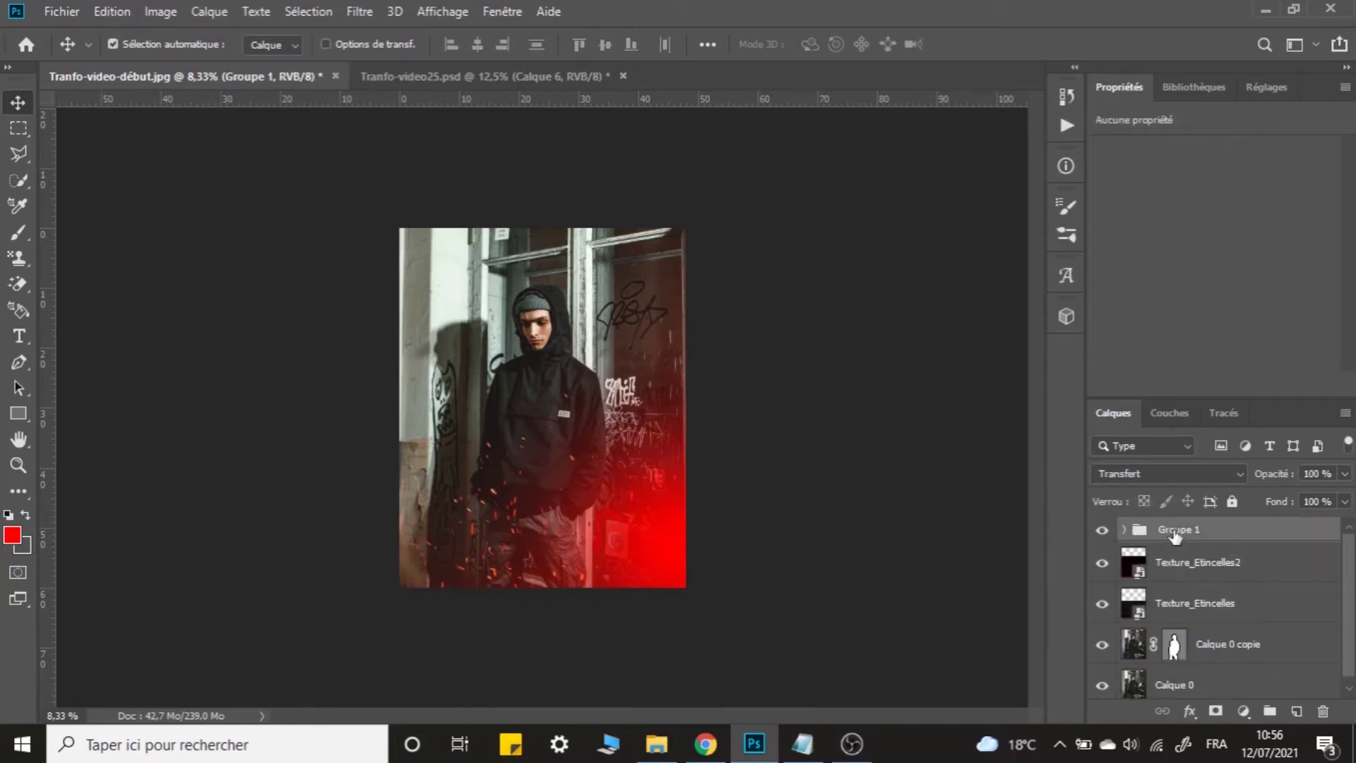
Rename the new glow group as Lueurs rouges.
double_click(1176, 531)
type("Lueur rouges")
key("Return")
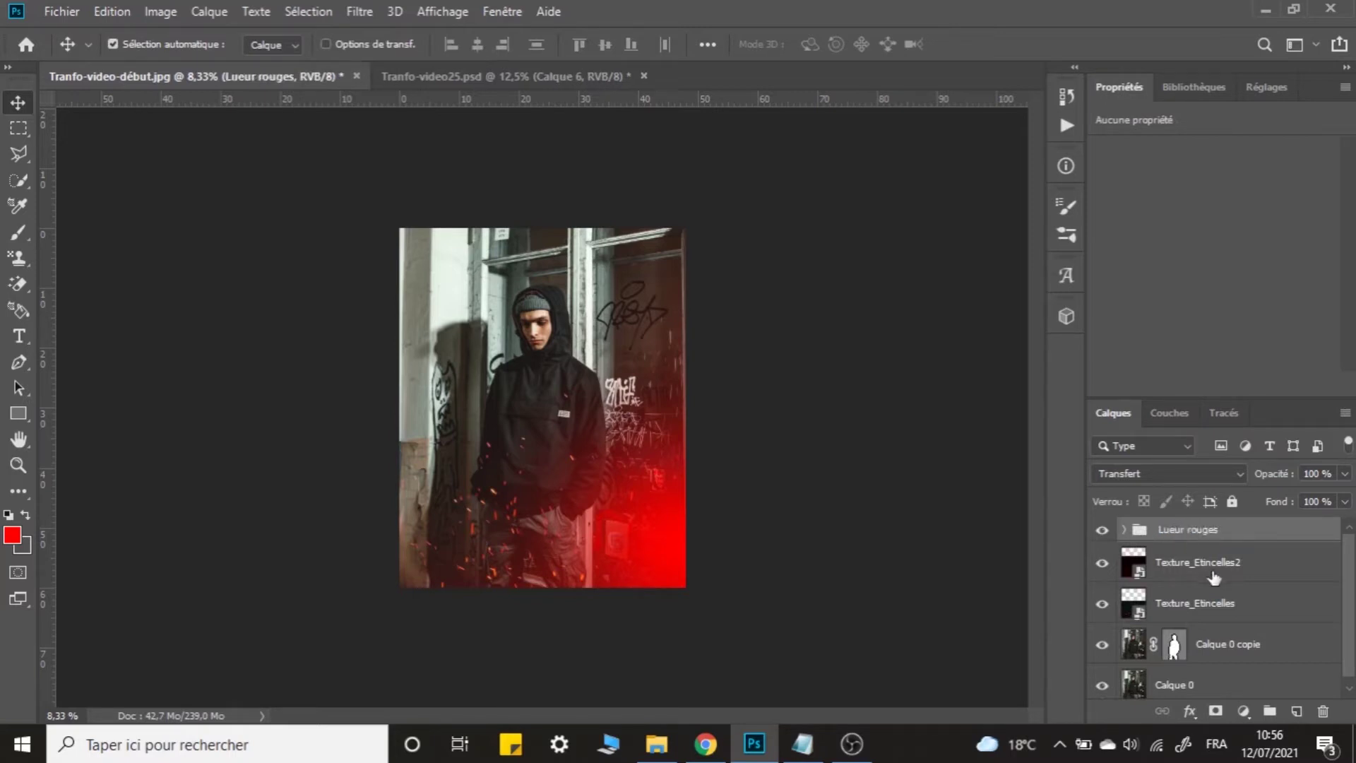
double_click(1182, 530)
left_click(1182, 531)
type("s")
key("Return")
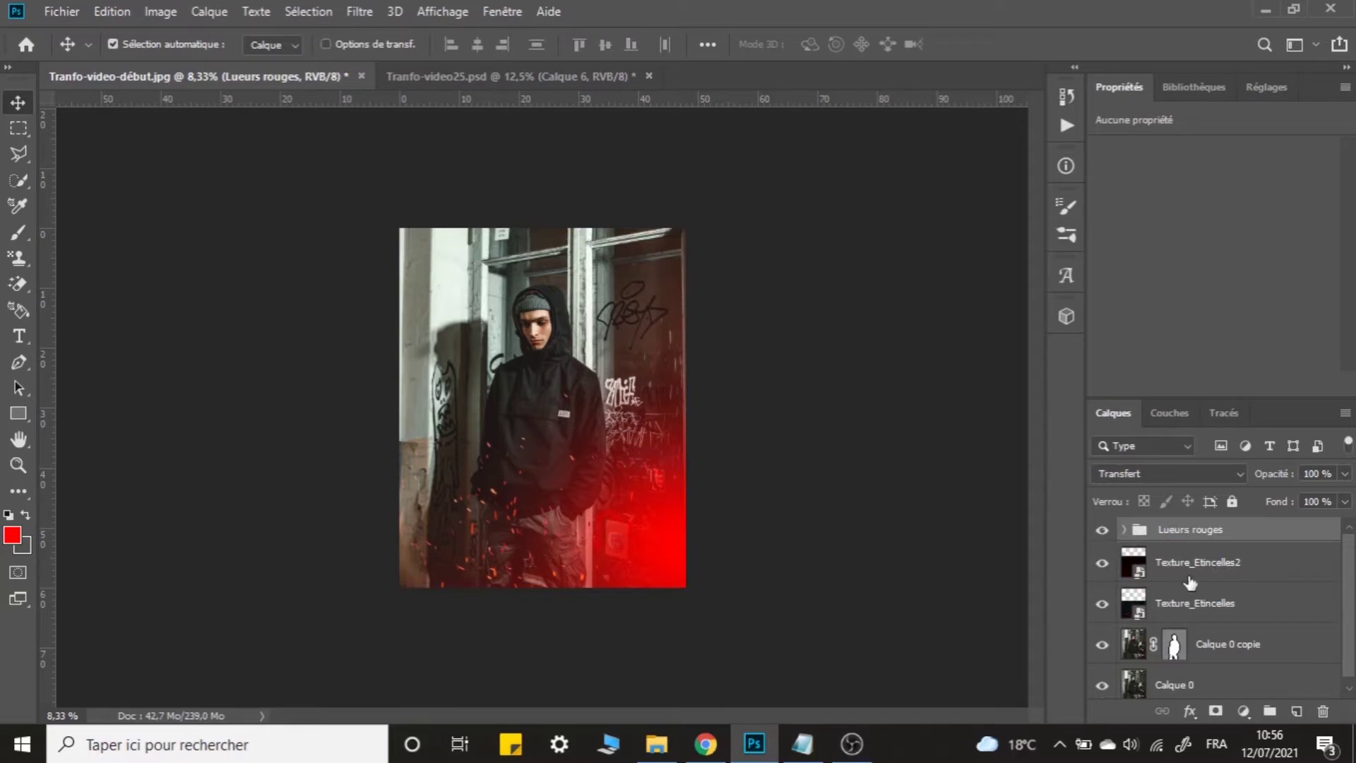
Group Texture_Etincelles2 and Texture_Etincelles, and name the group étincelles.
left_click(1176, 561)
left_click(1212, 620, "shift")
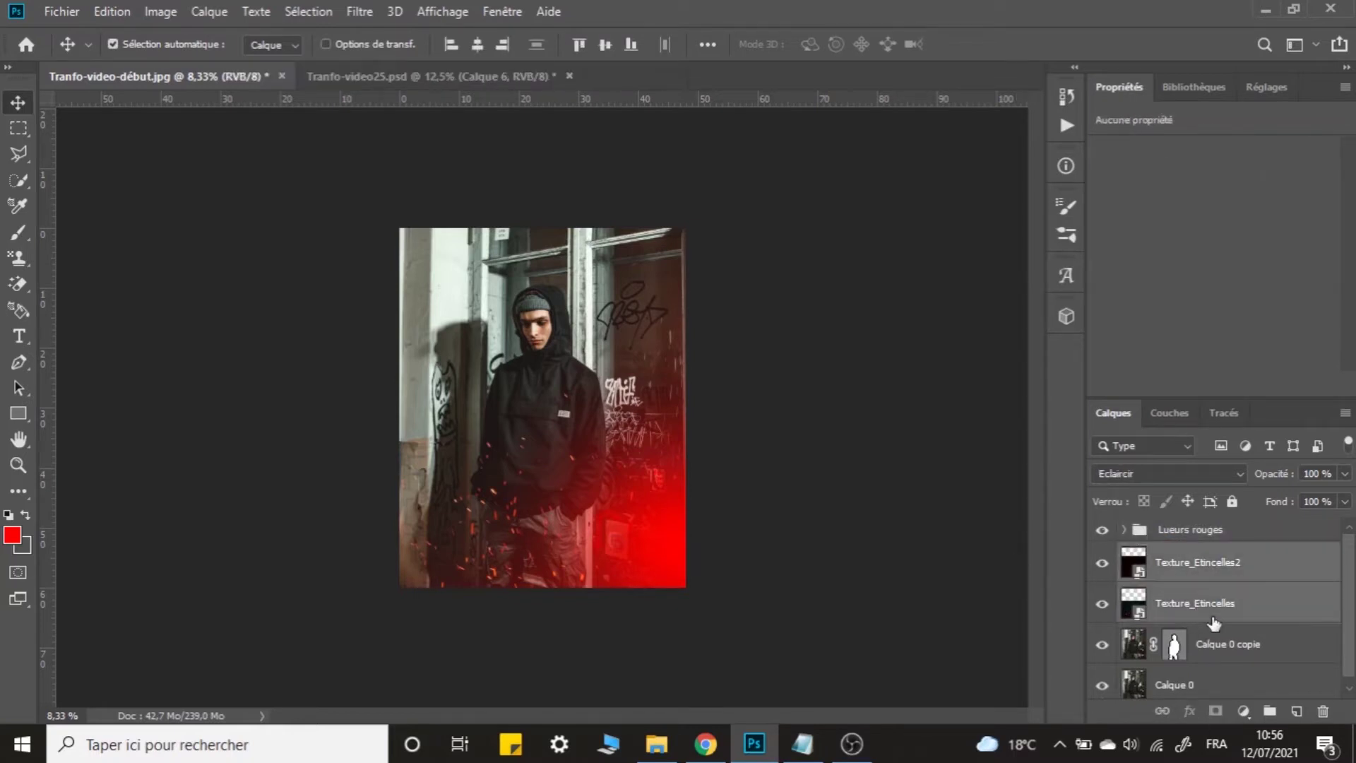
key("ctrl+g")
double_click(1196, 561)
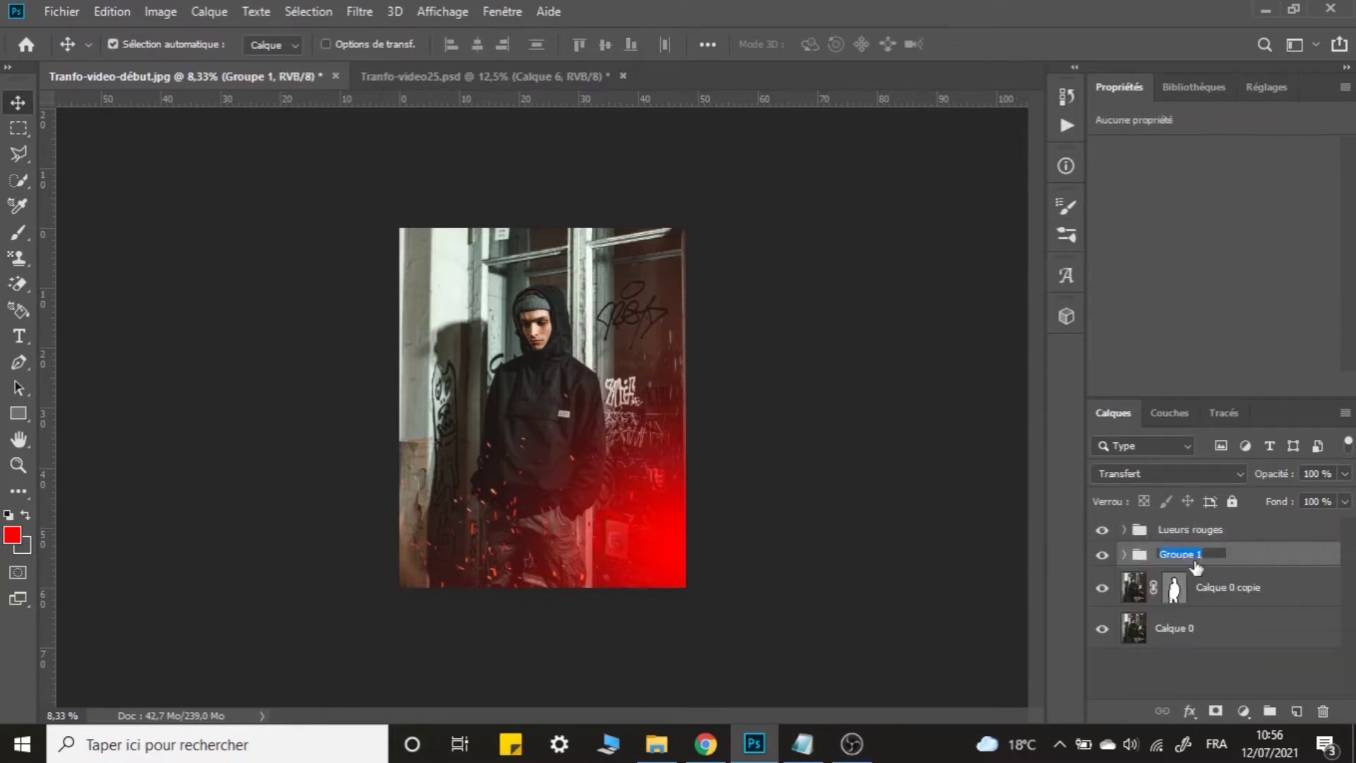
type("étincelles")
key("Return")
left_click_drag(1228, 535, 1232, 581)
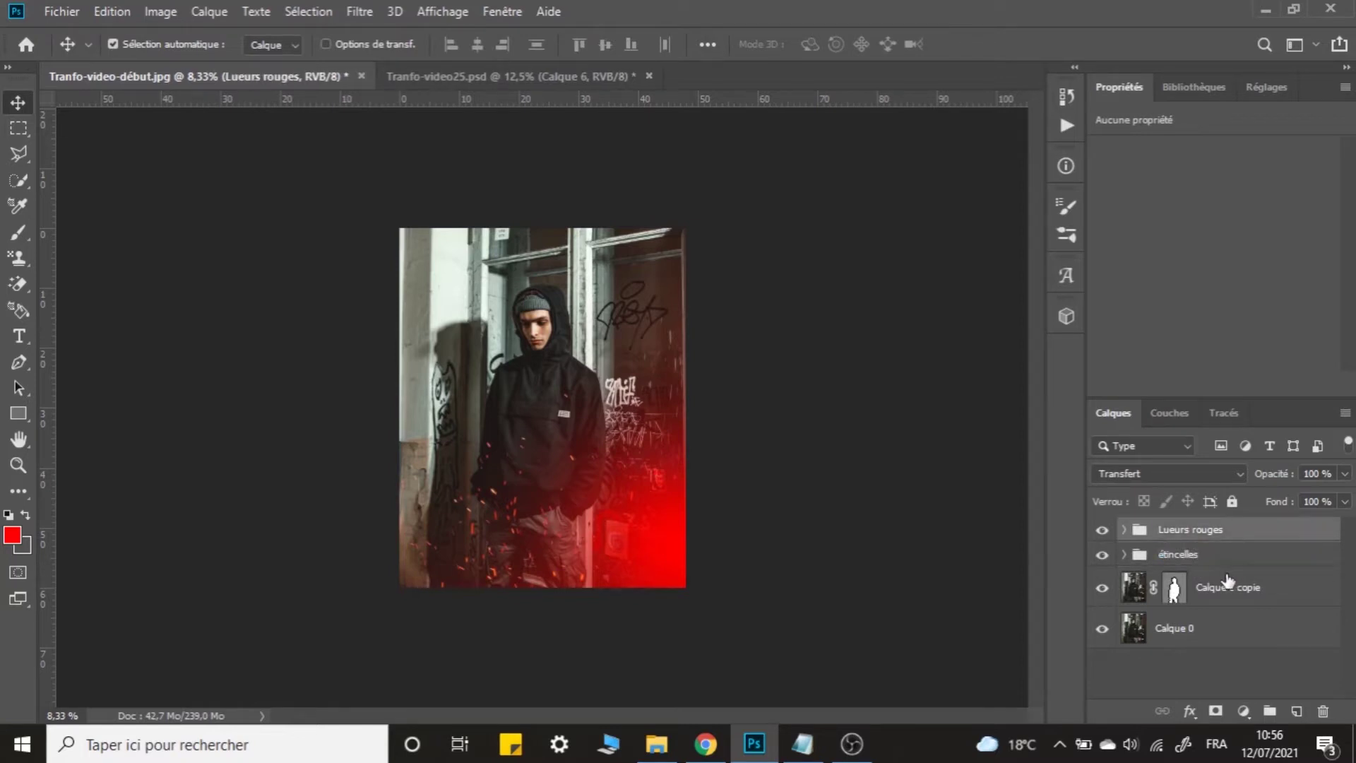
Lower the corner glow layer Calque 1 to 70 % opacity and collapse the Lueurs rouges group.
key("ctrl+plus")
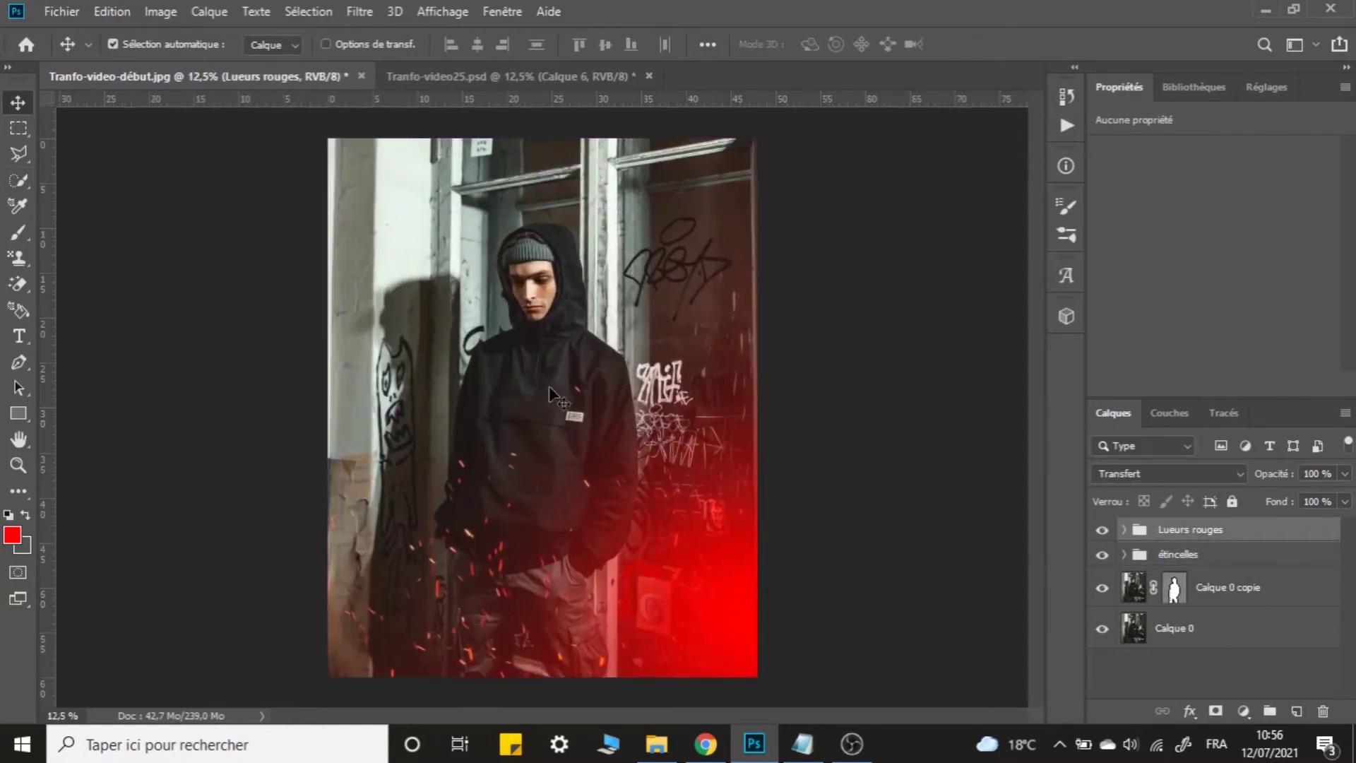
left_click(756, 640)
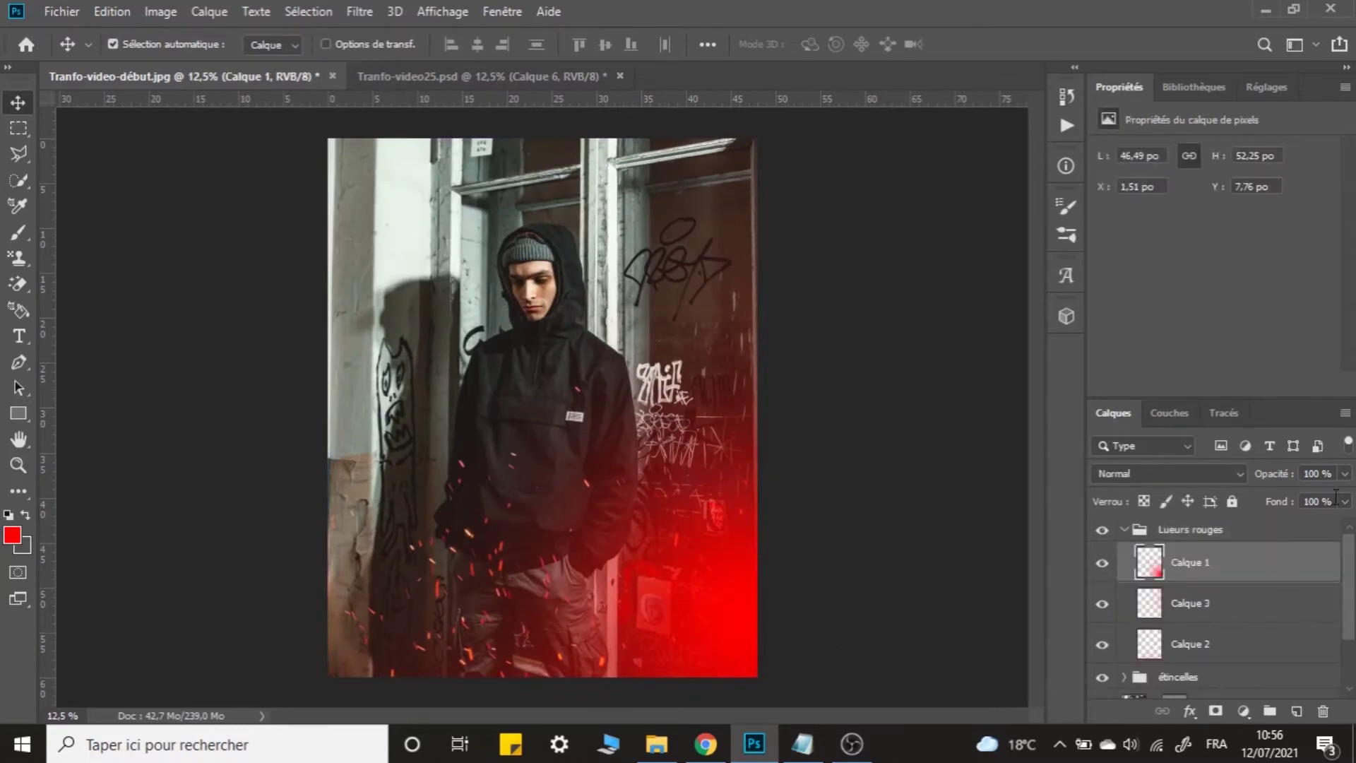
left_click(1346, 474)
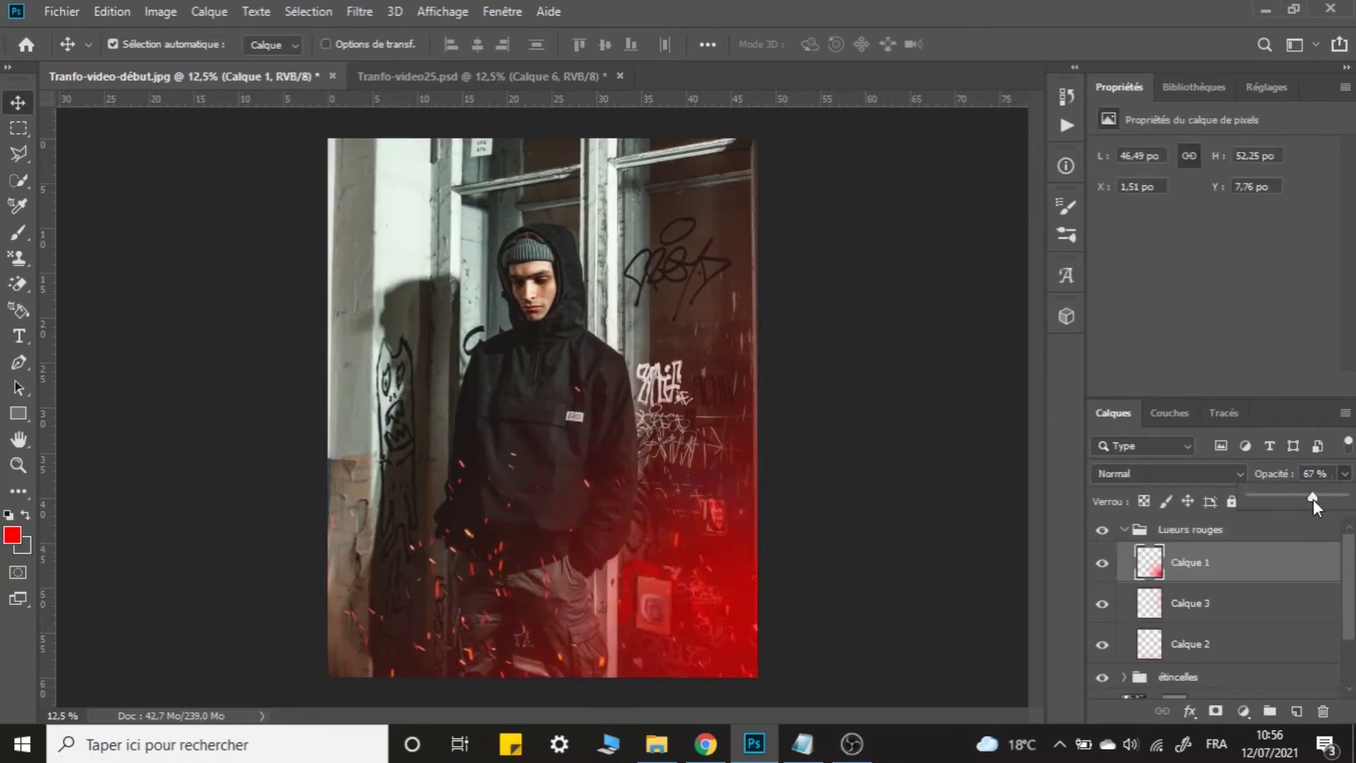
left_click_drag(1312, 499, 1319, 498)
type("70")
left_click(1218, 603)
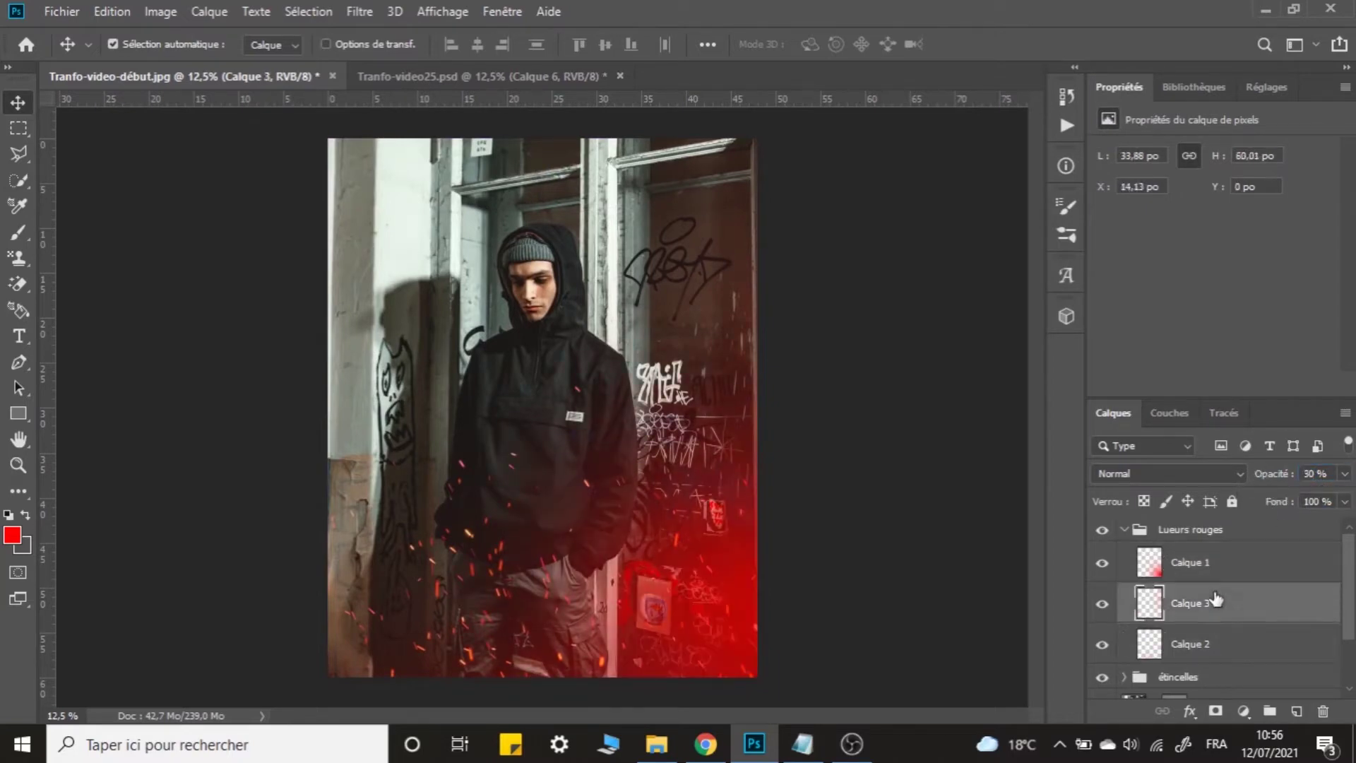
left_click(1124, 530)
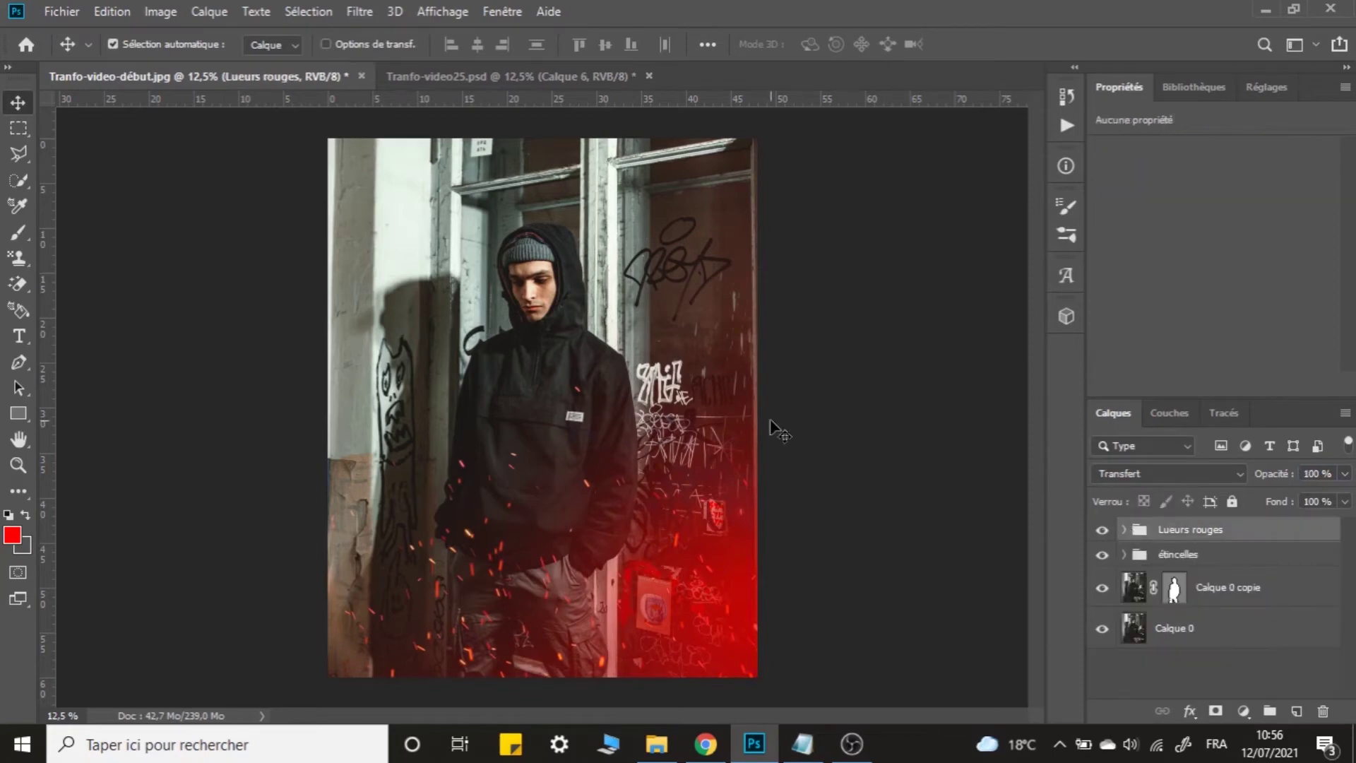
Select the cutout layer Calque 0 copie and examine the composite, briefly hiding the background layer Calque 0 to check the isolated man.
key("ctrl+plus")
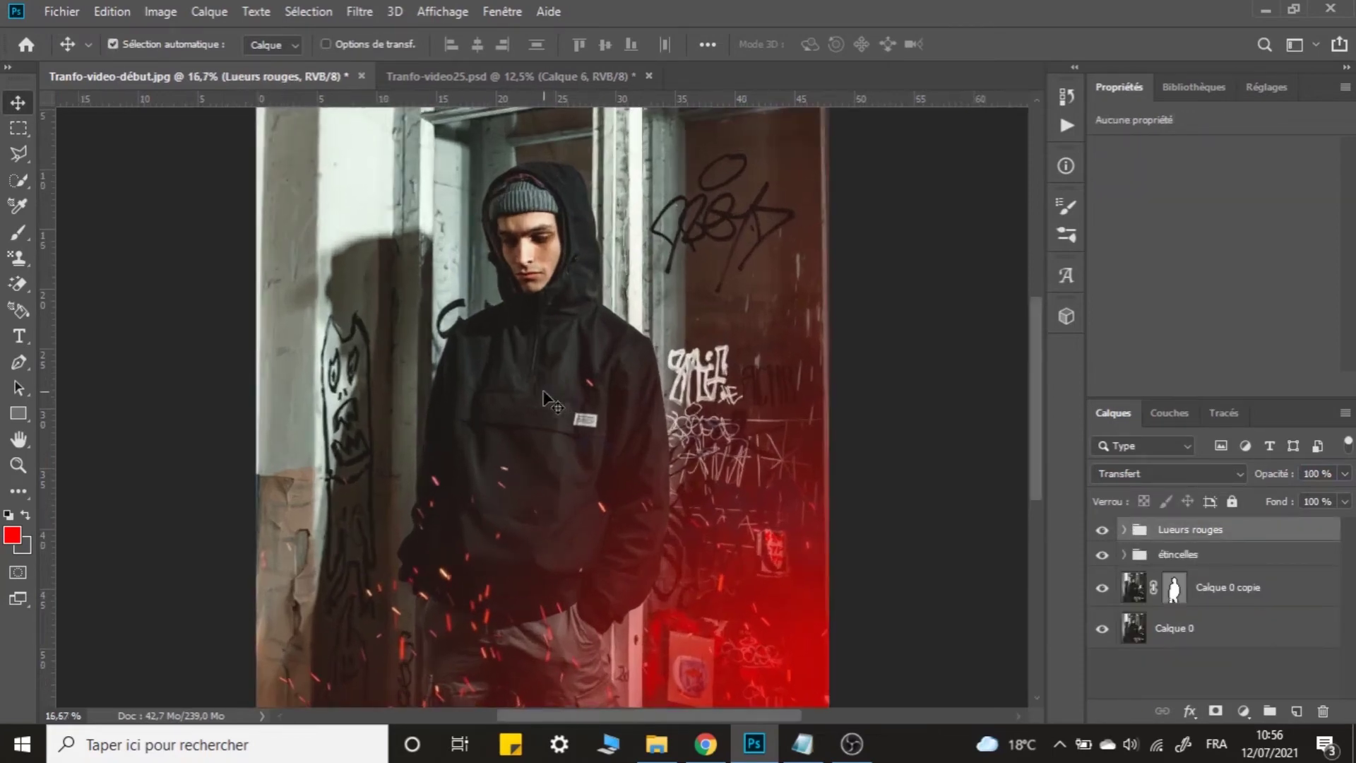
scroll(544, 393, "down", 2)
scroll(751, 430, "up", 3)
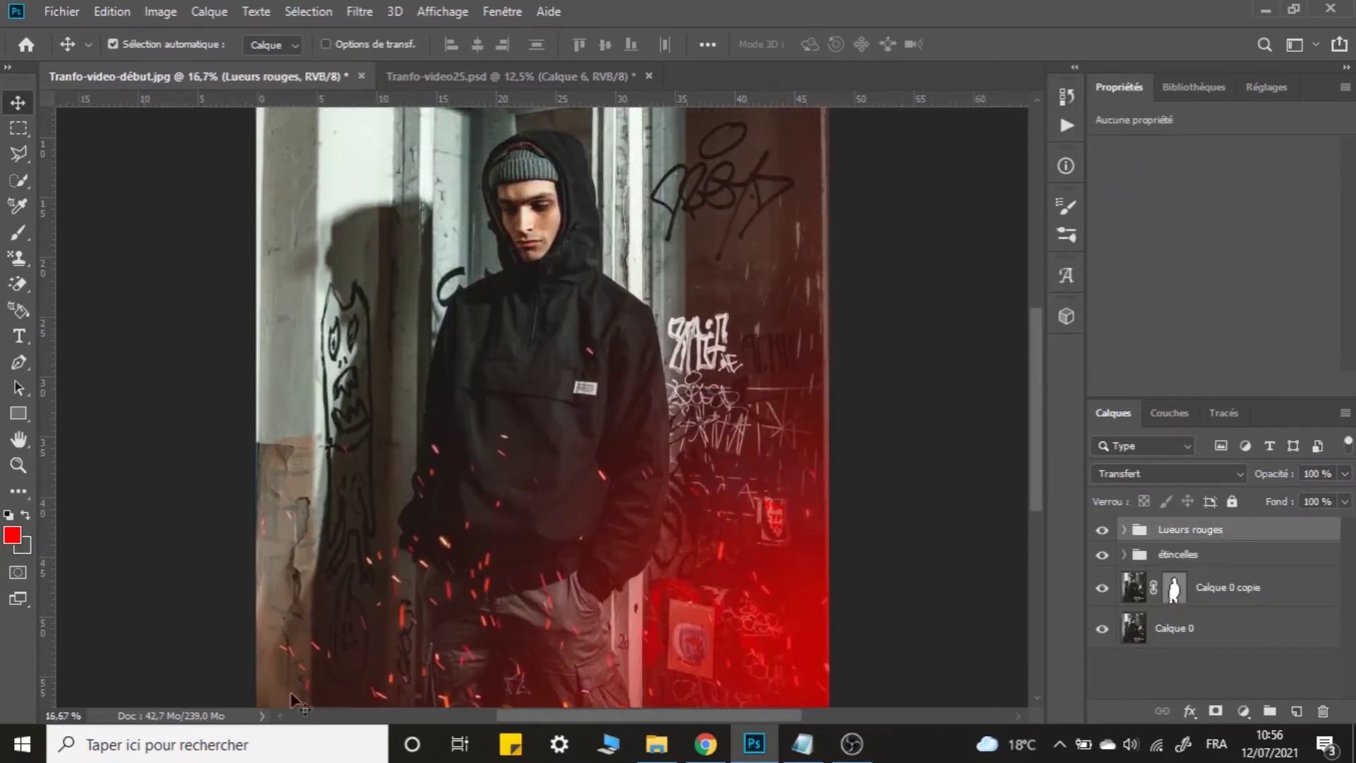
left_click(531, 265)
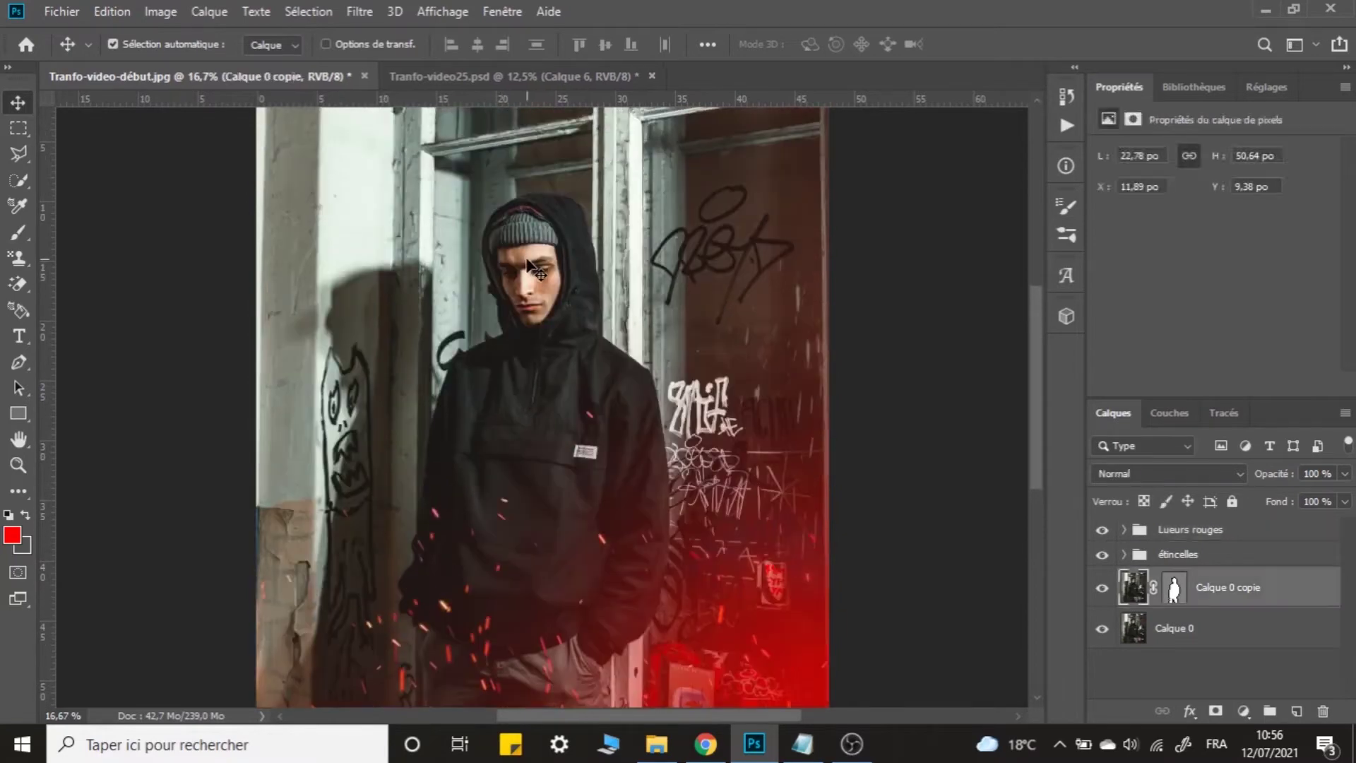
scroll(798, 494, "down", 2)
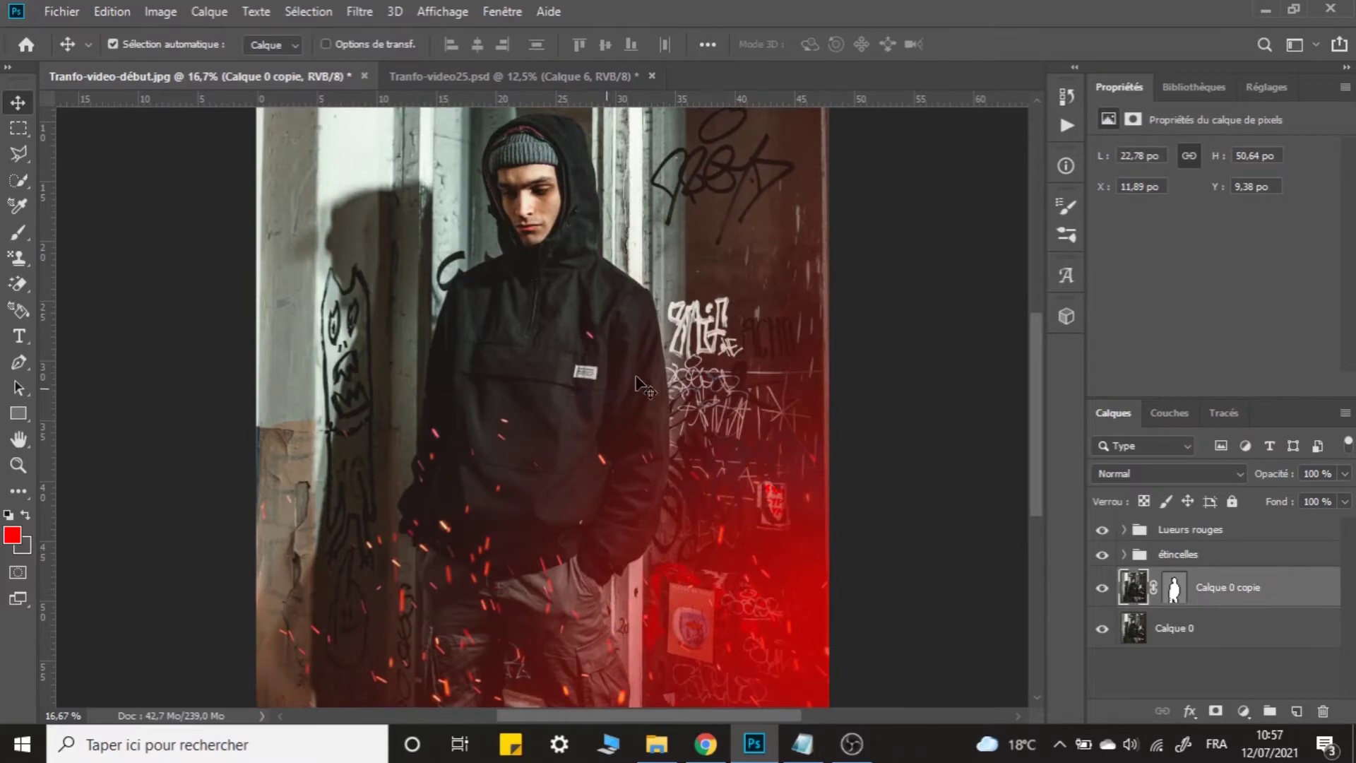
scroll(659, 371, "up", 2)
scroll(396, 268, "up", 2)
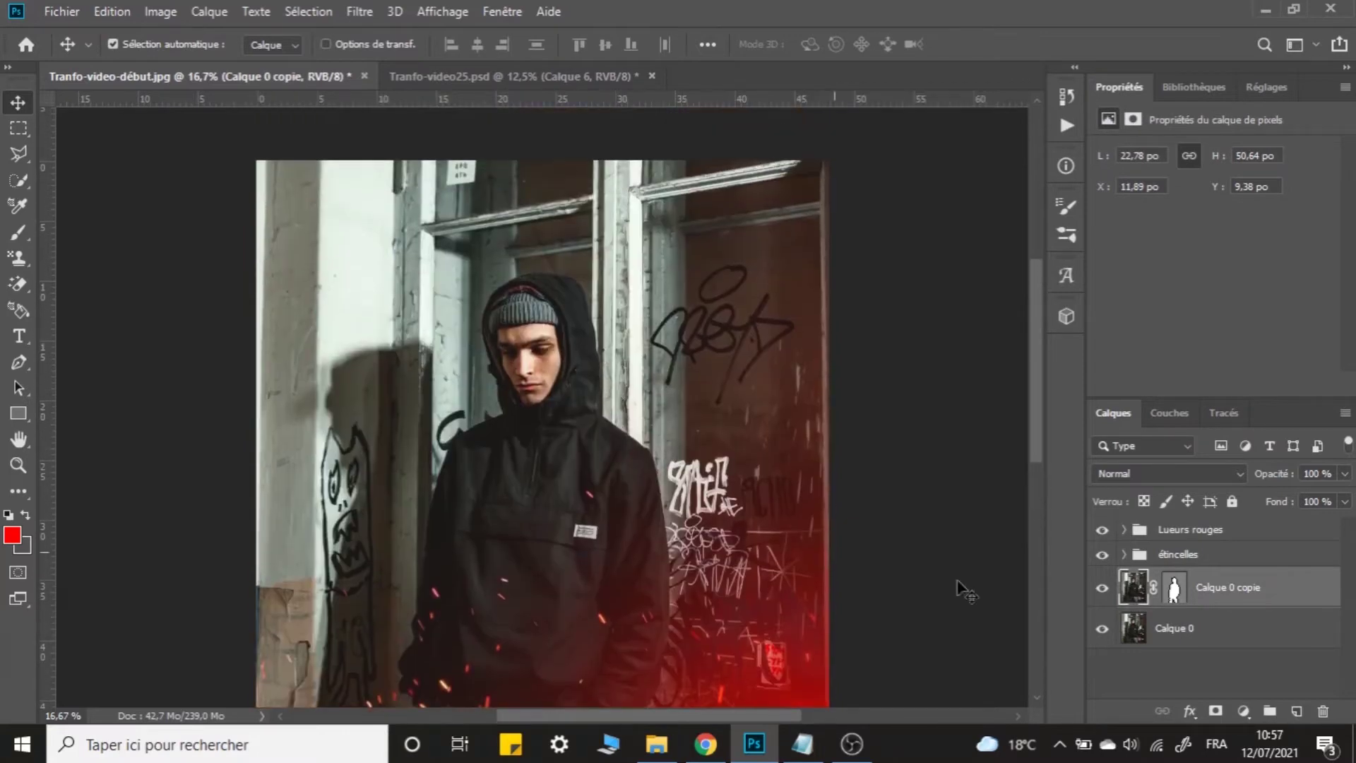
left_click(1102, 631)
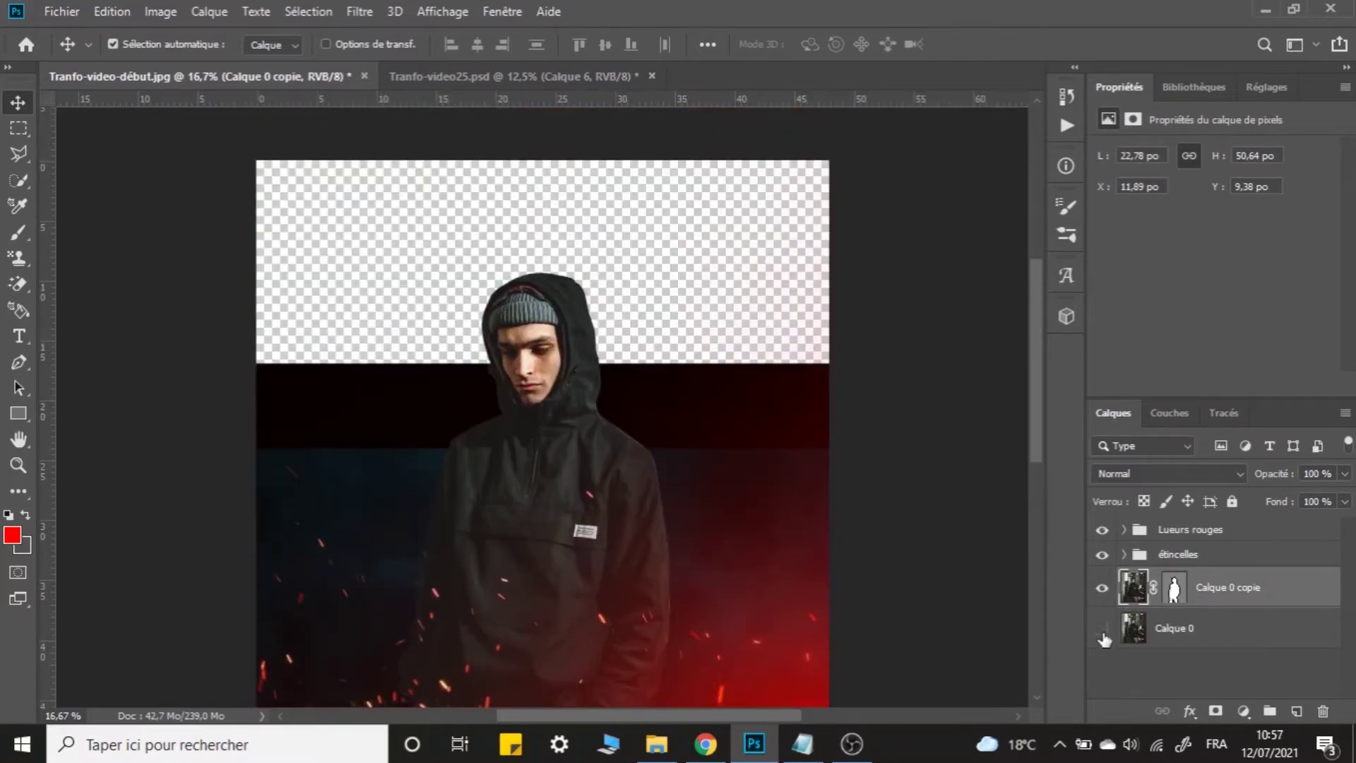
left_click(1103, 629)
scroll(1104, 590, "down", 2)
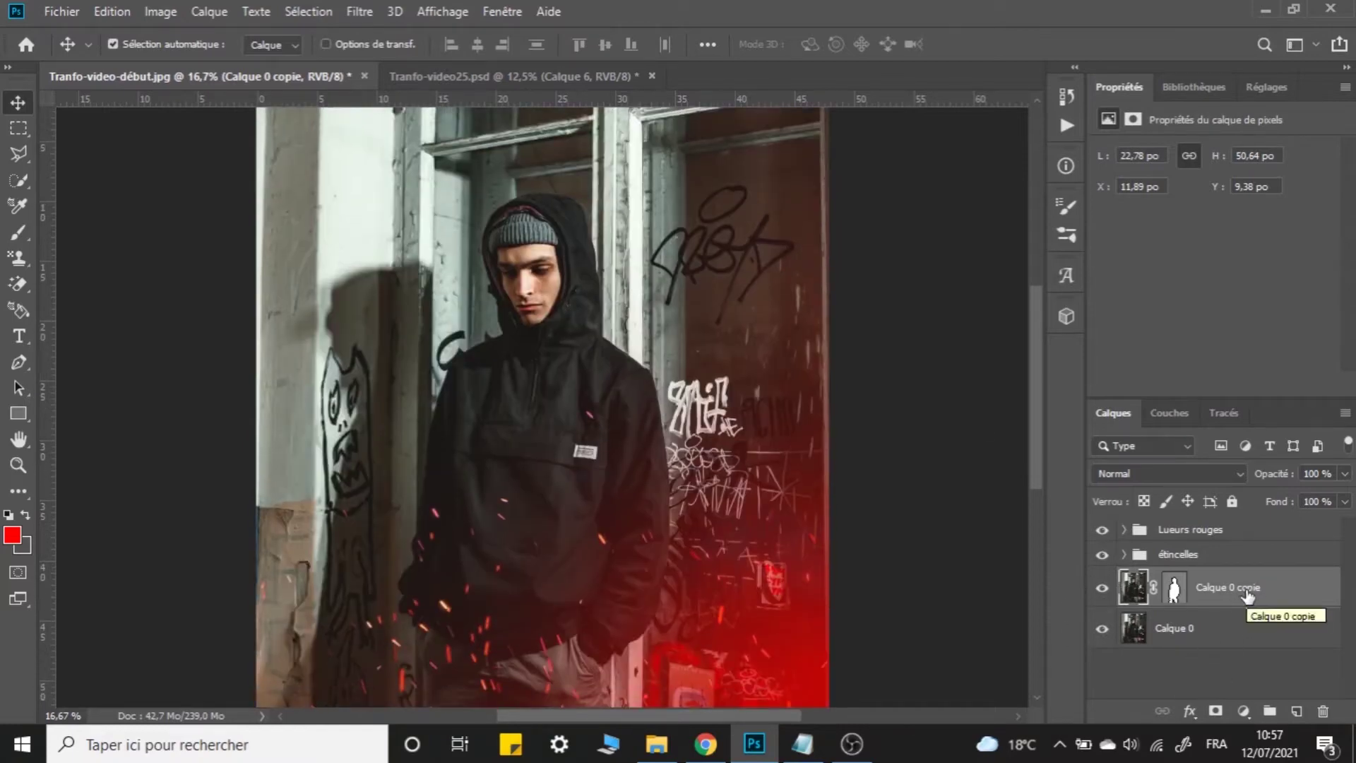
Add a new layer above Calque 0 copie and clip it to the man's cutout with a clipping mask.
left_click(1295, 711)
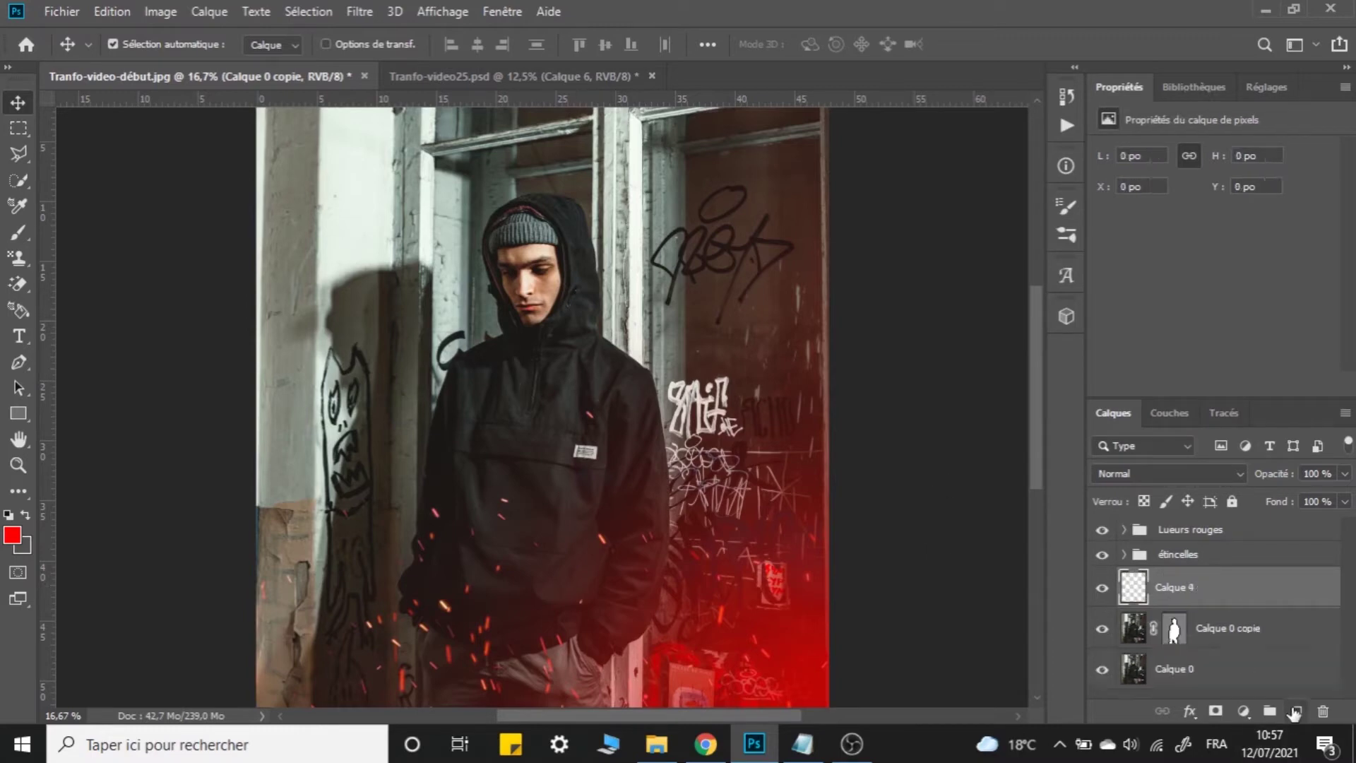
left_click(1225, 602, "alt")
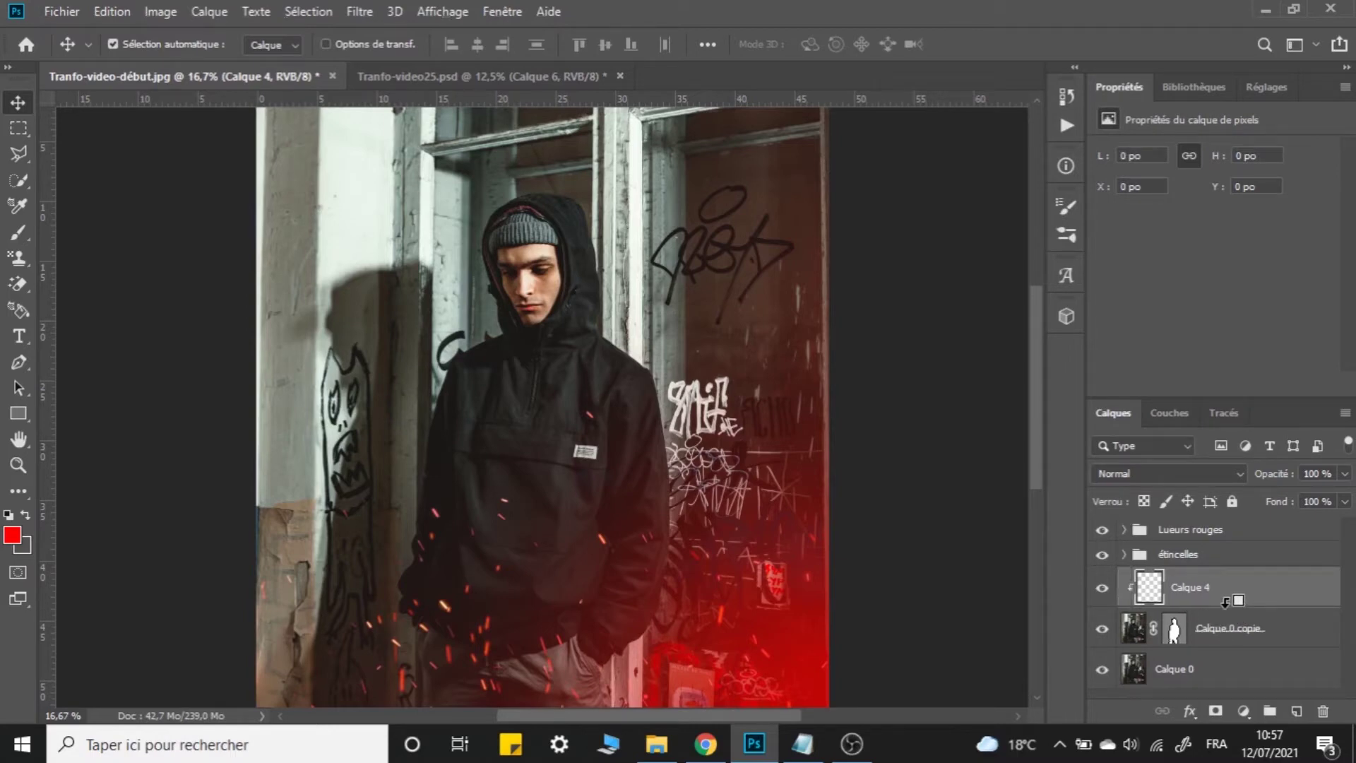
left_click(1225, 601, "alt")
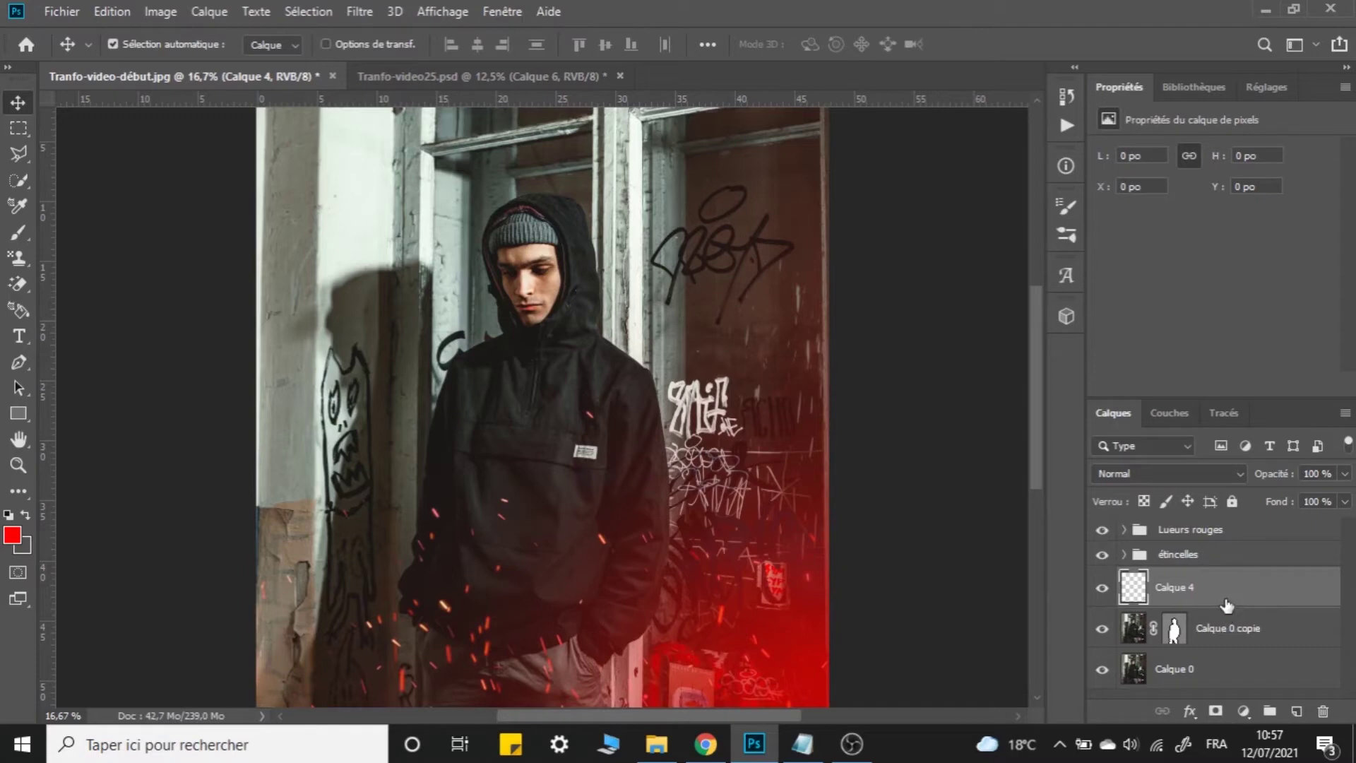
right_click(1251, 598)
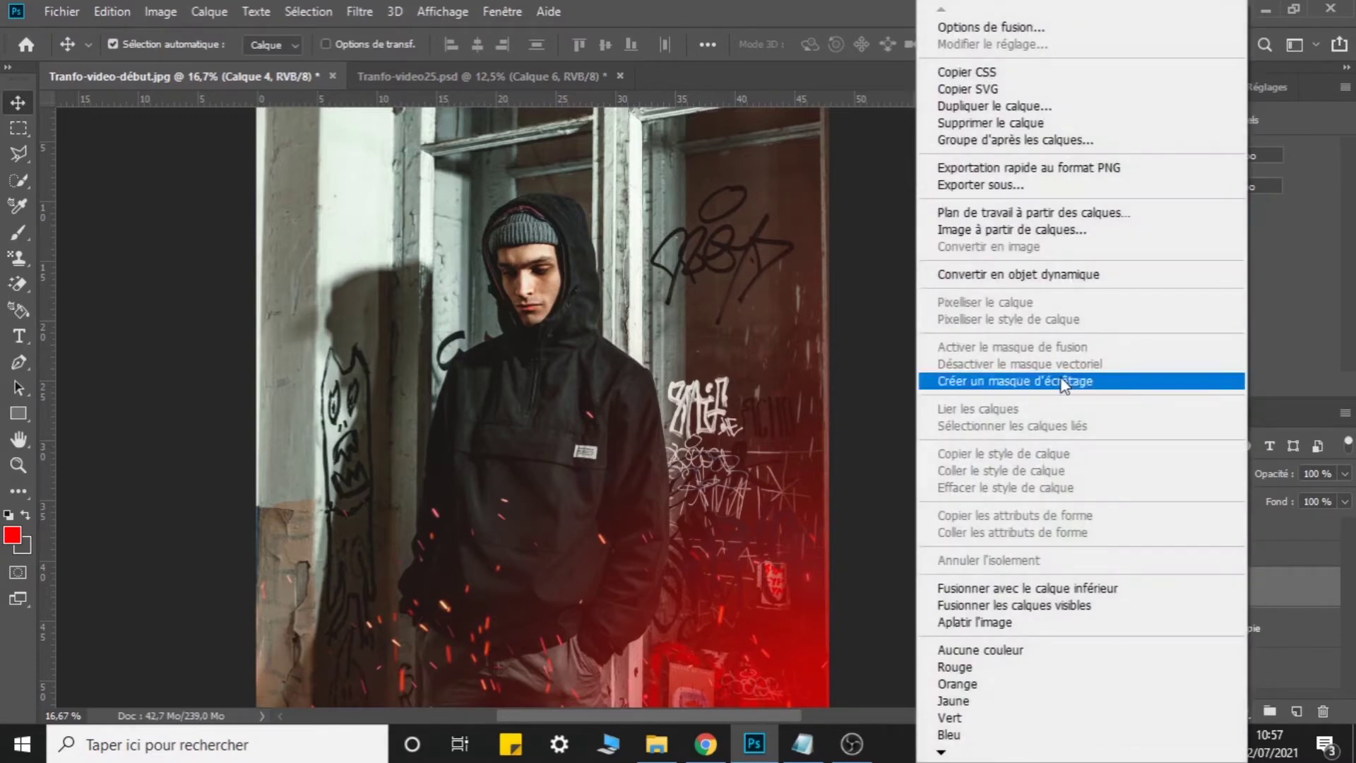
left_click(1088, 381)
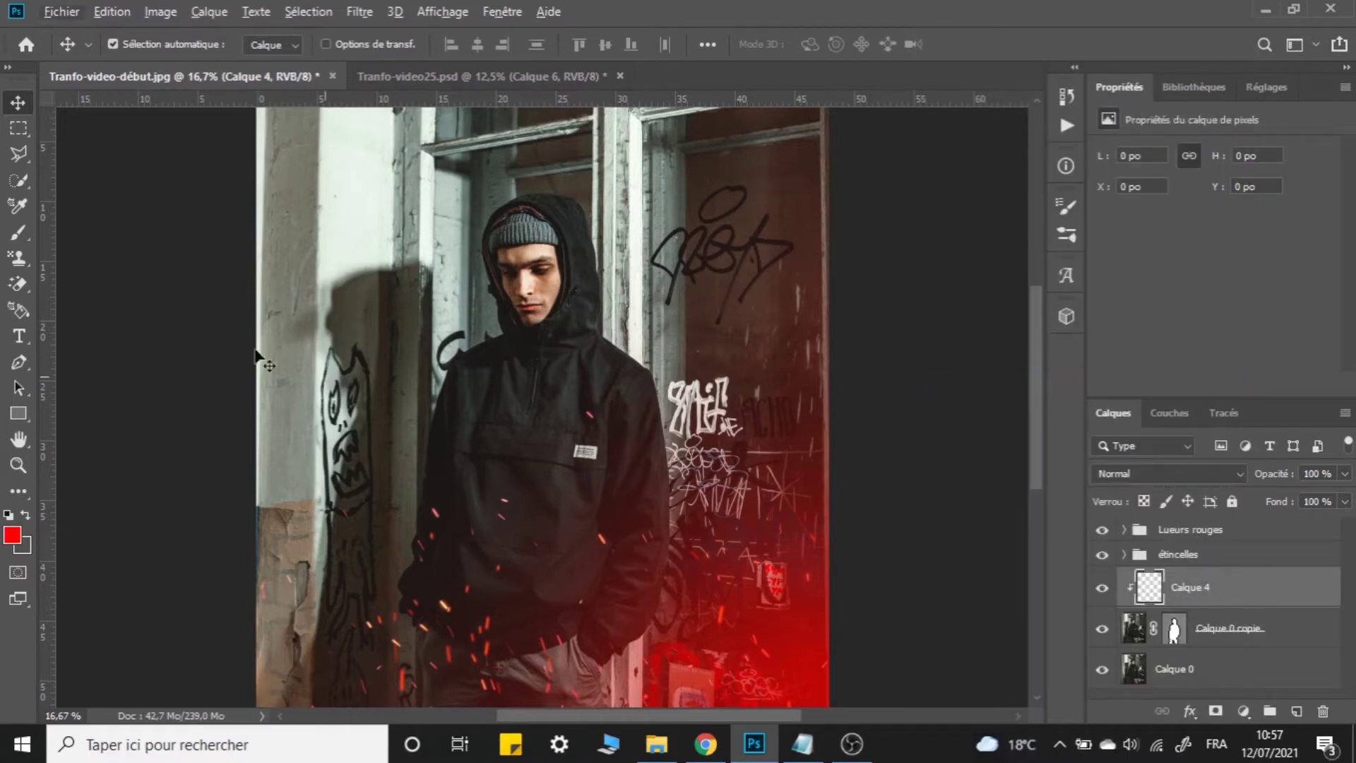
Paint a soft red rim light on Calque 4 with a 500 px brush along the hood, sleeve and trousers on the glow-lit side.
left_click(22, 233)
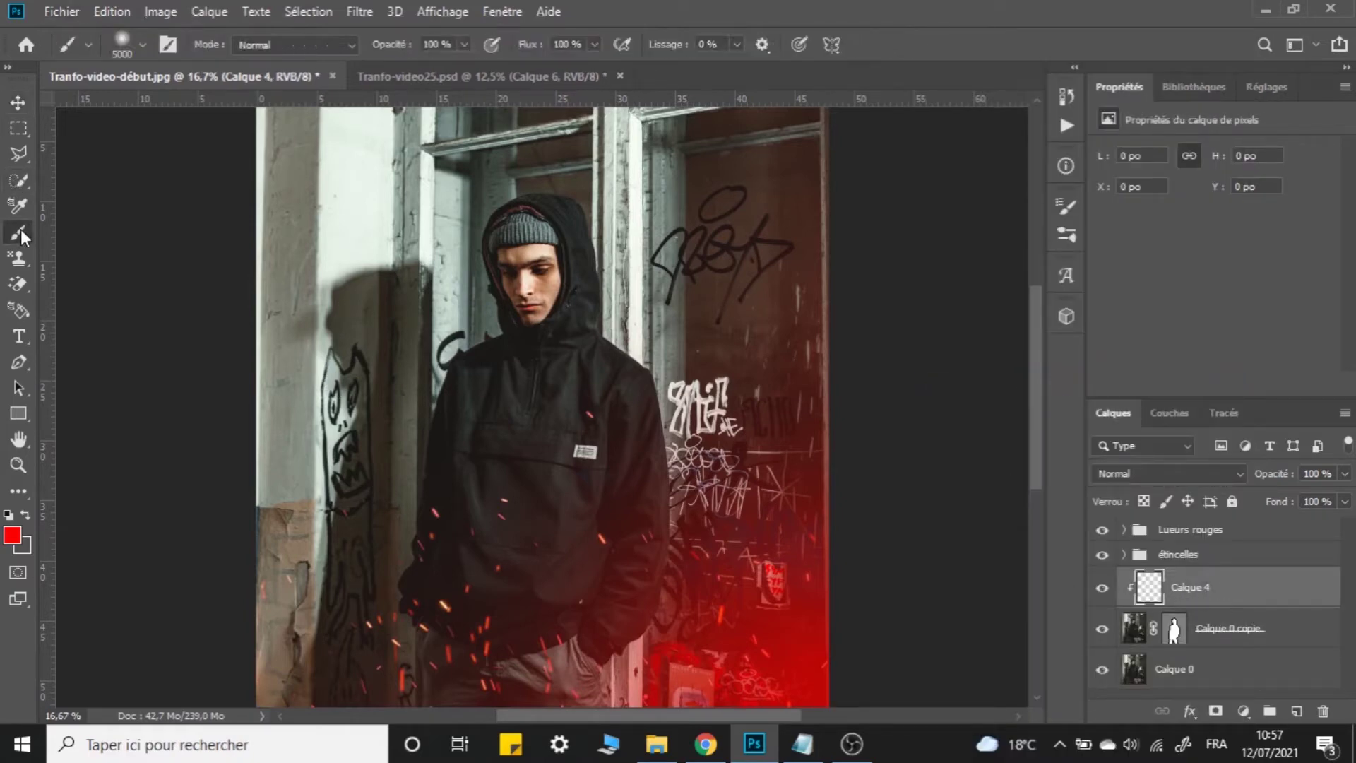
left_click(129, 53)
type("500")
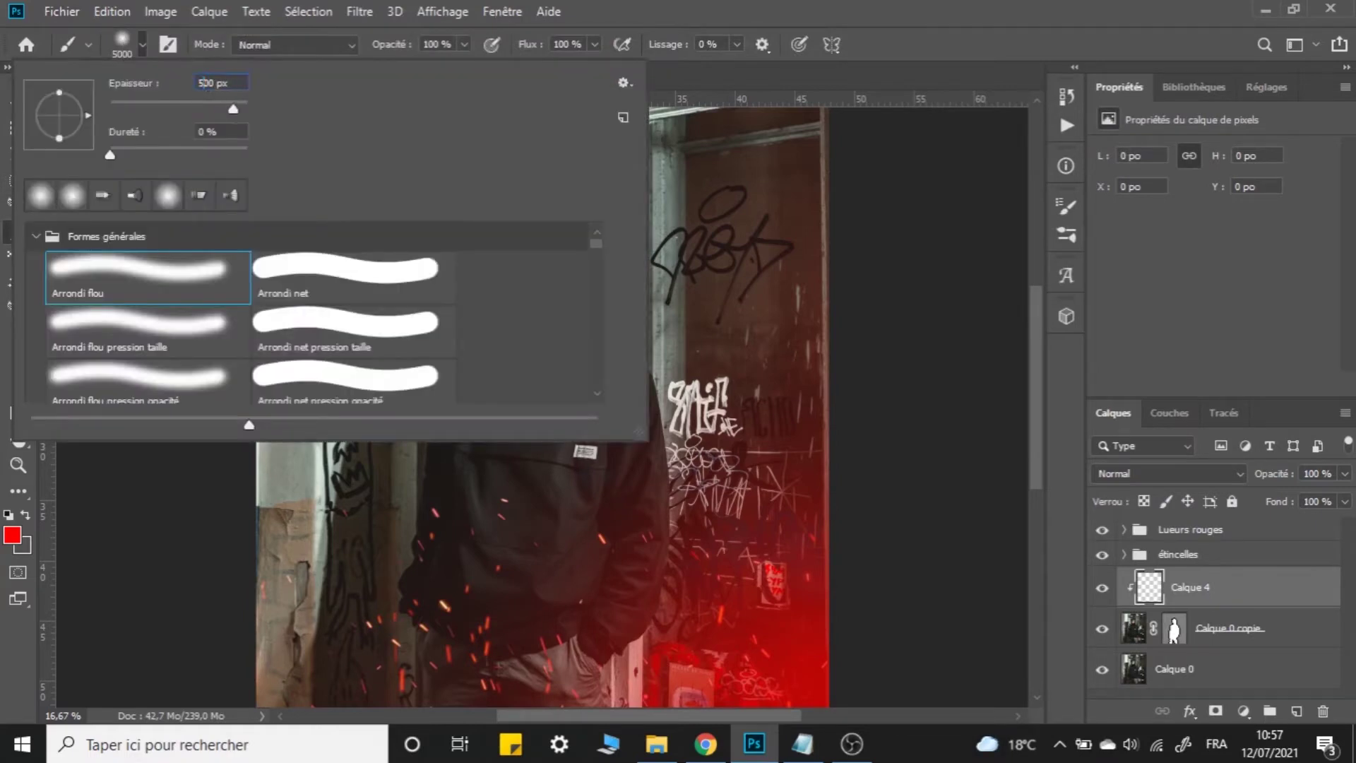
key("Return")
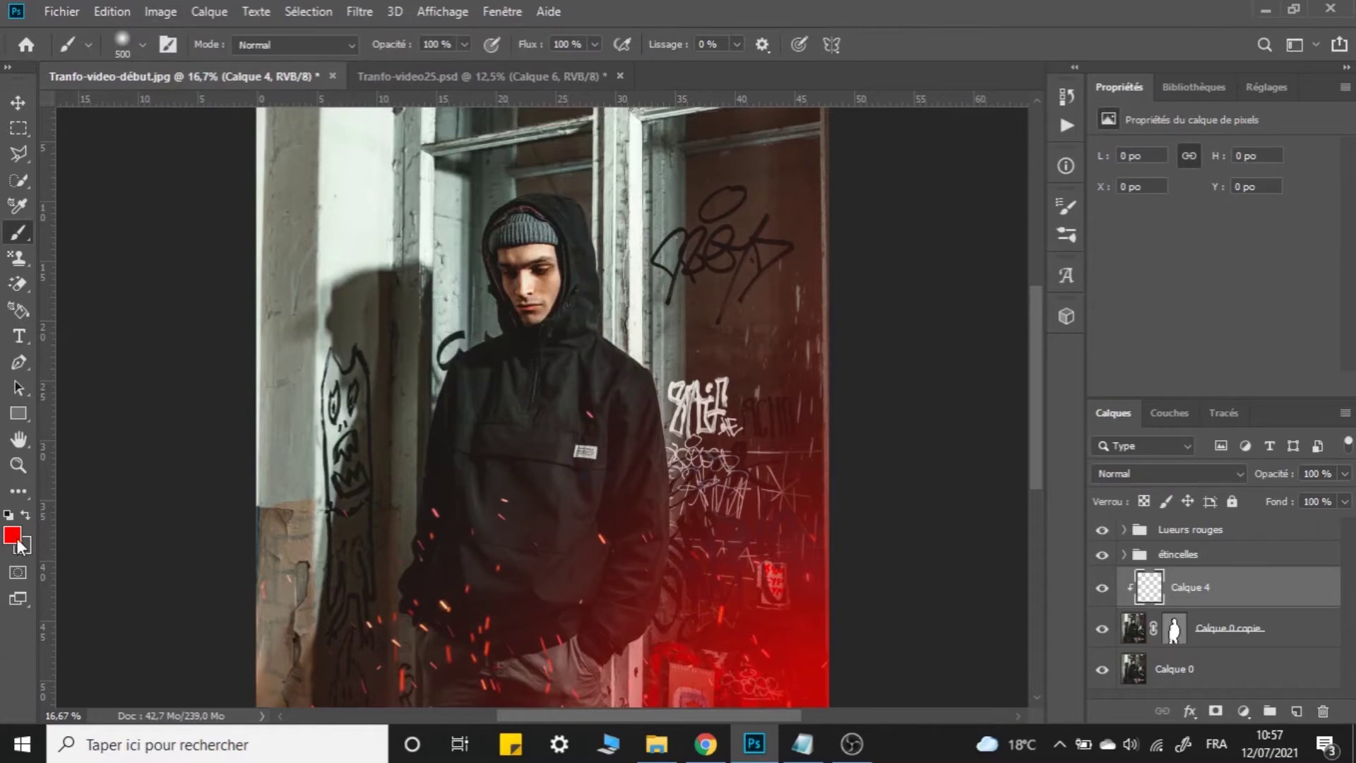
key("ctrl+plus")
left_click_drag(689, 209, 597, 339)
mouse_move(479, 173)
left_mouse_down()
mouse_move(549, 232)
mouse_move(614, 452)
mouse_move(554, 262)
left_mouse_up()
mouse_move(569, 267)
left_mouse_down()
mouse_move(618, 438)
mouse_move(623, 539)
left_mouse_up()
left_click_drag(623, 539, 645, 246)
left_click_drag(644, 246, 554, 451)
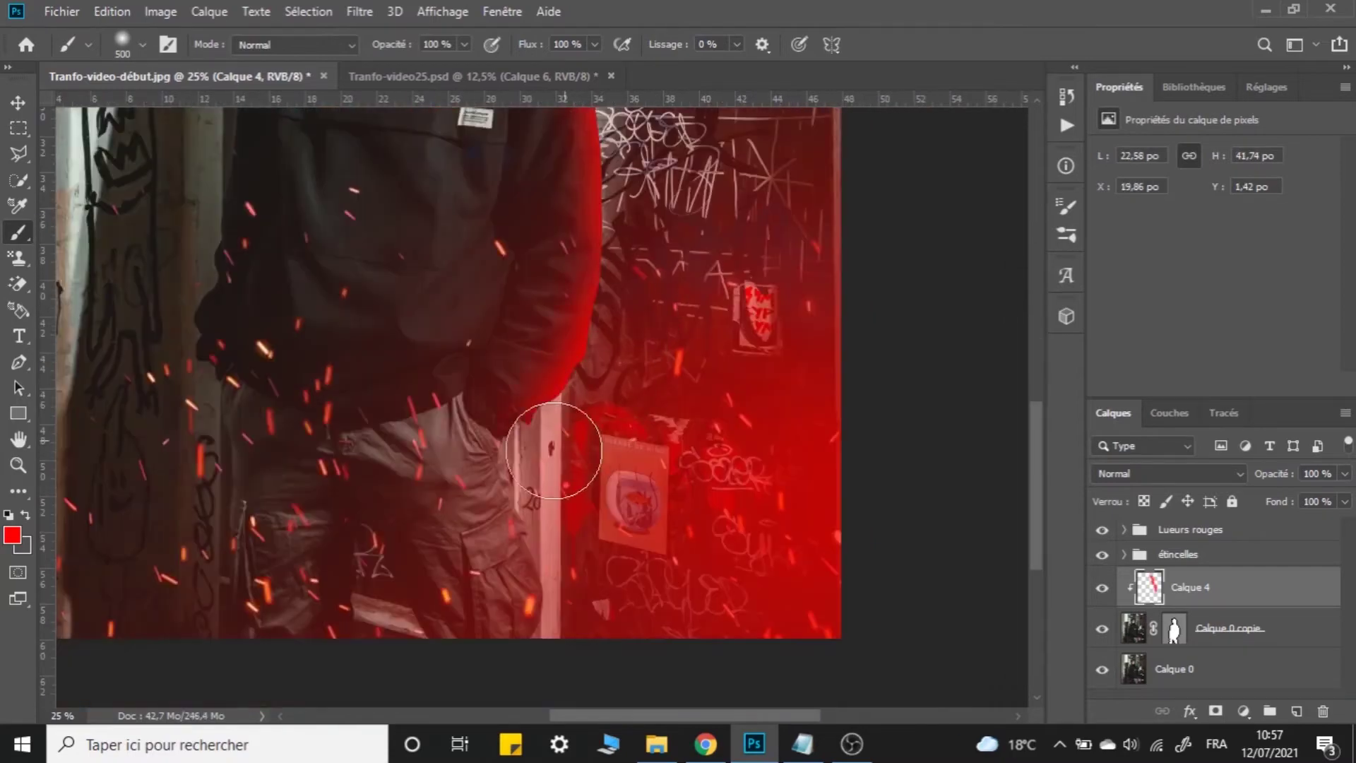
key("ctrl+minus")
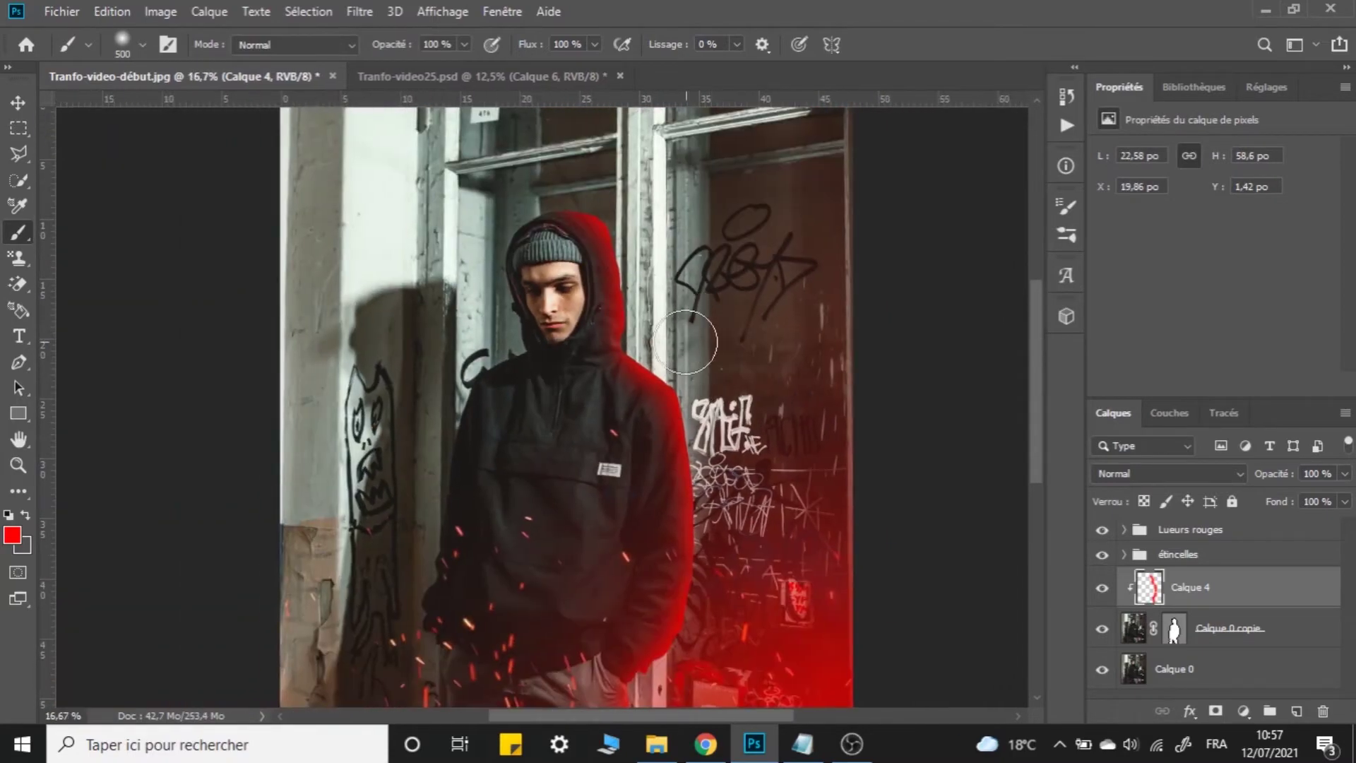
scroll(686, 342, "up", 2)
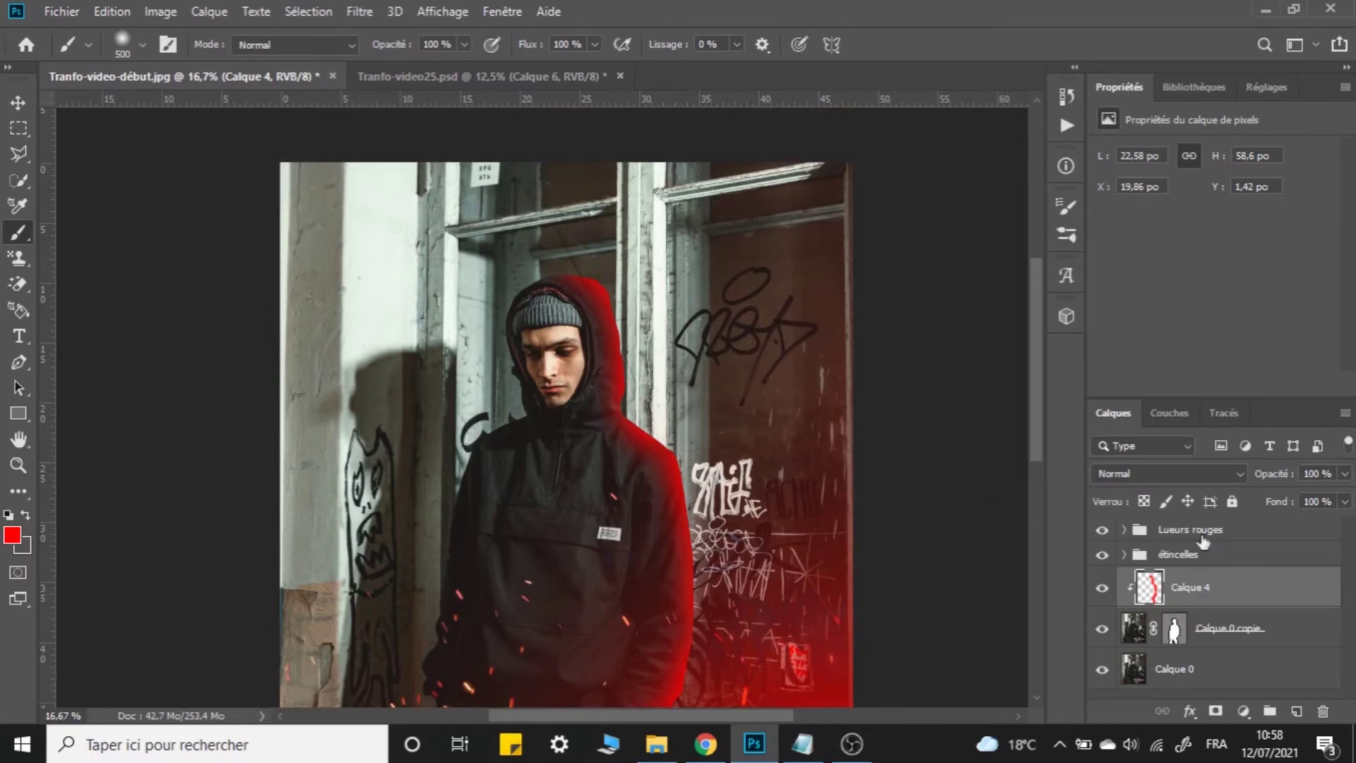
Try the rim-light layer Calque 4 at 46 % opacity and restore it to 100 %.
left_click(1345, 473)
left_click_drag(1294, 498, 1292, 498)
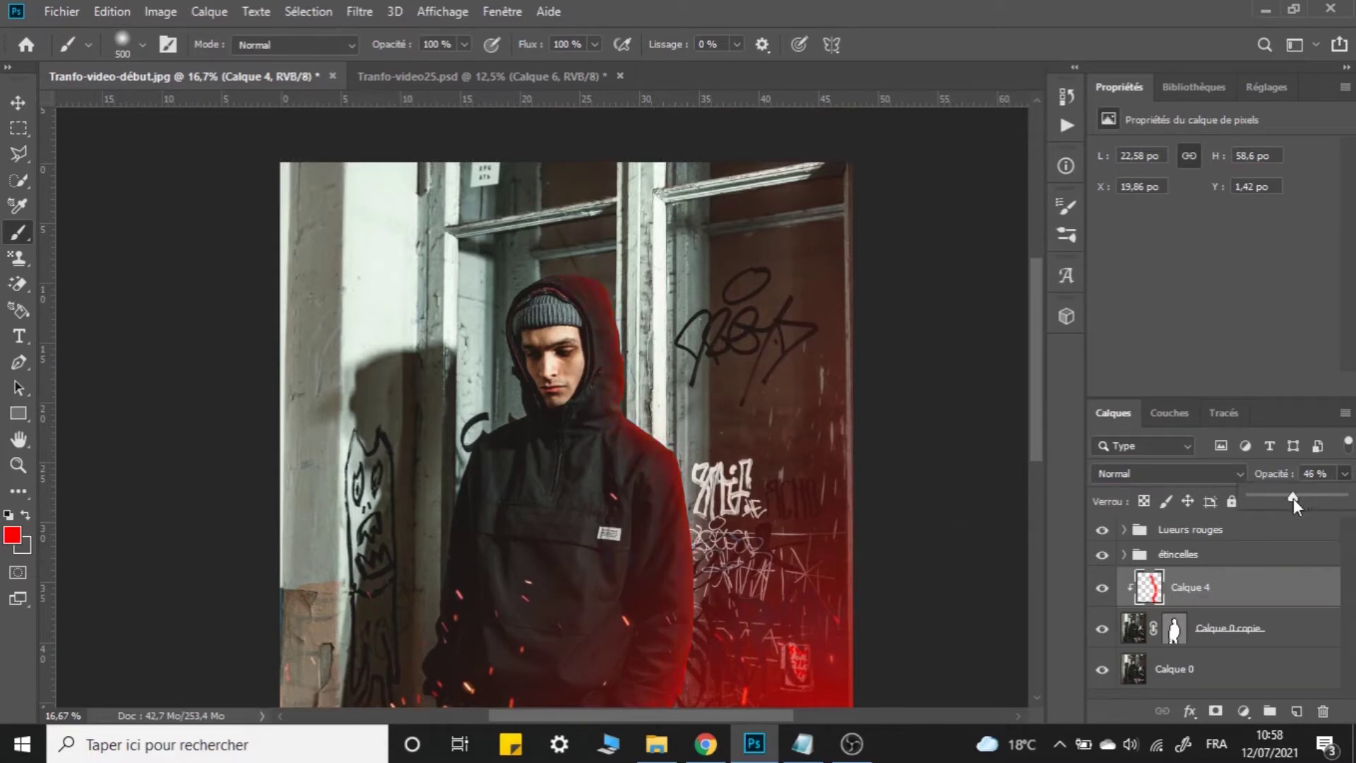
left_click(1154, 486)
left_click(1108, 476)
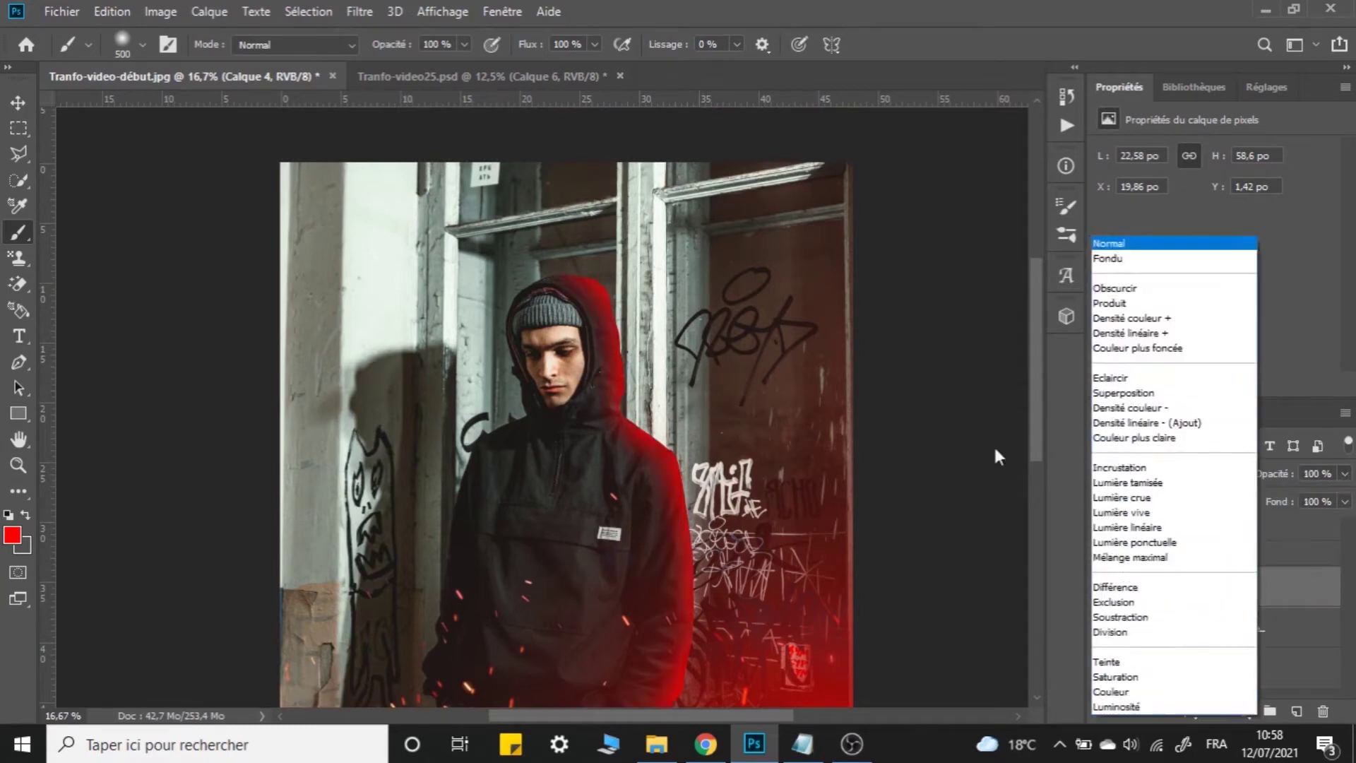
left_click(903, 452)
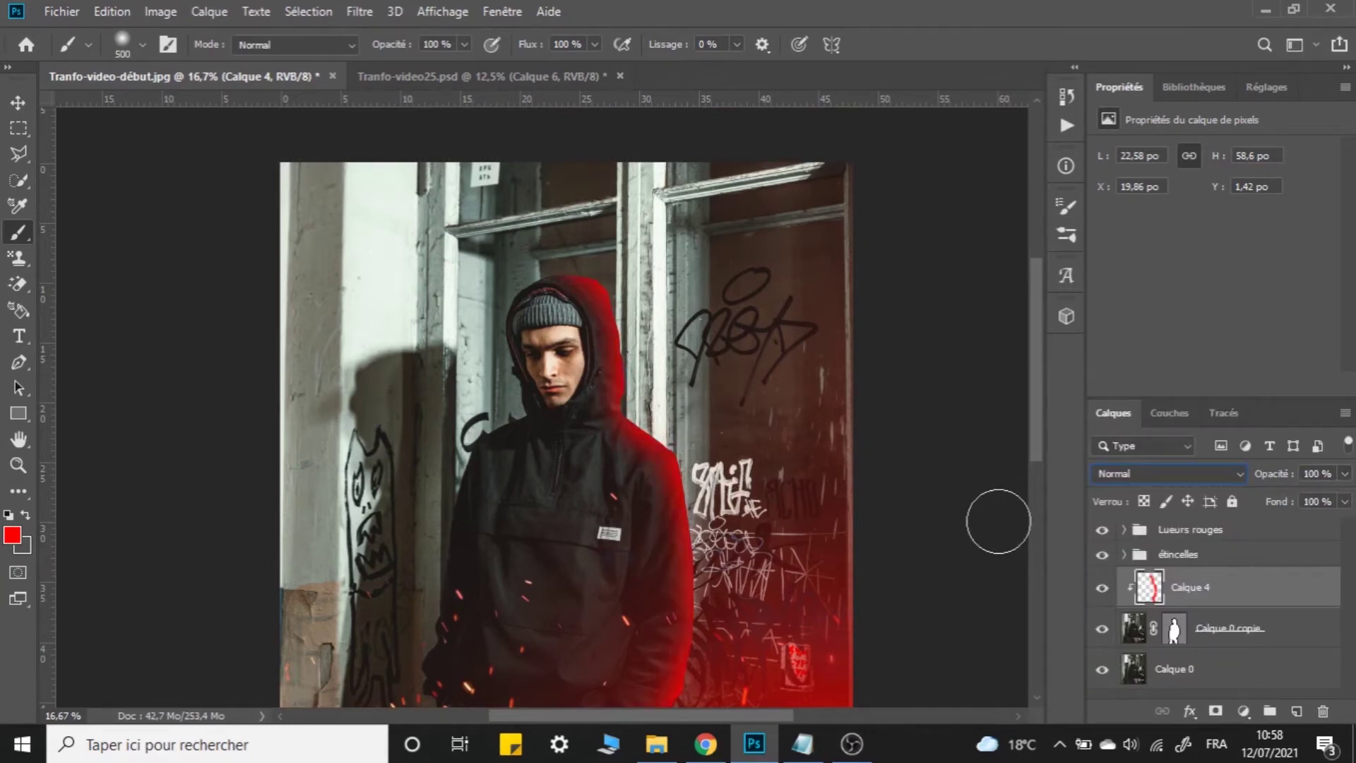
Set the rim-light layer Calque 4 to the Eclaircir blend mode and lower its opacity to about 48 %.
scroll(925, 489, "down", 3)
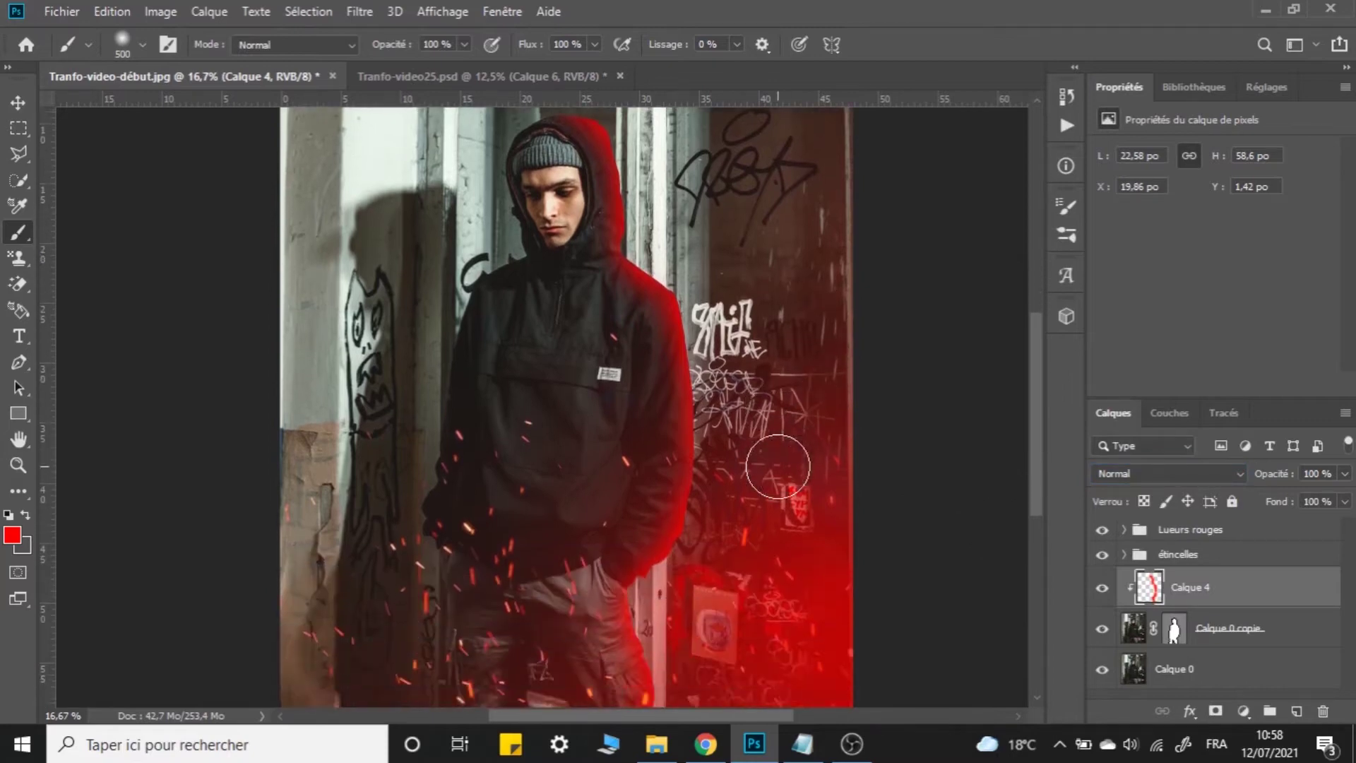
left_click(1162, 472)
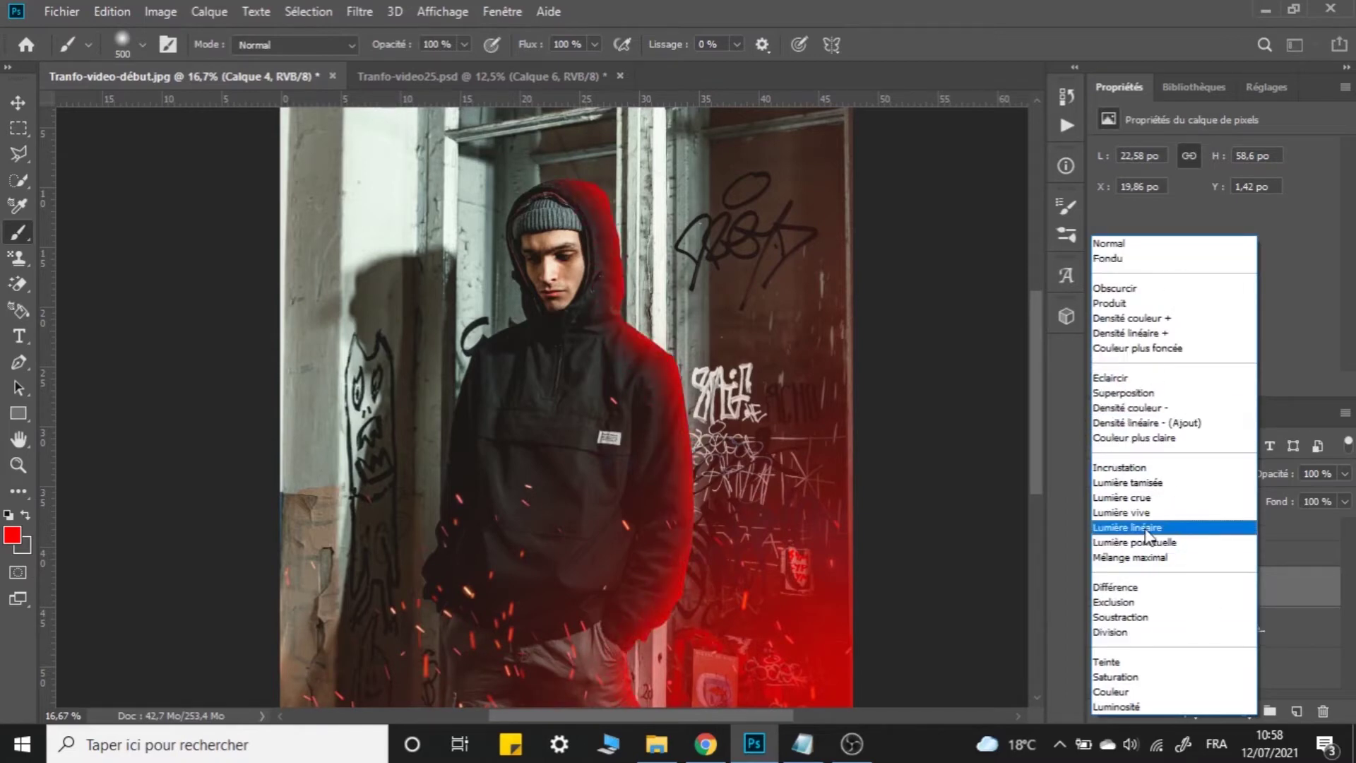
left_click(1124, 380)
left_click(1287, 625)
left_click(1301, 575)
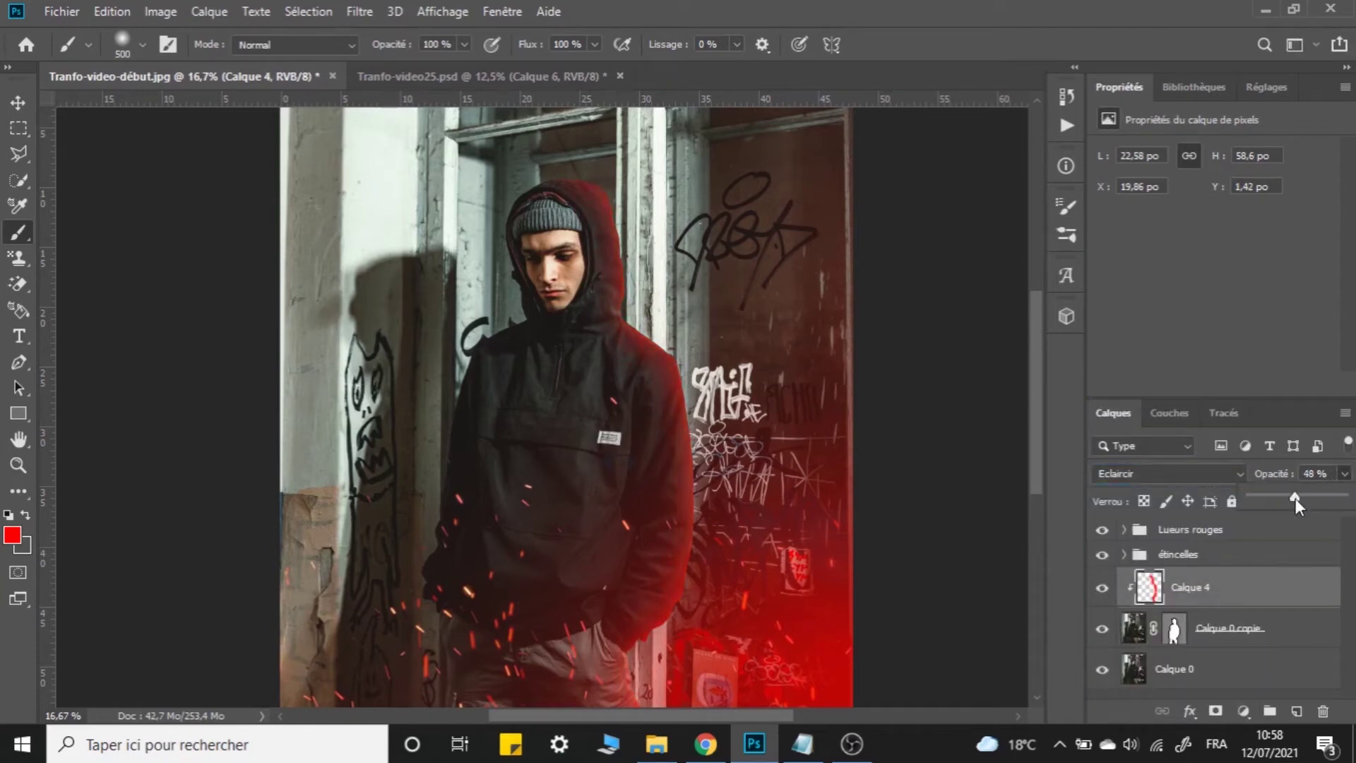
Add a clipped layer above Calque 4 and paint a wide red glow with a 1000 px brush down the hood, sleeve and trousers.
left_click(1297, 711)
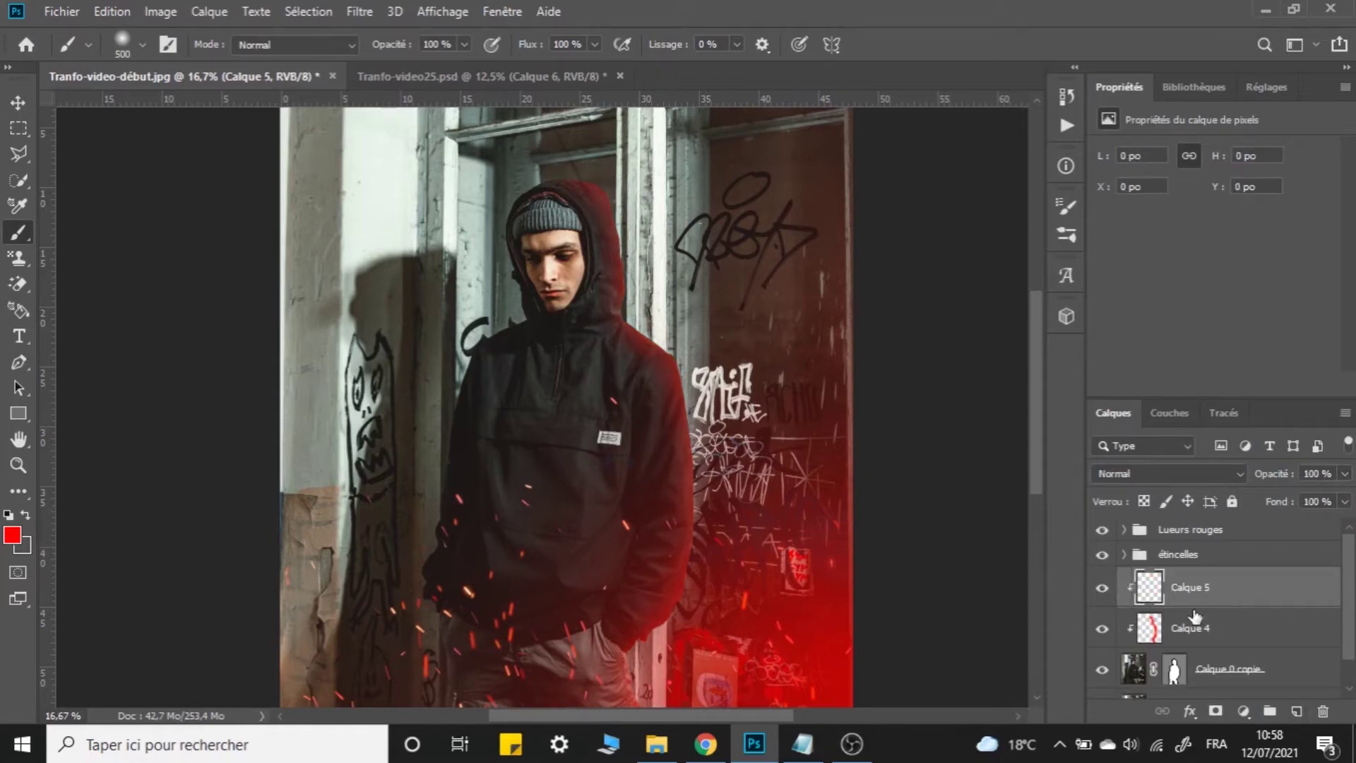
left_click(125, 43)
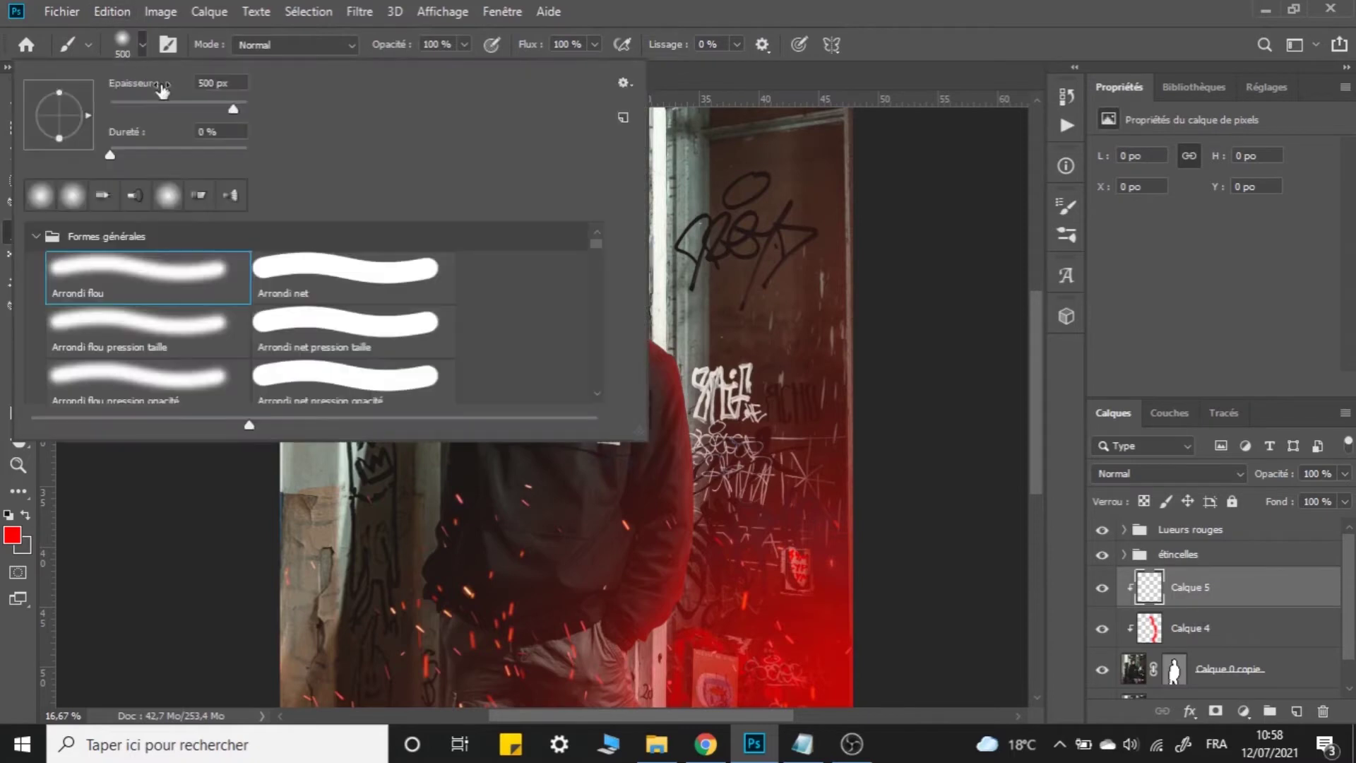
type("1000")
key("Return")
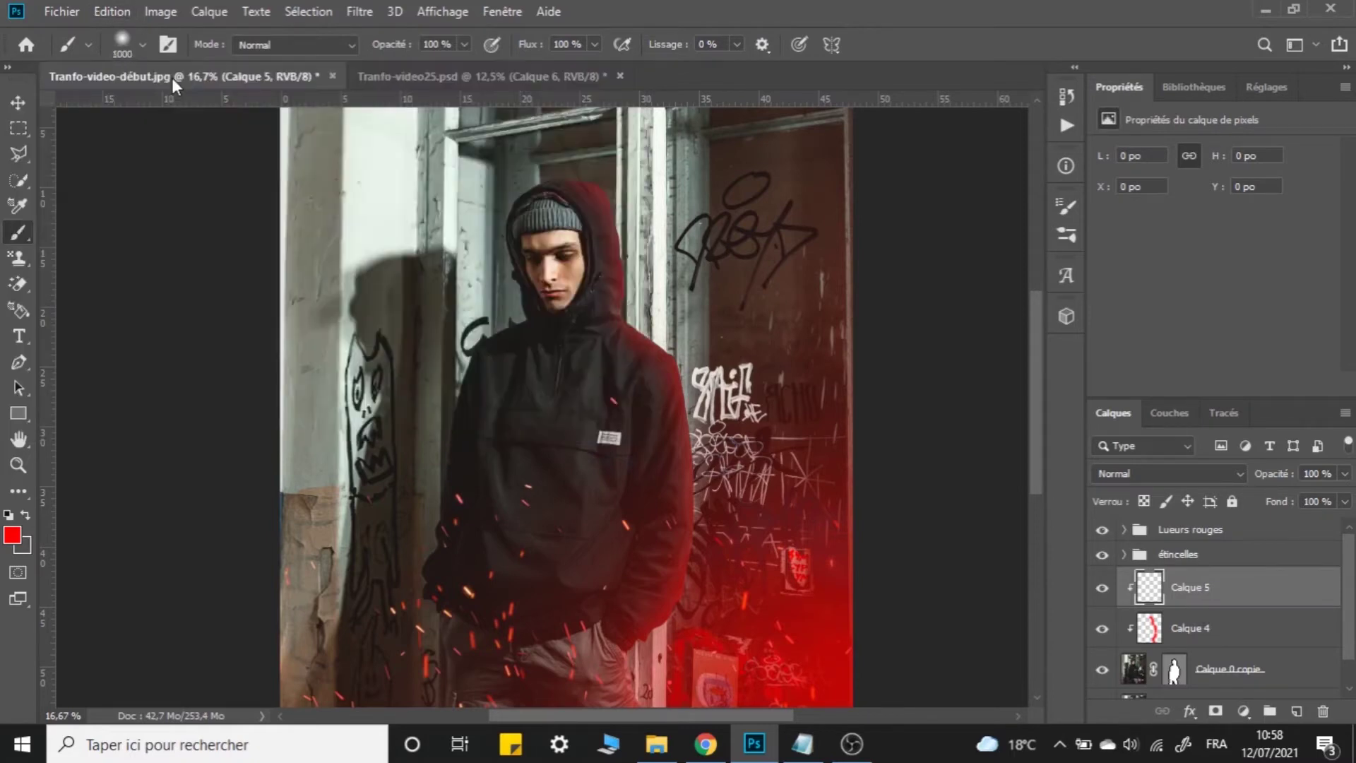
scroll(545, 308, "up", 1)
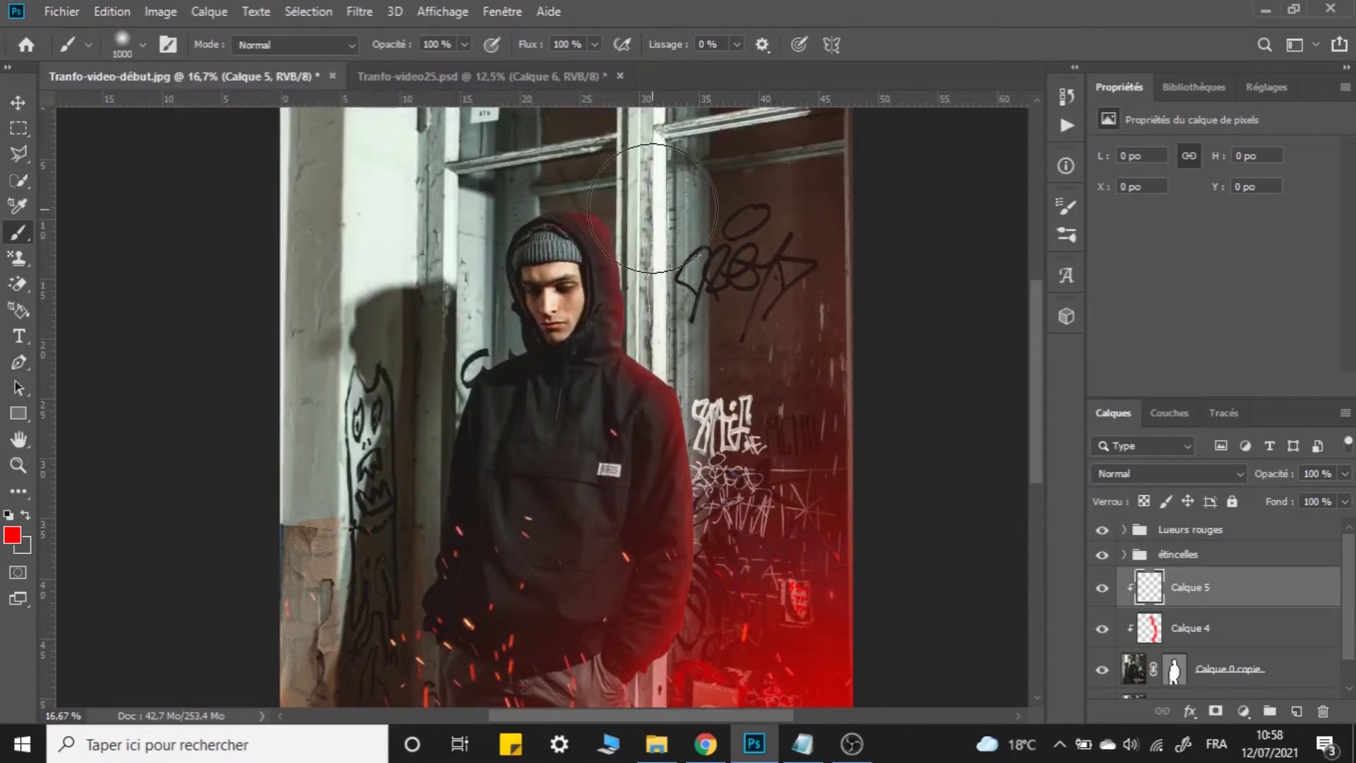
mouse_move(620, 198)
left_mouse_down()
mouse_move(660, 341)
mouse_move(672, 325)
mouse_move(653, 374)
mouse_move(676, 426)
mouse_move(687, 533)
mouse_move(705, 505)
mouse_move(682, 322)
mouse_move(623, 589)
left_mouse_up()
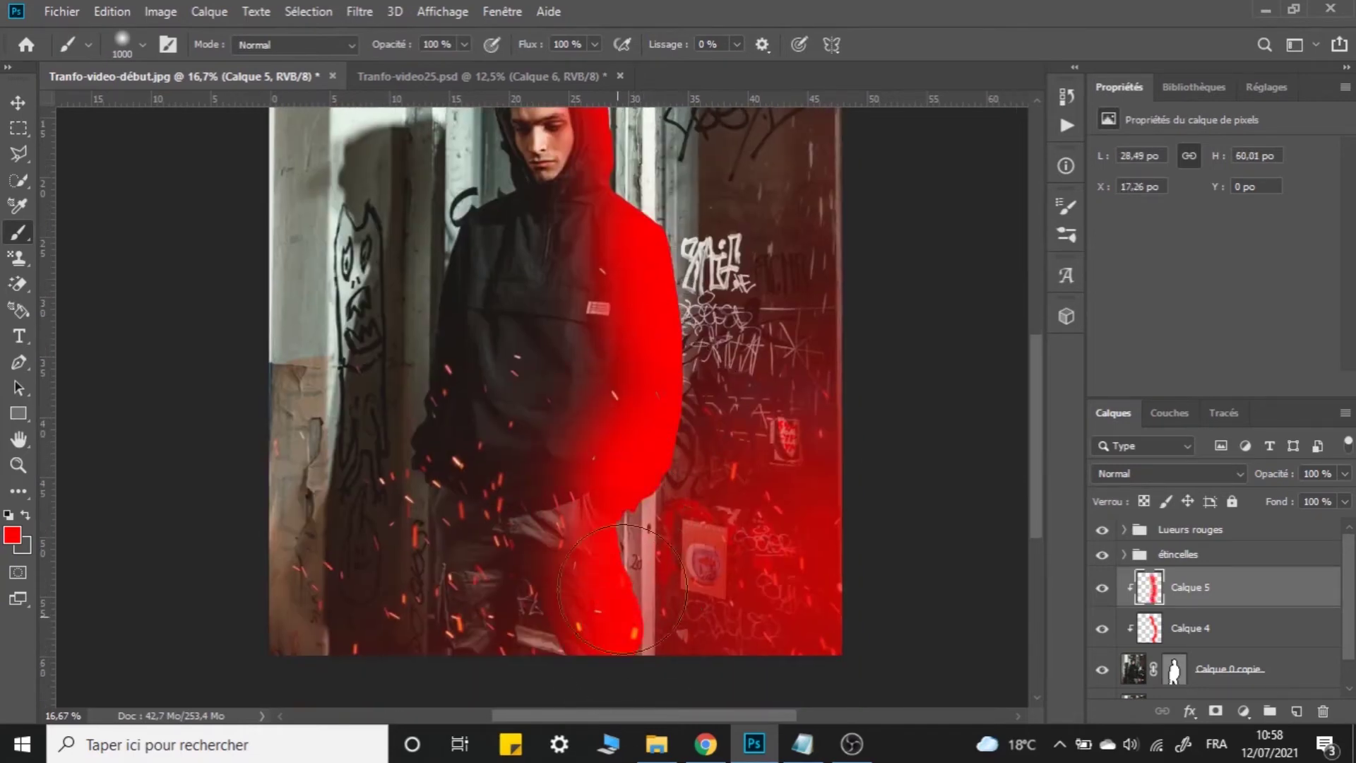
Set the wide glow layer Calque 5 to the Eclaircir blend mode at 14 % opacity.
left_click(1159, 476)
left_click(1134, 377)
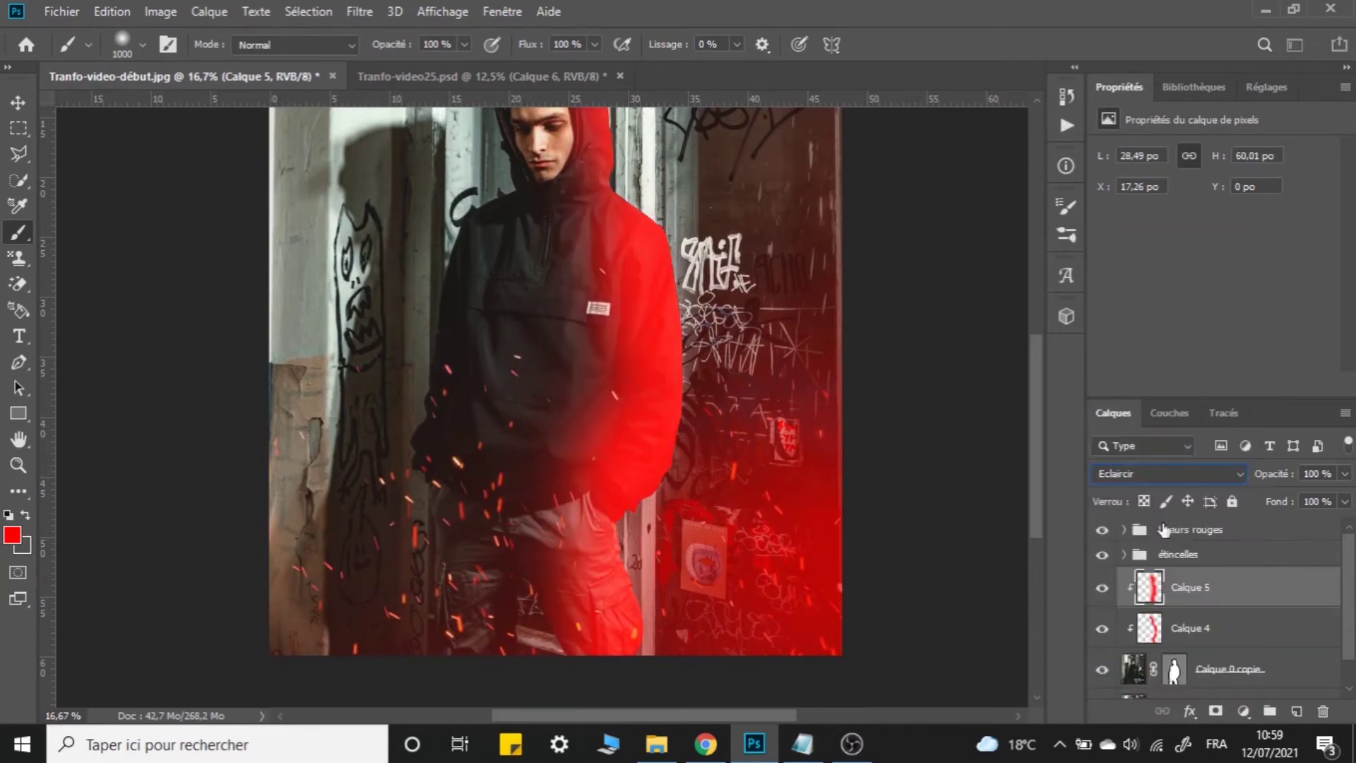
left_click(1344, 474)
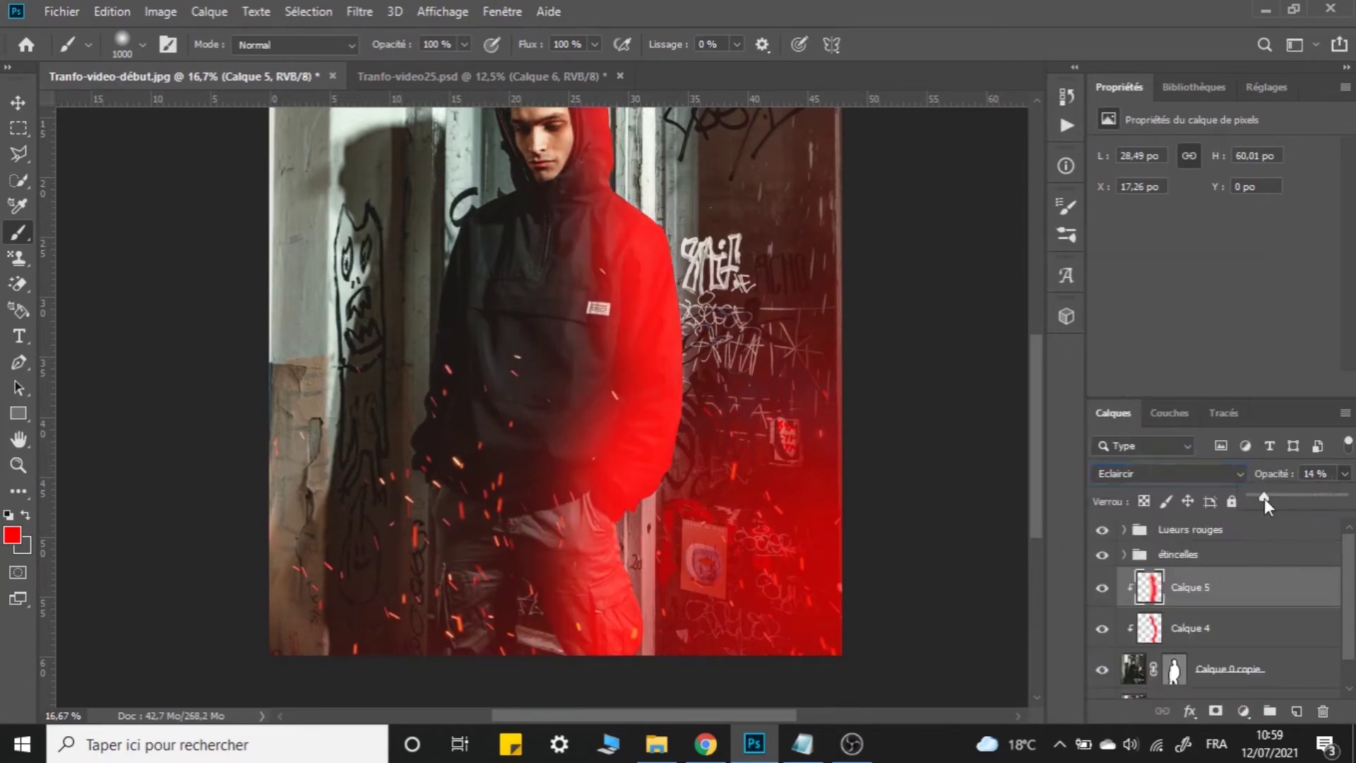
left_click(1238, 603)
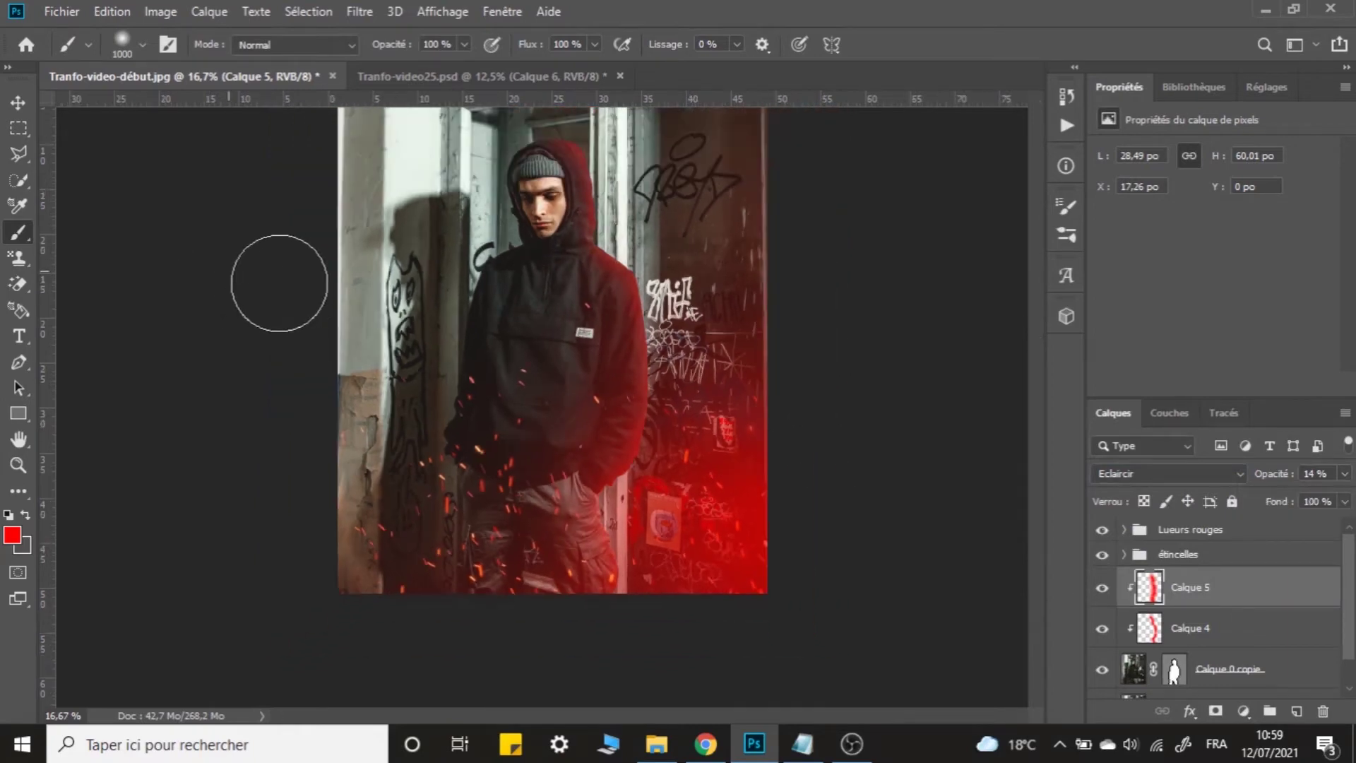
Set the opacity of the rim-light layer Calque 4 to 40 %.
left_click(18, 103)
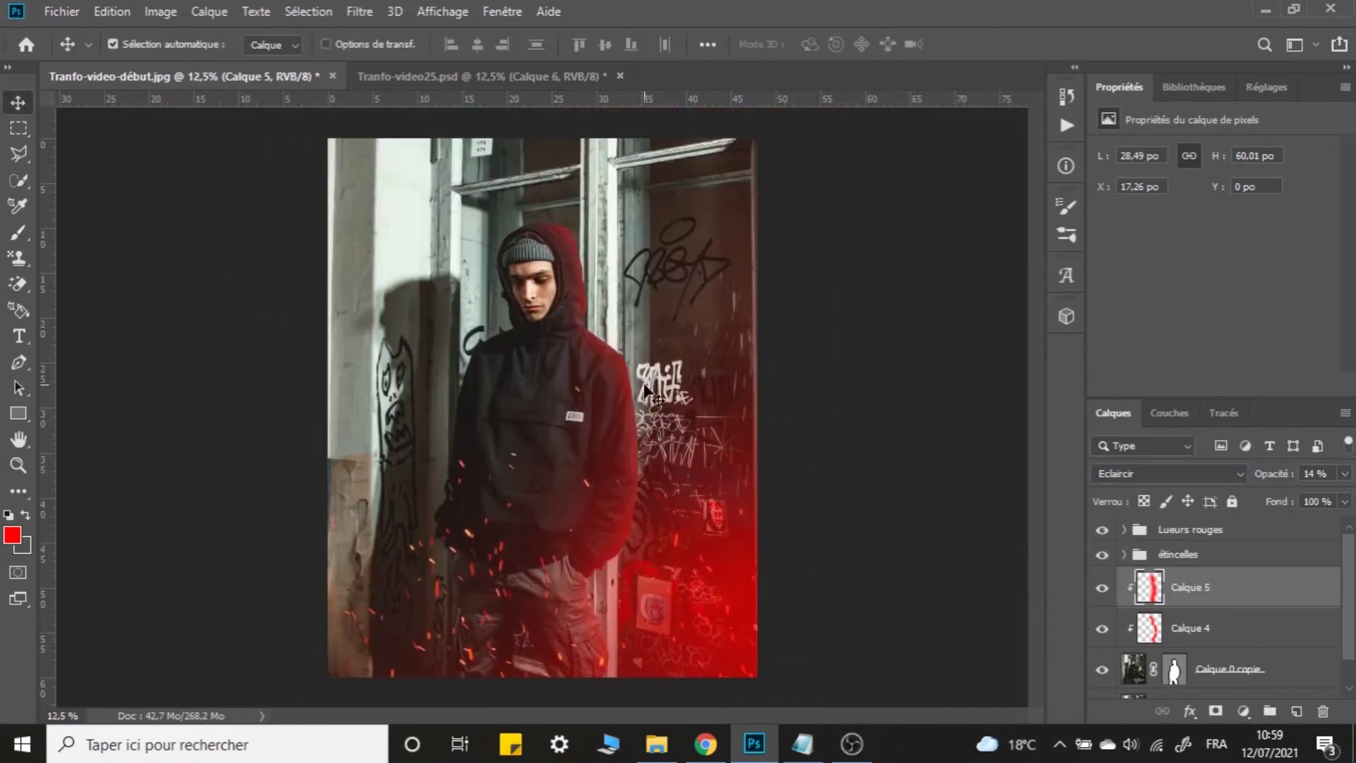
key("ctrl+plus")
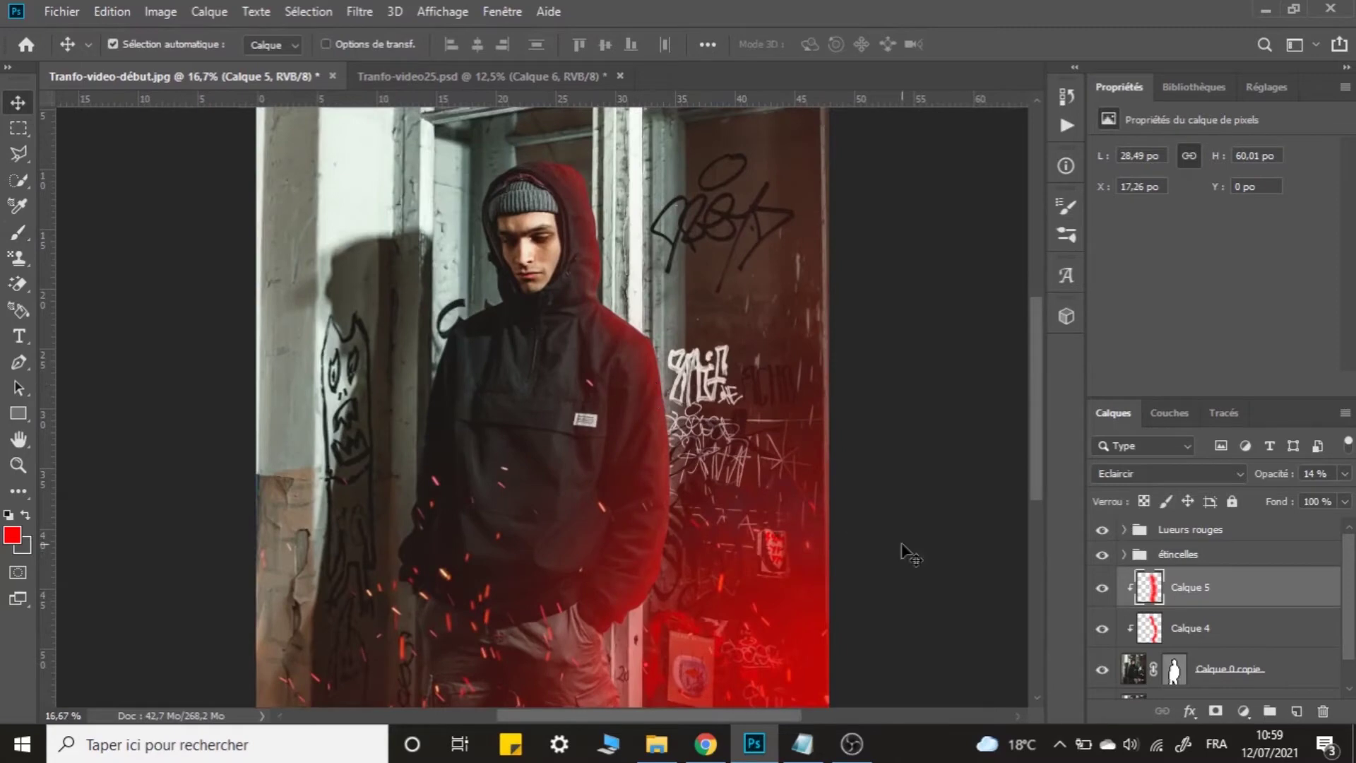
left_click(1211, 631)
left_click(1345, 474)
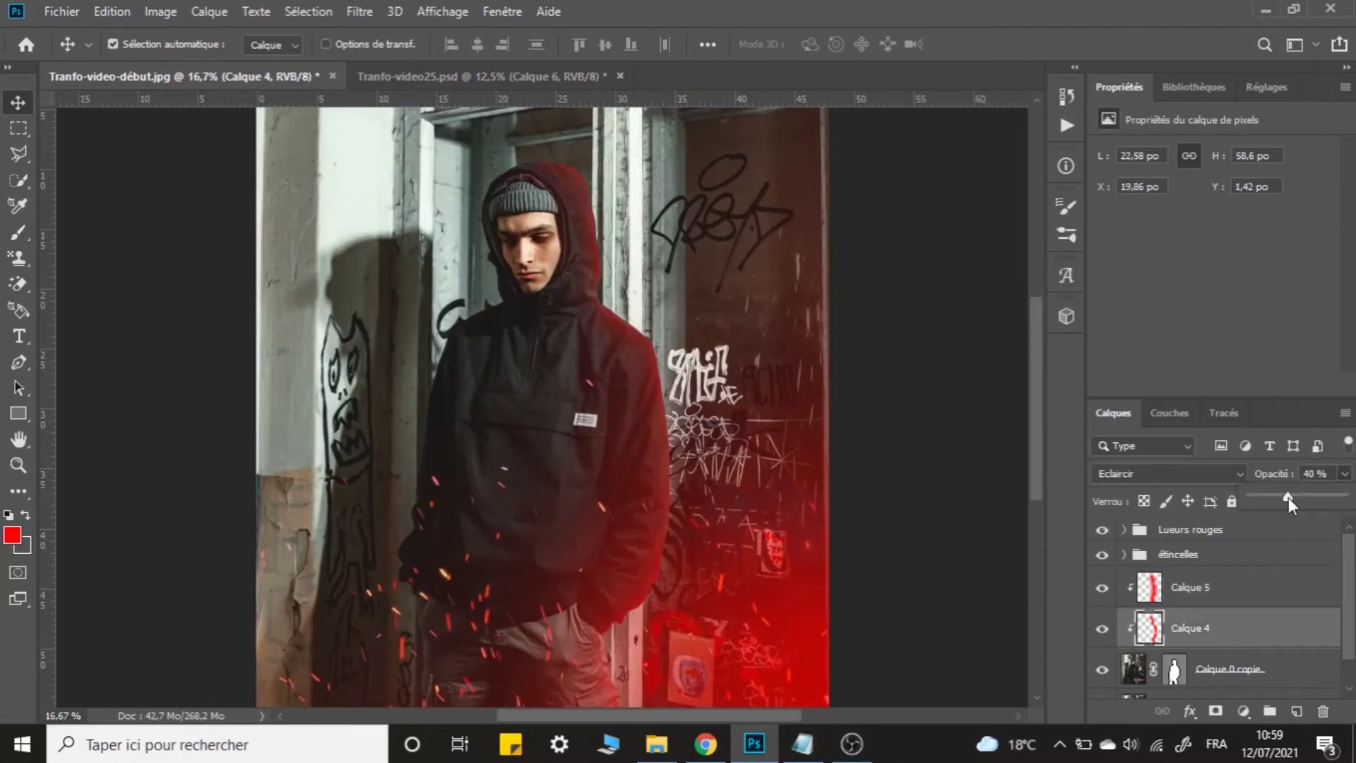
left_click(1245, 623)
Briefly hide Calque 4 and Calque 5 to compare the man's red lighting with and without them.
left_click(1249, 595)
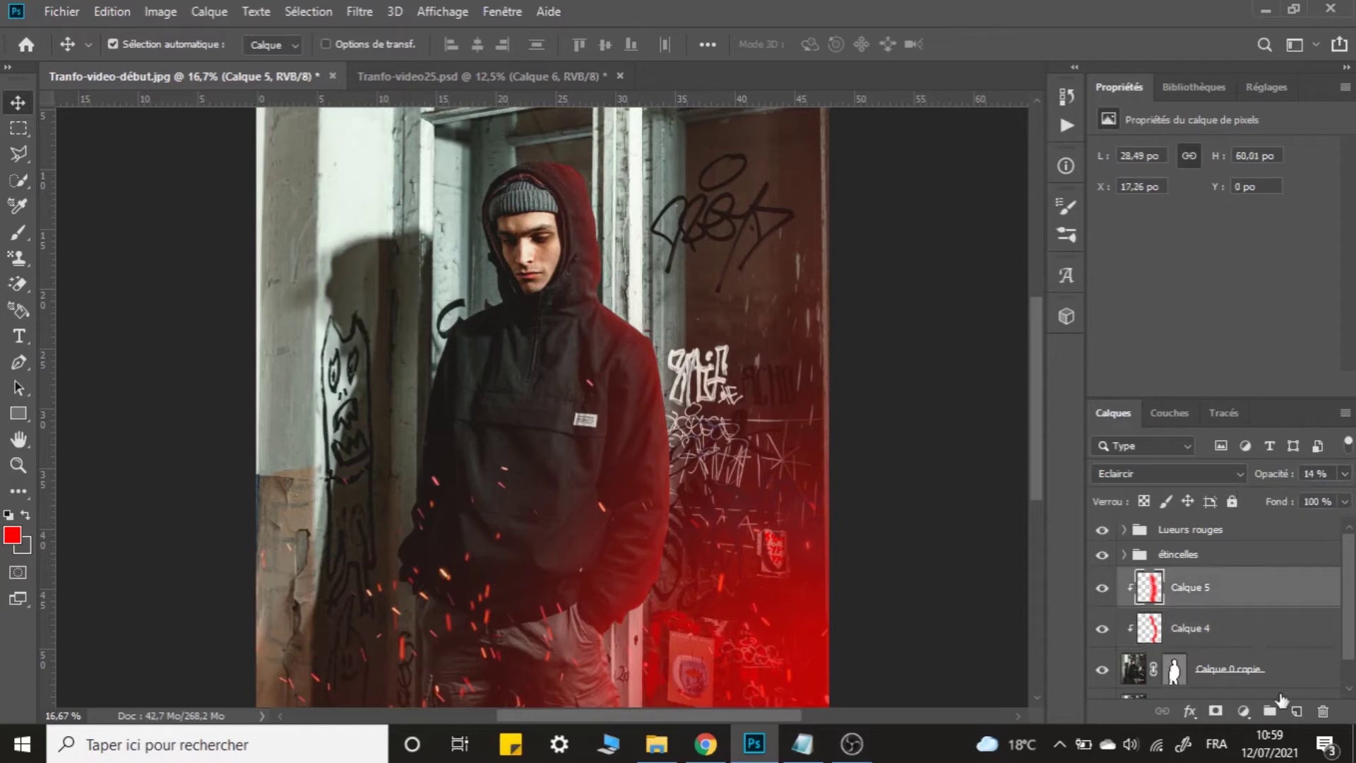
left_click(1205, 625)
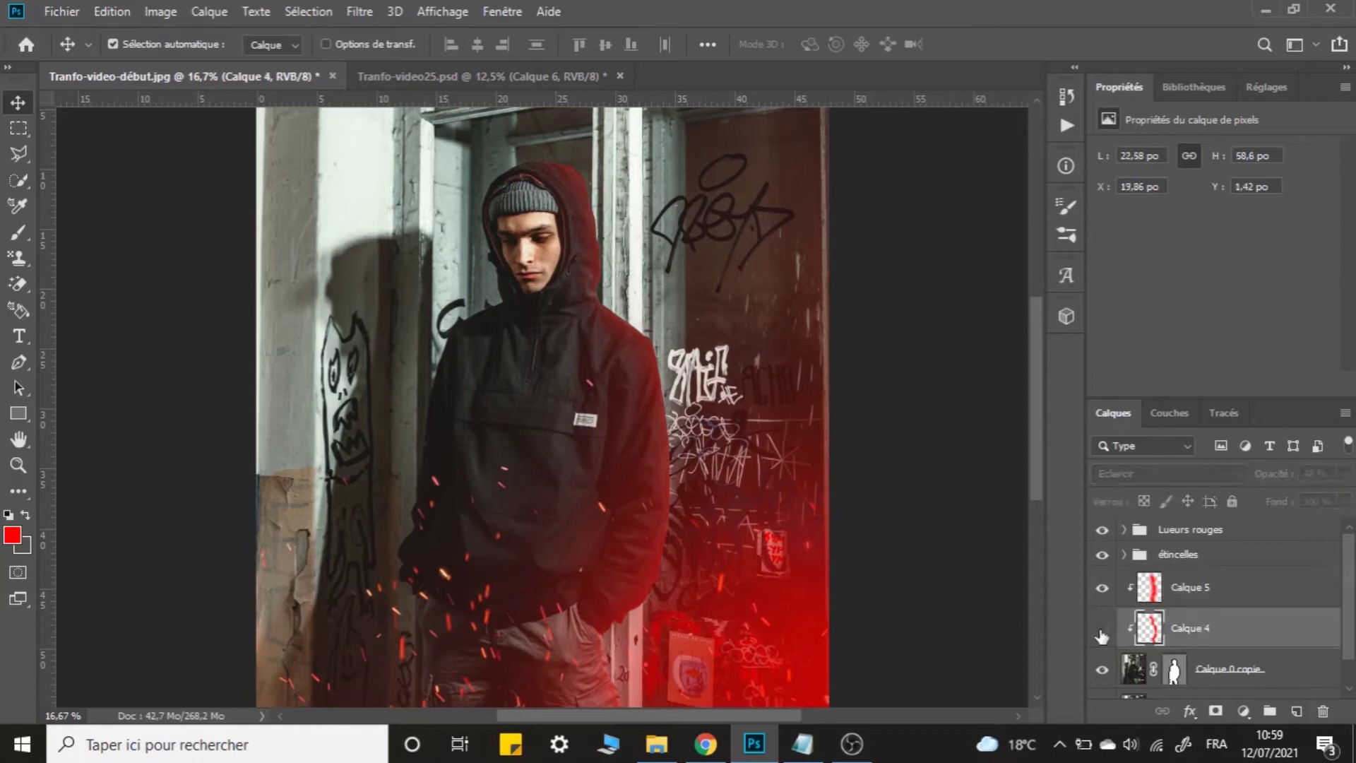
left_click(1102, 591)
left_click(1102, 591)
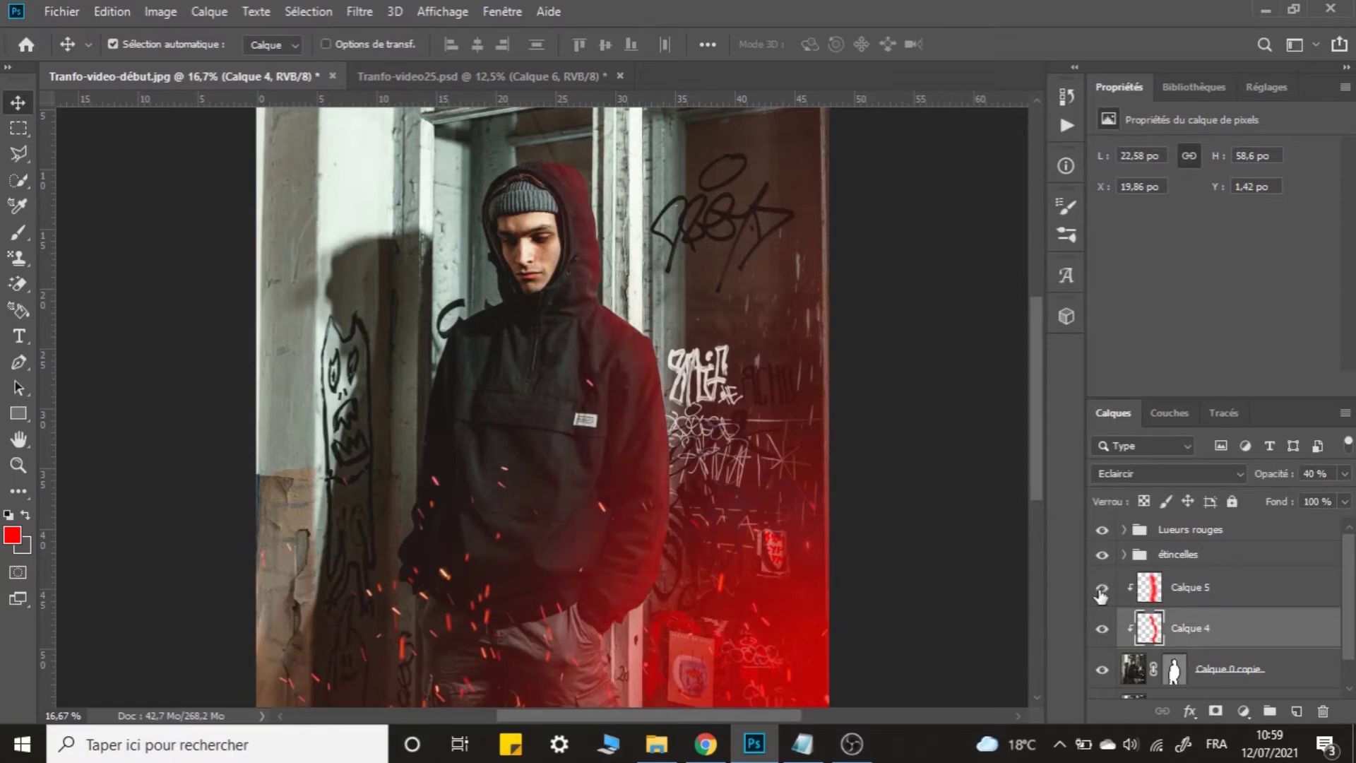
Add a new layer above Calque 5, clip it to the man's cutout and activate the Brush tool.
left_click(1228, 603)
left_click(1297, 712)
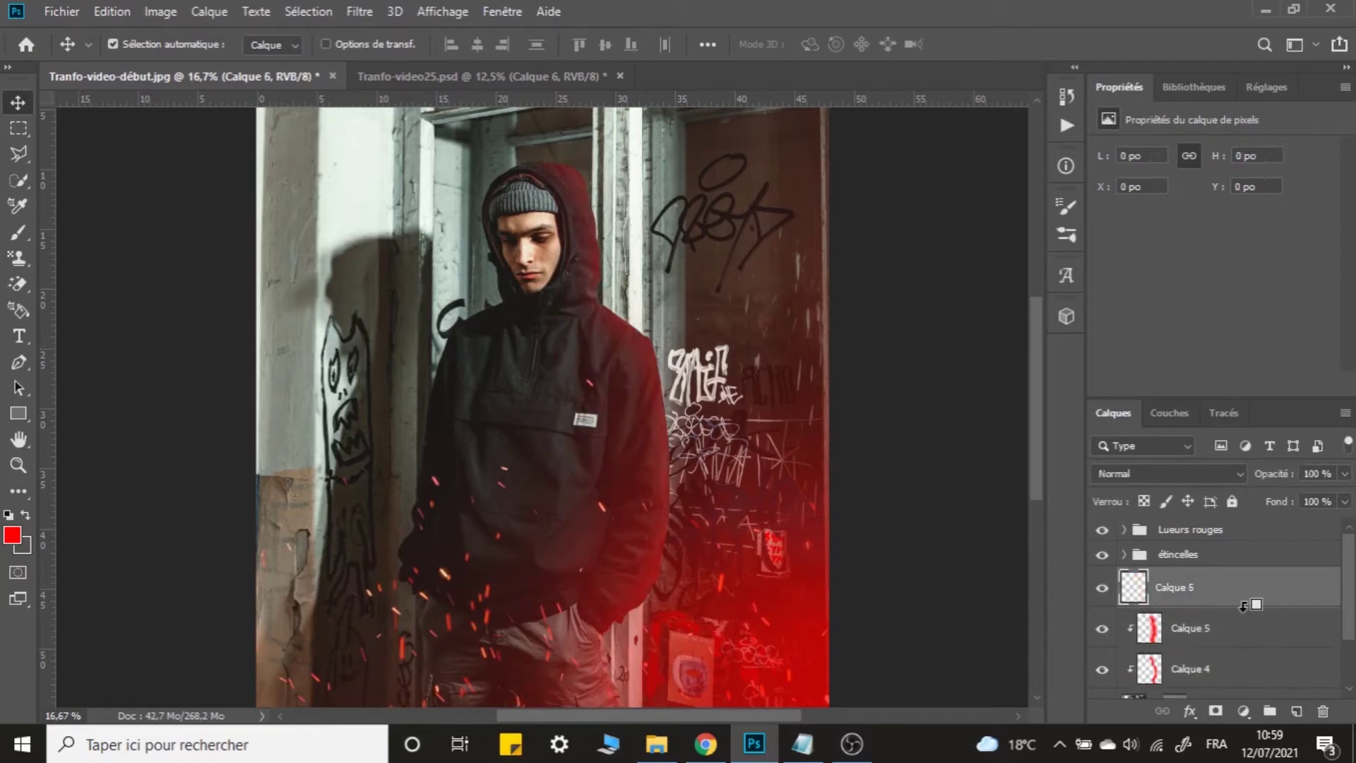
left_click(21, 233)
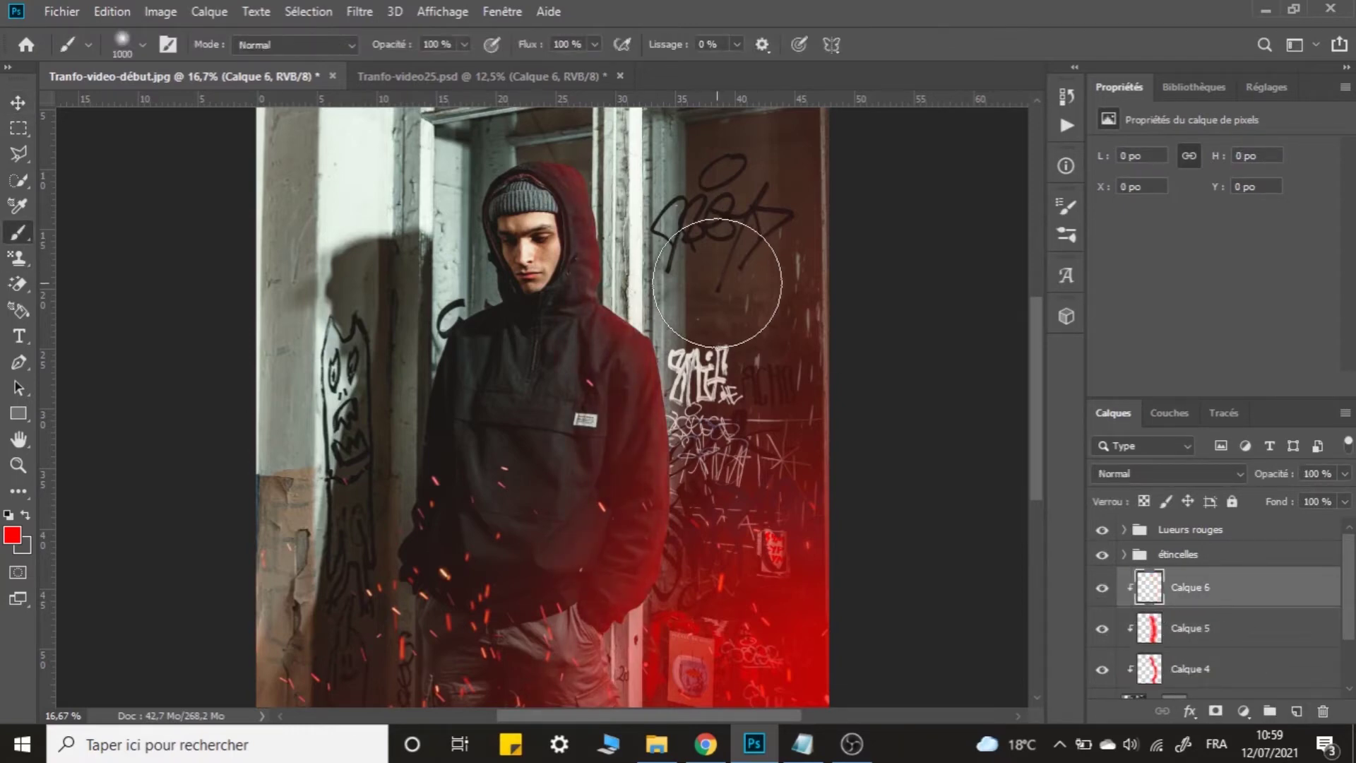
Try a brush size of 100 px.
left_click(134, 49)
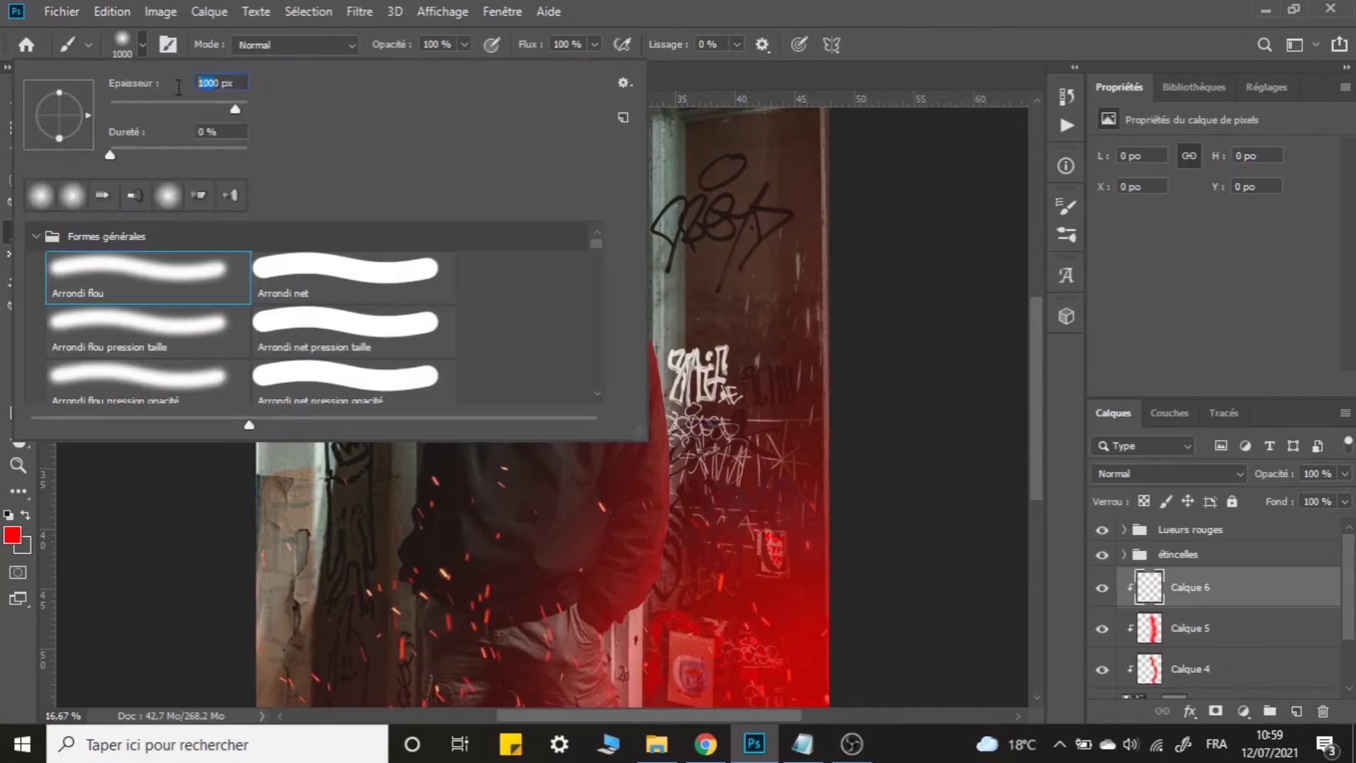
type("100")
key("Return")
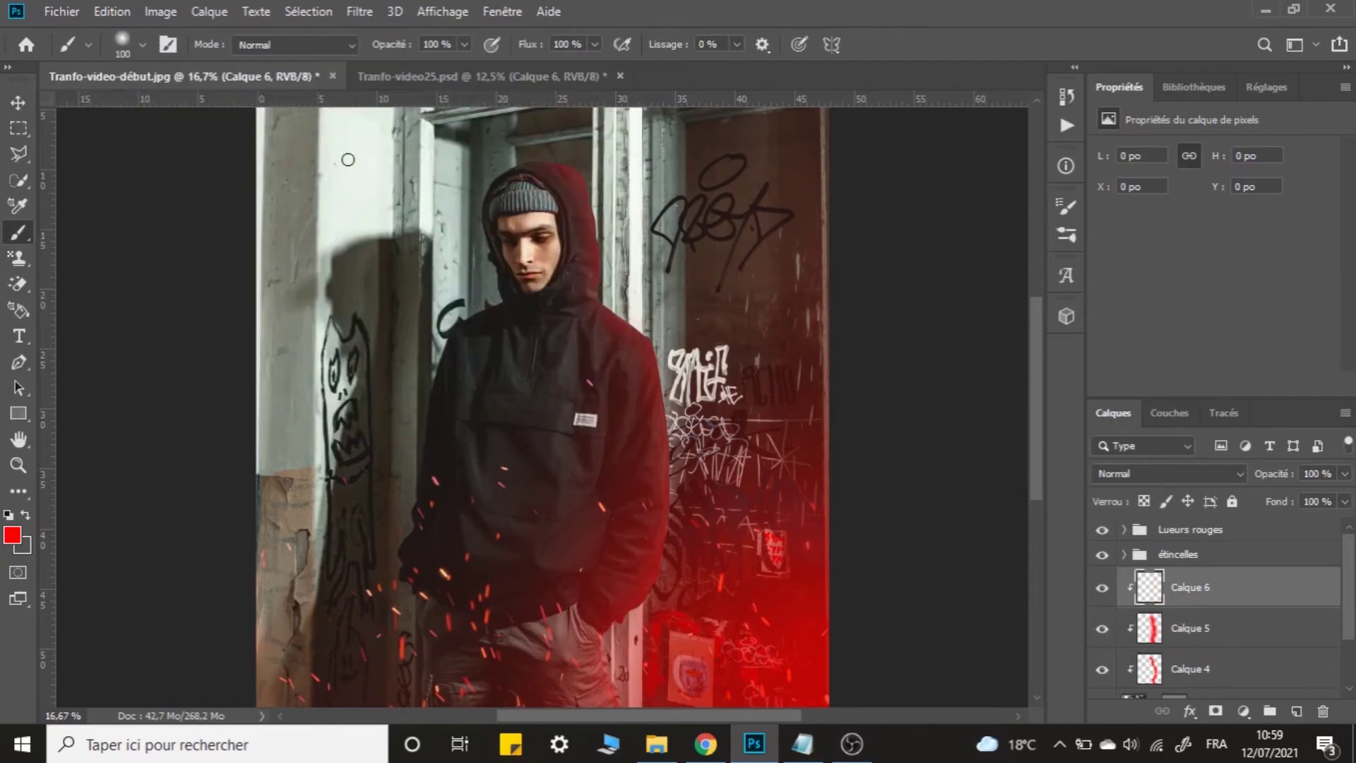
Paint a thin red edge light on Calque 6 with a 200 px brush along the hood, shoulder, sleeve and trousers.
key("ctrl+plus")
key("ctrl+plus")
left_click_drag(774, 251, 511, 500)
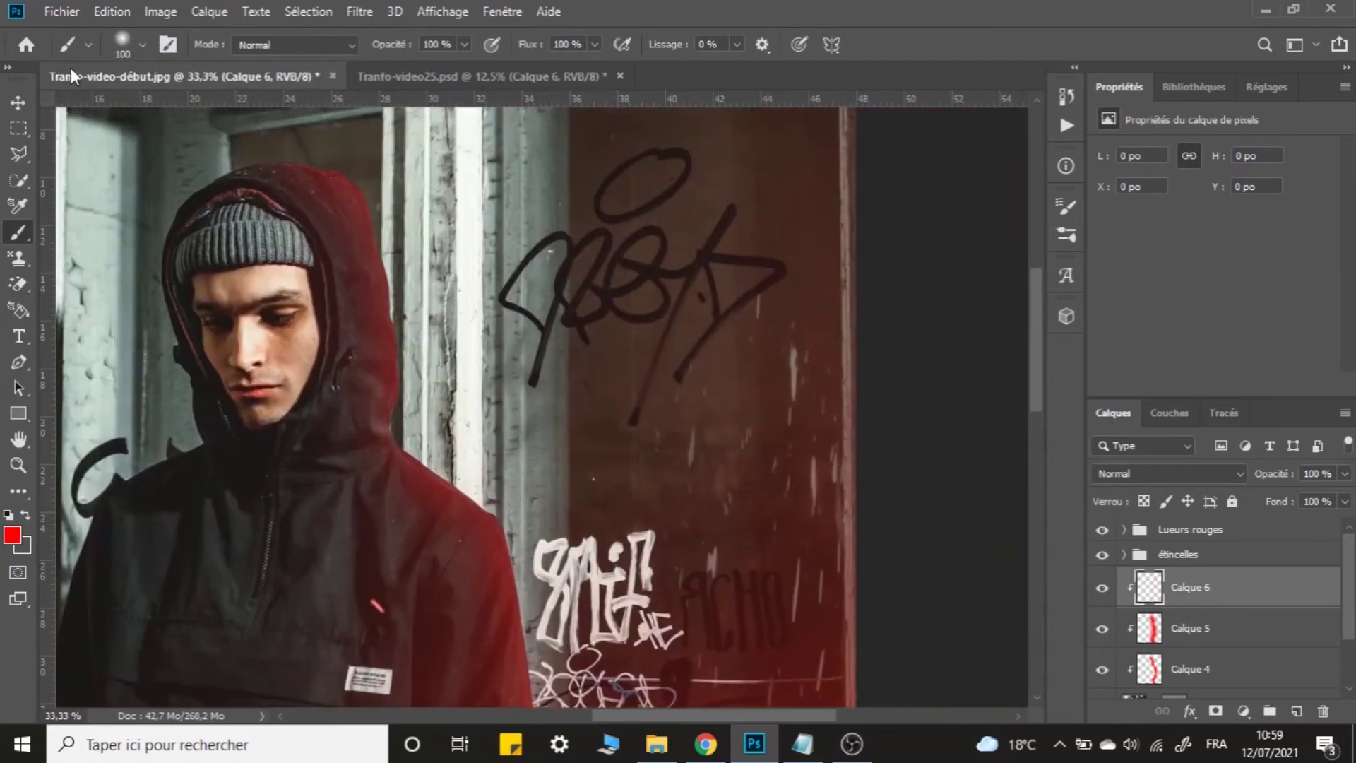
left_click(126, 46)
double_click(207, 82)
type("200")
key("Return")
mouse_move(325, 146)
left_mouse_down()
mouse_move(380, 183)
mouse_move(398, 228)
mouse_move(420, 412)
left_mouse_up()
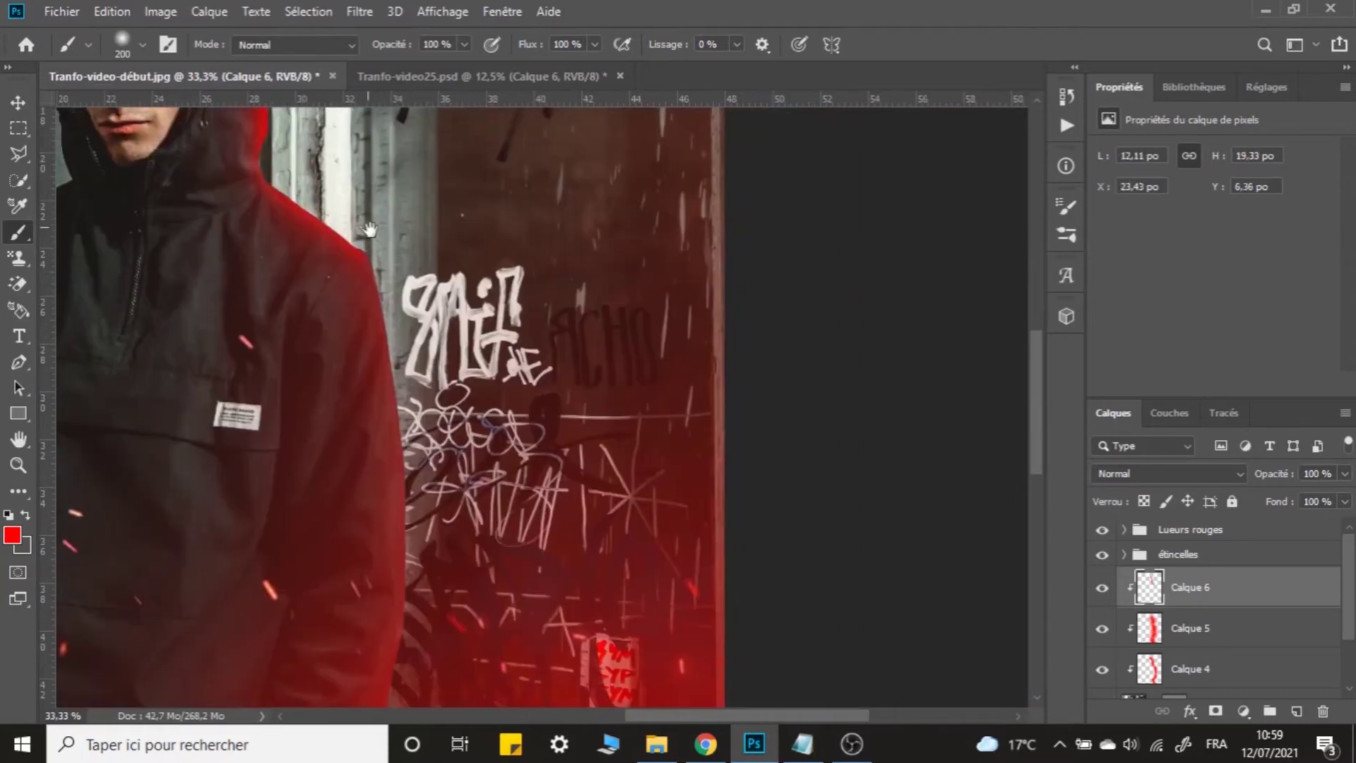
left_click_drag(386, 247, 412, 358)
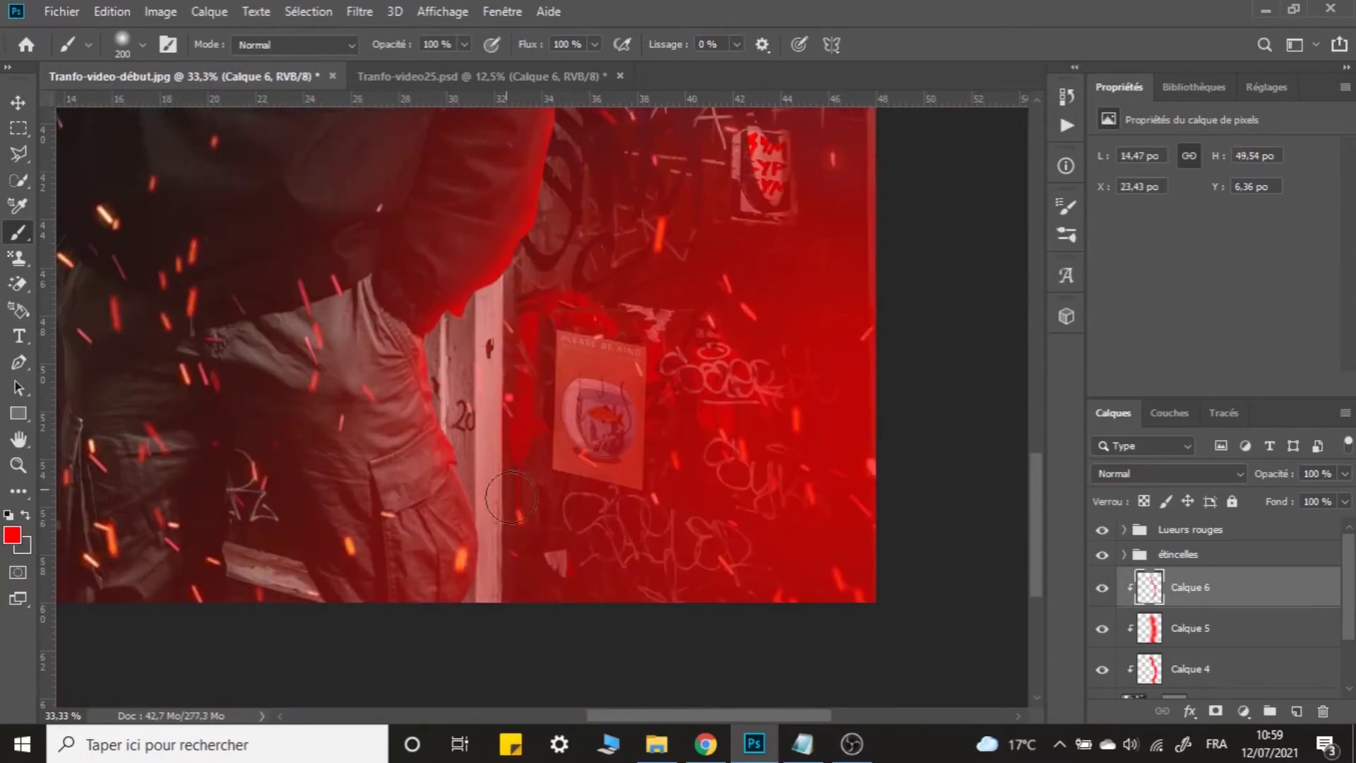
Set the edge-light layer Calque 6 to the Eclaircir blend mode at 35 % opacity.
scroll(512, 498, "down", 3)
key("v")
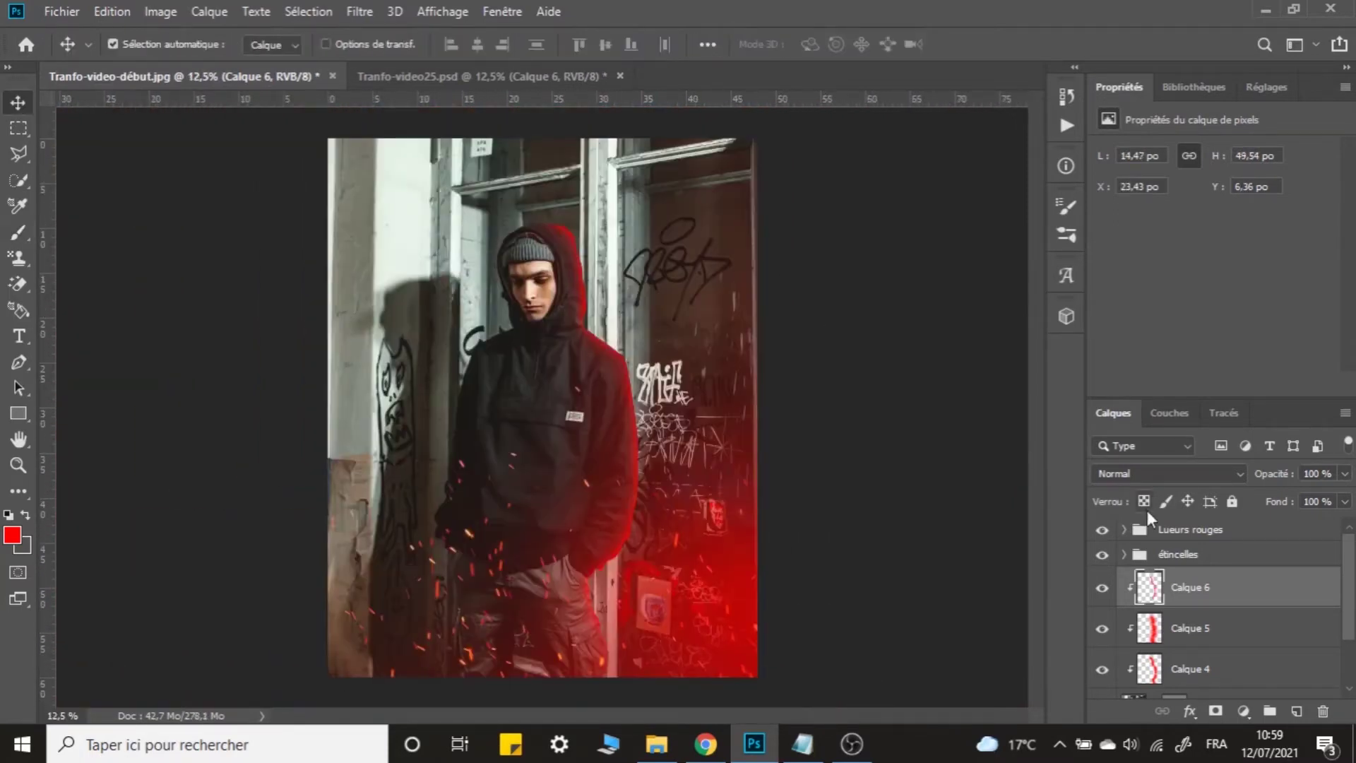
left_click(1143, 475)
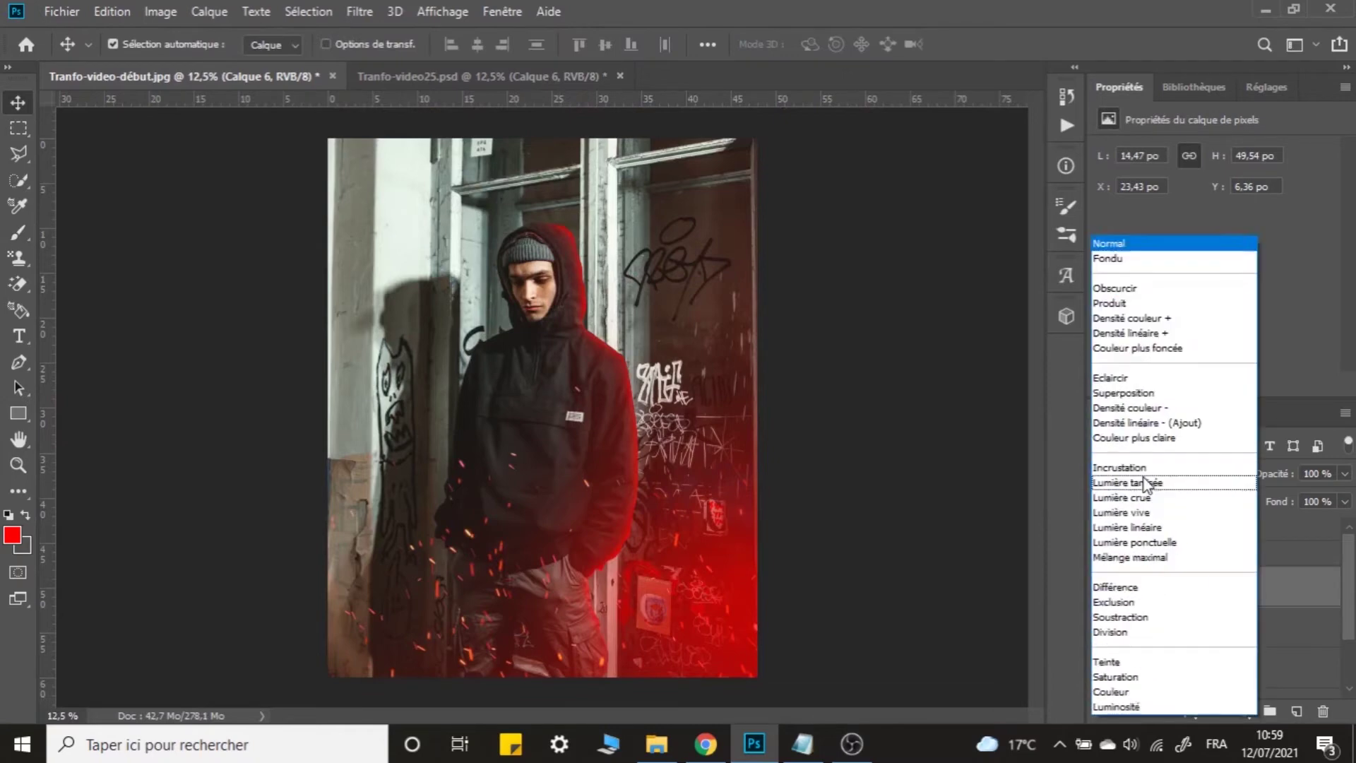
left_click(1130, 382)
left_click_drag(1345, 475, 1282, 498)
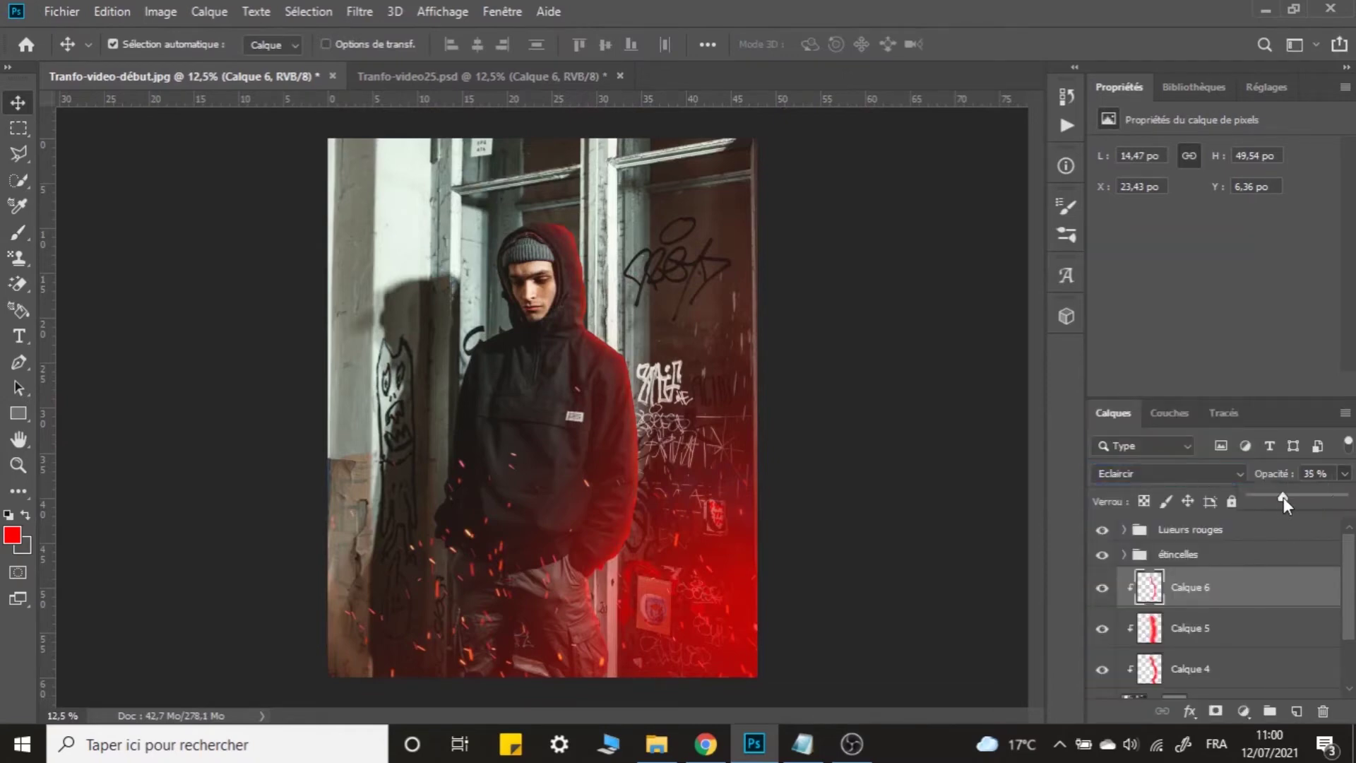
left_click(1268, 589)
Hide the three rim-light layers, then show Calque 4 and Calque 5 one at a time to compare their effect.
left_click(1104, 591)
left_click(1100, 669)
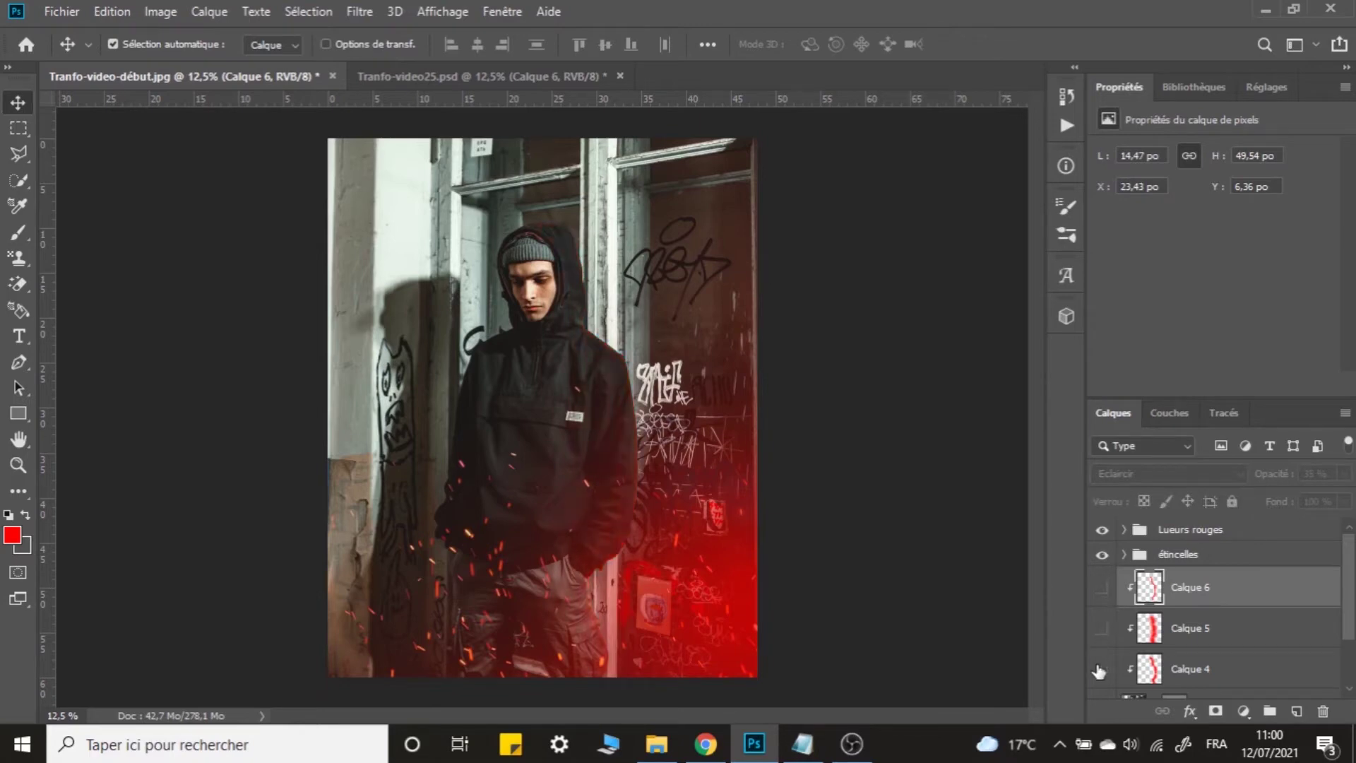
left_click(1099, 669)
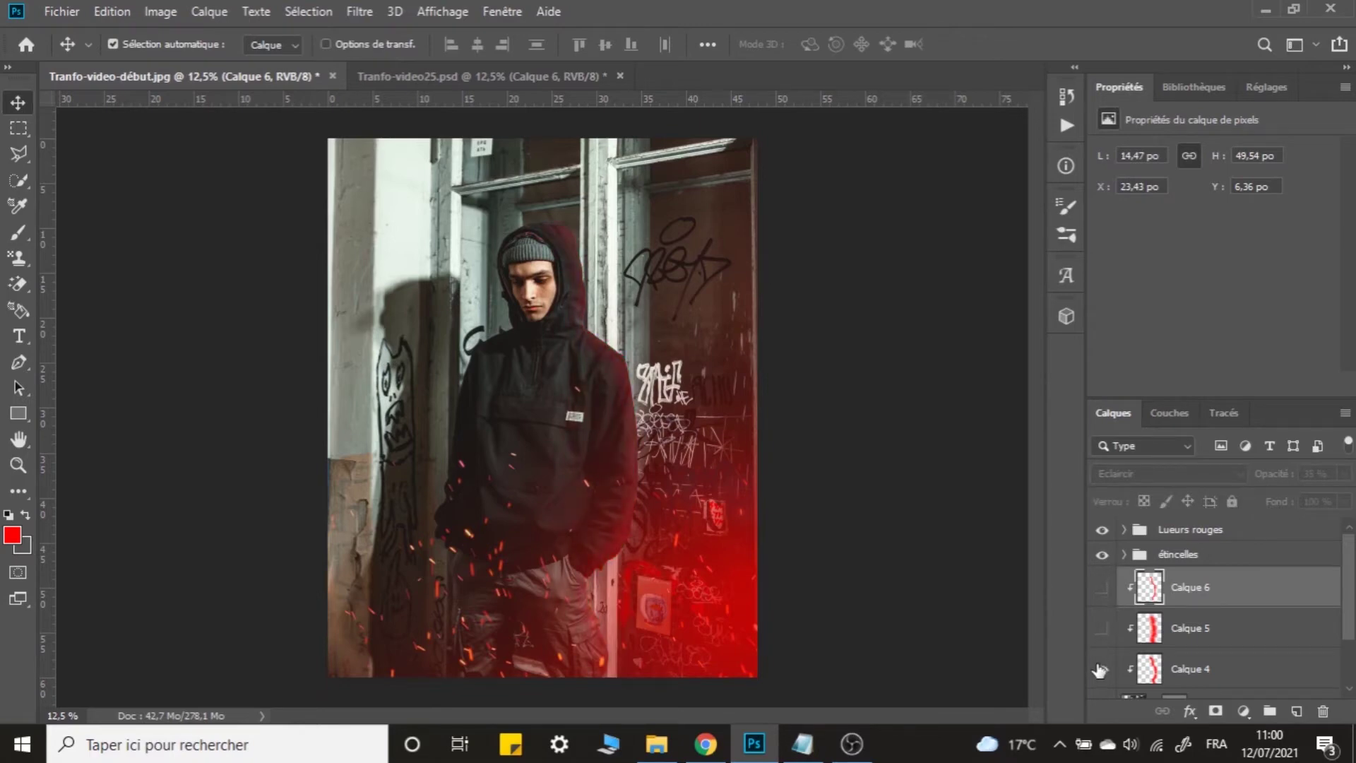
left_click(1201, 640)
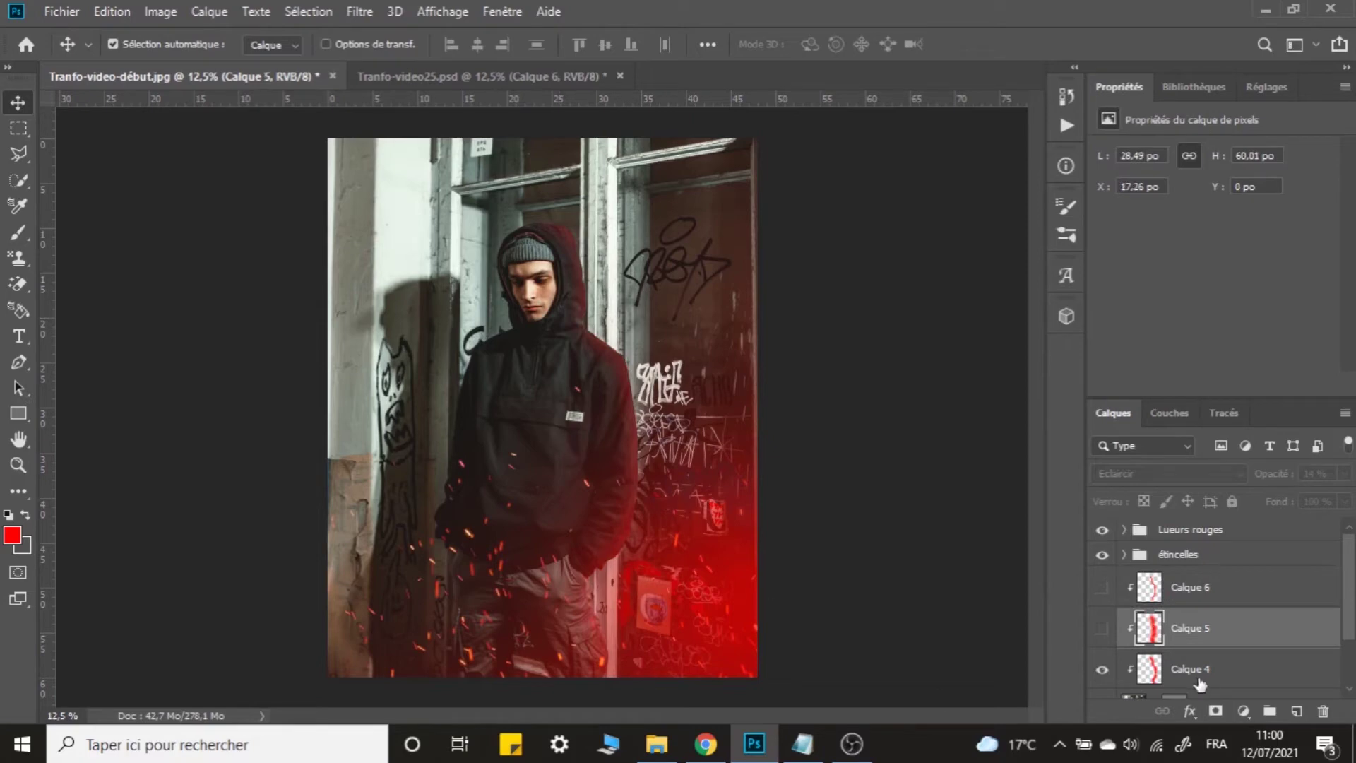
left_click(1099, 628)
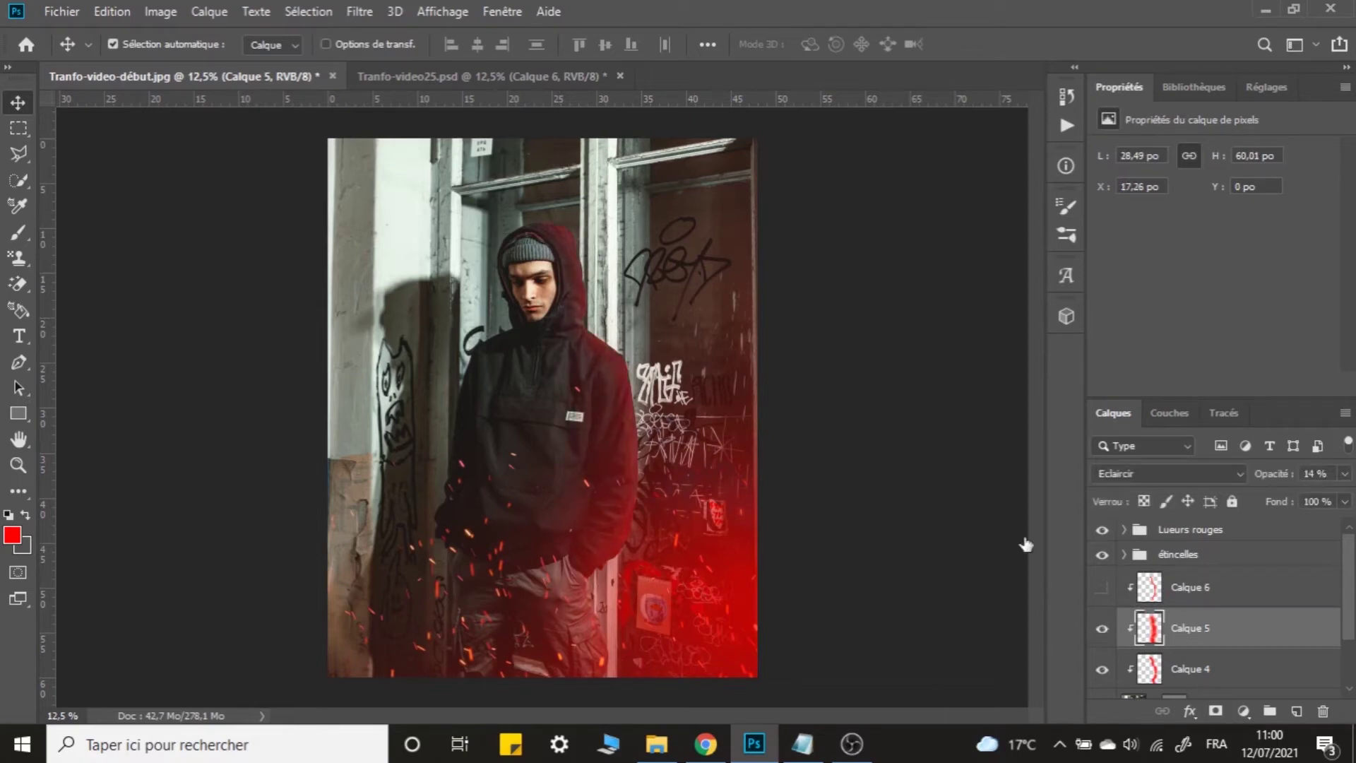
Move Calque 5 below Calque 4, toggle the rim-light layers to check the build-up, and show all three with Calque 6 selected.
key("ctrl+bracketleft")
left_click(1211, 626)
left_click(1102, 669)
left_click(1103, 628)
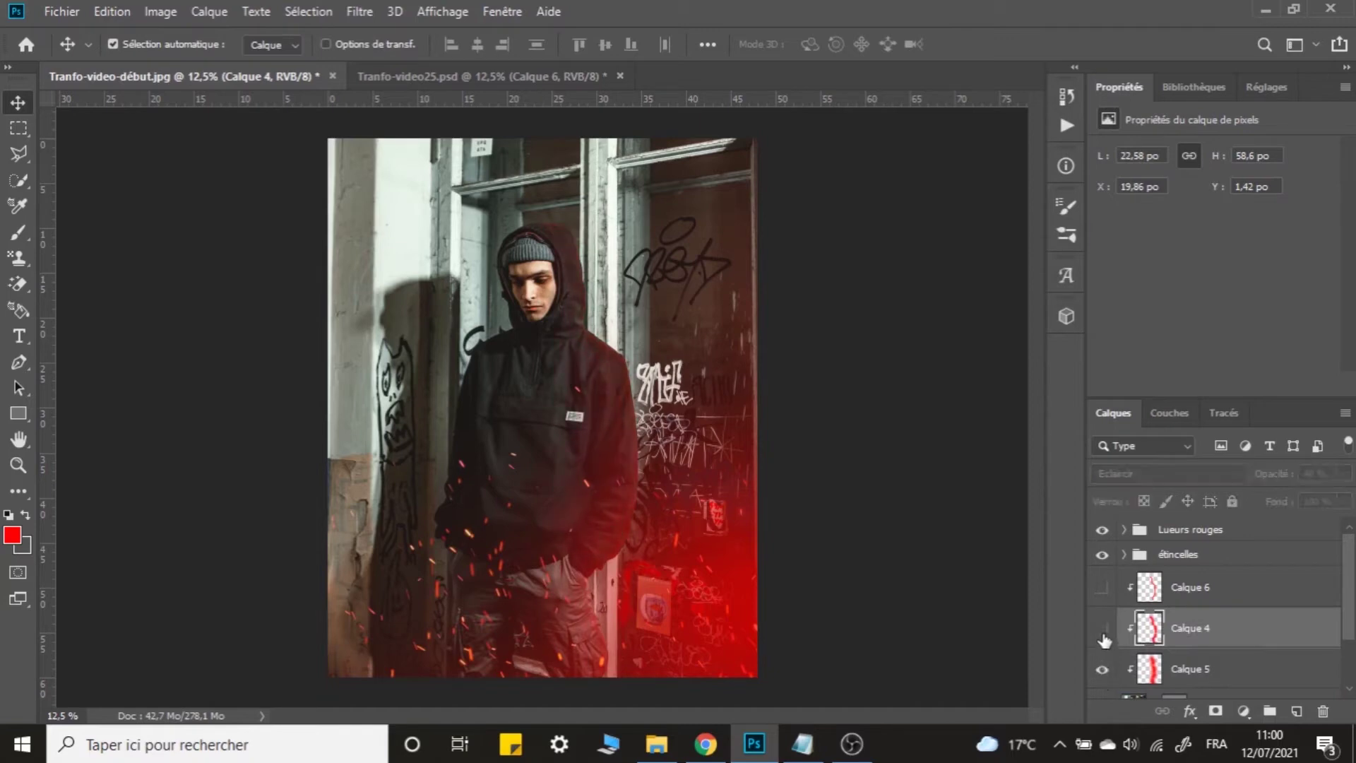
left_click(1103, 628)
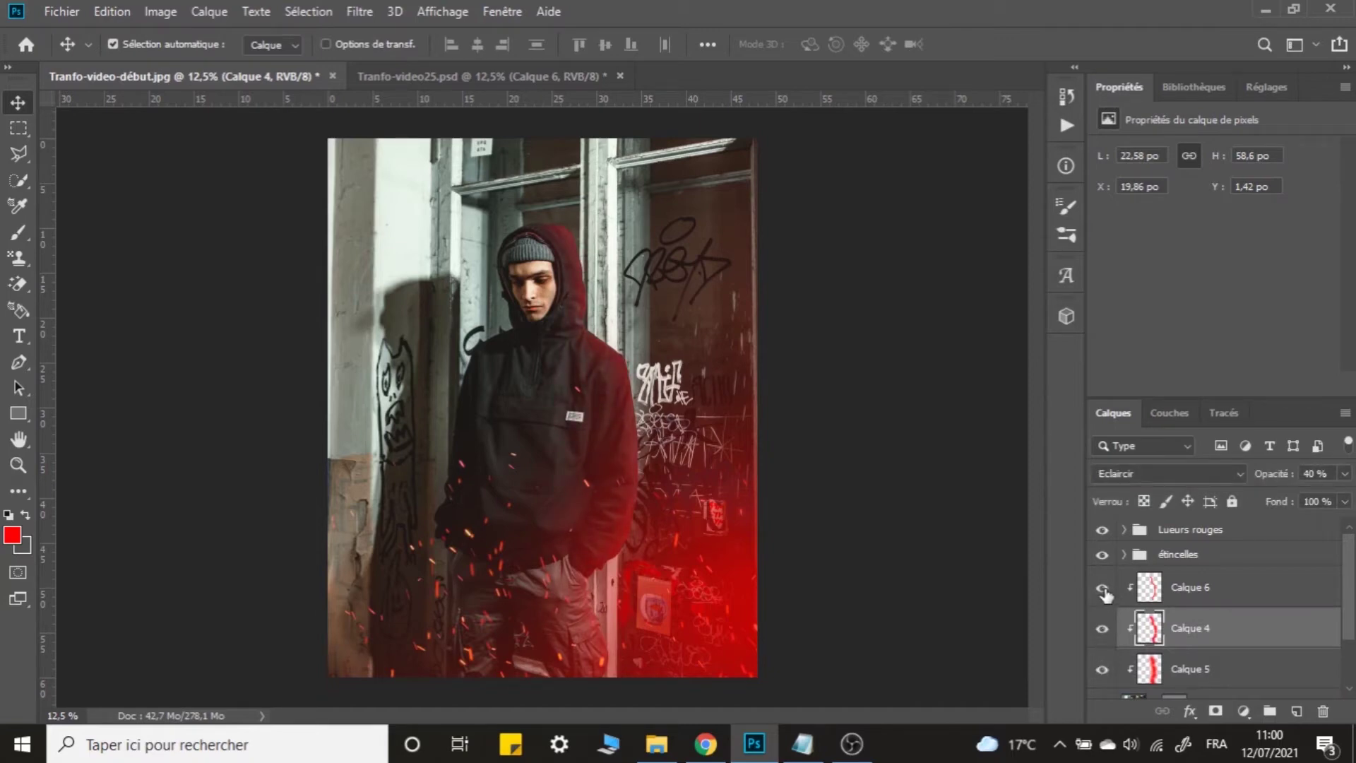
left_click(1247, 598)
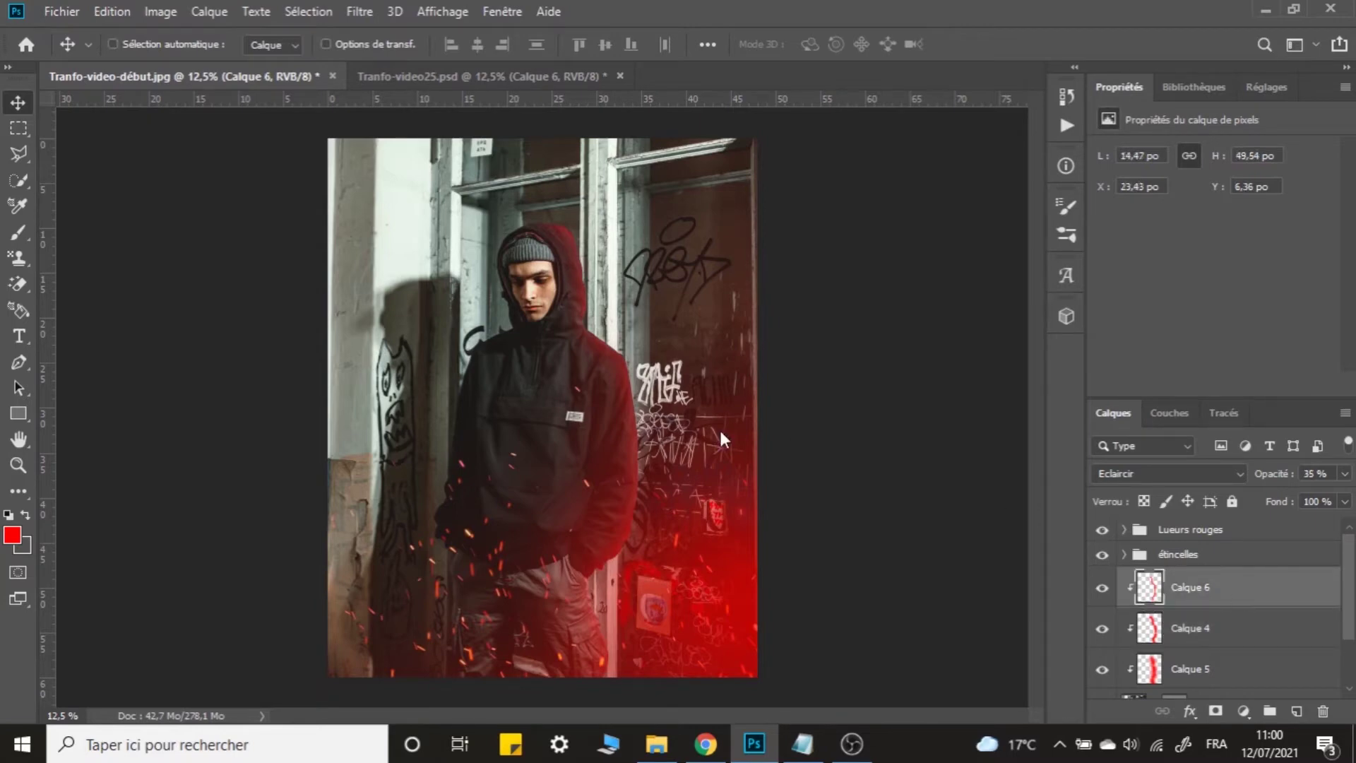
scroll(650, 396, "up", 3)
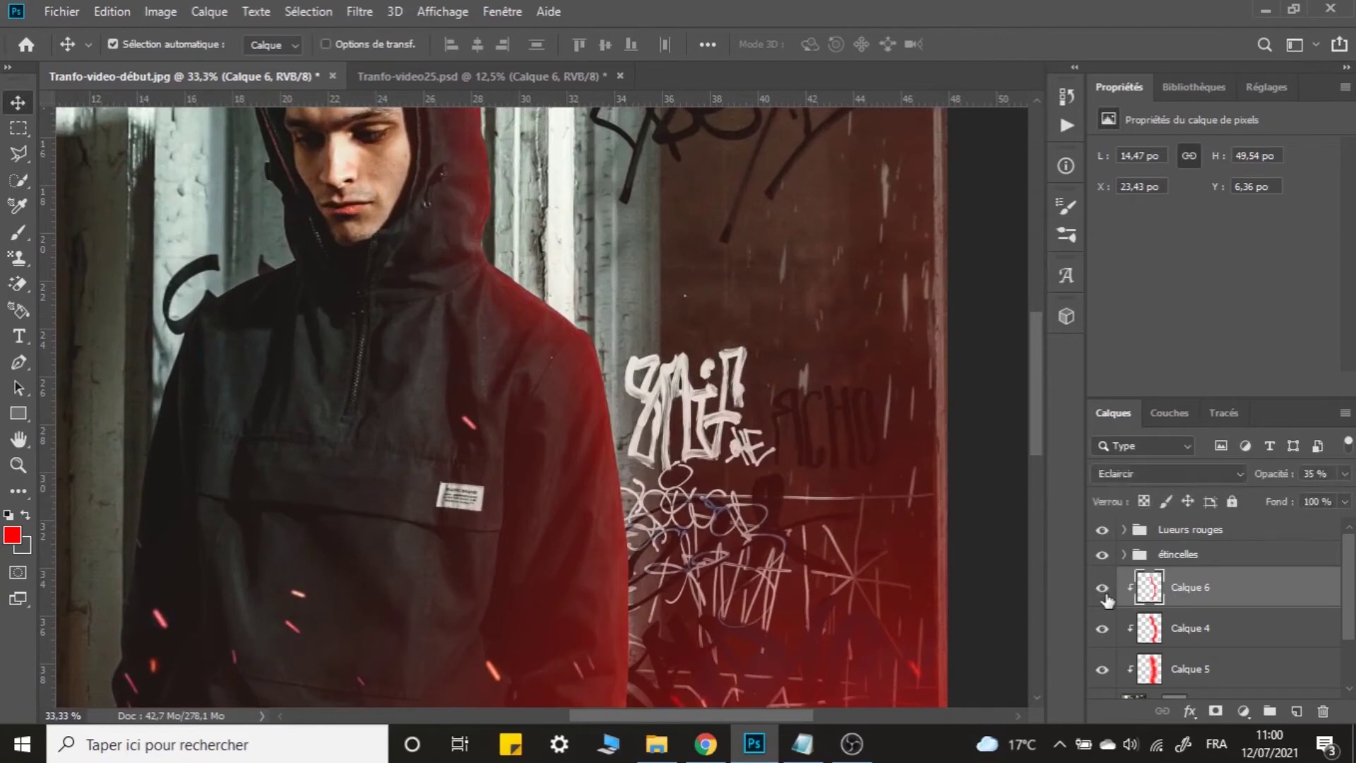
Set the opacity of the edge-light layer Calque 6 to 52 %.
left_click(1345, 474)
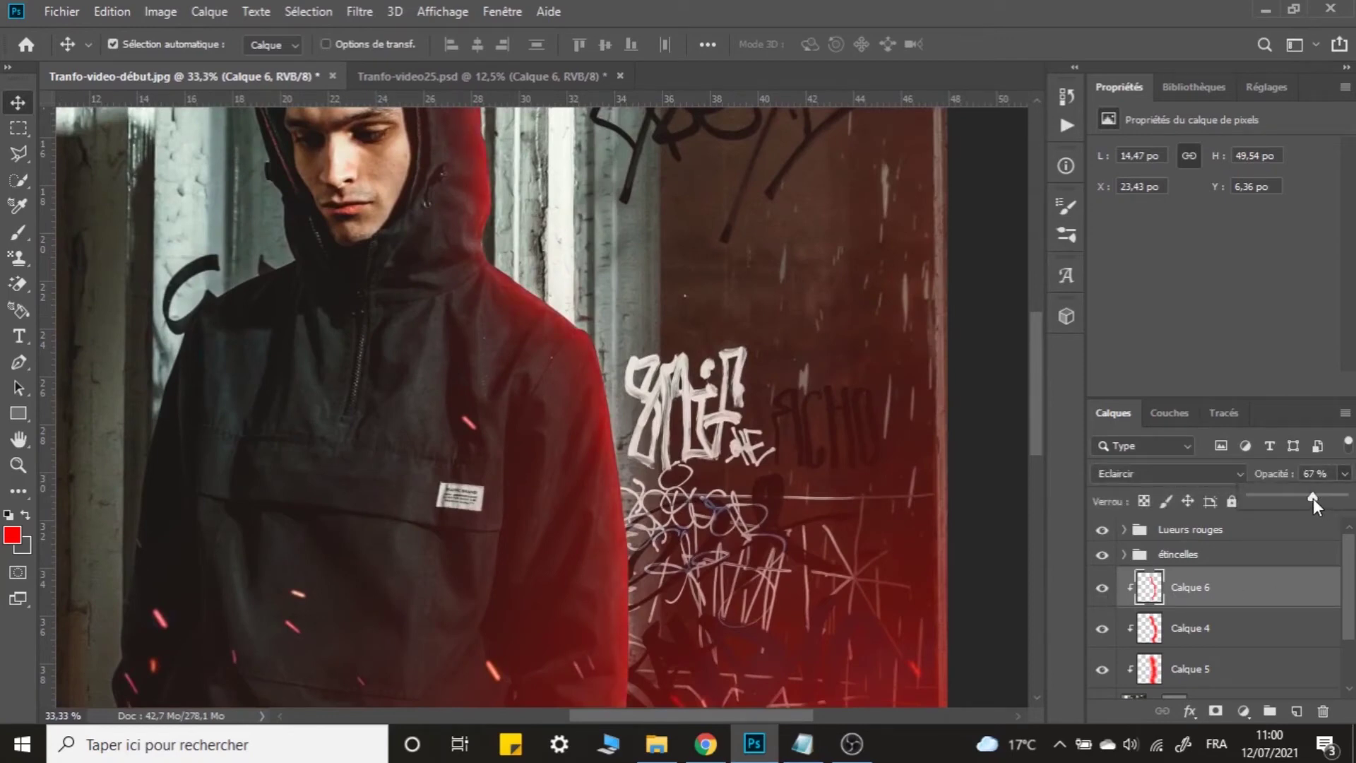
left_click(1244, 593)
scroll(643, 445, "down", 3)
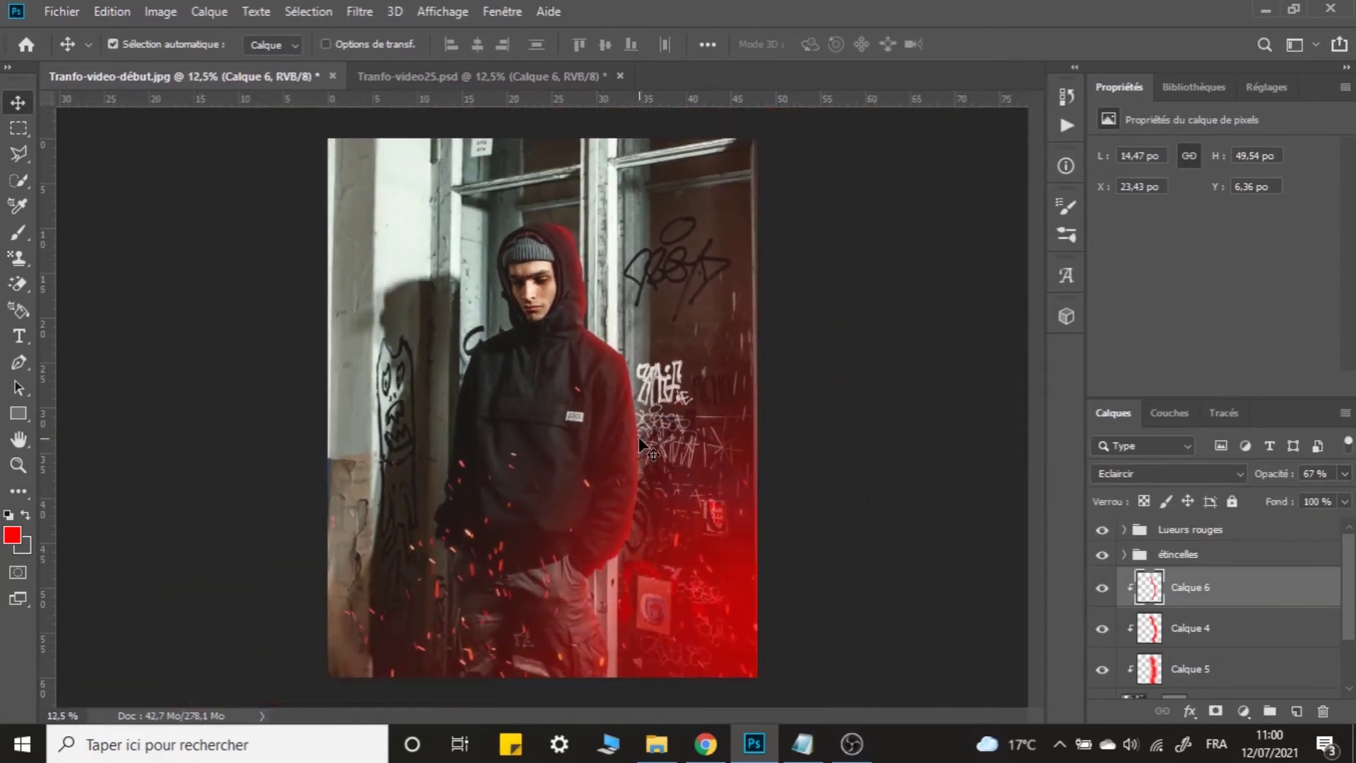
left_click(1345, 474)
left_click(1280, 587)
scroll(1202, 622, "down", 2)
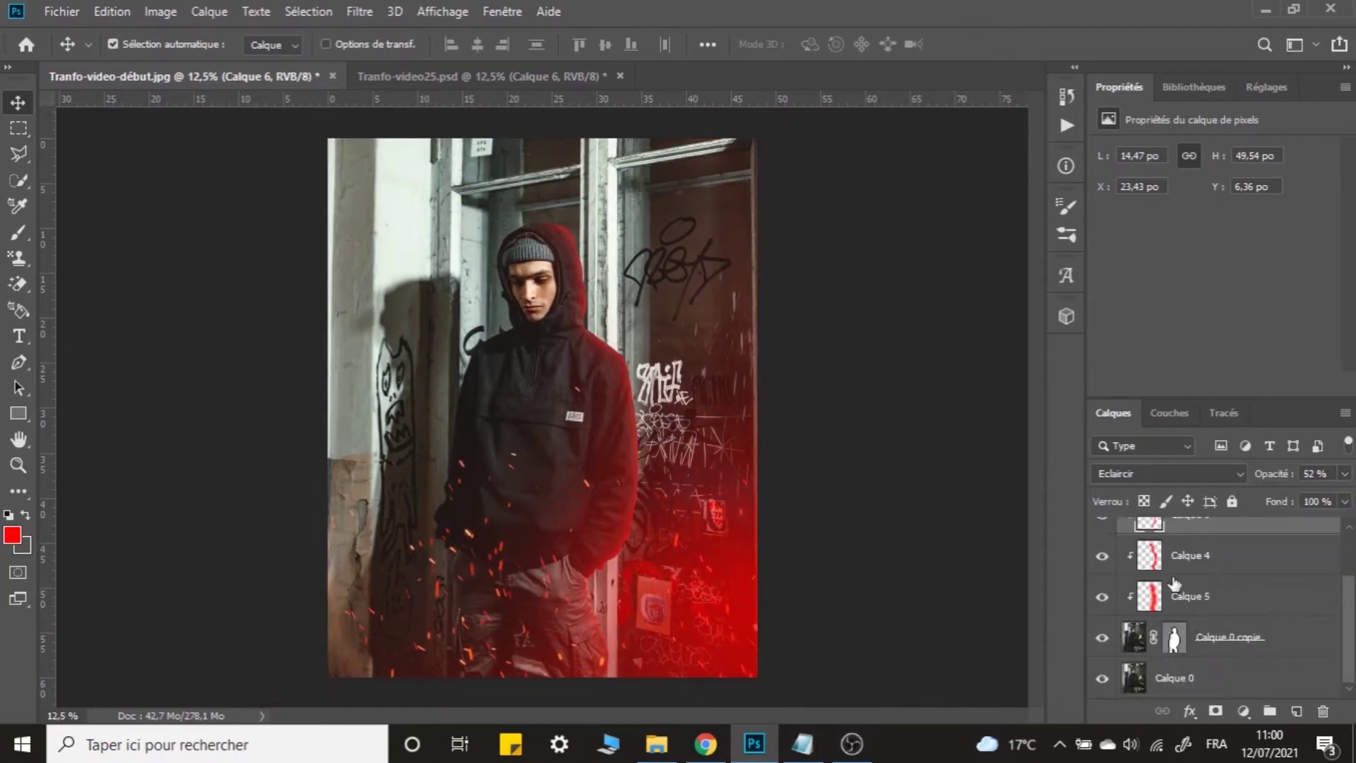
Create a new layer above Calque 6 and clip it to the cut-out man below.
key("ctrl+plus")
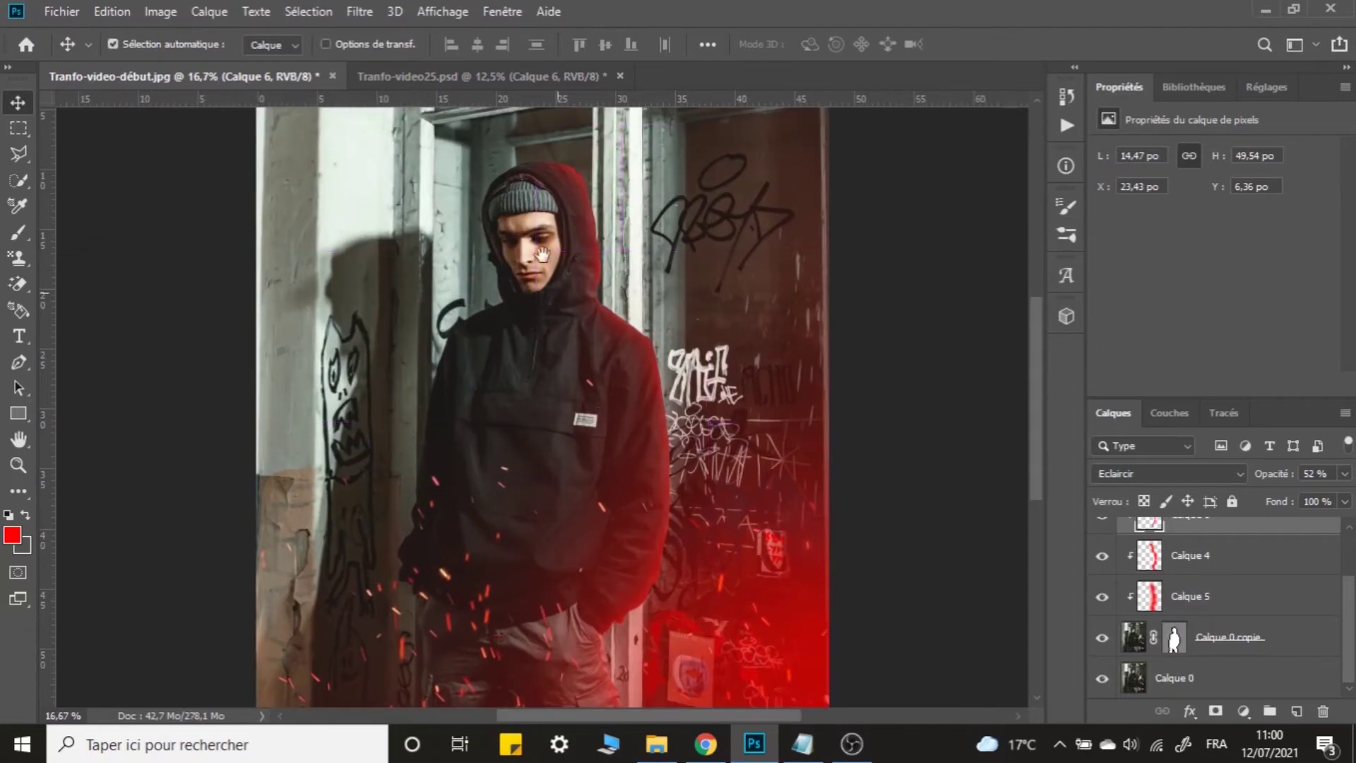
left_click_drag(530, 227, 544, 414)
key("ctrl+plus")
key("ctrl+plus")
key("ctrl+plus")
key("ctrl+plus")
key("ctrl+plus")
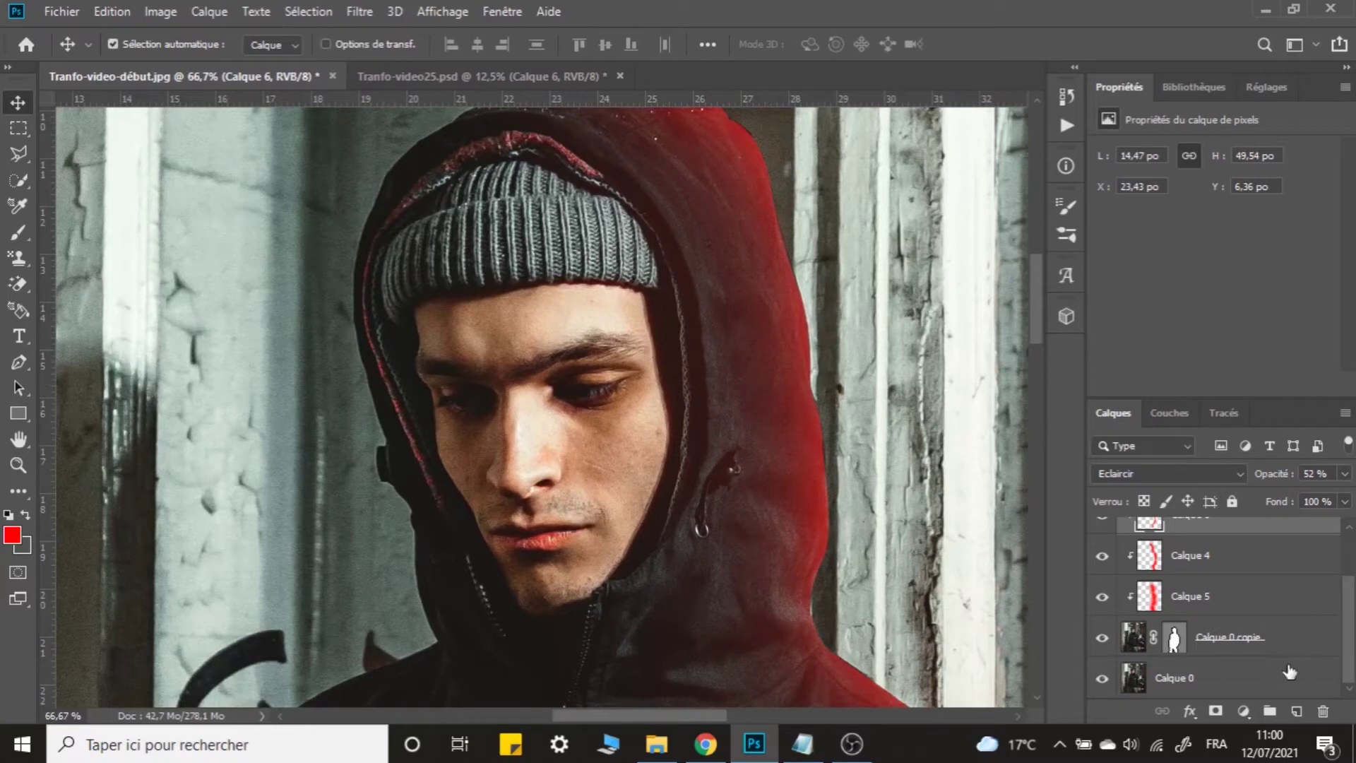
scroll(1278, 669, "up", 1)
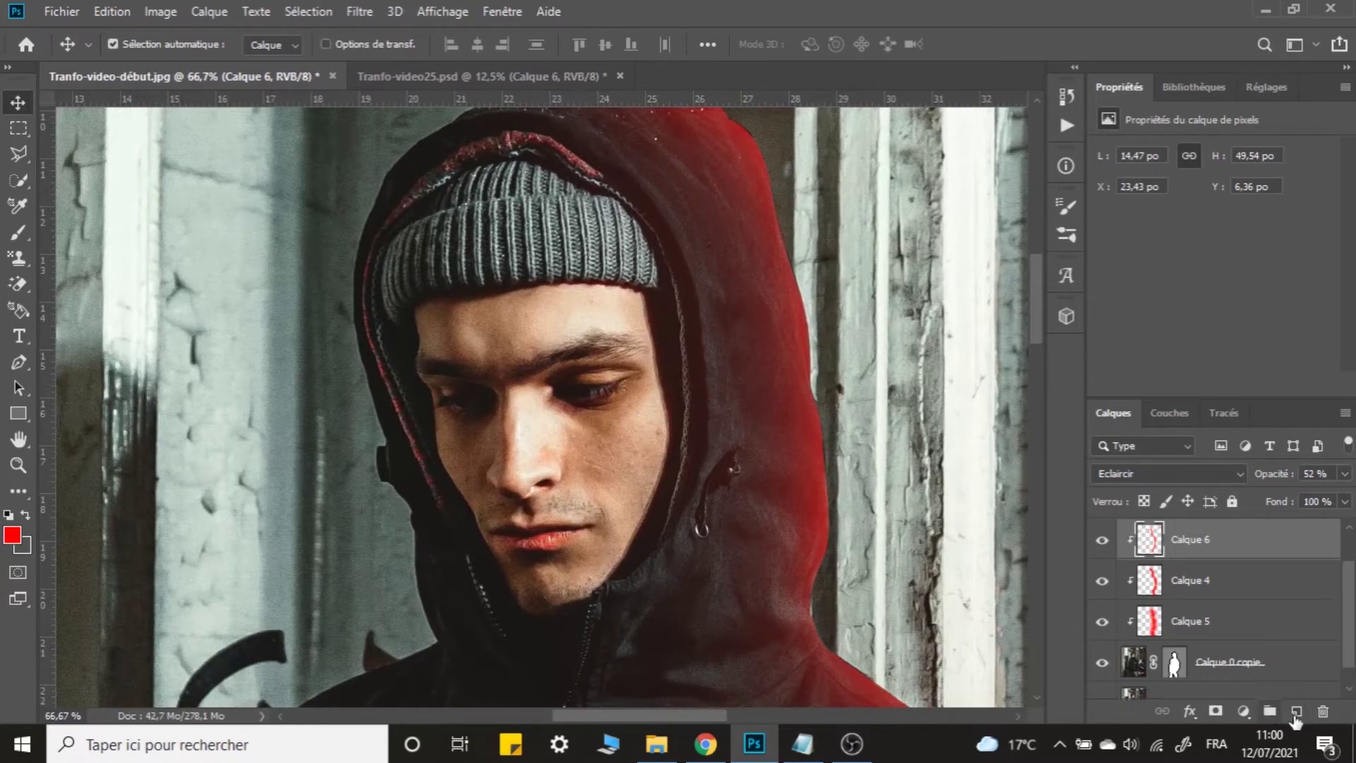
left_click(1297, 711)
left_click(1233, 553, "alt")
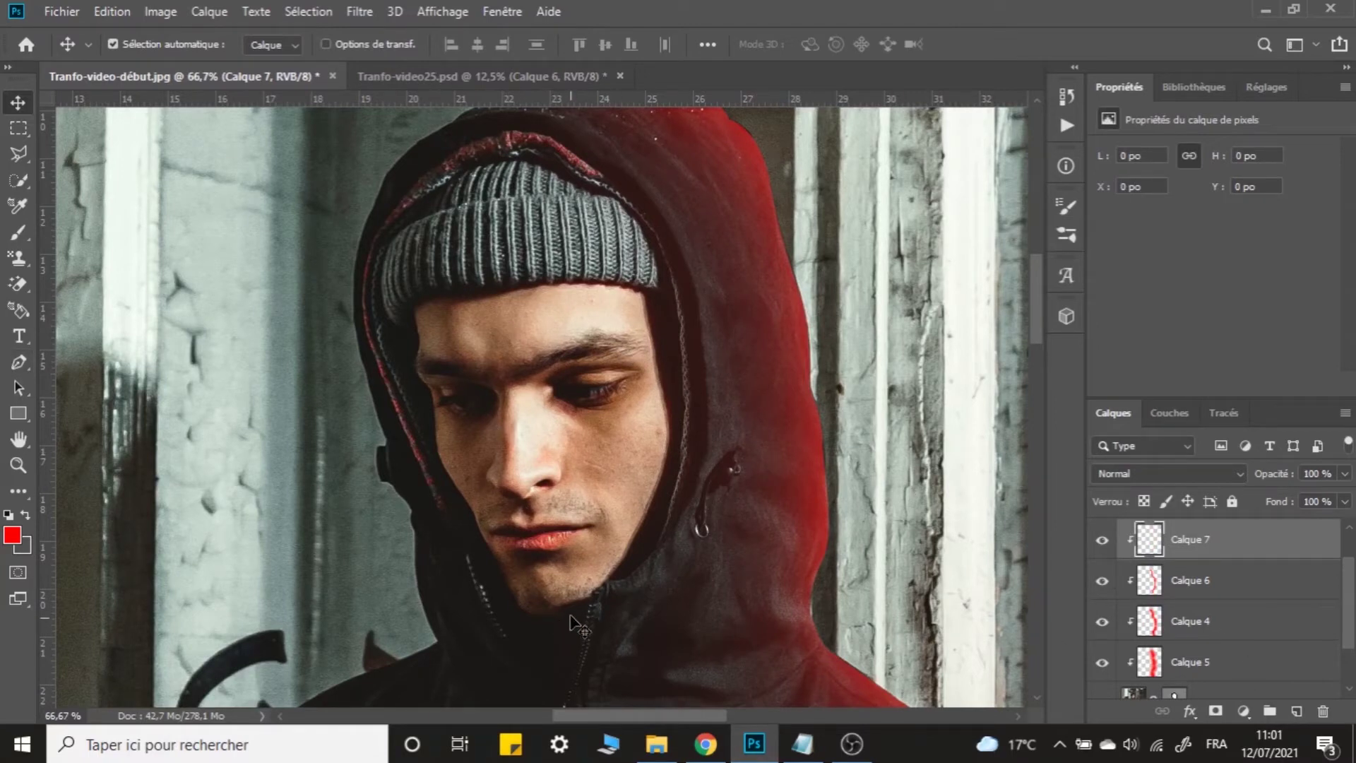
Start a Pen path at the beanie's lower edge and trace it down the middle of the face to the chin.
left_click(18, 362)
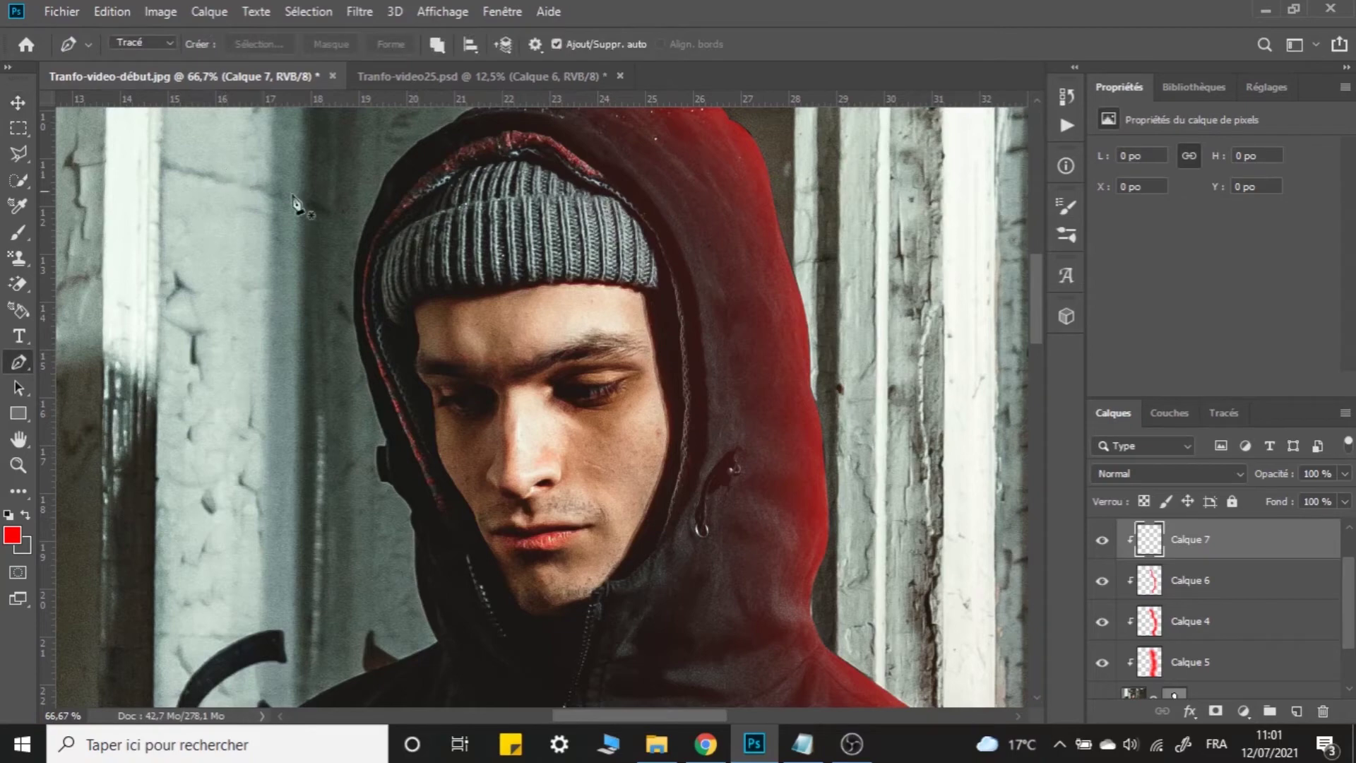
key("ctrl+plus")
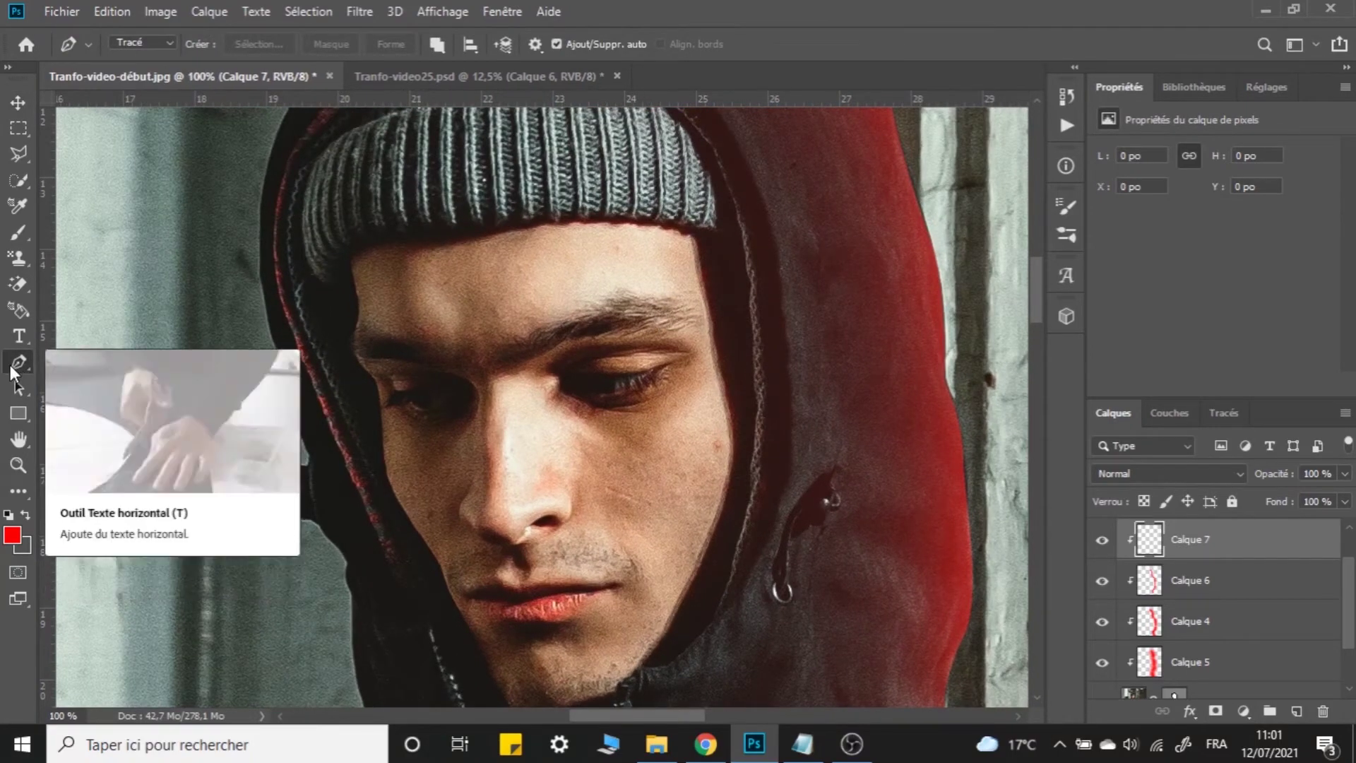
left_click_drag(690, 233, 454, 401)
left_click(464, 425)
left_click(474, 455)
left_click_drag(479, 468, 482, 475)
left_click(487, 490)
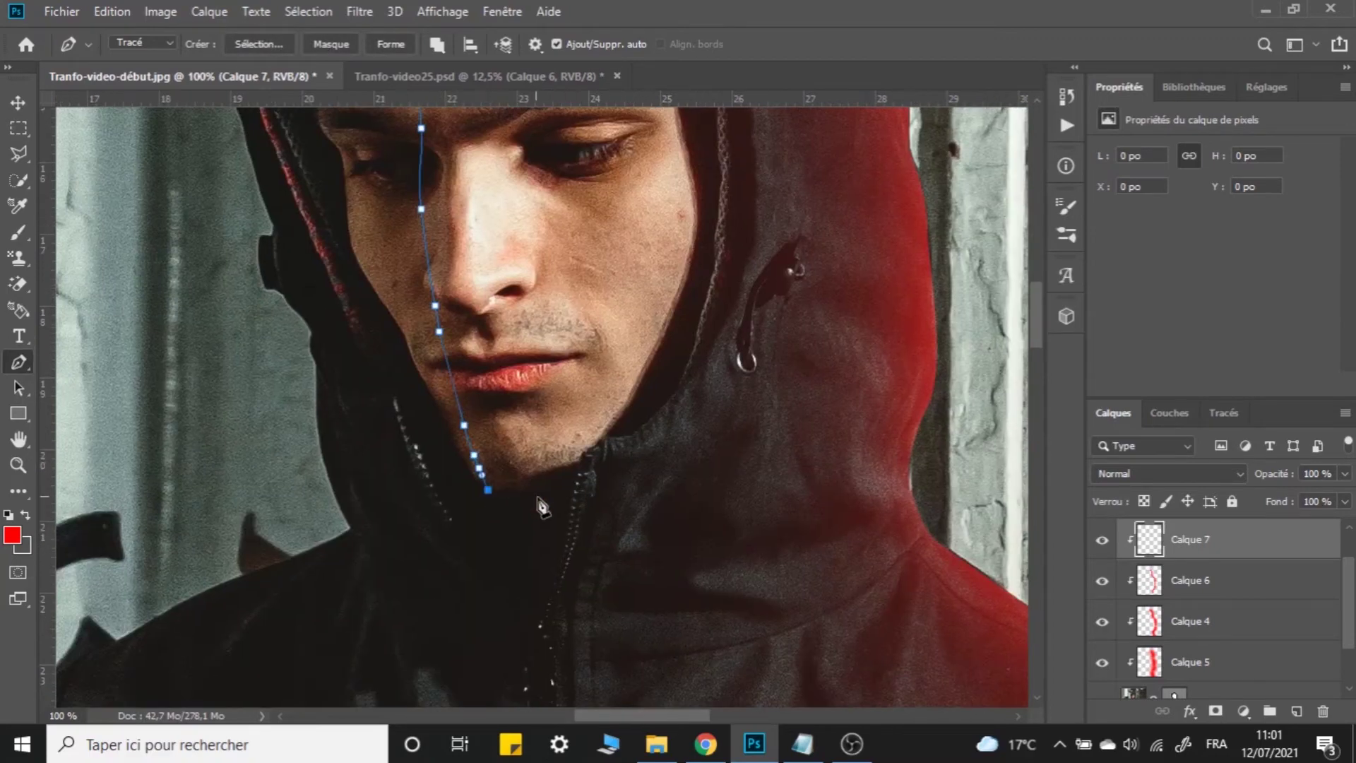
Continue the Pen path under the chin and along the collar edge beside the zip.
left_click(539, 493)
left_click(566, 481)
left_click(571, 475)
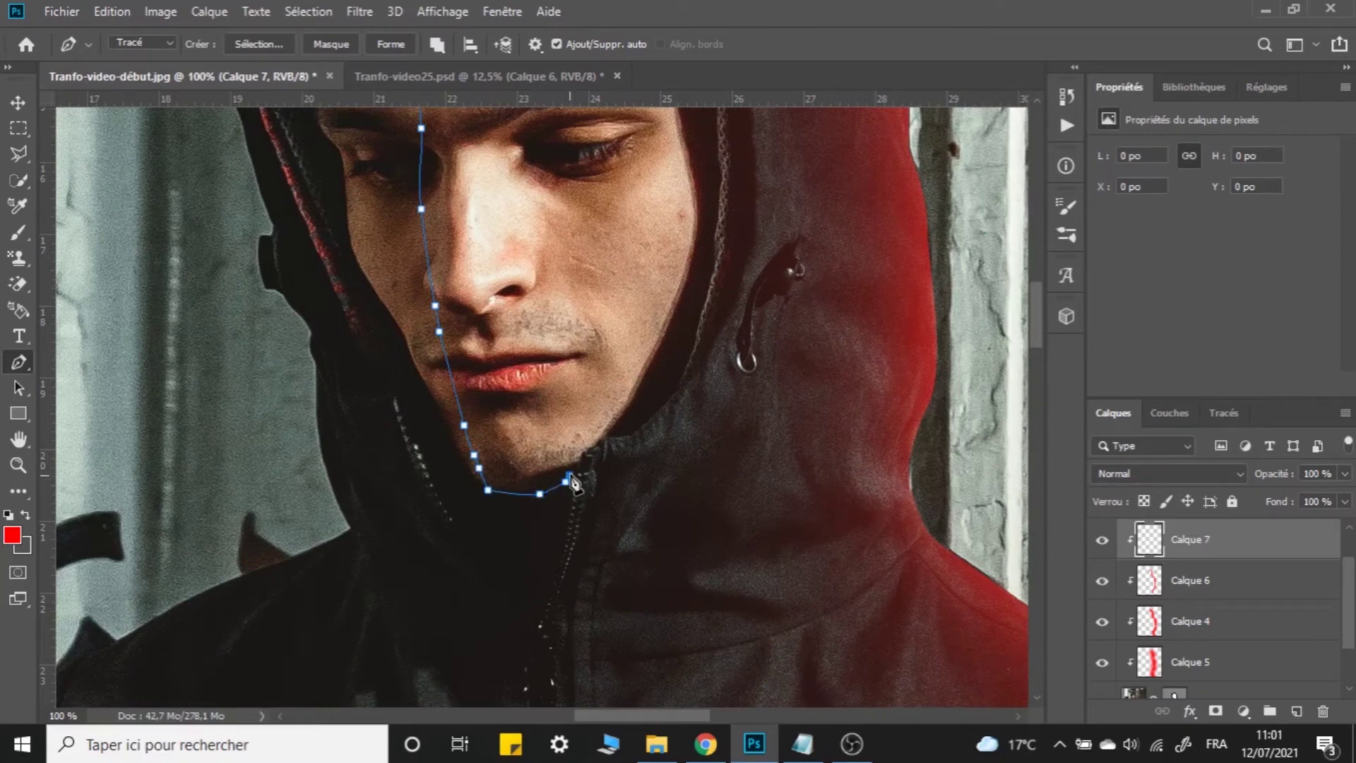
left_click(577, 471)
left_click(580, 461)
left_click(585, 456)
left_click(592, 451)
left_click(599, 446)
left_click(609, 440)
Close the path up the cheek beside the hood to the beanie's edge and convert it to a selection.
left_click_drag(642, 365, 623, 506)
left_click(639, 498)
left_click(681, 338)
left_click(639, 146)
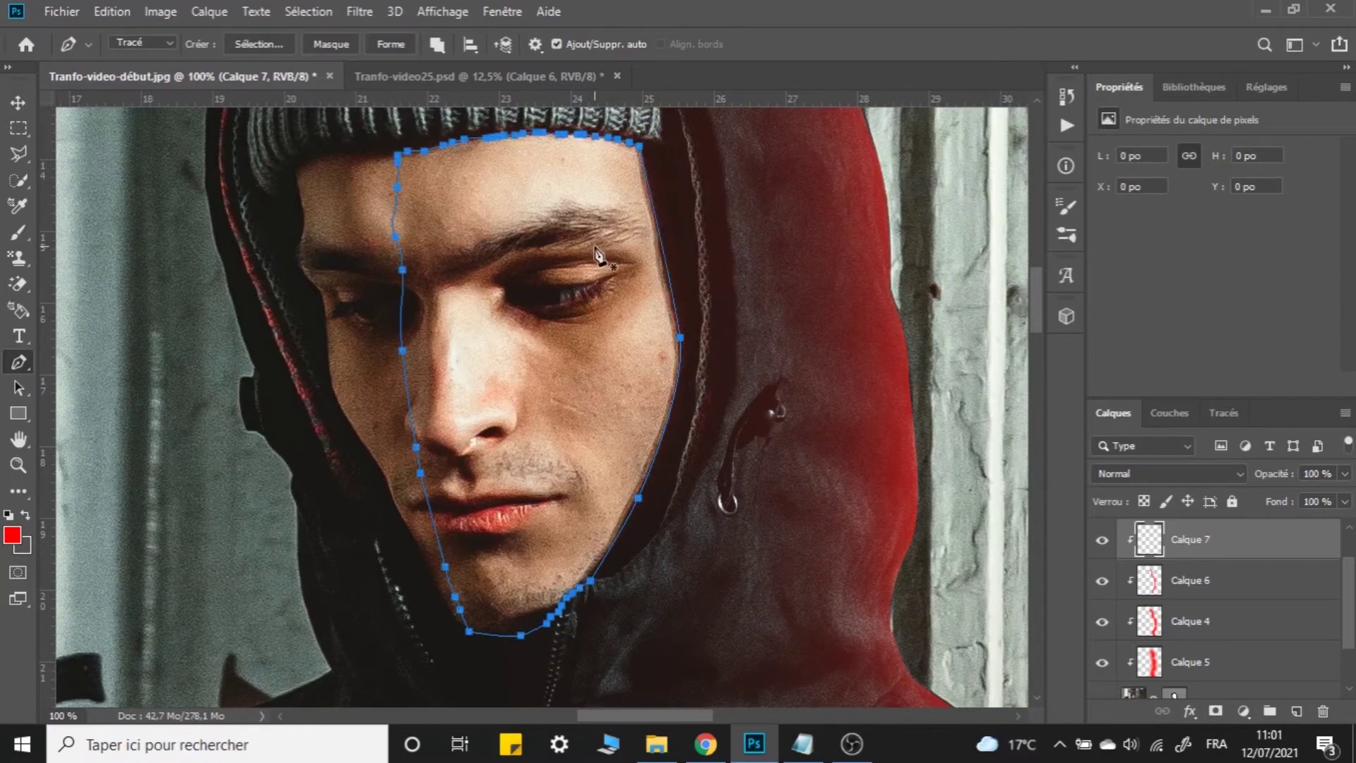
right_click(539, 199)
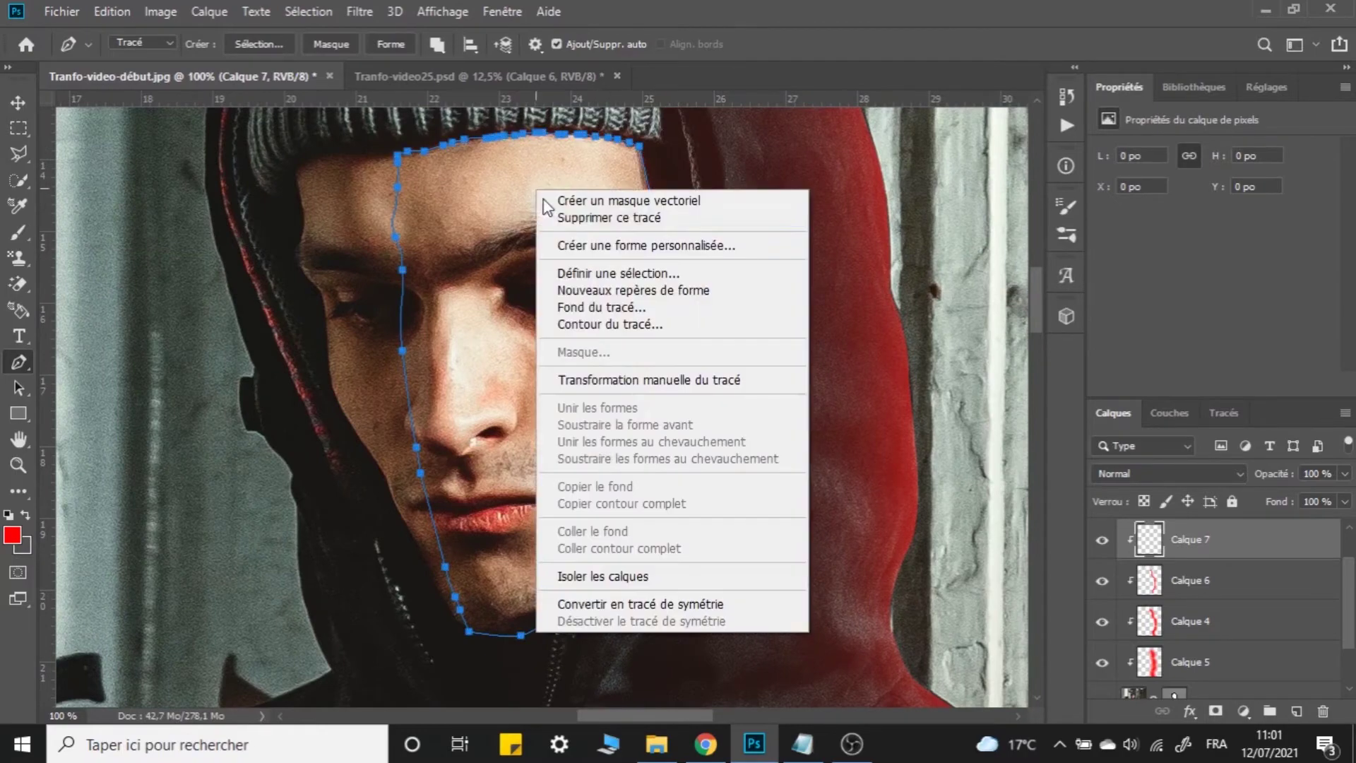
left_click(583, 274)
left_click(812, 178)
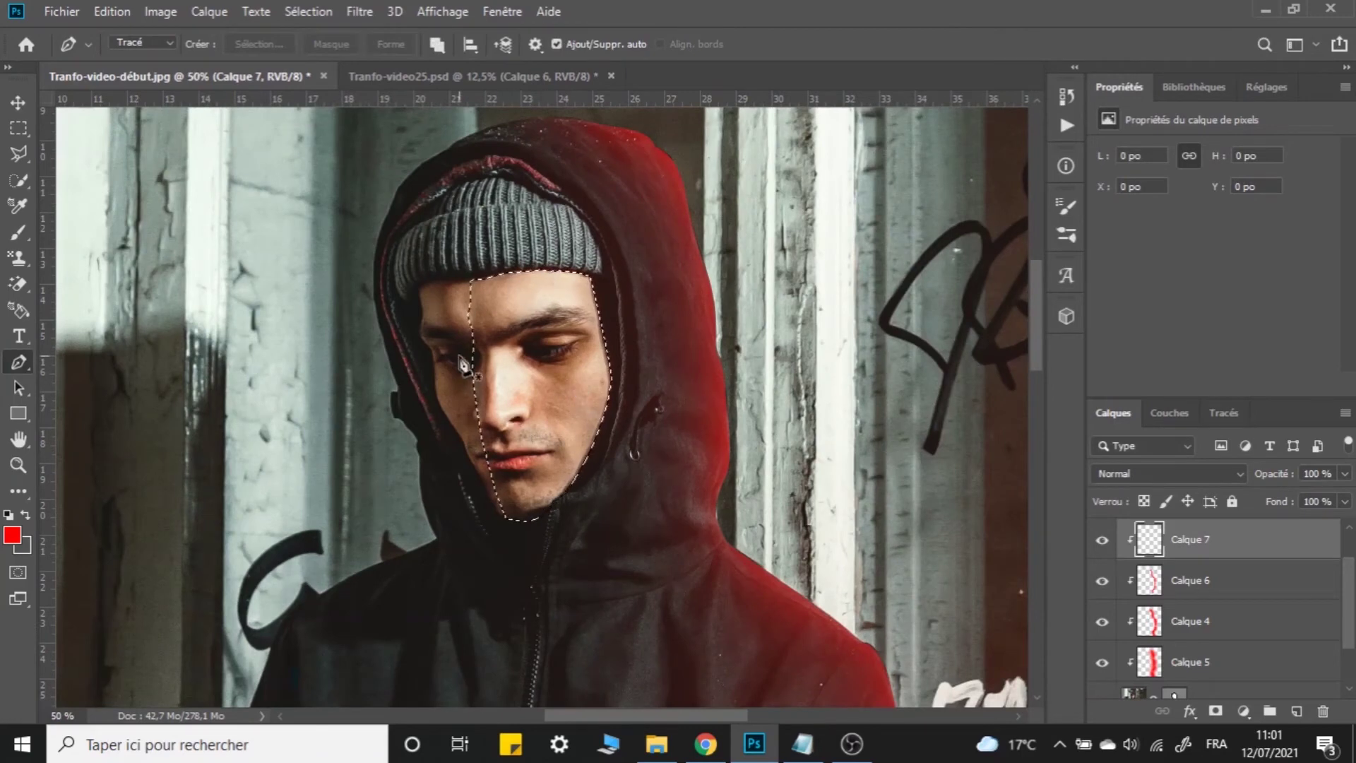
Paint soft red light with a 500 px brush along the hood side of the selected face area on Calque 7.
left_click(19, 232)
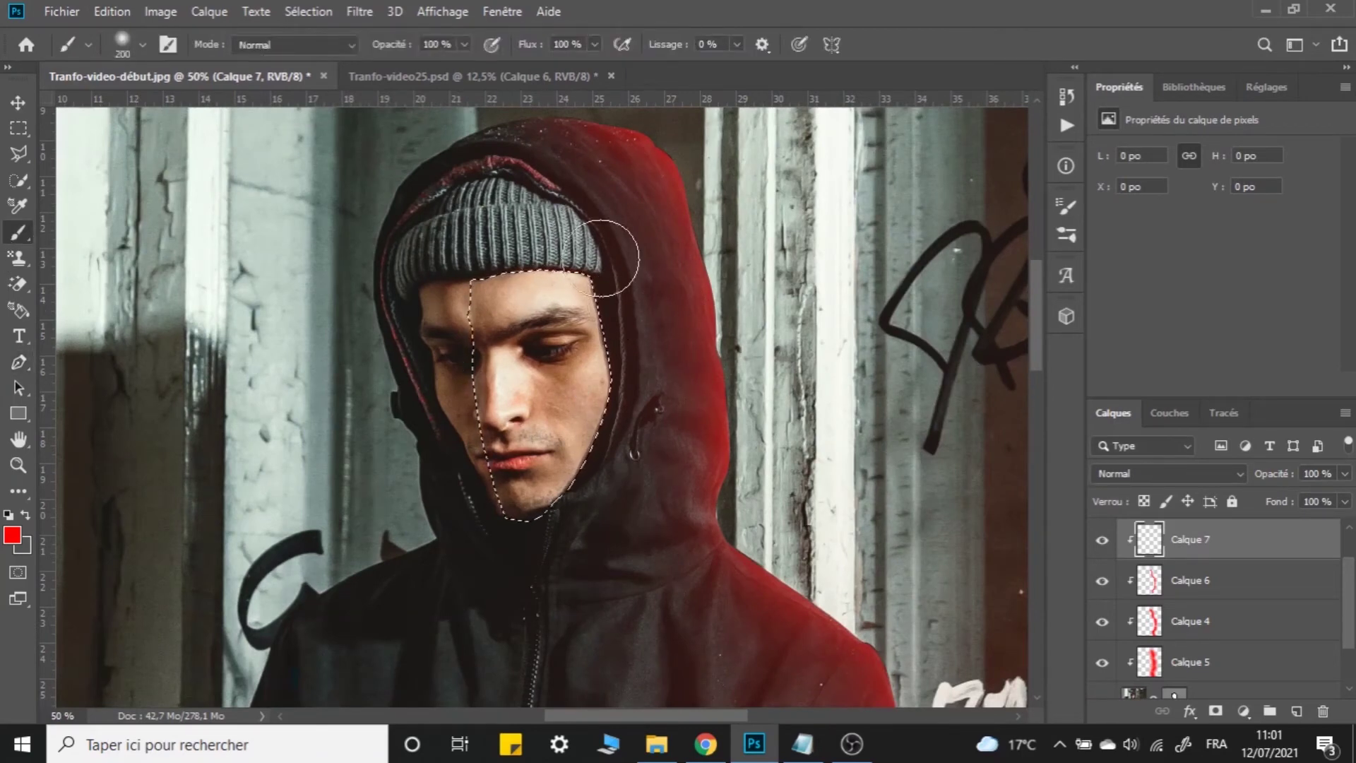
left_click(142, 43)
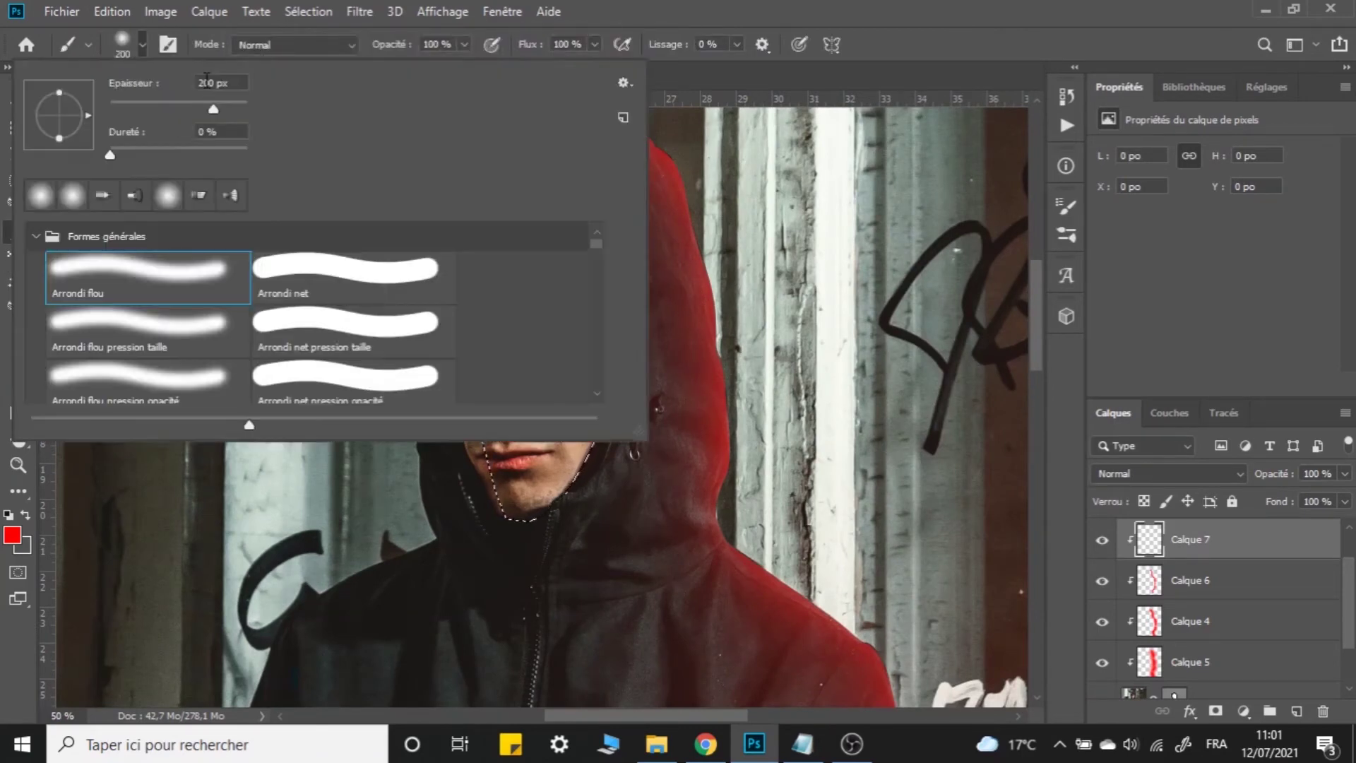
type("500")
key("Return")
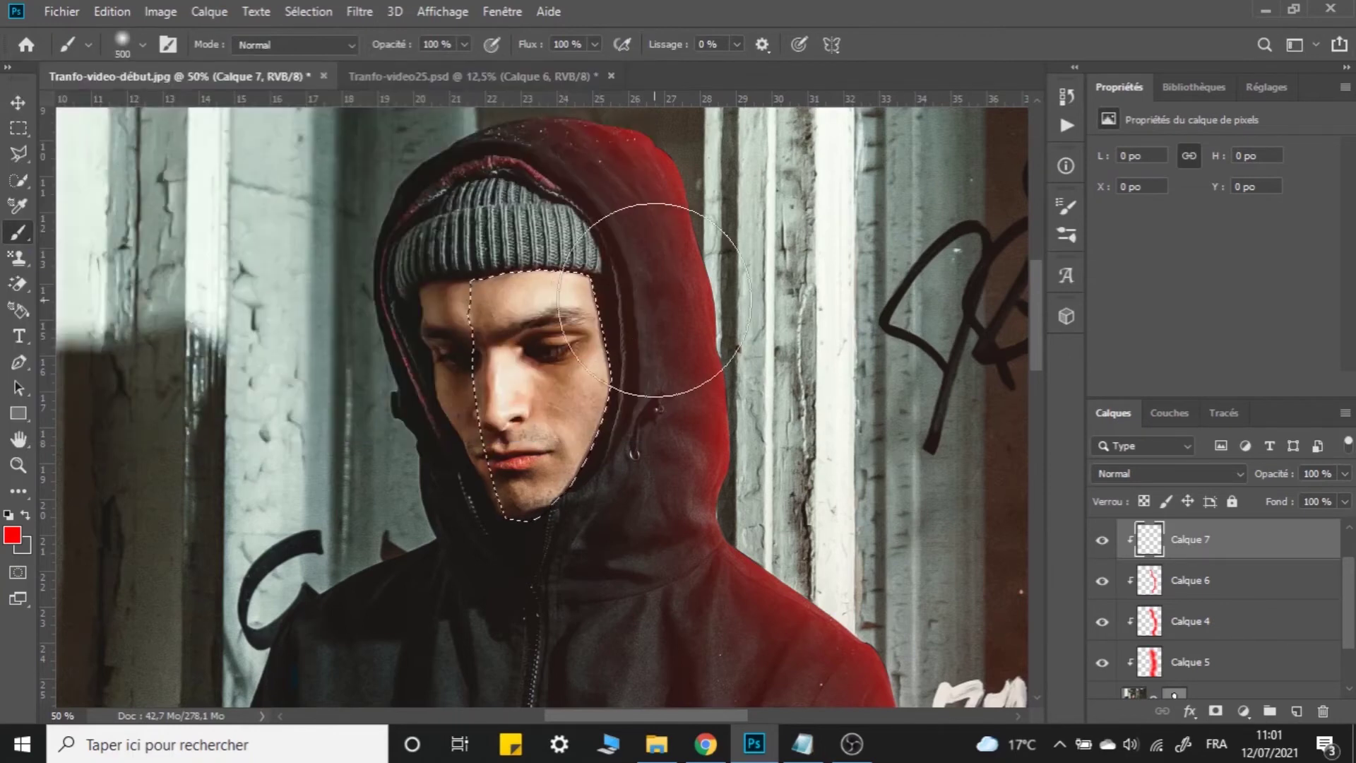
left_click_drag(633, 272, 665, 423)
Add another clipped layer above Calque 7 and paint a narrower red light on the face edge with a 200 px brush.
left_click(1296, 712)
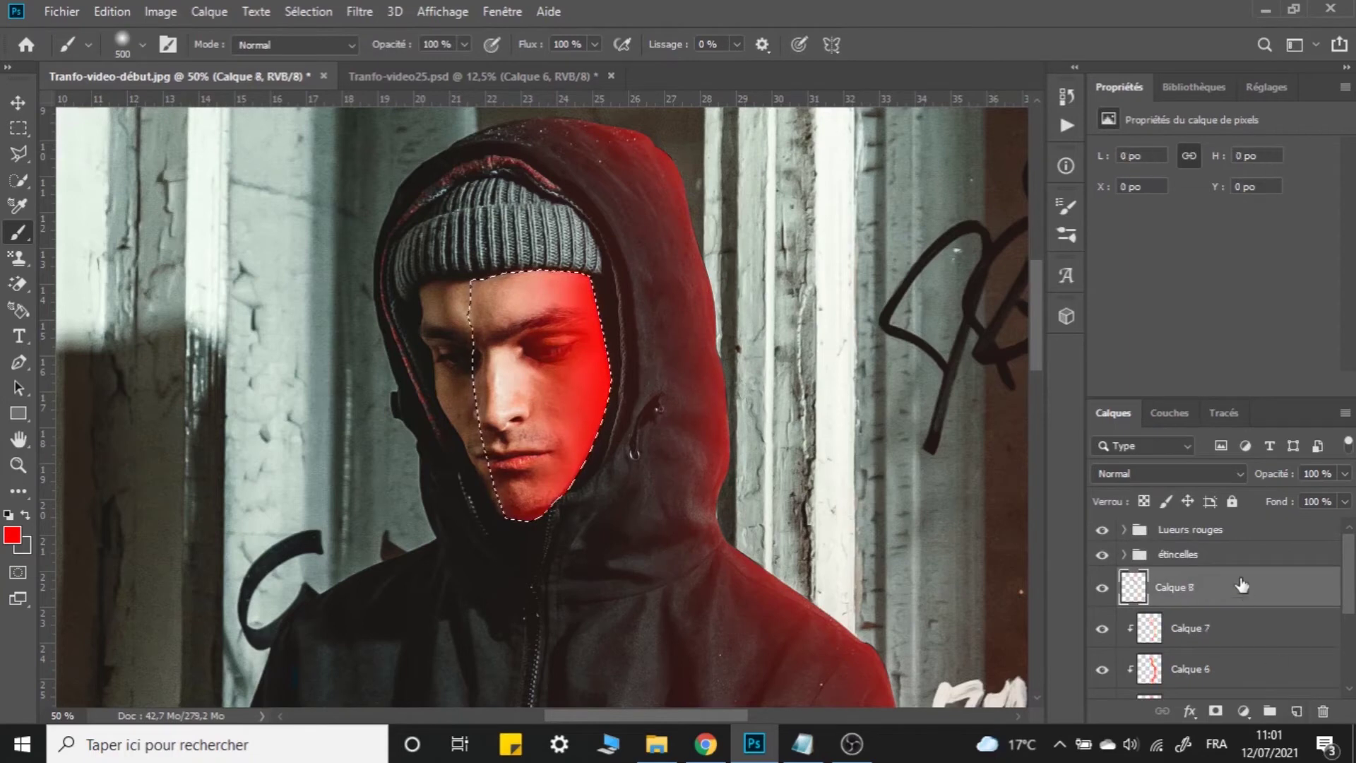
left_click(1246, 600, "alt")
left_click(142, 44)
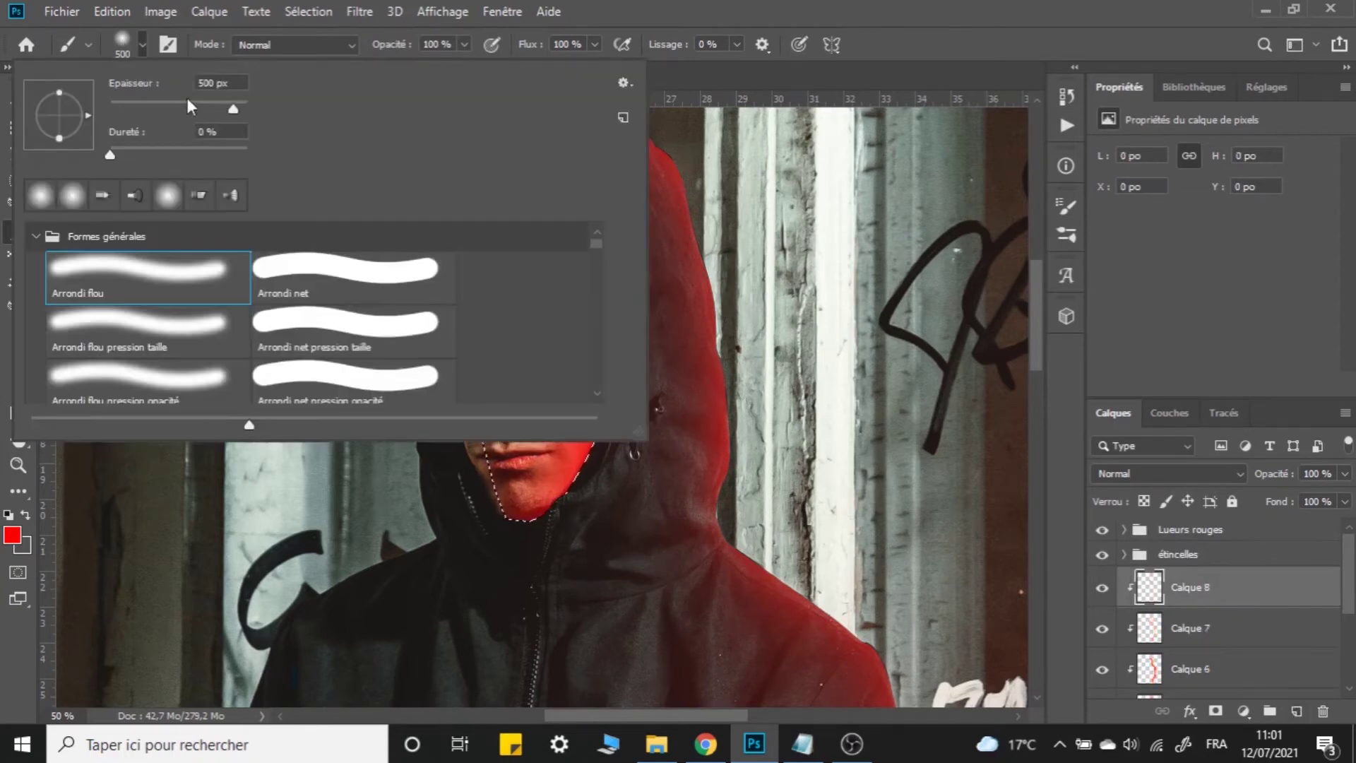
type("200")
key("Return")
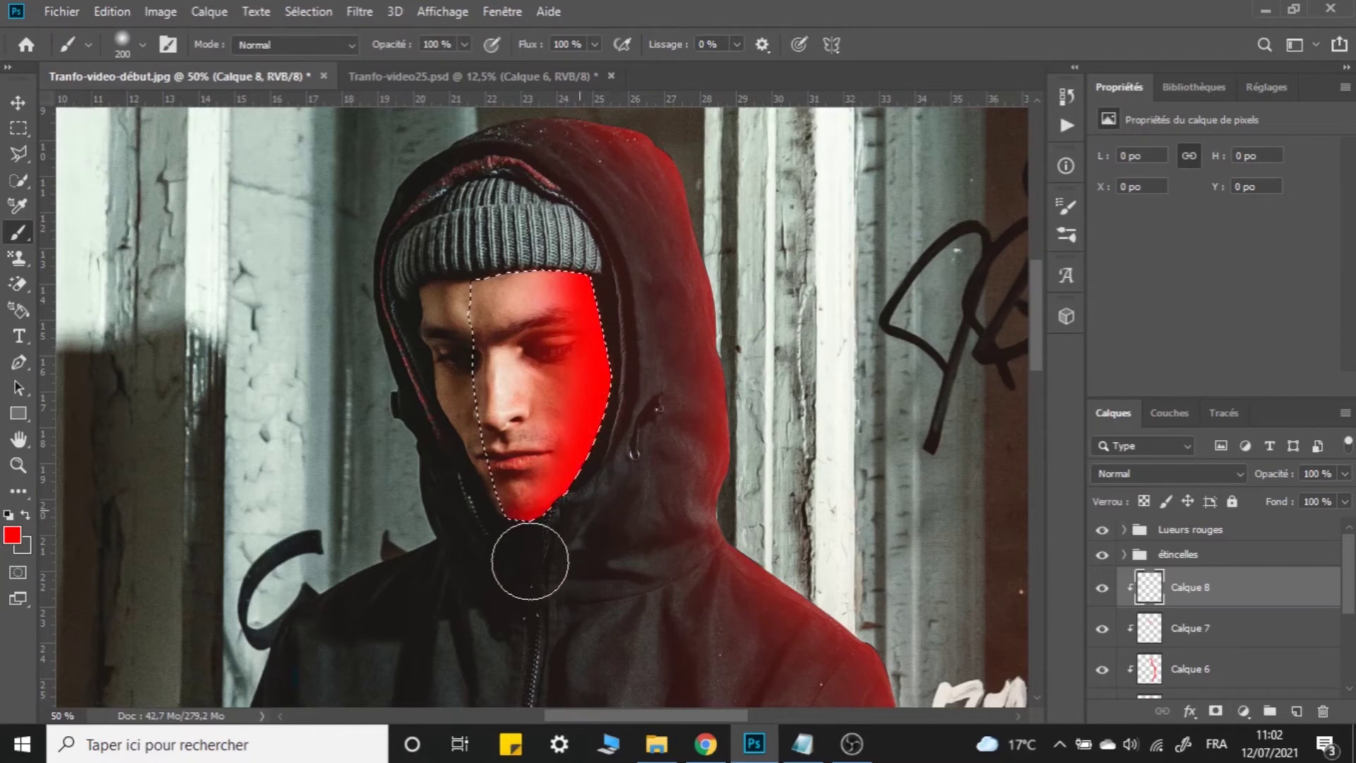
Lower the opacity of Calque 7 to 27 % and Calque 8 to 34 %, and clear the face selection.
left_click(1232, 639)
left_click(1346, 474)
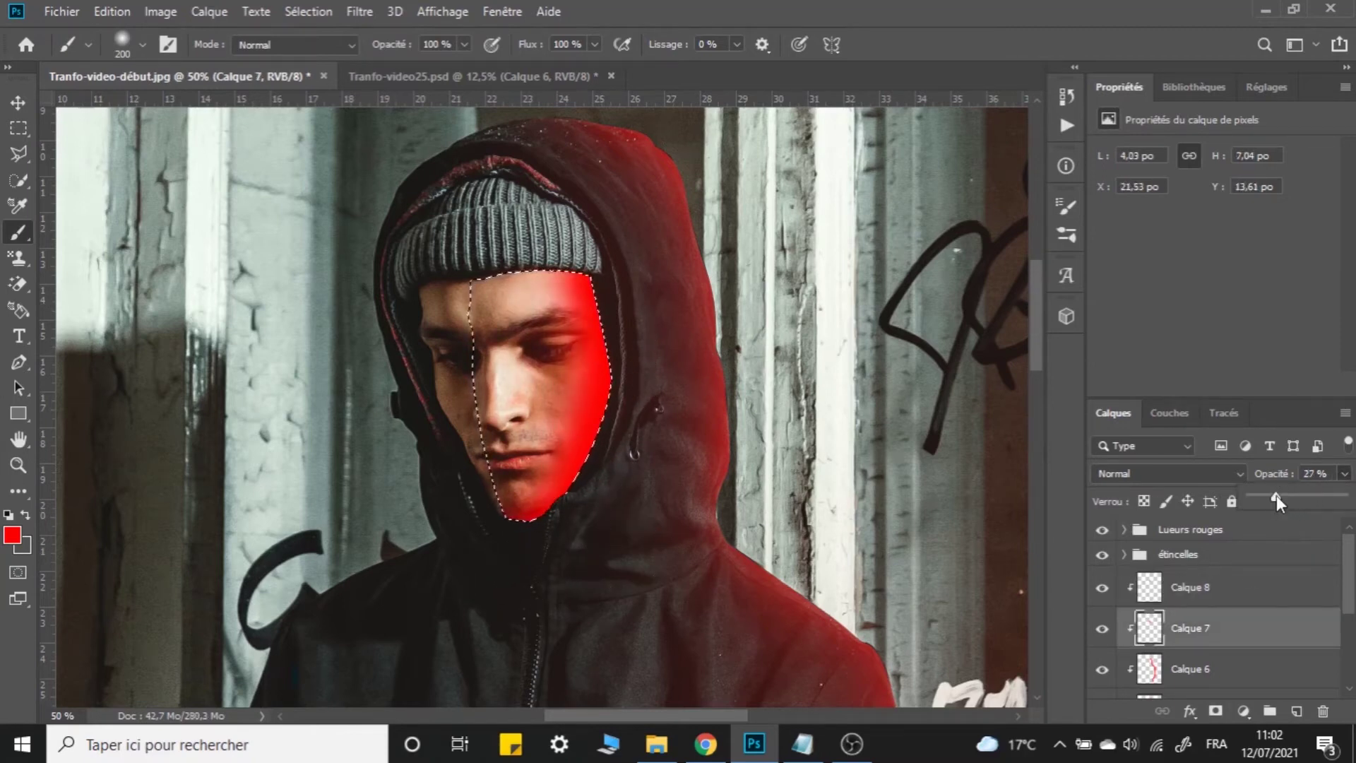
left_click(1265, 587)
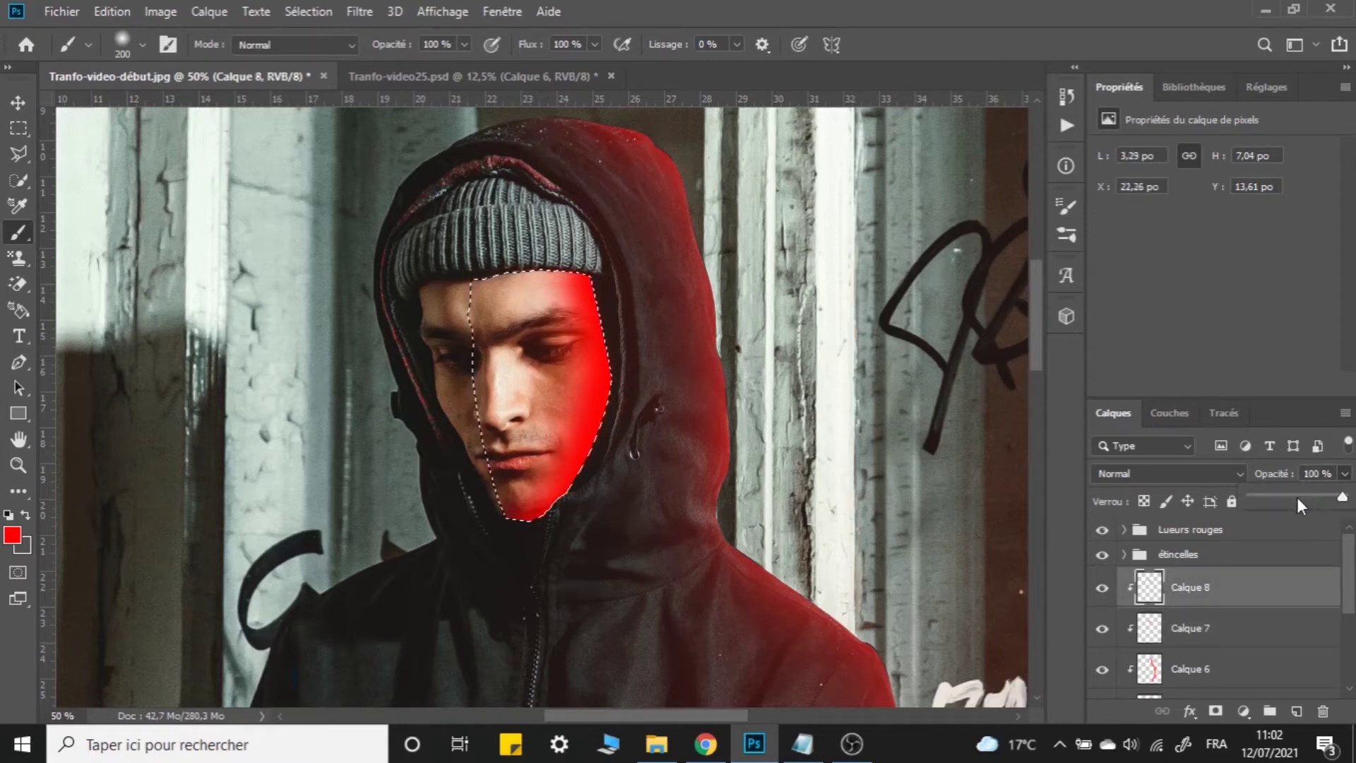
left_click_drag(1282, 499, 1280, 499)
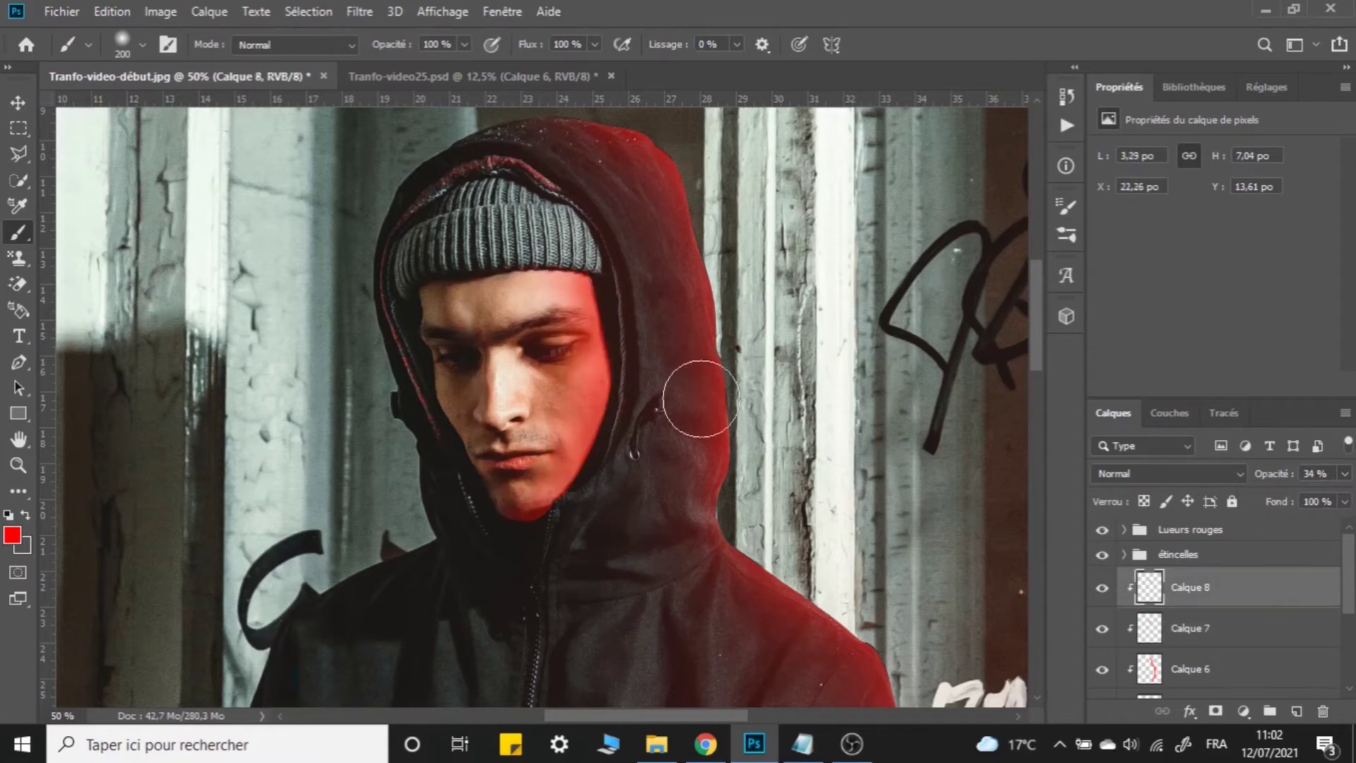
Check the face light at different scales and add a layer mask to Calque 8.
left_click(17, 102)
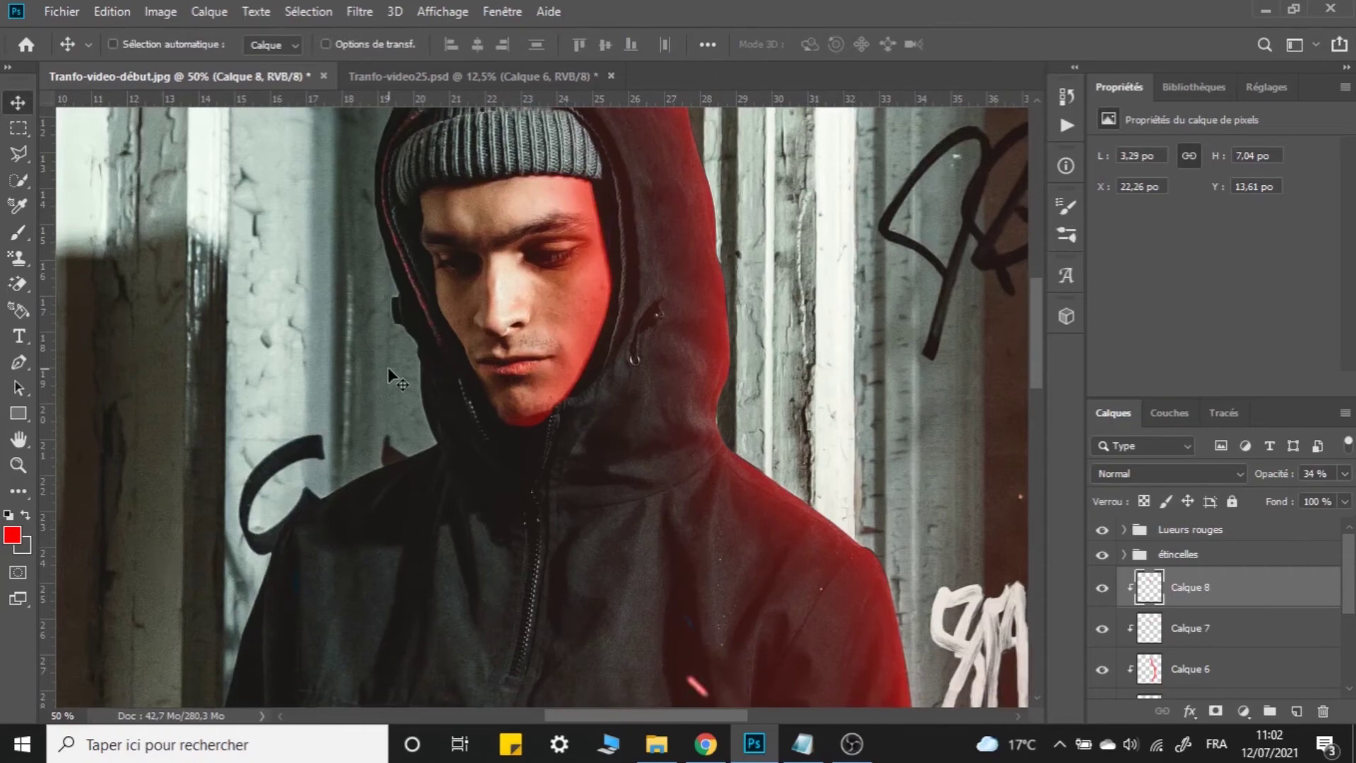
key("ctrl+minus")
key("ctrl+minus")
key("ctrl+plus")
key("ctrl+plus")
key("ctrl+plus")
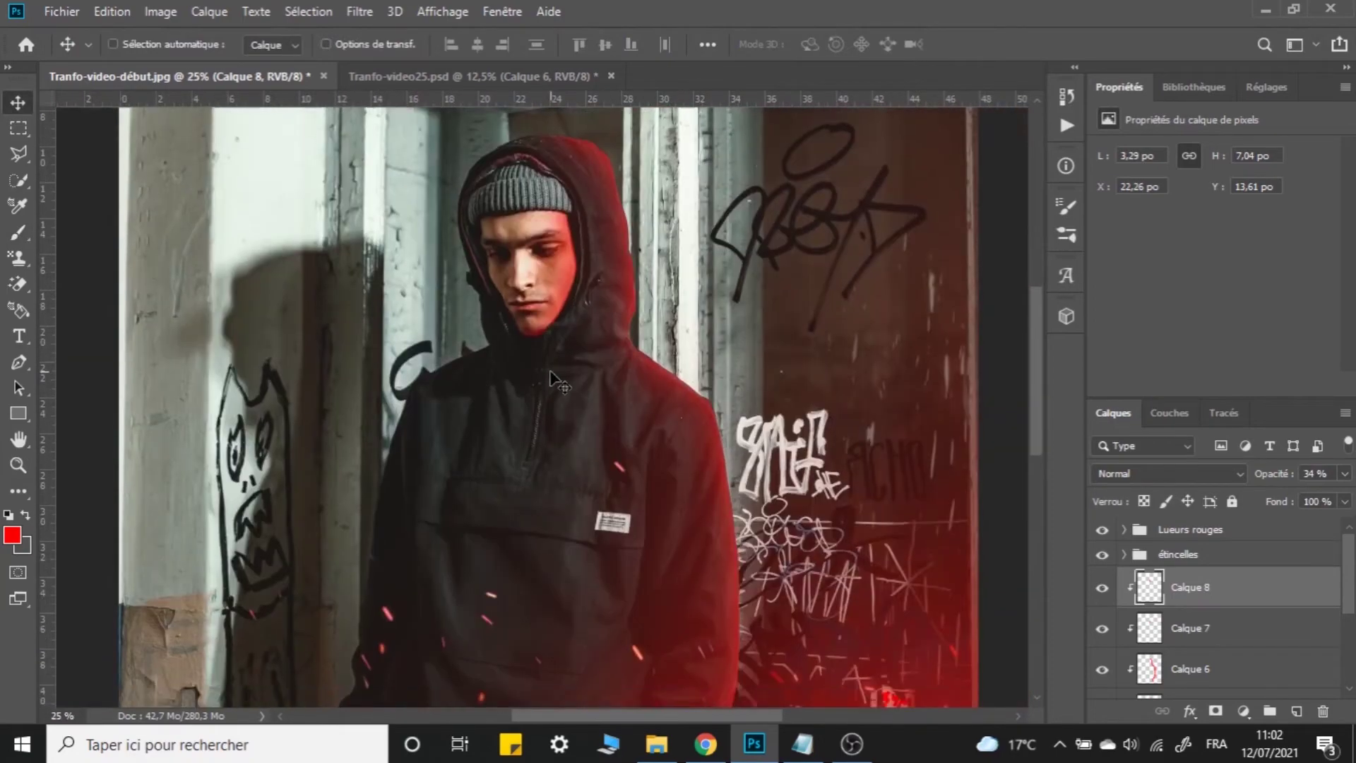
key("ctrl+plus")
key("ctrl+plus")
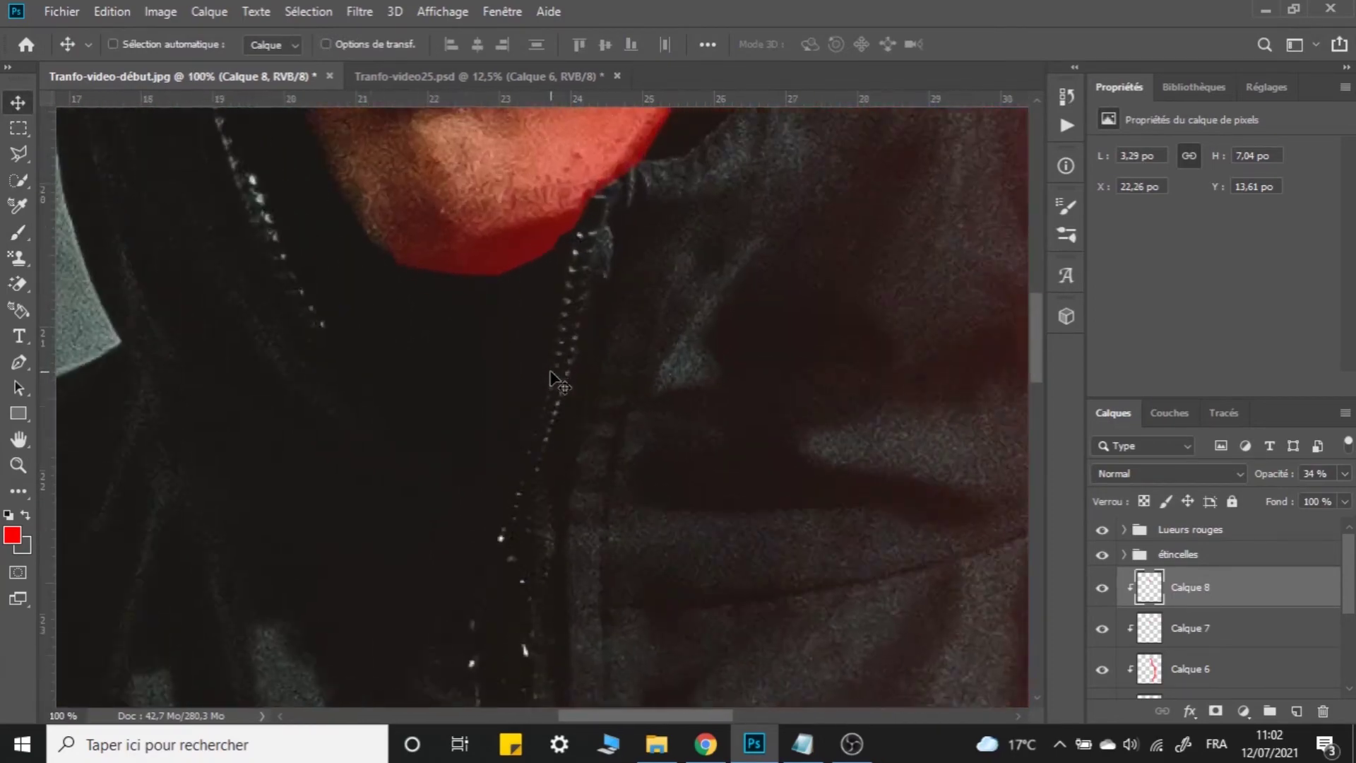
left_click(1215, 711)
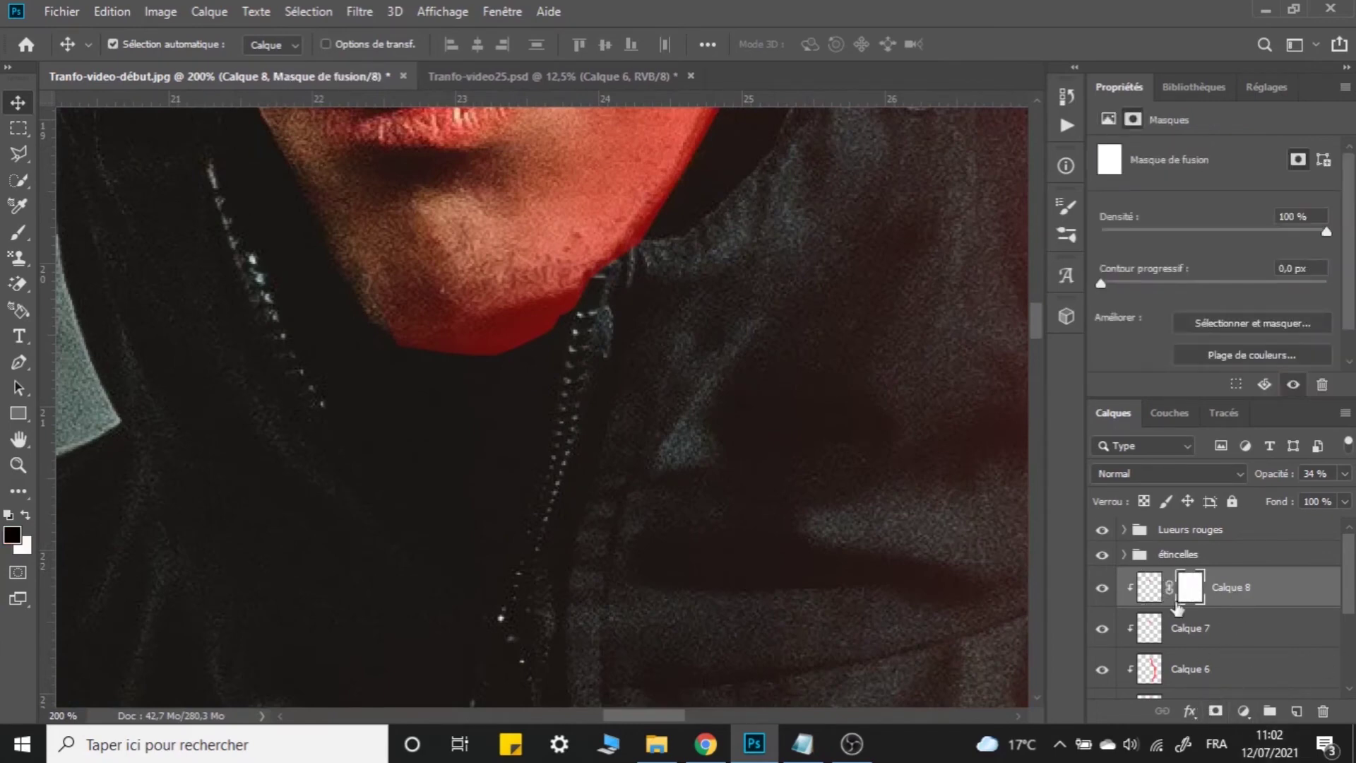
Mask out the red spill below the chin on Calque 8 with a soft 60 px black brush.
left_click(19, 232)
left_click(121, 44)
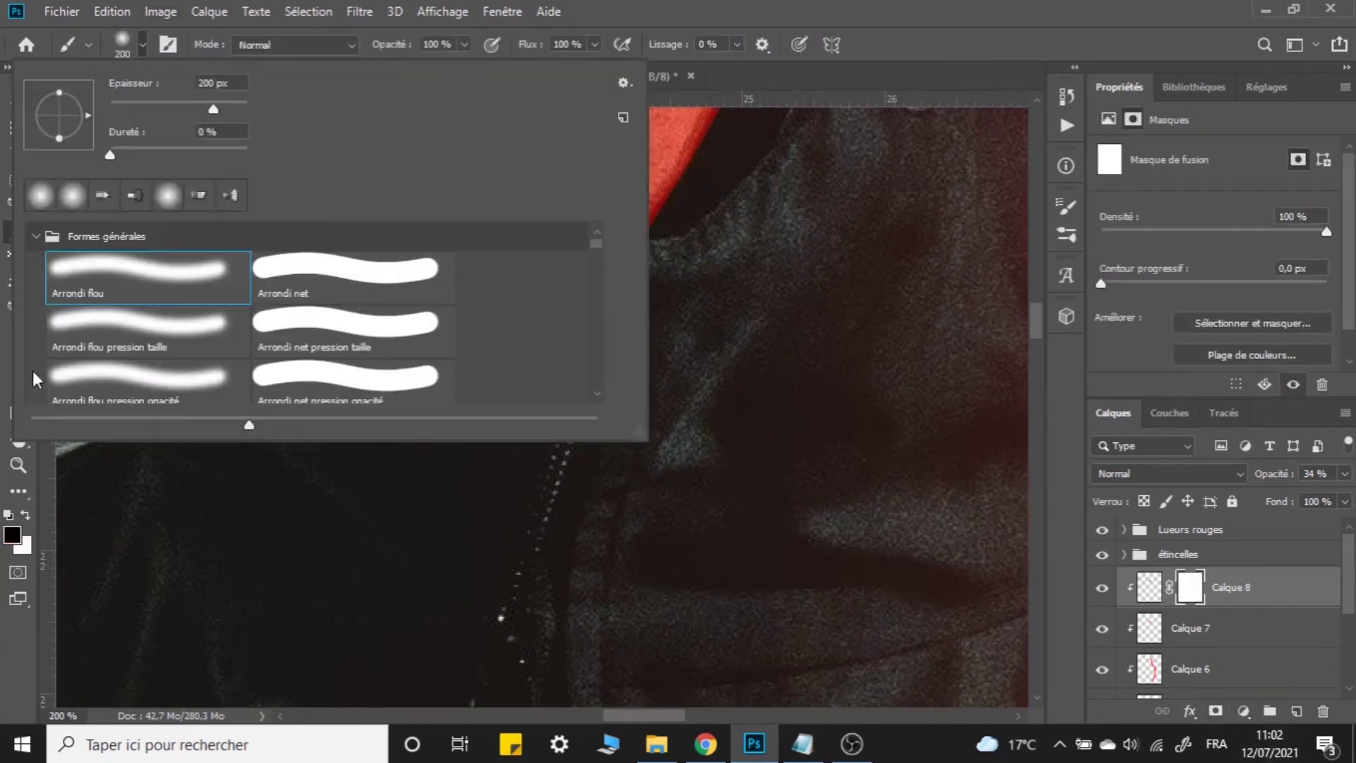
left_click(155, 103)
left_click(125, 43)
scroll(681, 426, "up", 1)
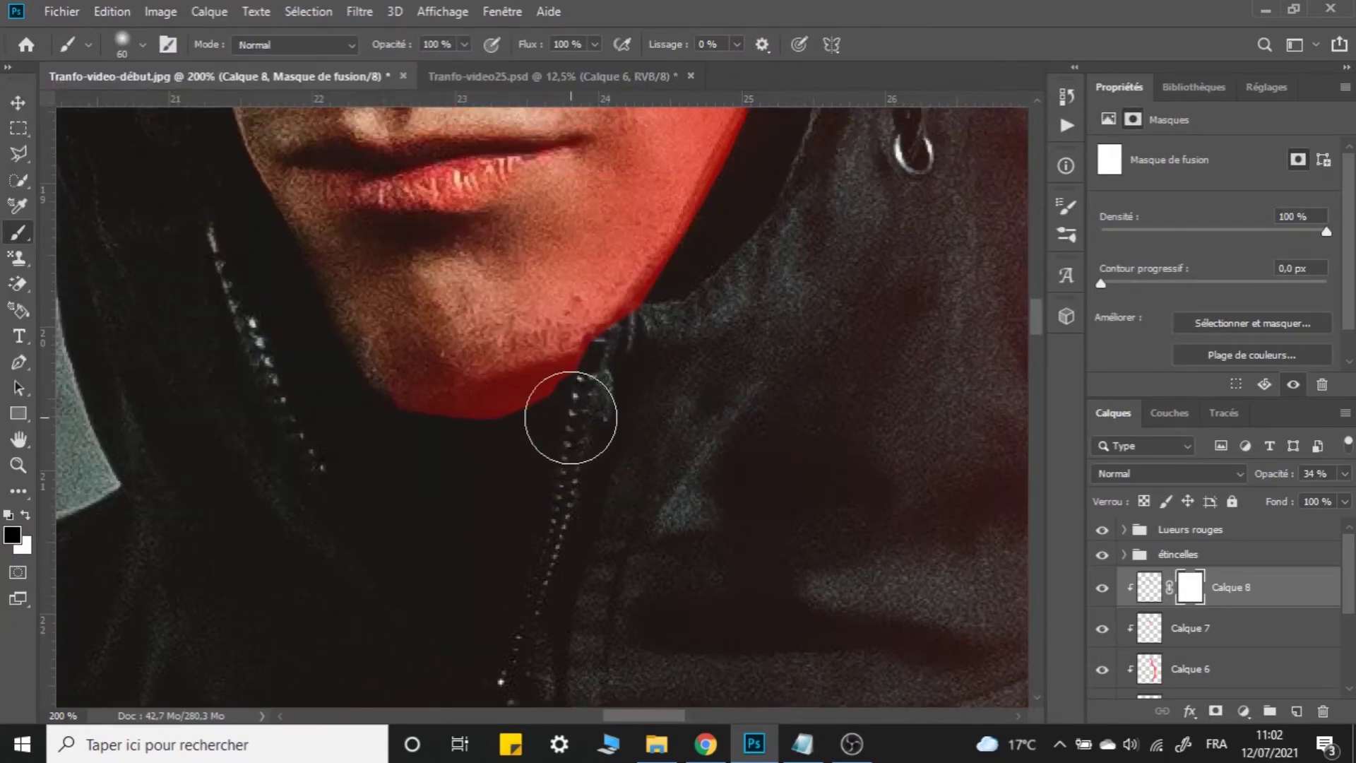
mouse_move(537, 460)
left_mouse_down()
mouse_move(515, 456)
mouse_move(579, 439)
mouse_move(463, 464)
left_mouse_up()
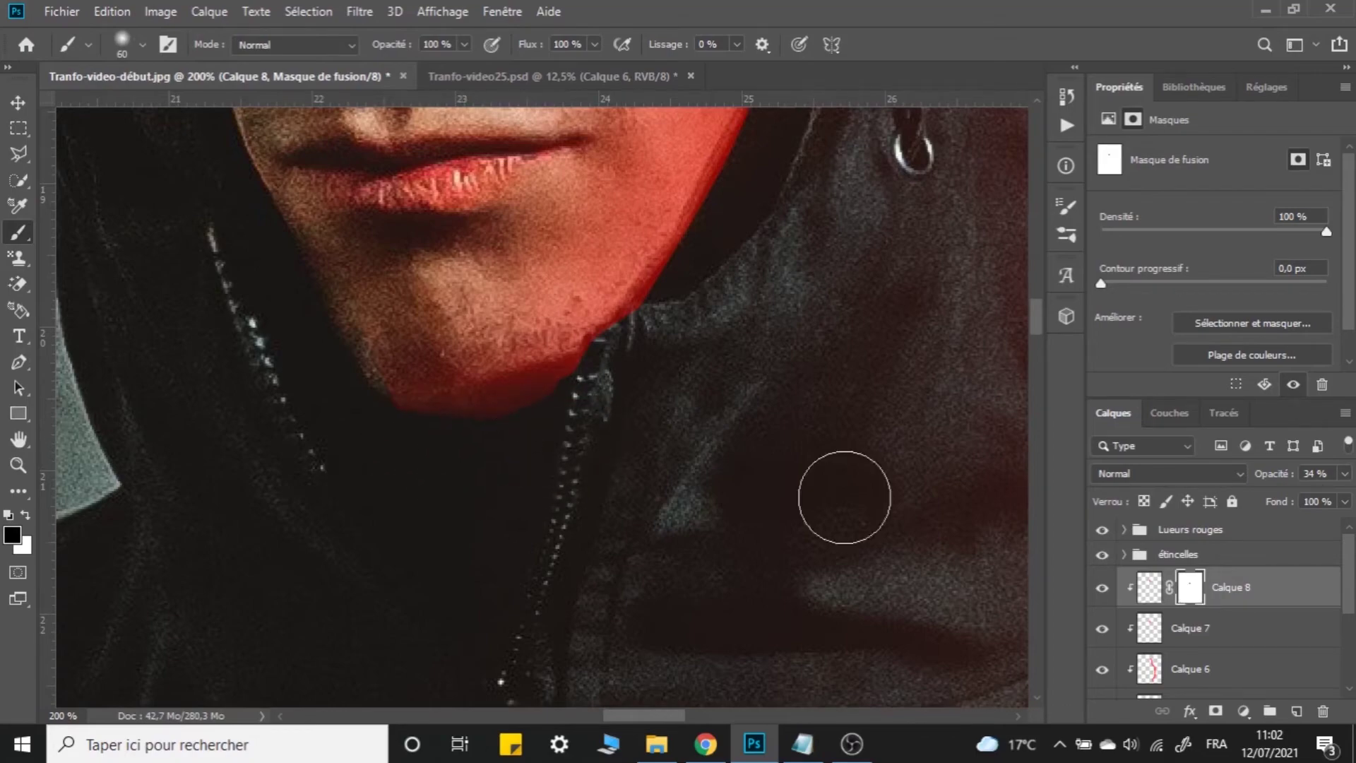
Hide Calque 7 and mask out the red spilling past the cheek edge on Calque 8.
left_click(1104, 628)
scroll(699, 287, "up", 15)
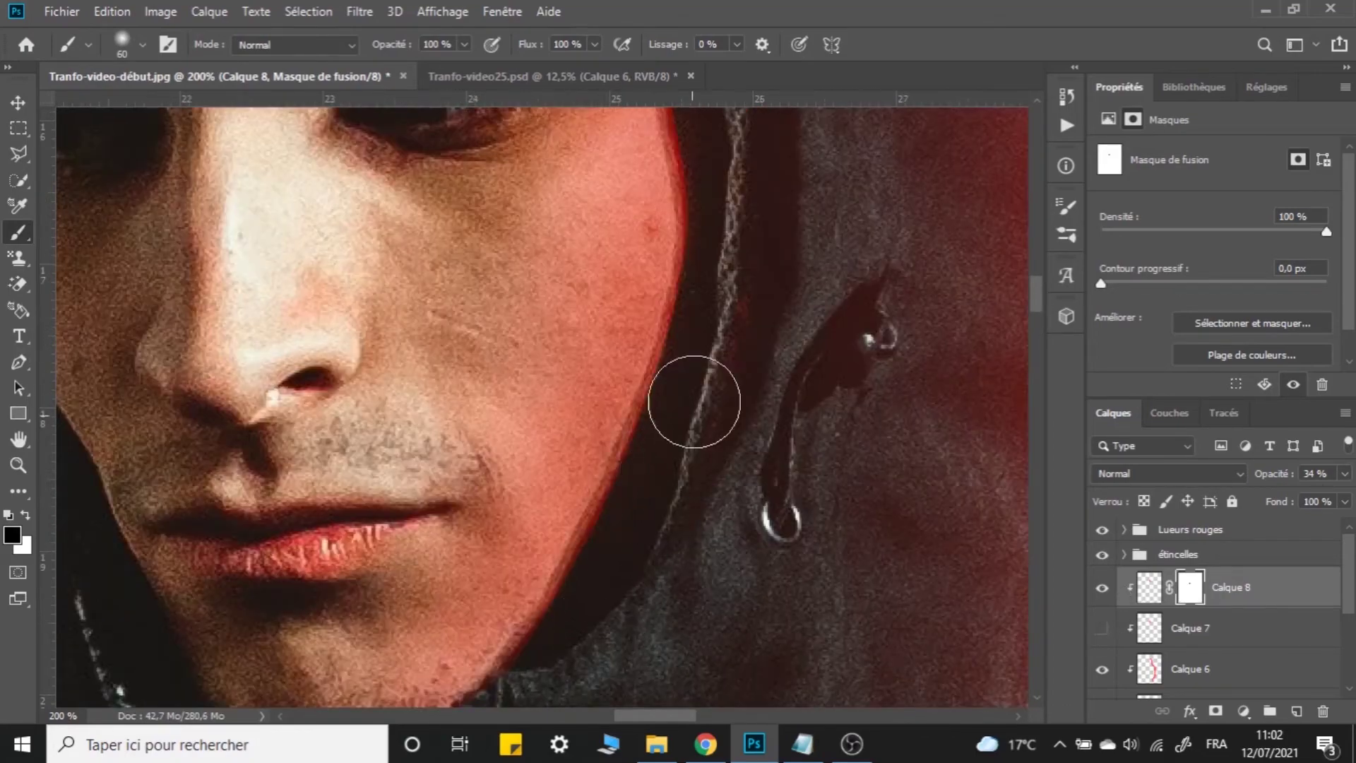
scroll(637, 368, "down", 8)
scroll(637, 368, "right", 5)
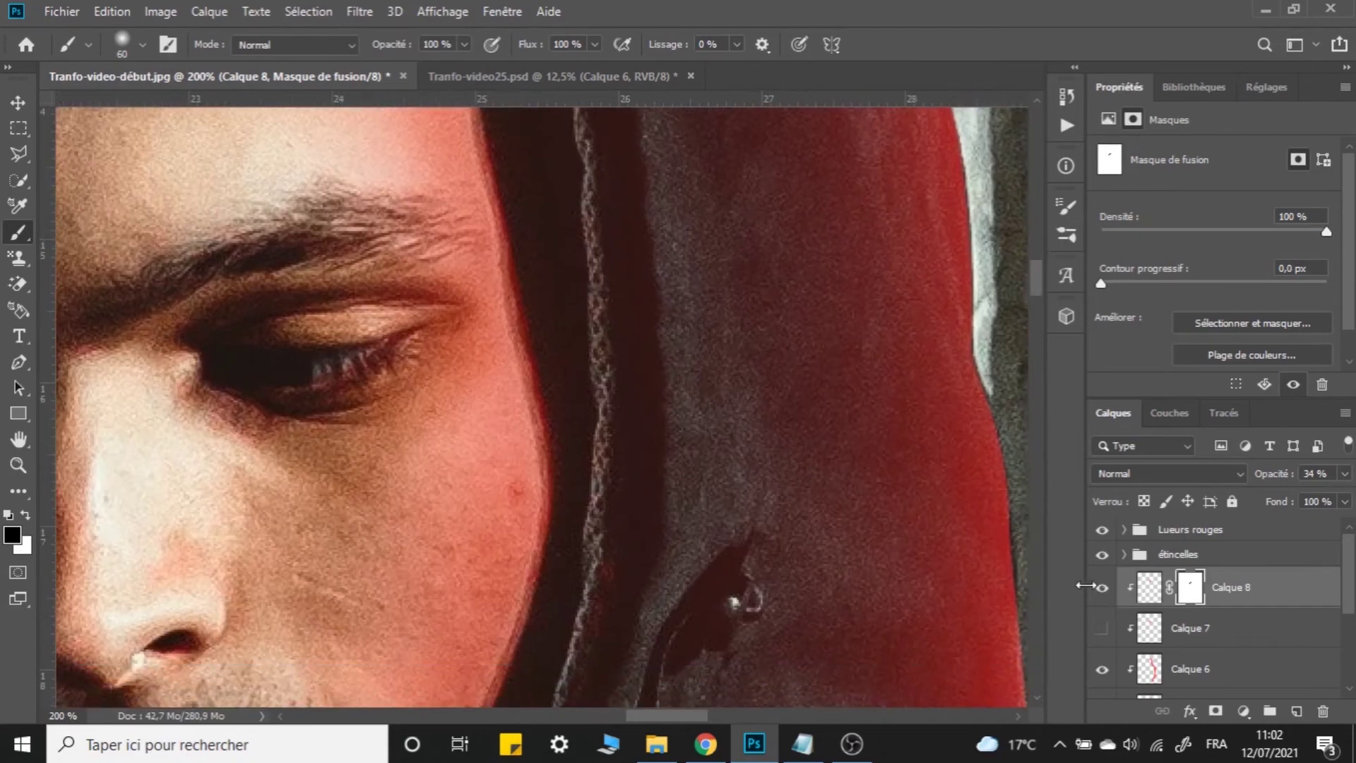
Hide Calque 8, show Calque 7 and add a layer mask to it.
left_click(1102, 587)
left_click(1102, 628)
left_click(1149, 628)
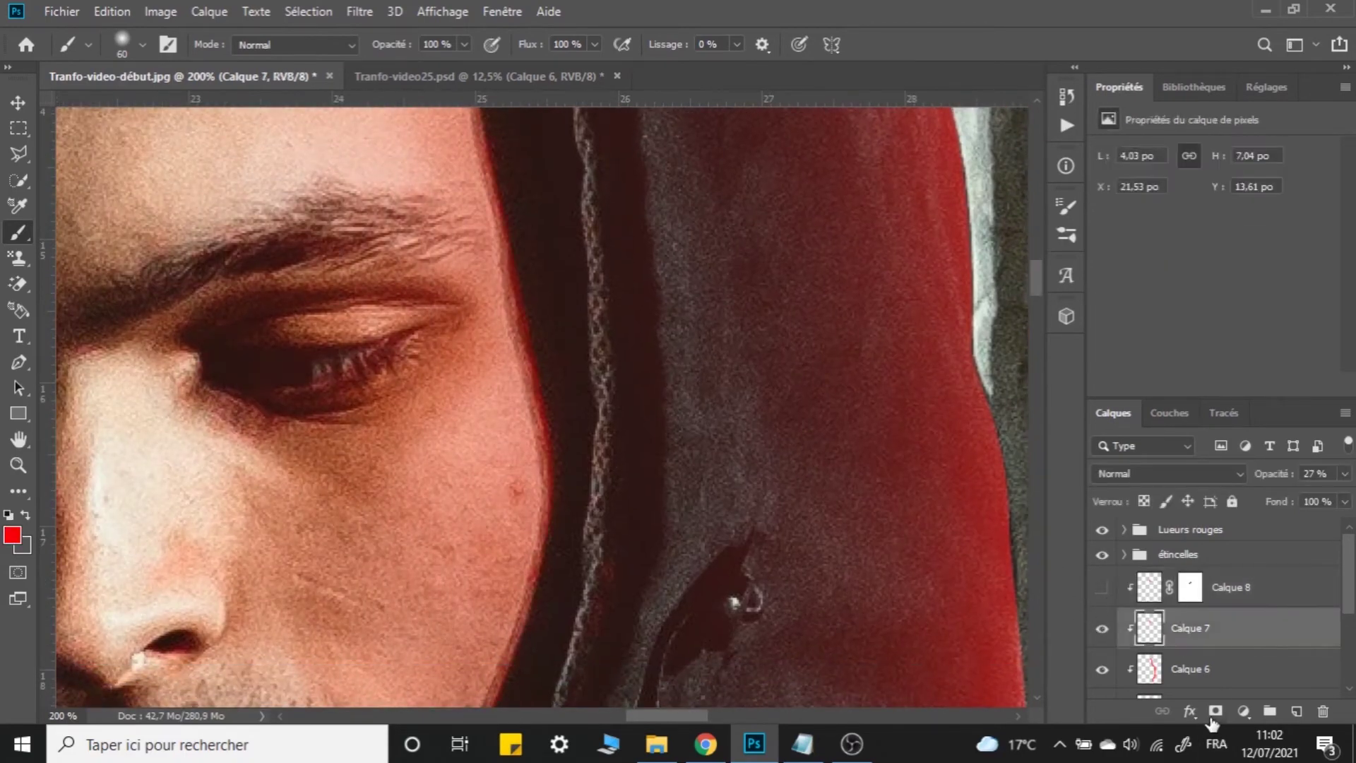
left_click(1190, 628)
Mask out the red spill past the cheek edge on Calque 7 with the soft 60 px black brush.
scroll(597, 424, "up", 5)
scroll(530, 560, "down", 10)
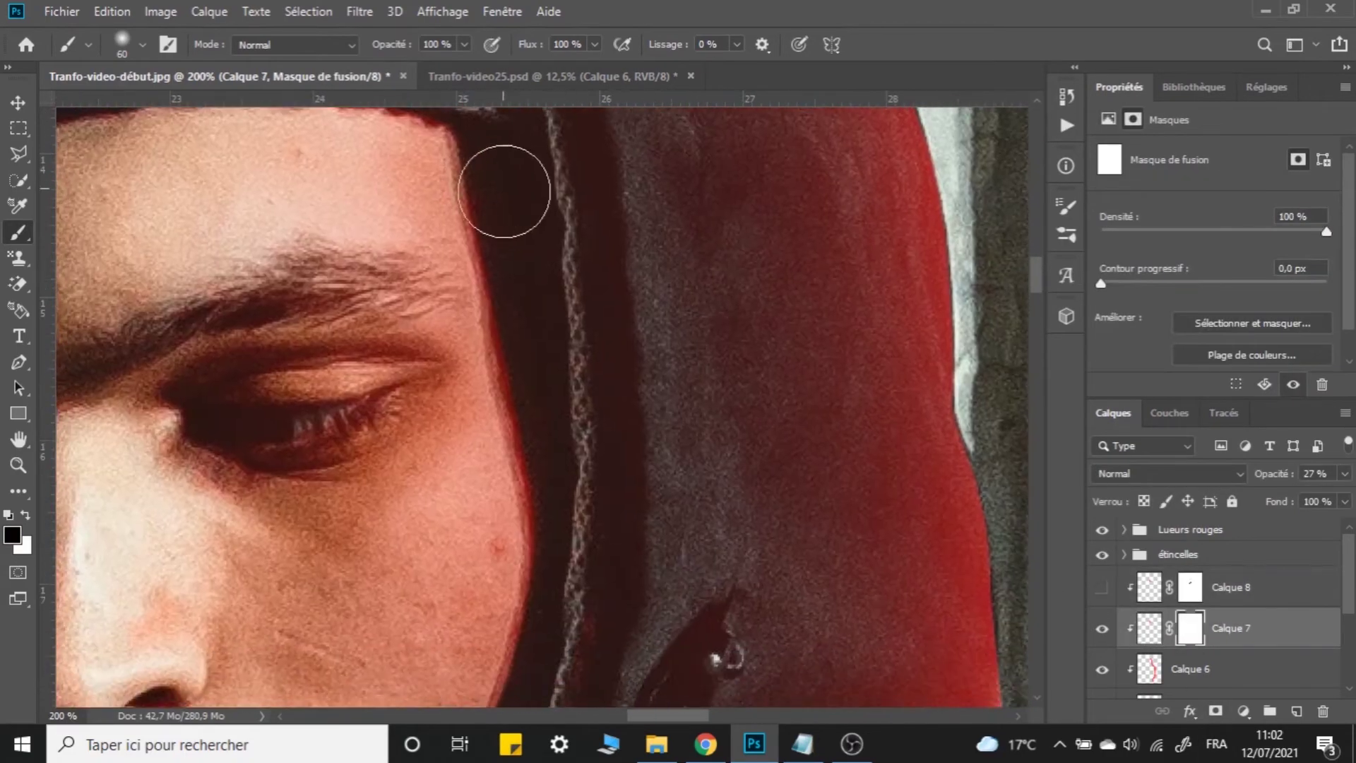
scroll(606, 236, "down", 5)
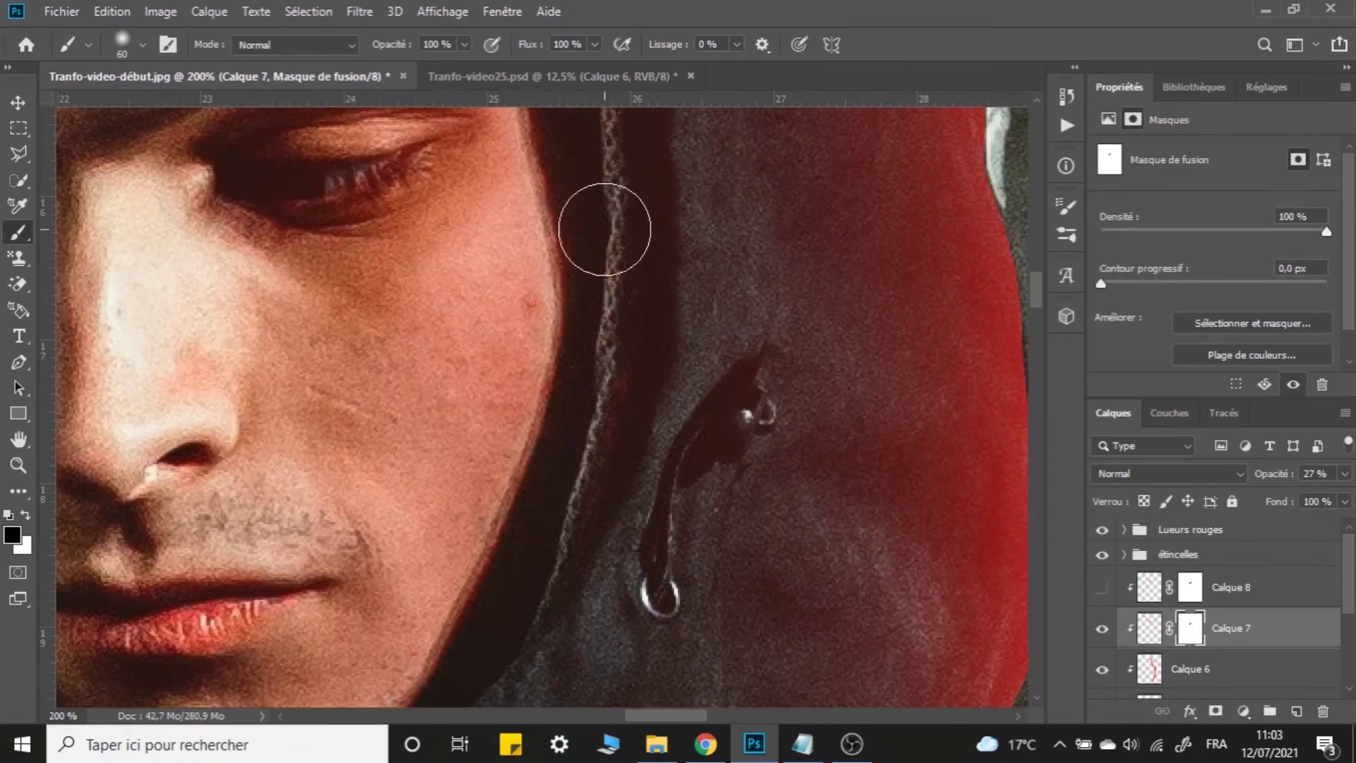
key("v")
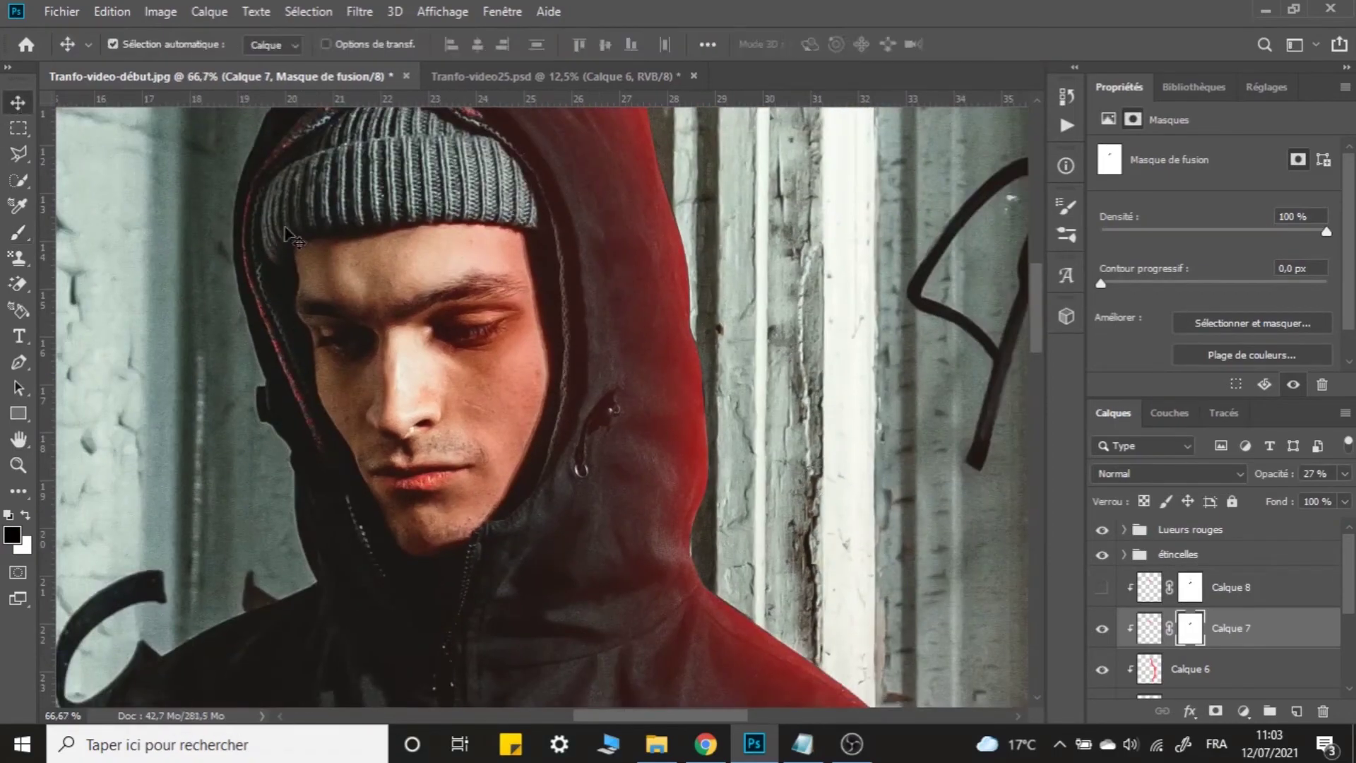
scroll(616, 394, "down", 1)
scroll(619, 399, "down", 2)
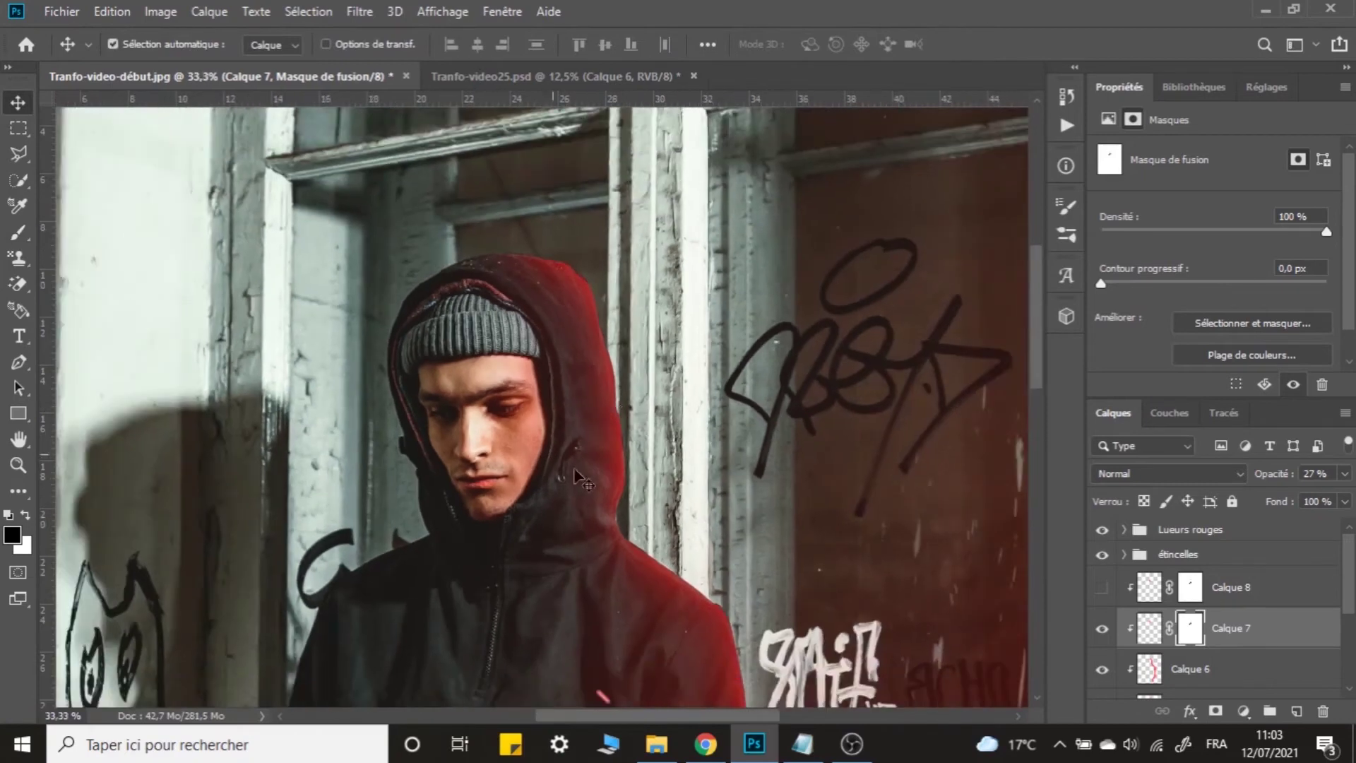
Show Calque 8 and set its blend mode to Eclaircir and its opacity to 76 %.
left_click(1251, 604)
left_click(1102, 588)
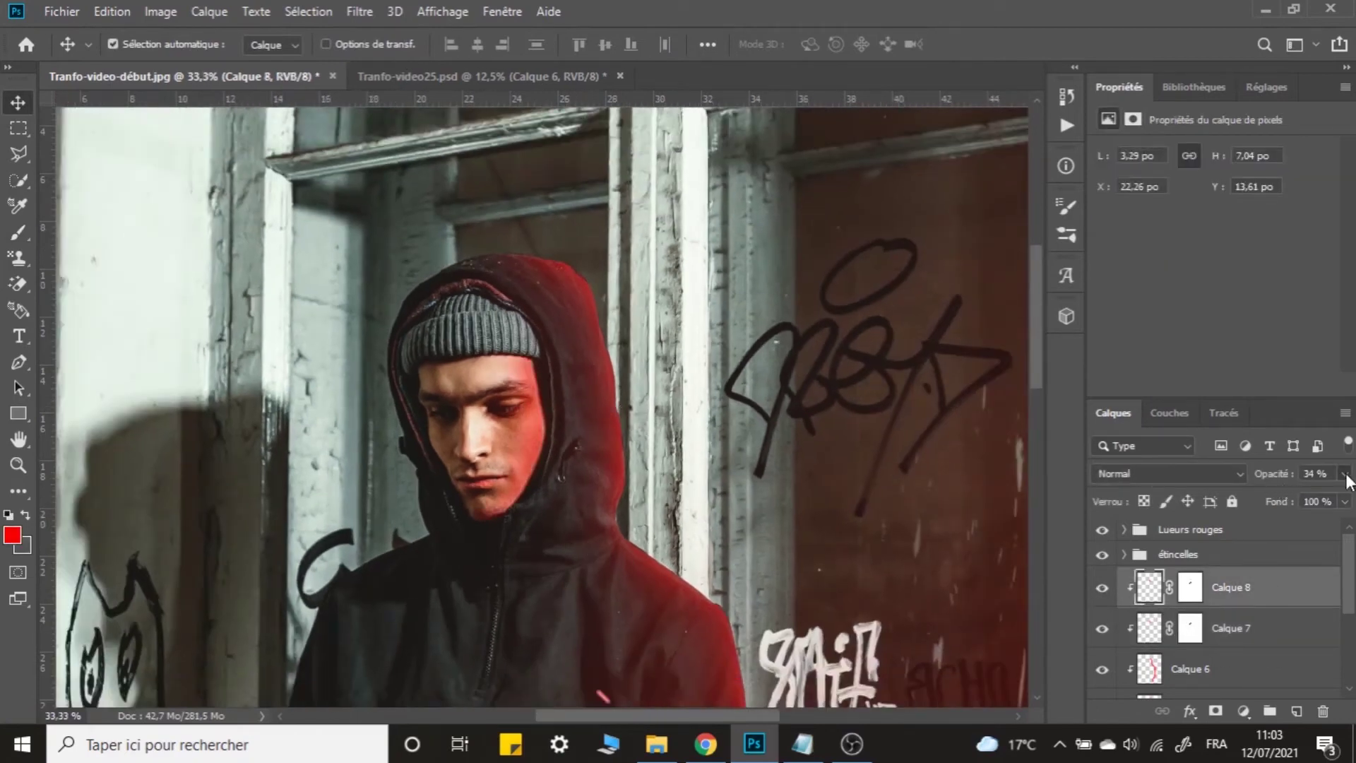
left_click_drag(1262, 493, 1273, 493)
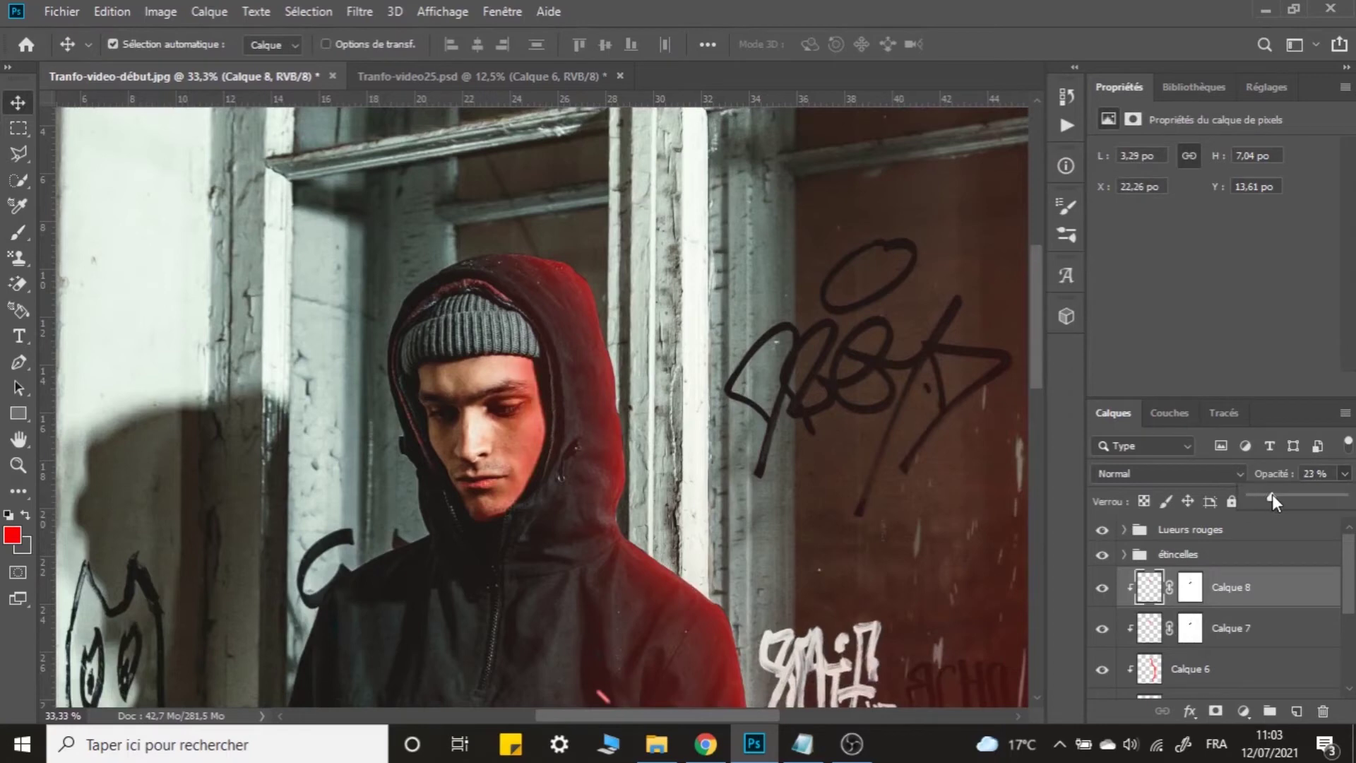
left_click(1164, 474)
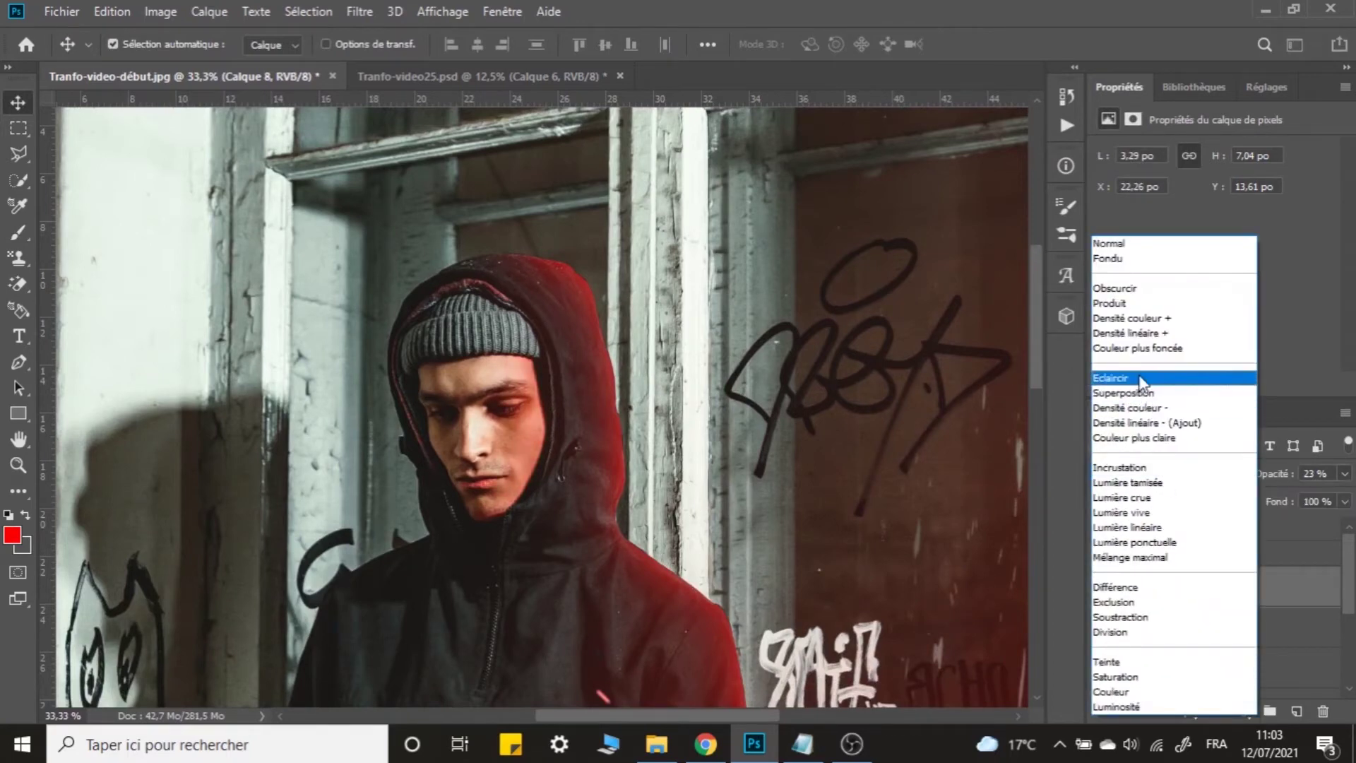
left_click(1335, 484)
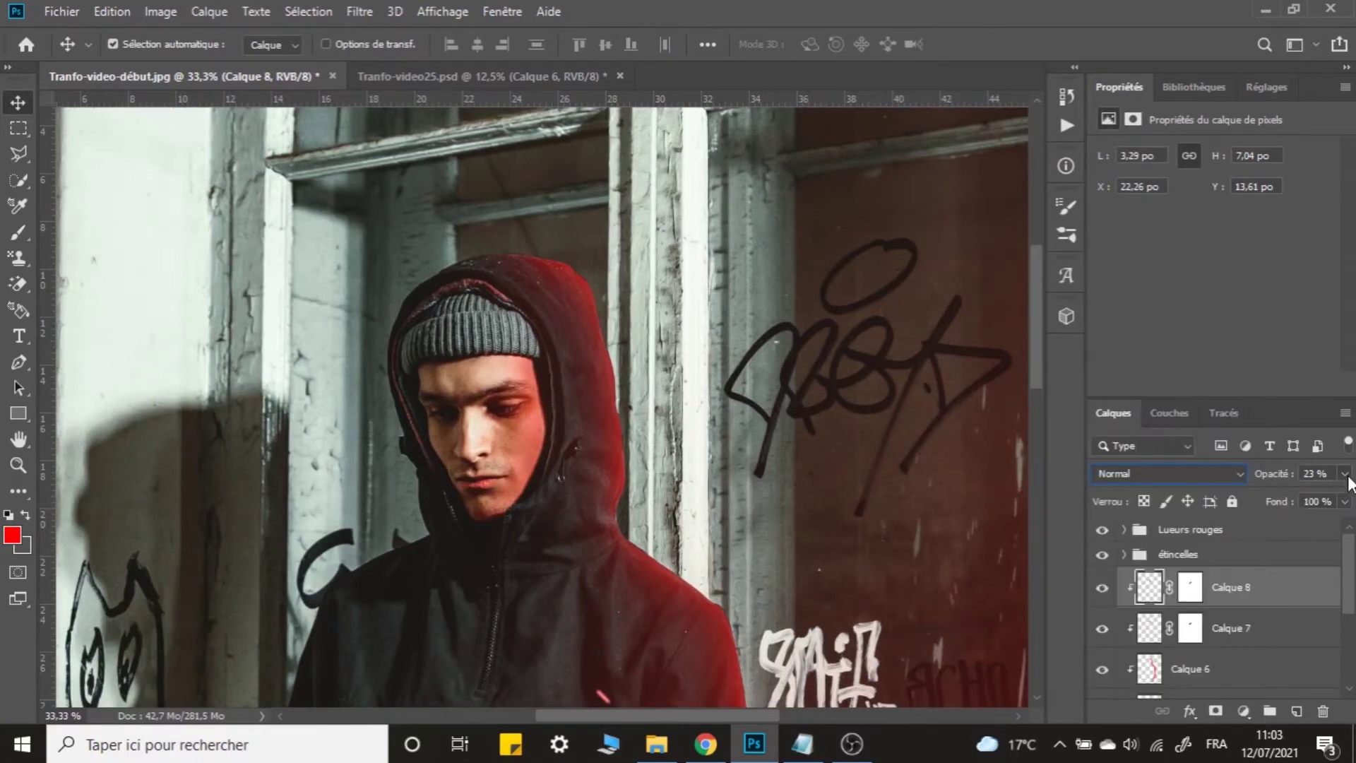
left_click(1346, 474)
left_click(1321, 497)
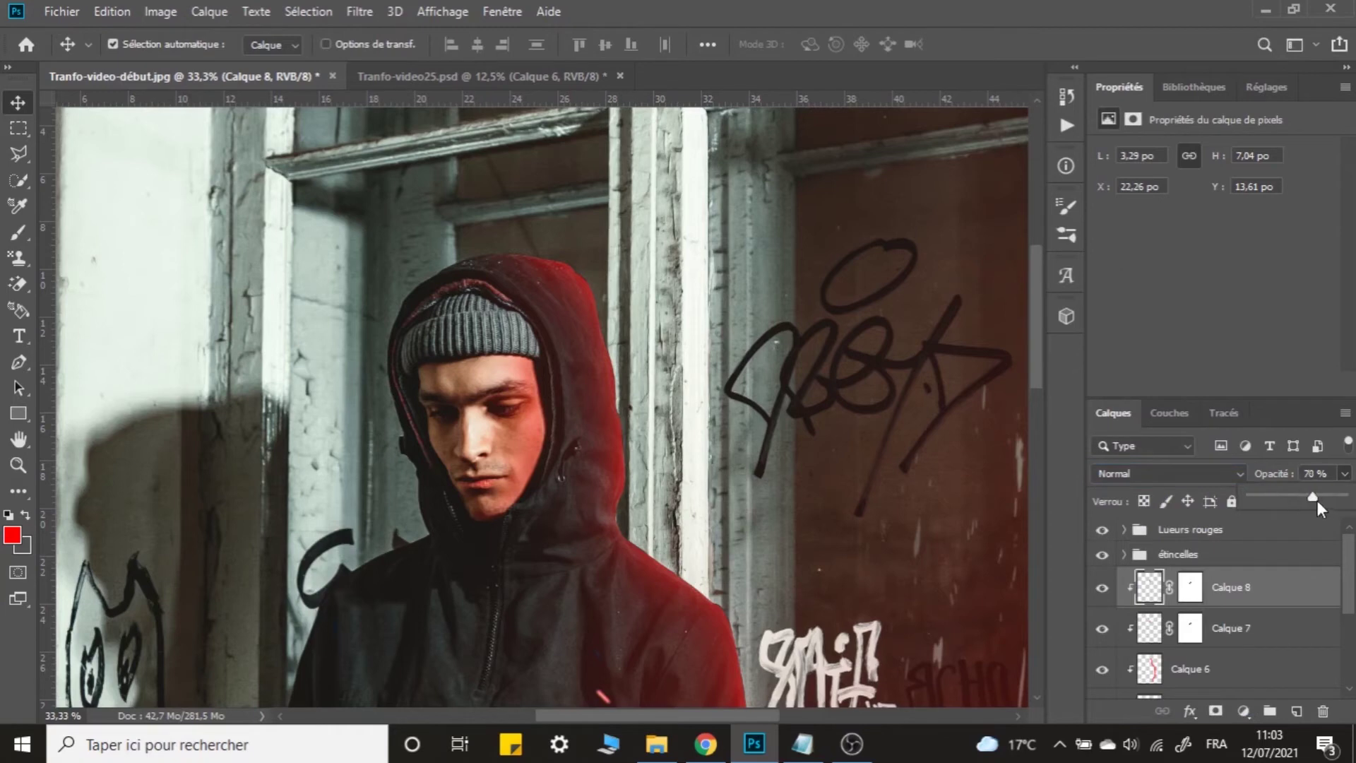
left_click(1116, 474)
key("Escape")
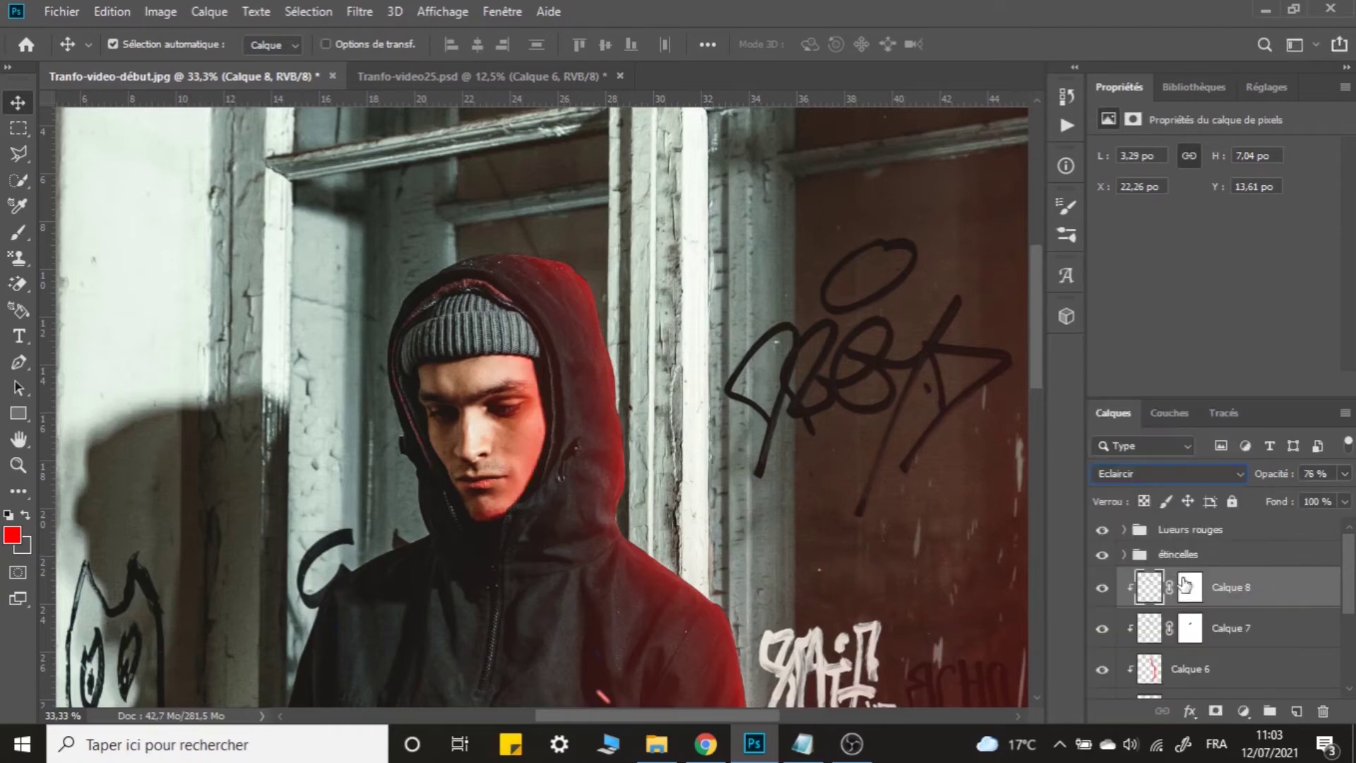
Set the opacity of Calque 7 to 30 %.
left_click(1272, 645)
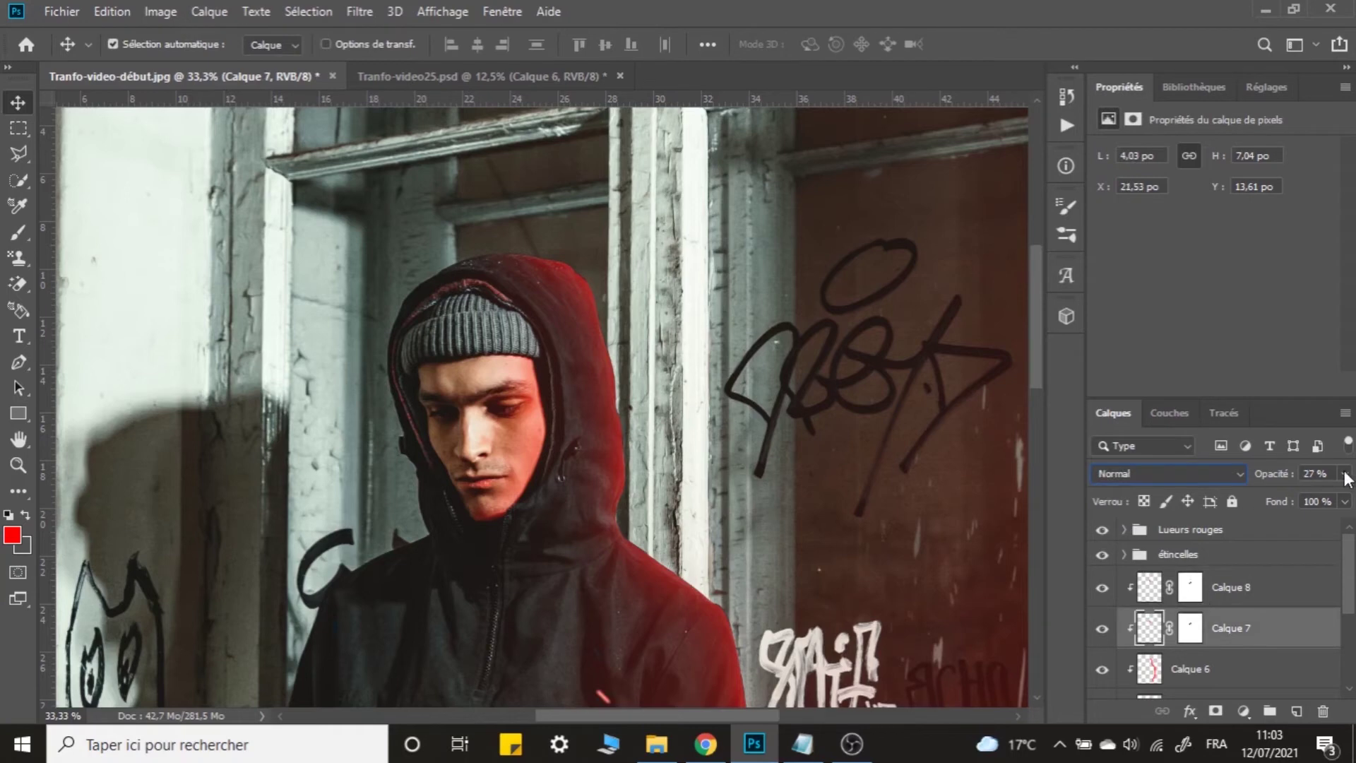
left_click_drag(1307, 496, 1295, 496)
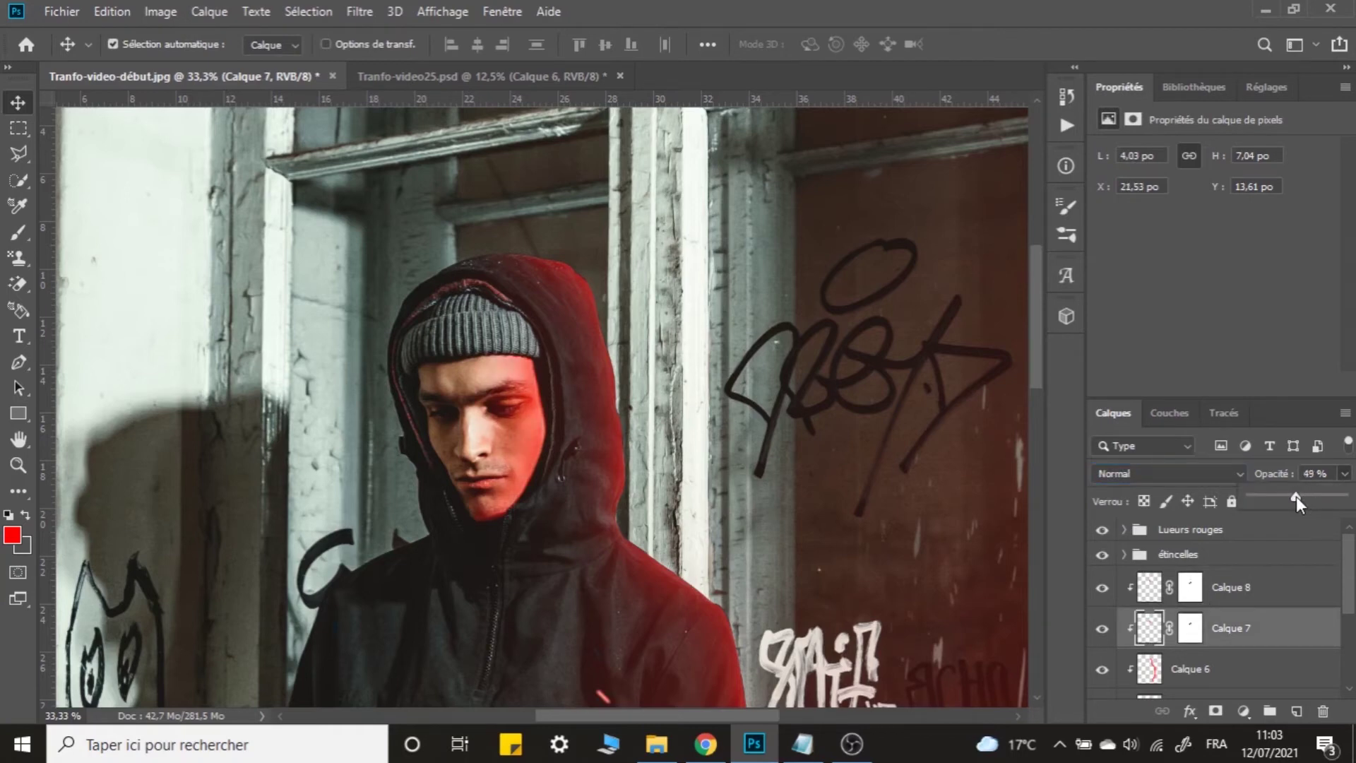
left_click(1279, 496)
left_click(1276, 640)
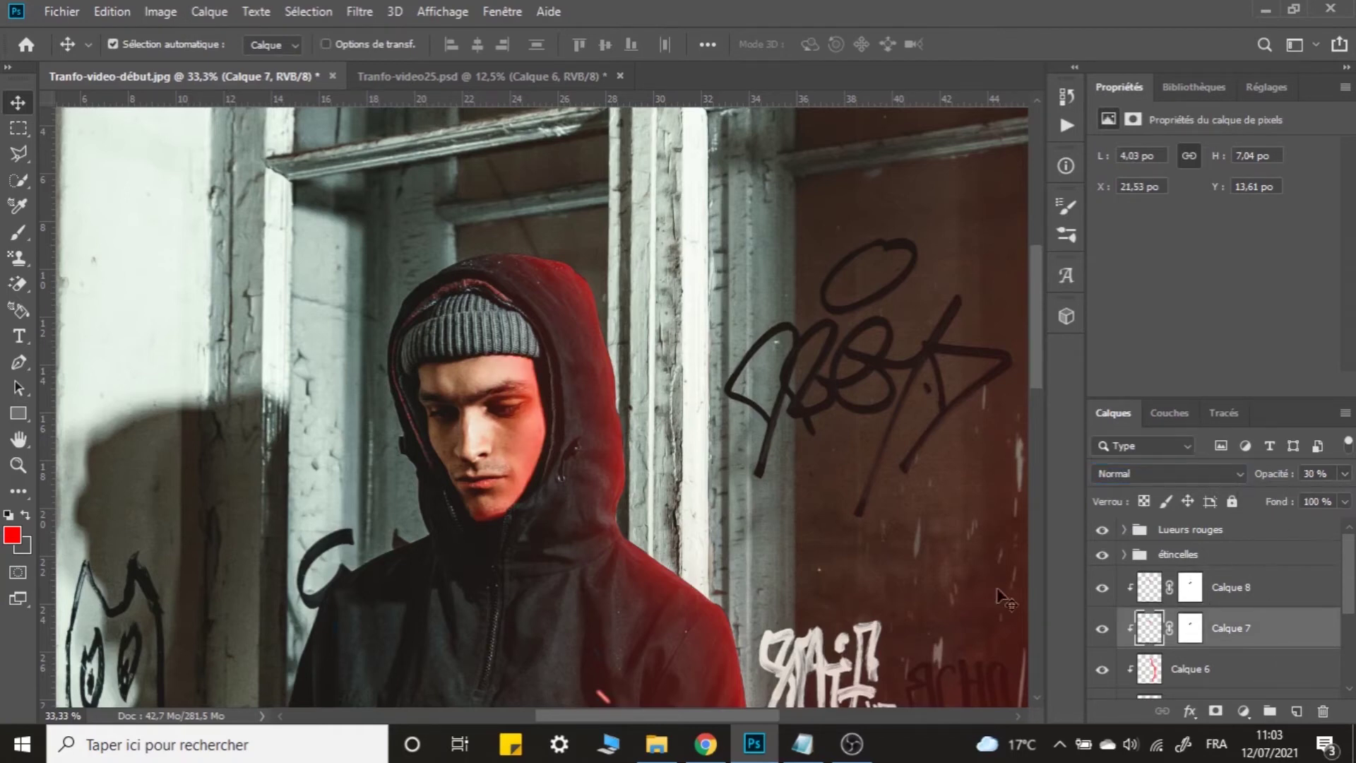
Mask out the remaining red spill below the chin on Calque 8 with a soft 126 px black brush.
scroll(767, 554, "down", 2)
left_click(1190, 628)
scroll(533, 508, "up", 2)
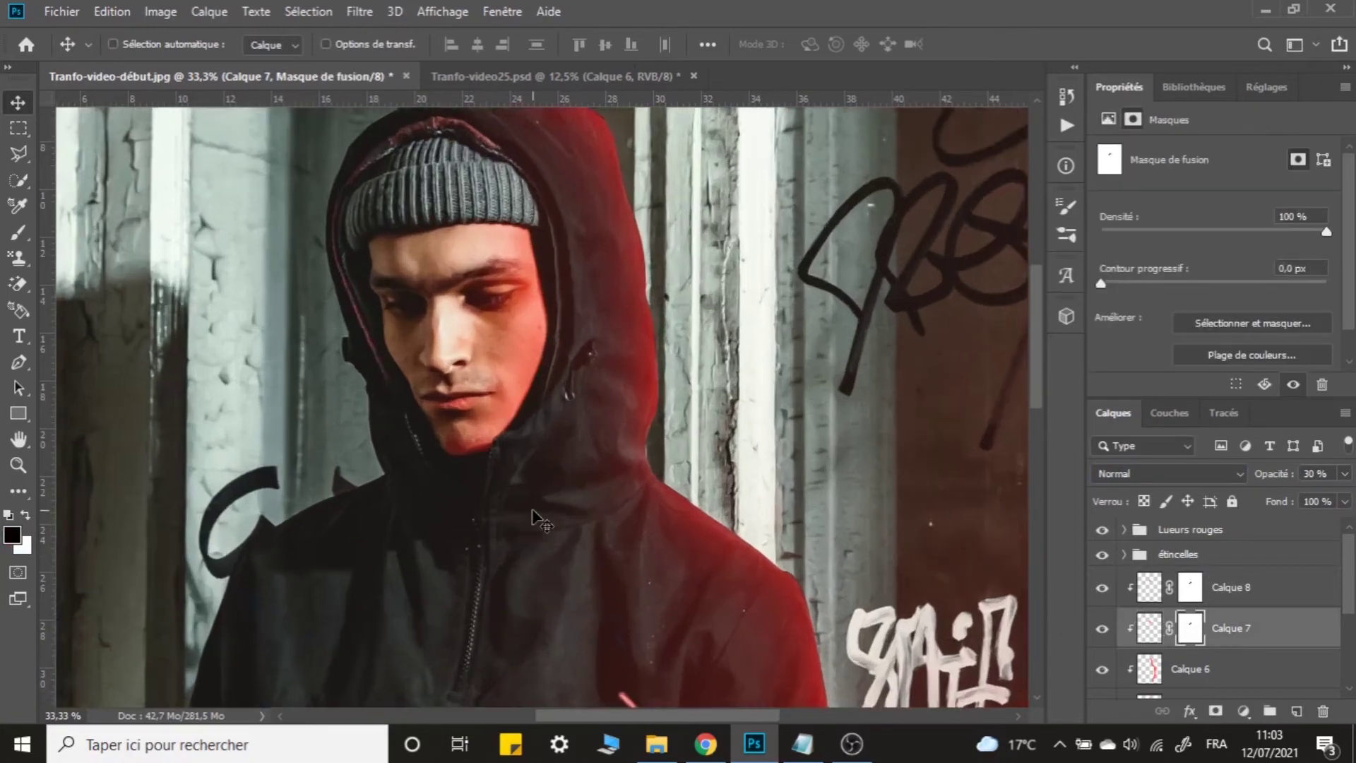
scroll(534, 519, "up", 1)
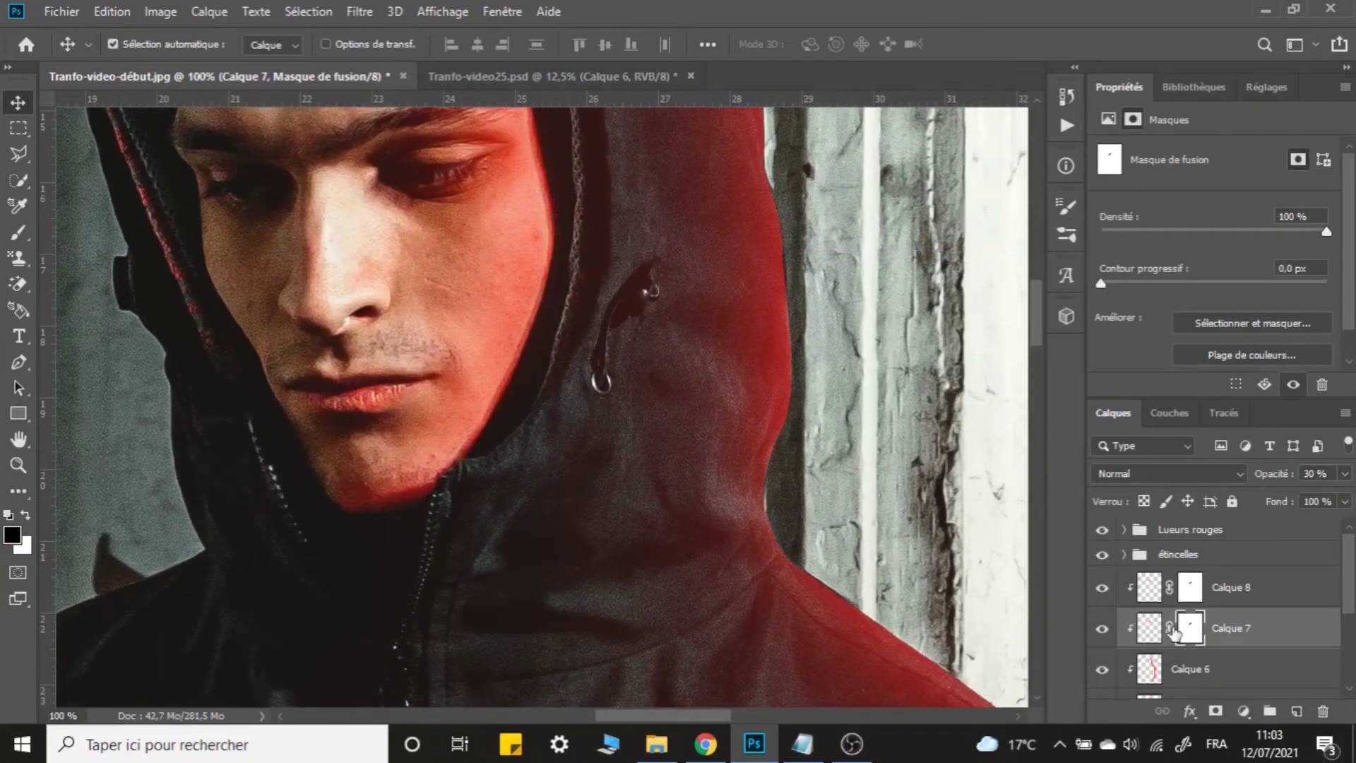
left_click(18, 232)
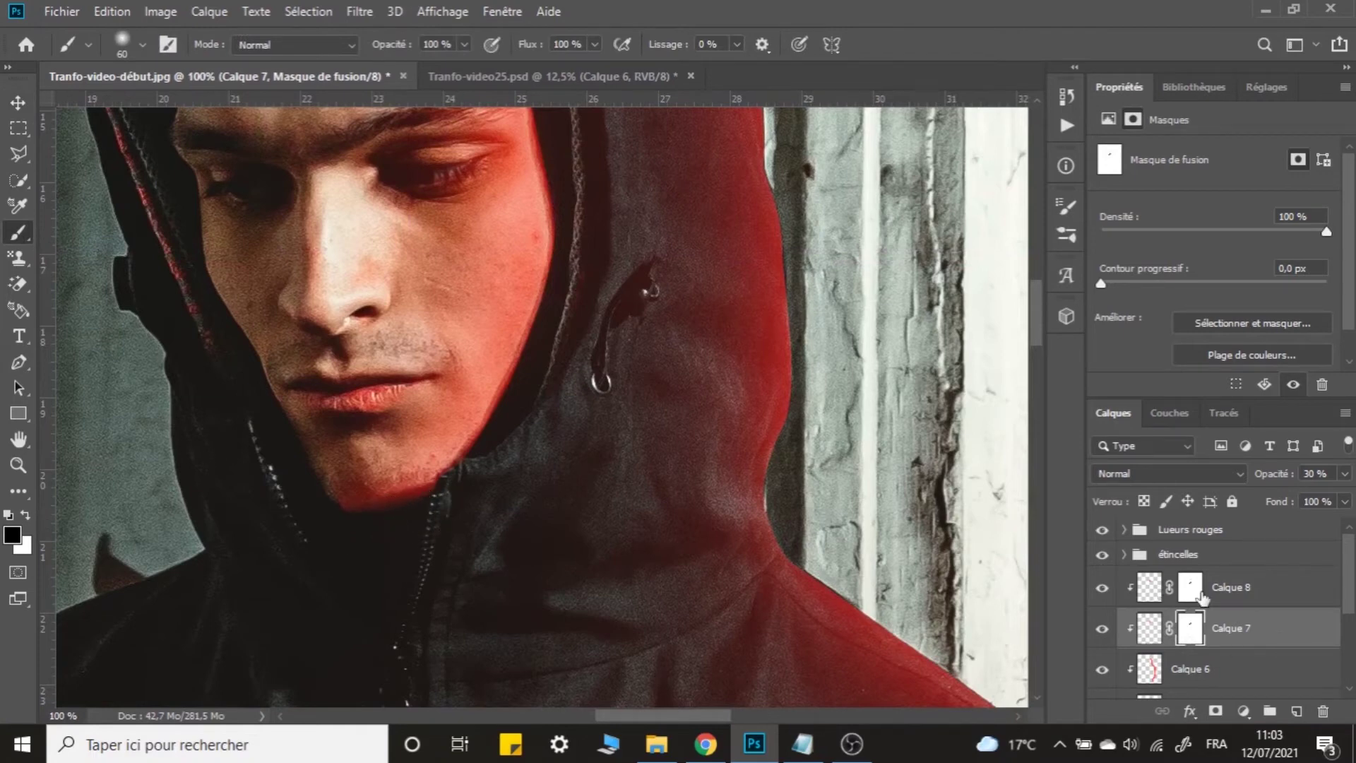
left_click(1201, 594)
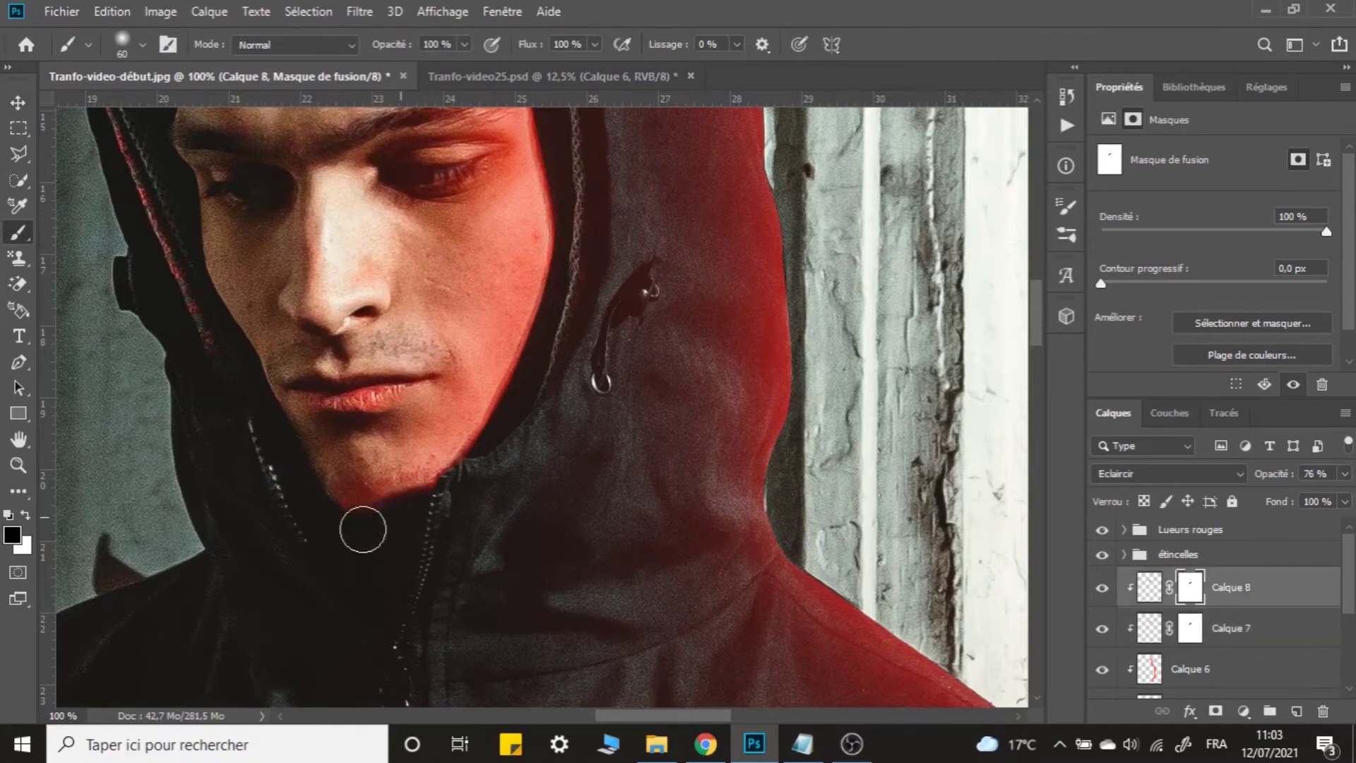
left_click(114, 44)
left_click(187, 109)
left_click(409, 563)
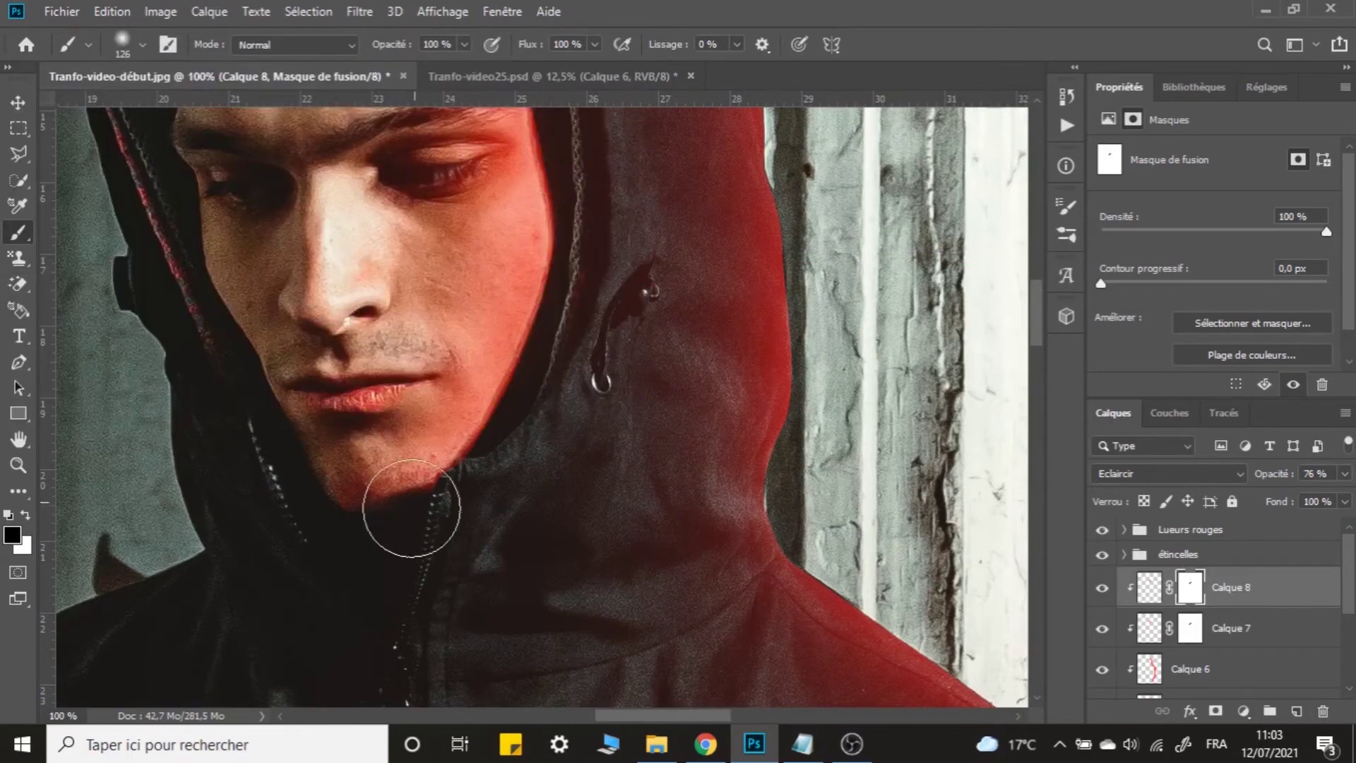
mouse_move(412, 508)
left_mouse_down()
mouse_move(394, 500)
mouse_move(359, 541)
left_mouse_up()
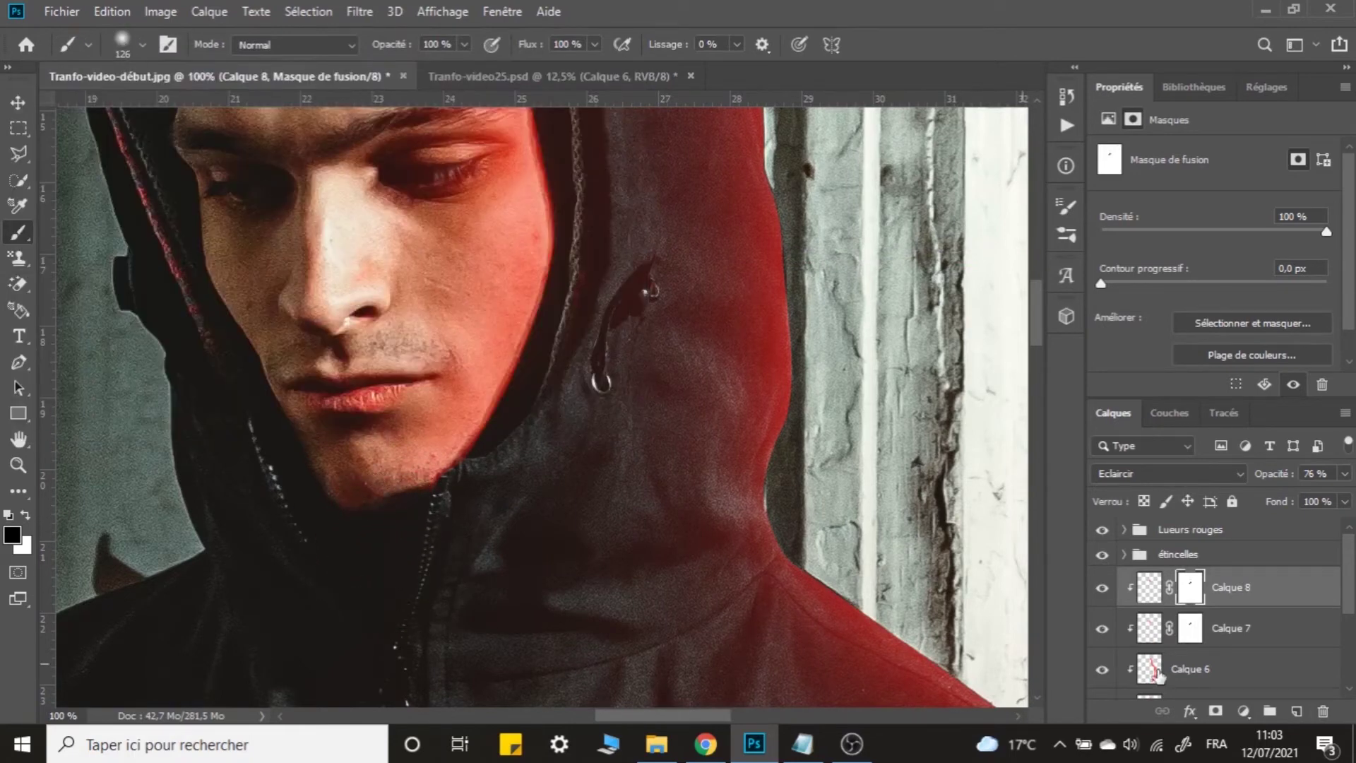
Mask out the red spill below the chin on Calque 7 with the 126 px black brush.
left_click(1191, 632)
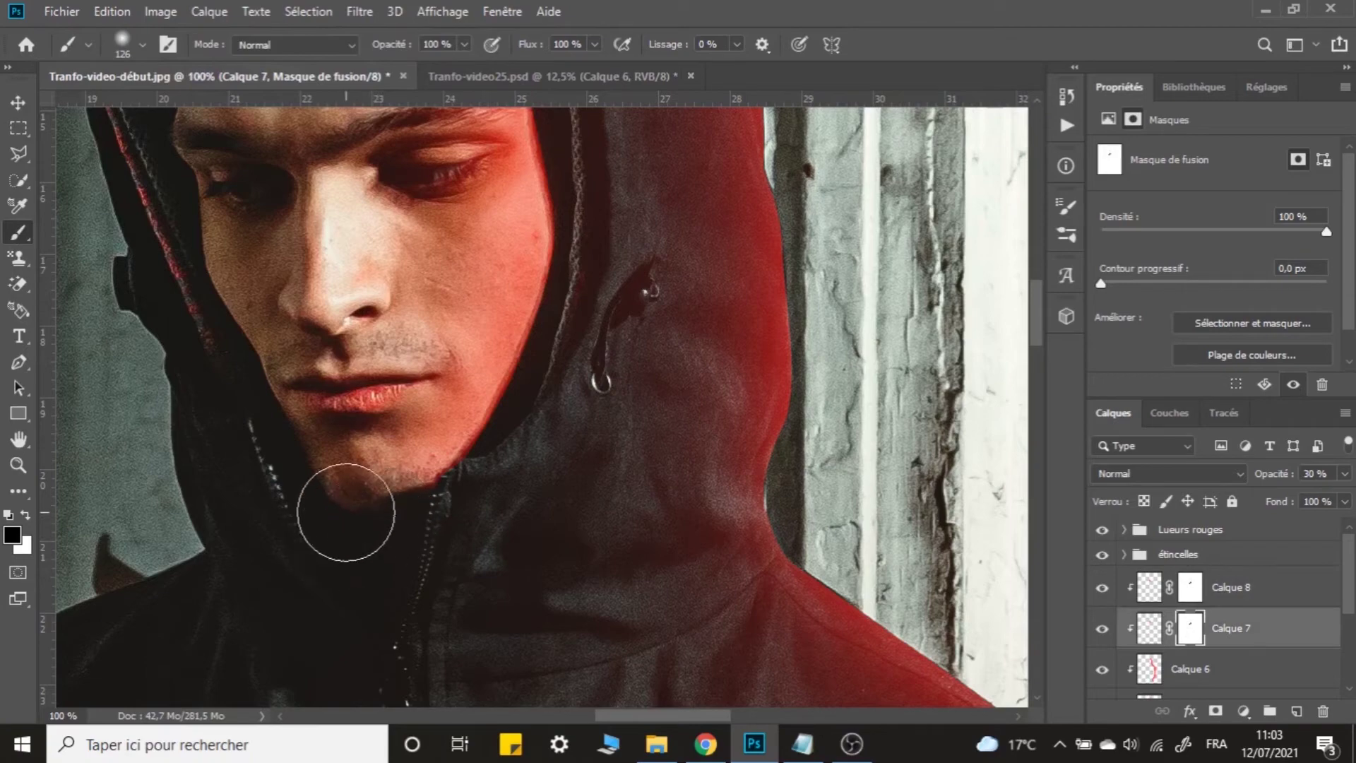
key("ctrl+minus")
key("ctrl+minus")
key("ctrl+minus")
left_click(17, 103)
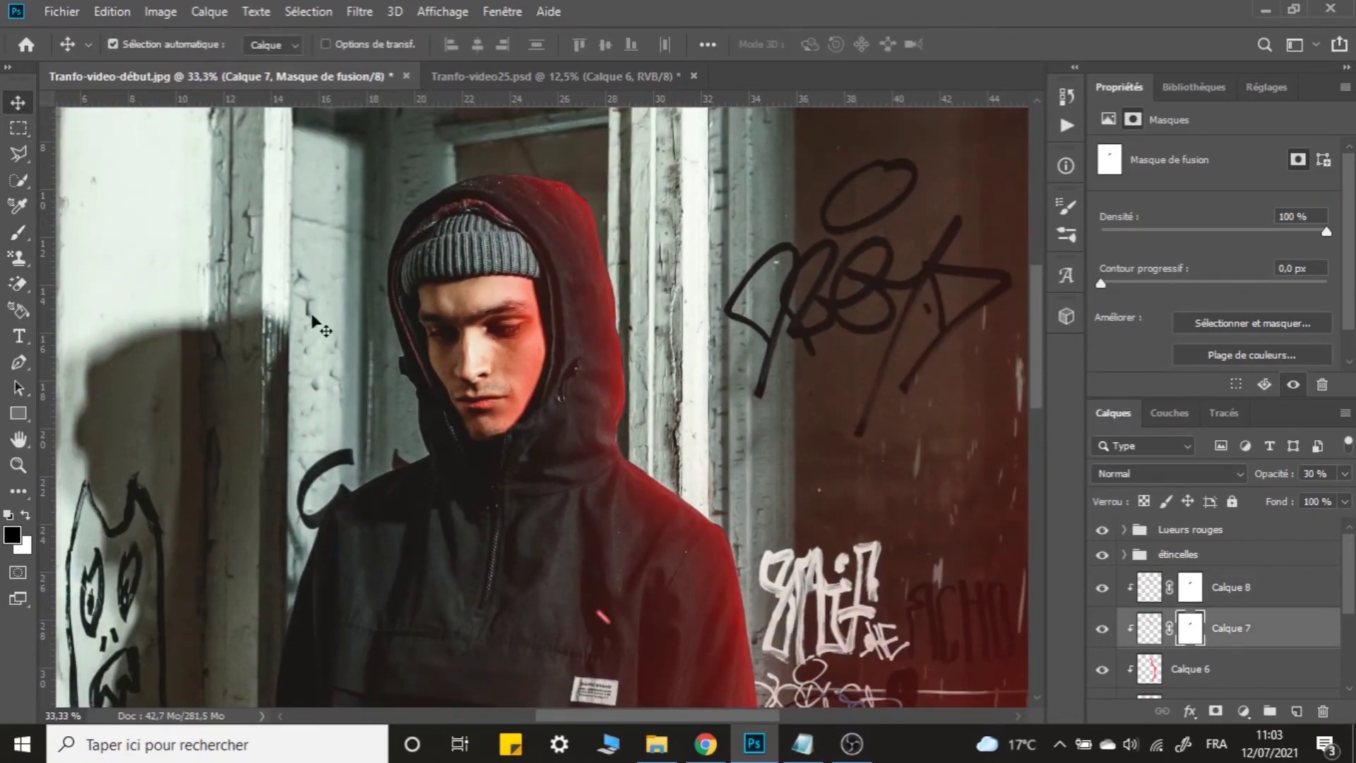
Review the whole composite at several scales and inspect the étincelles and Lueurs rouges groups.
key("ctrl+minus")
key("ctrl+minus")
key("ctrl+minus")
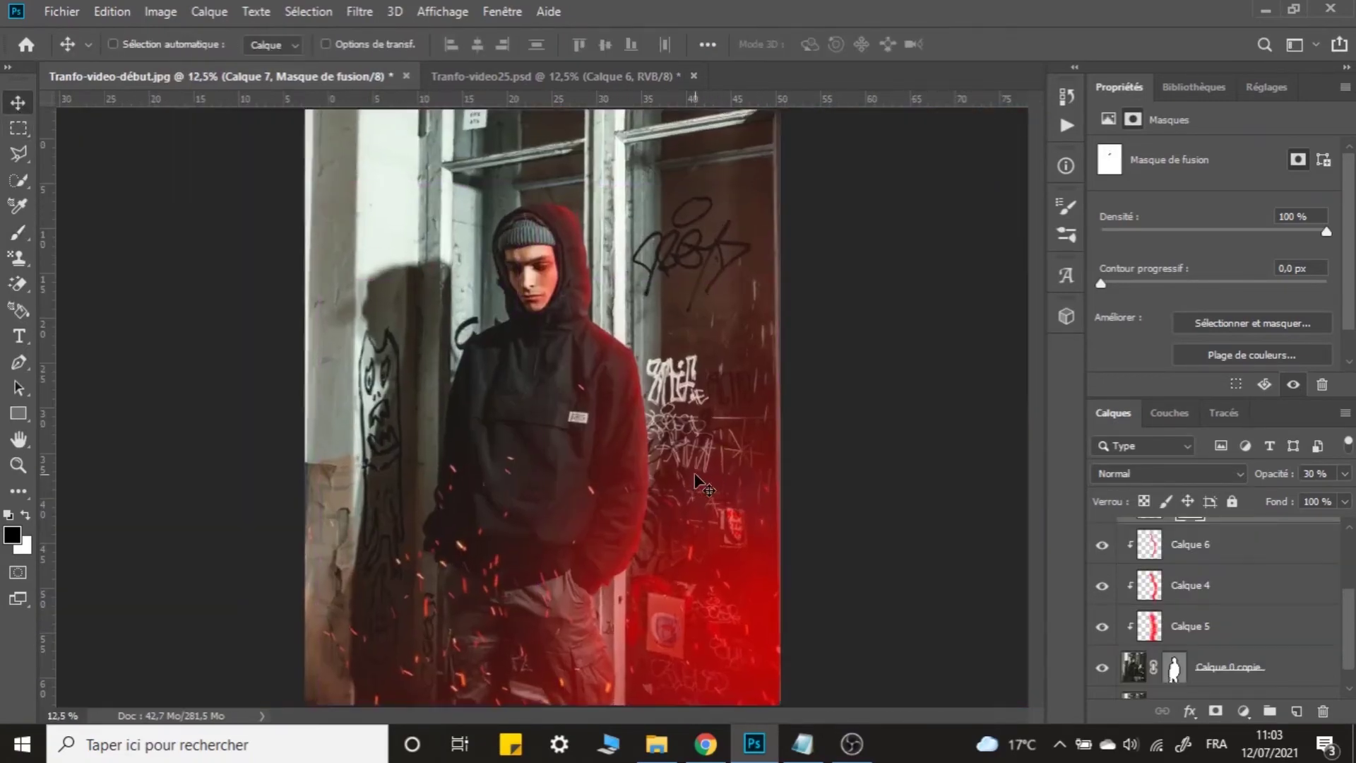
key("ctrl+plus")
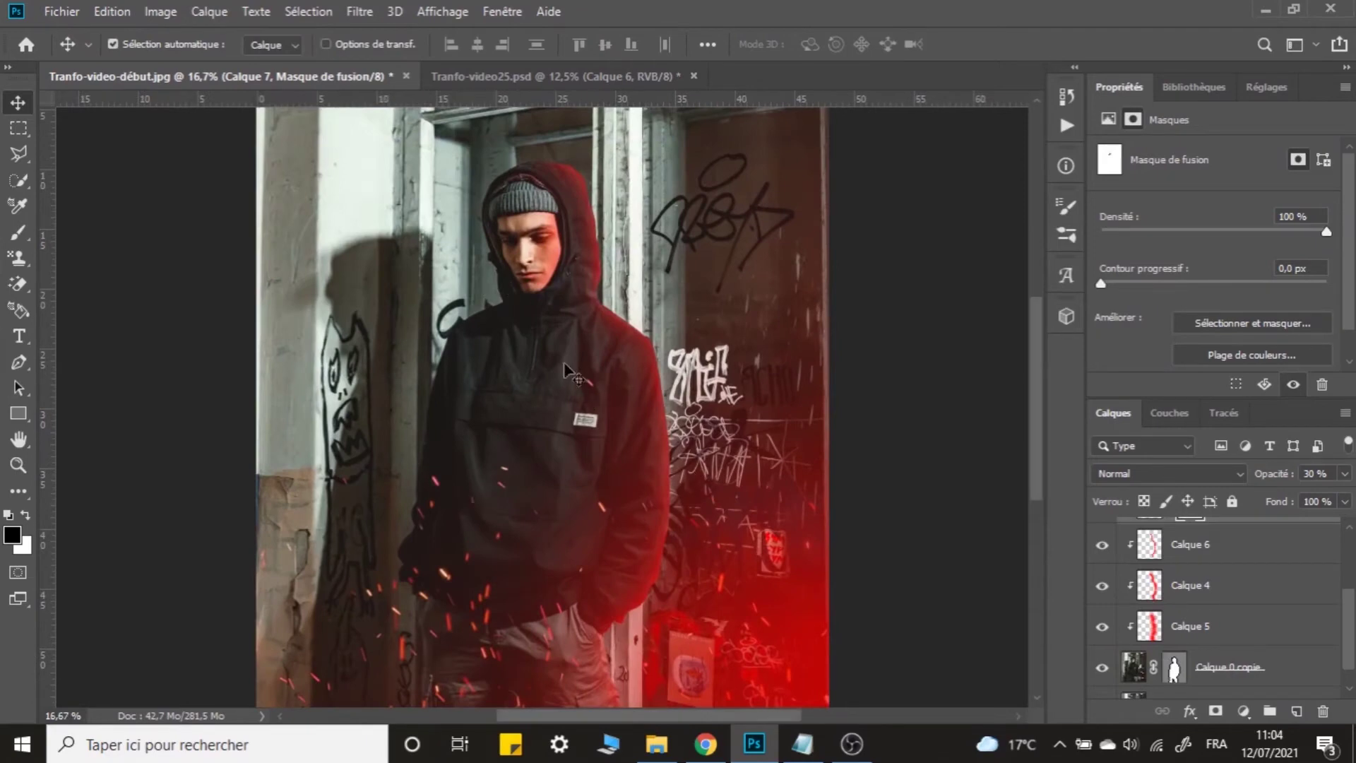
key("ctrl+plus")
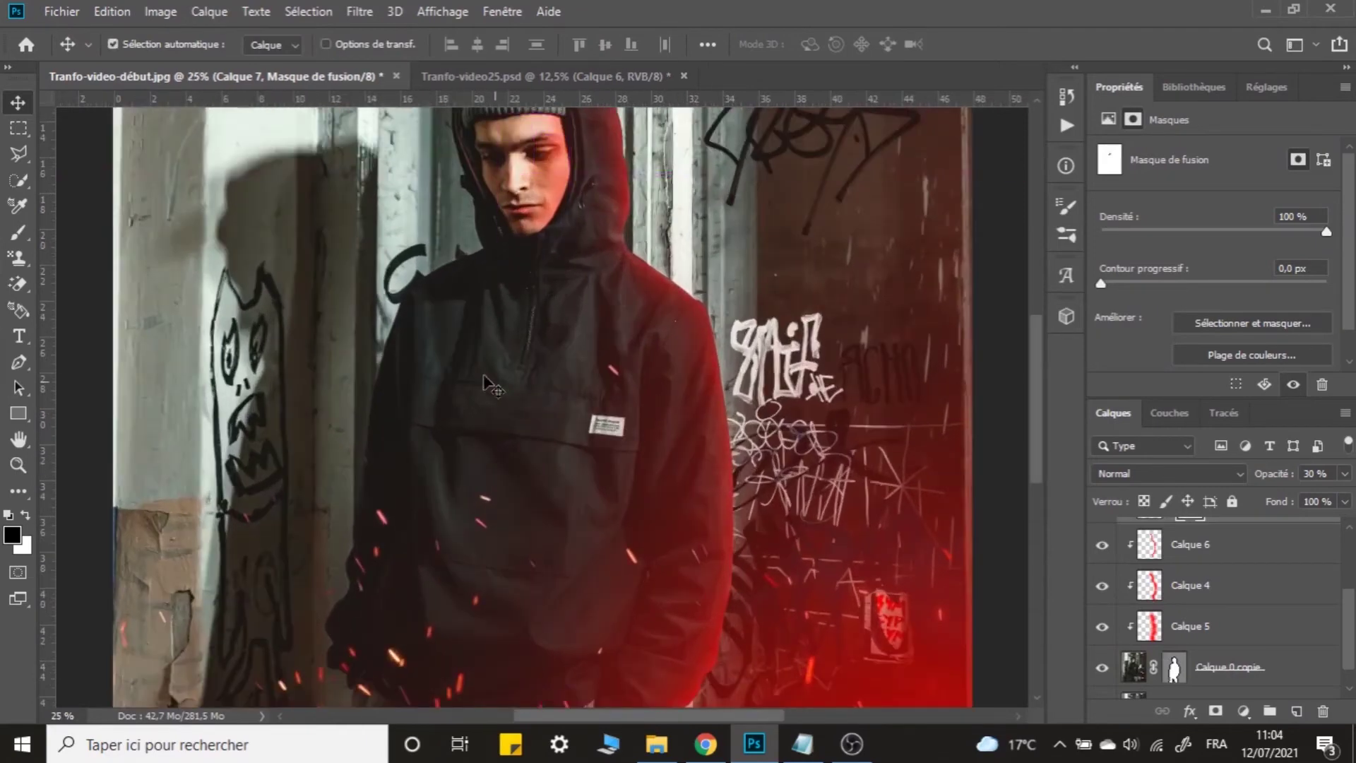
scroll(1215, 600, "up", 3)
left_click(1242, 599)
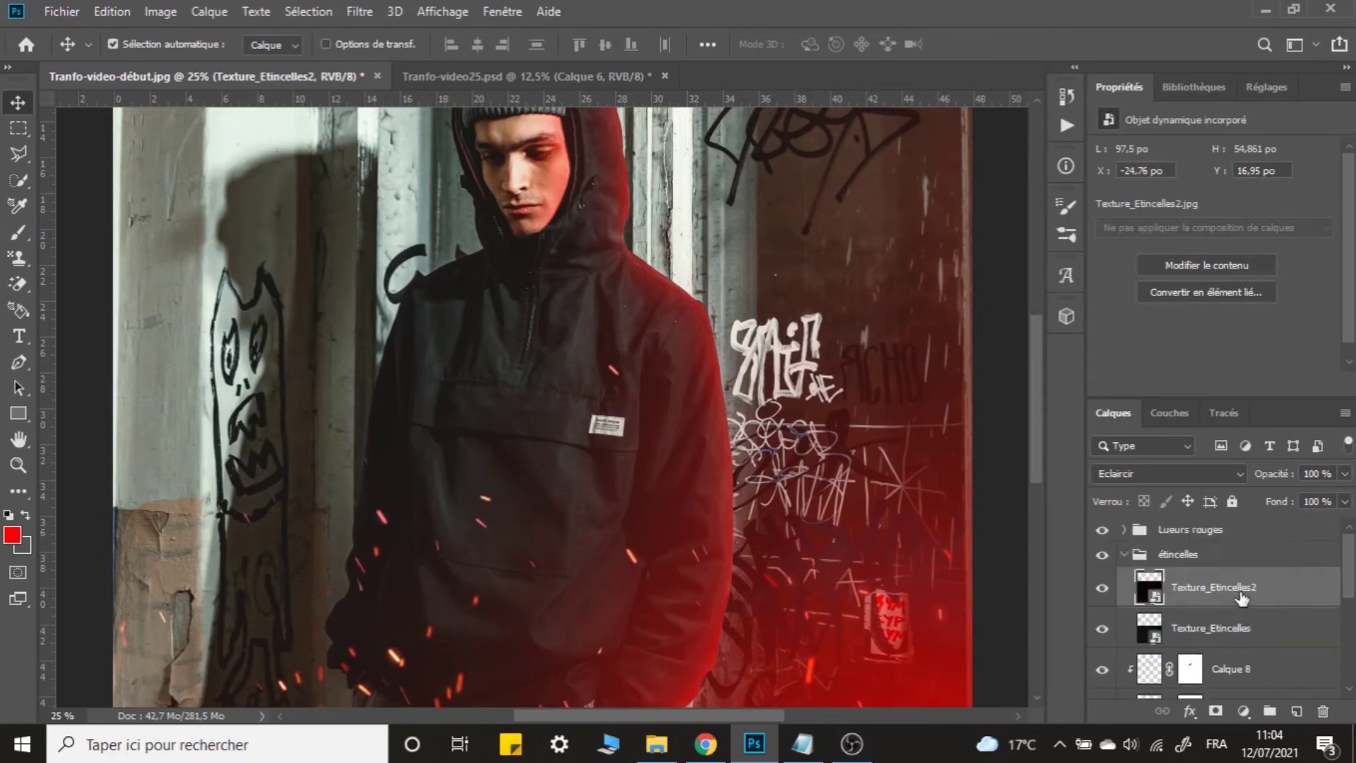
left_click(1124, 555)
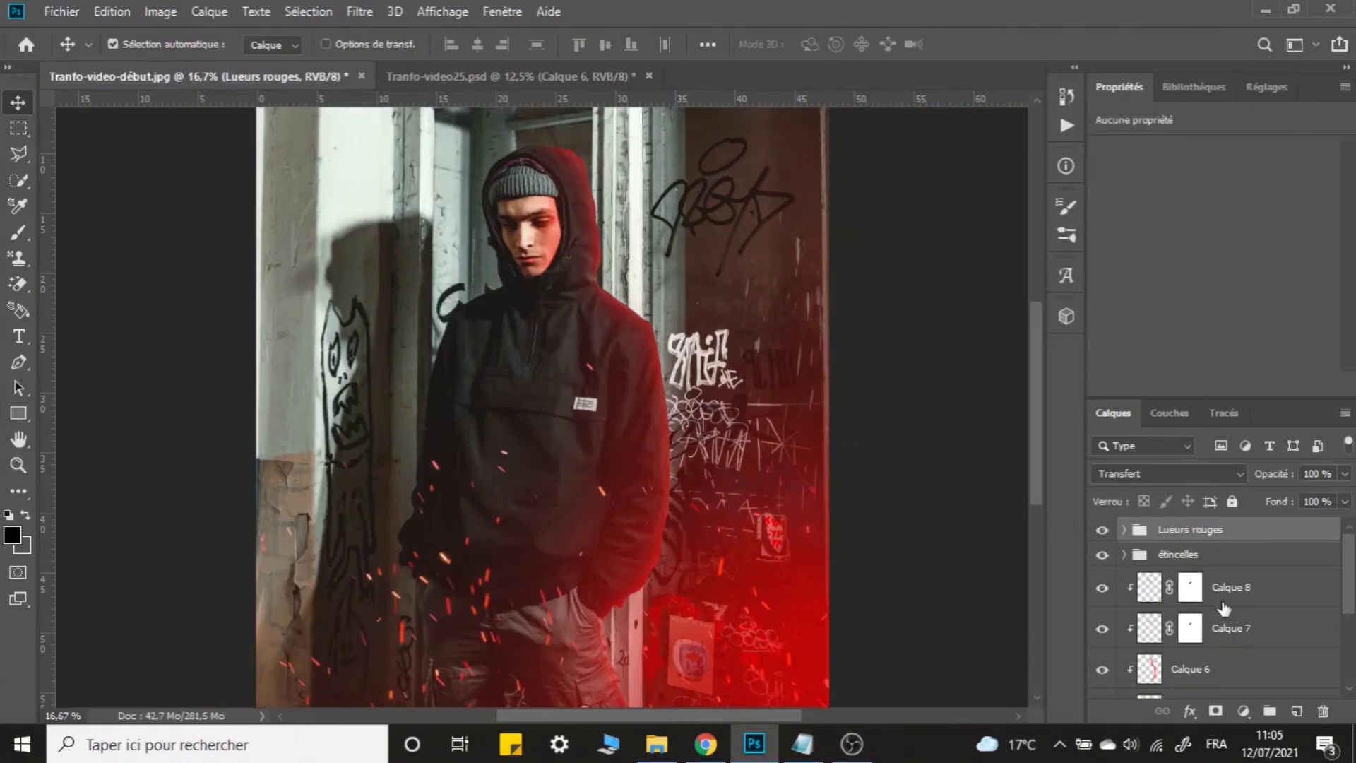
left_click(1251, 560)
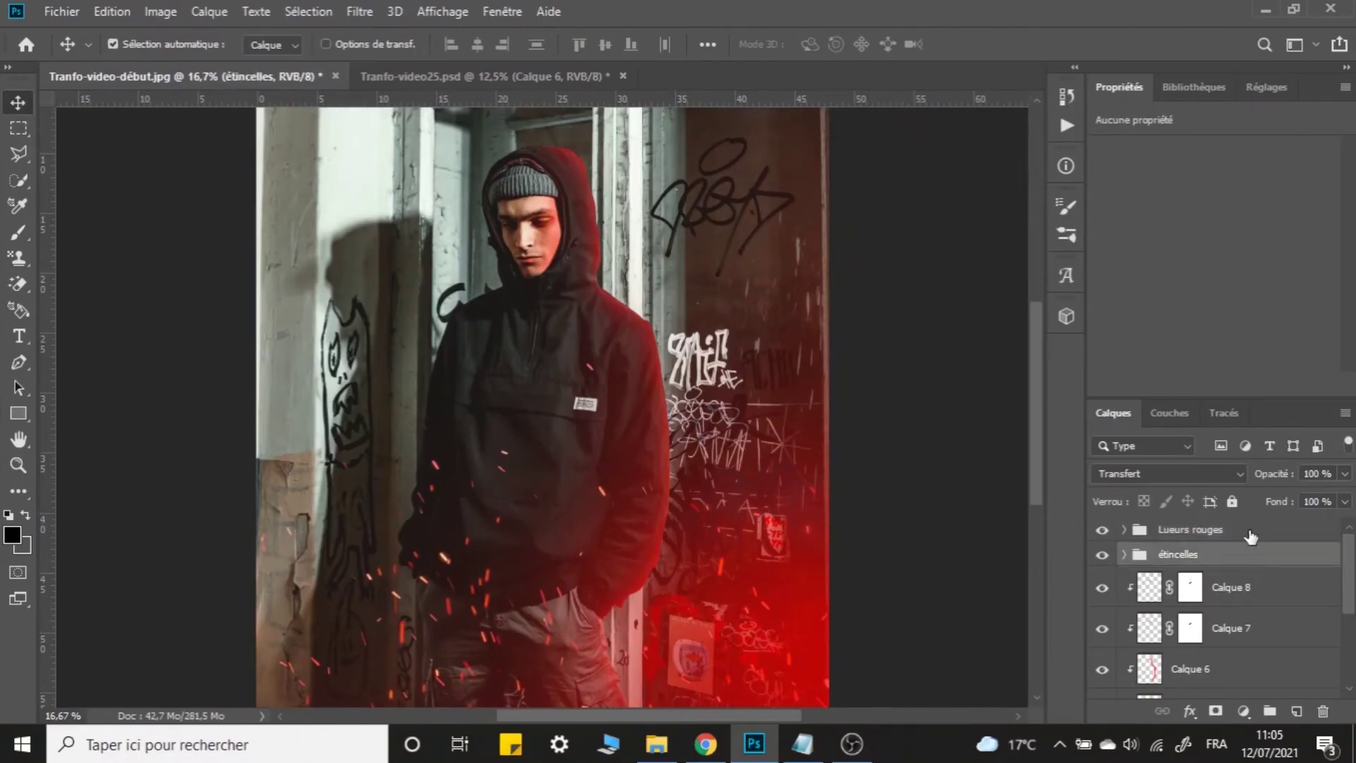
left_click(1250, 533)
left_click(1252, 562)
key("ctrl+minus")
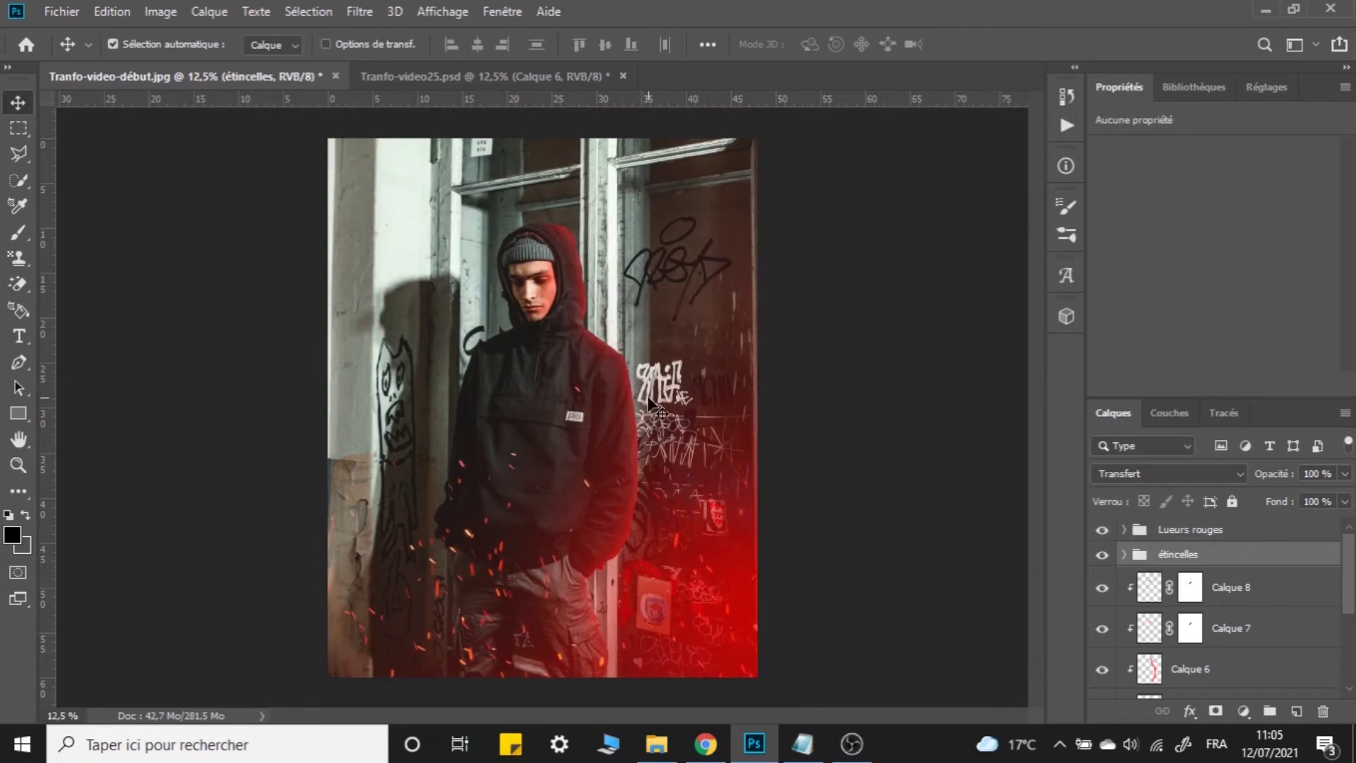
Add a Luminosité/Contraste adjustment layer above the Lueurs rouges group with contrast 26 and brightness 0.
left_click(1271, 541)
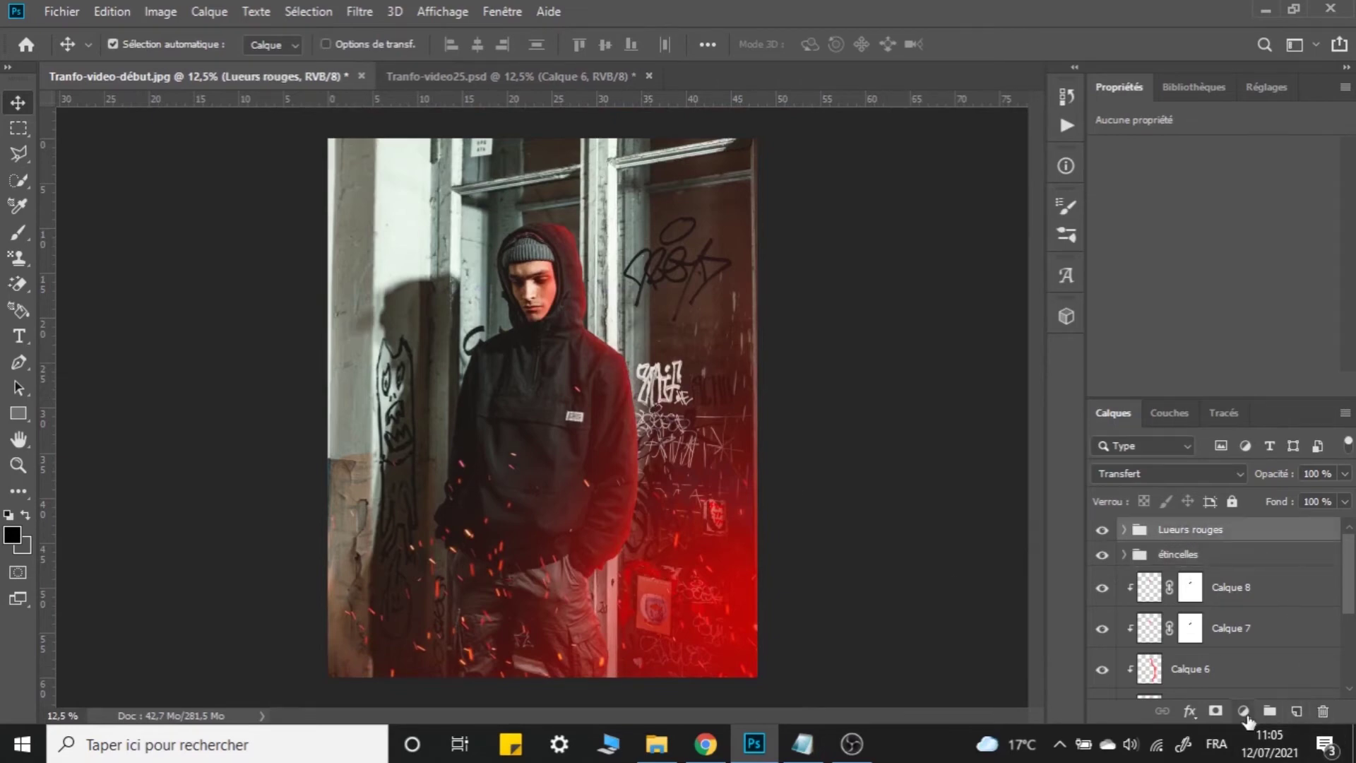
left_click(1244, 711)
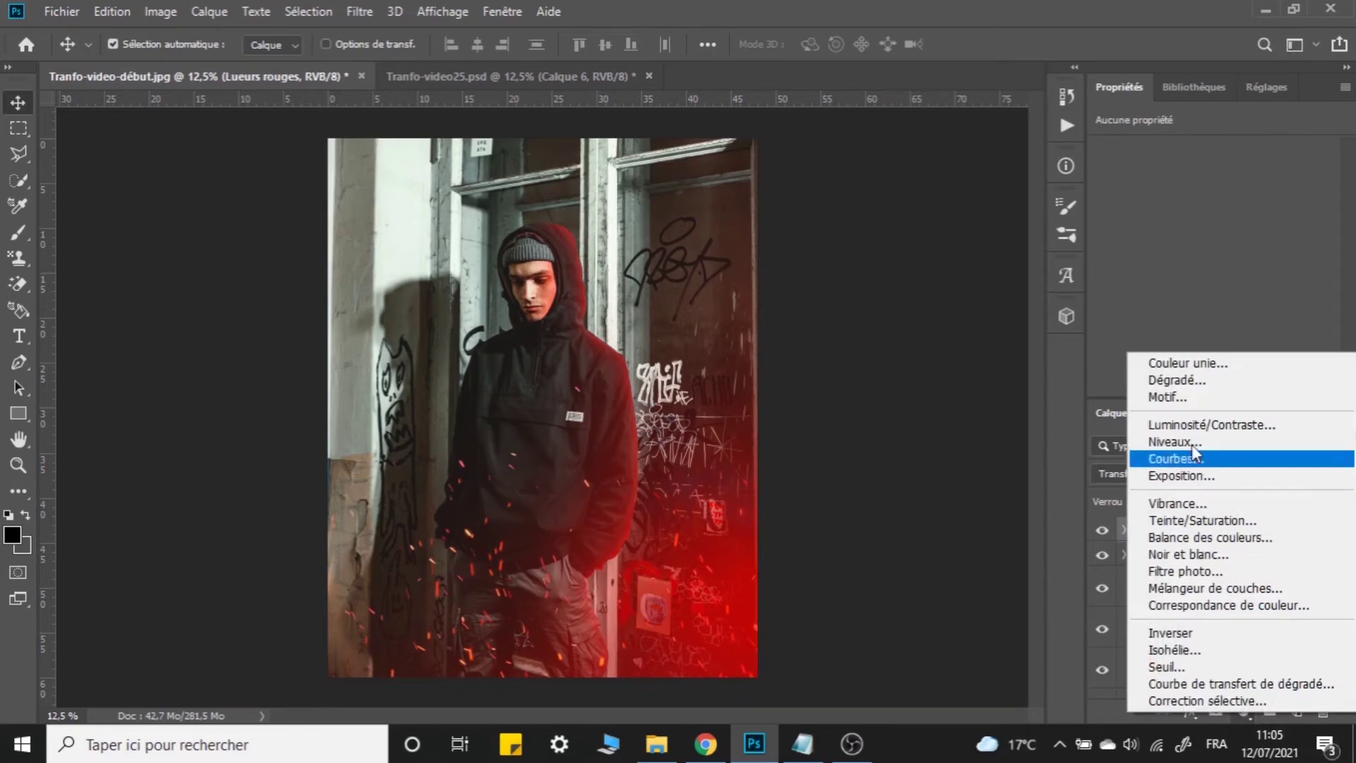
left_click(1203, 425)
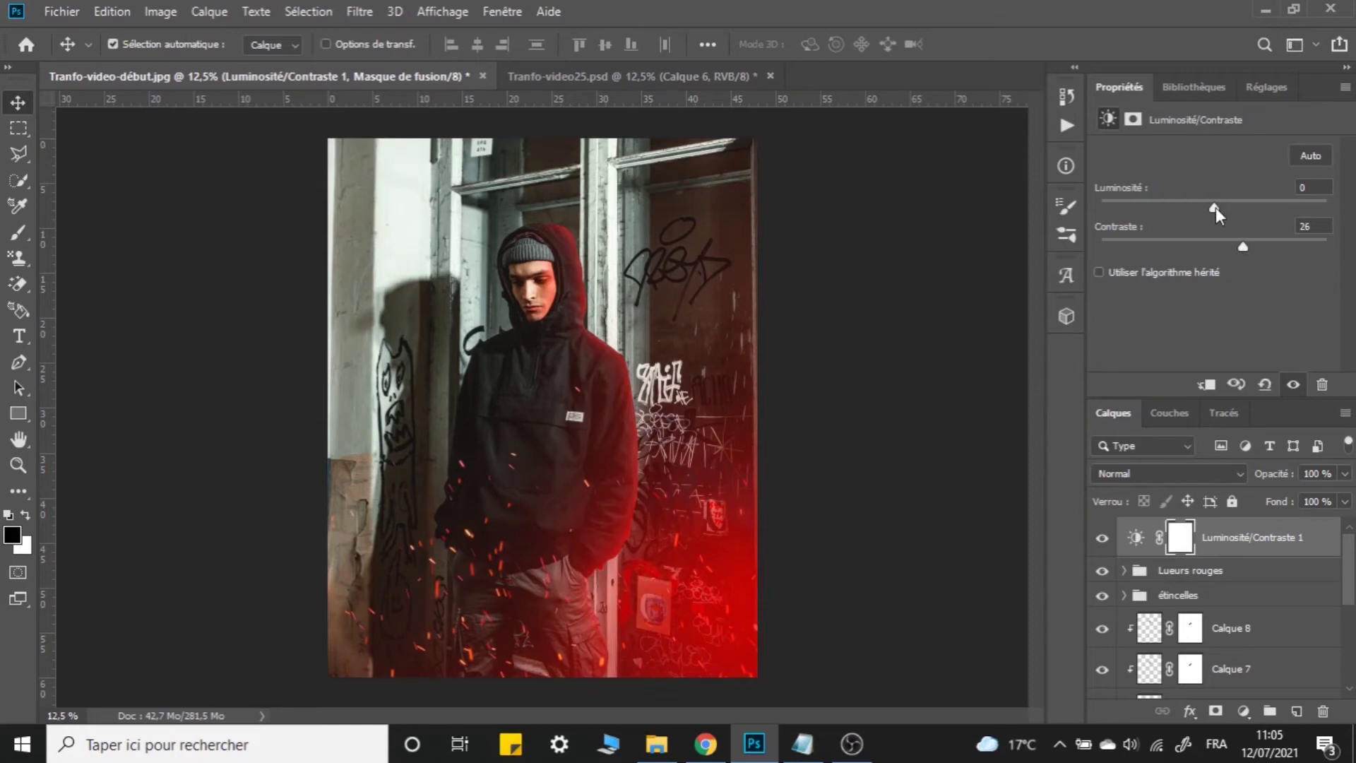
left_click_drag(1215, 206, 1221, 210)
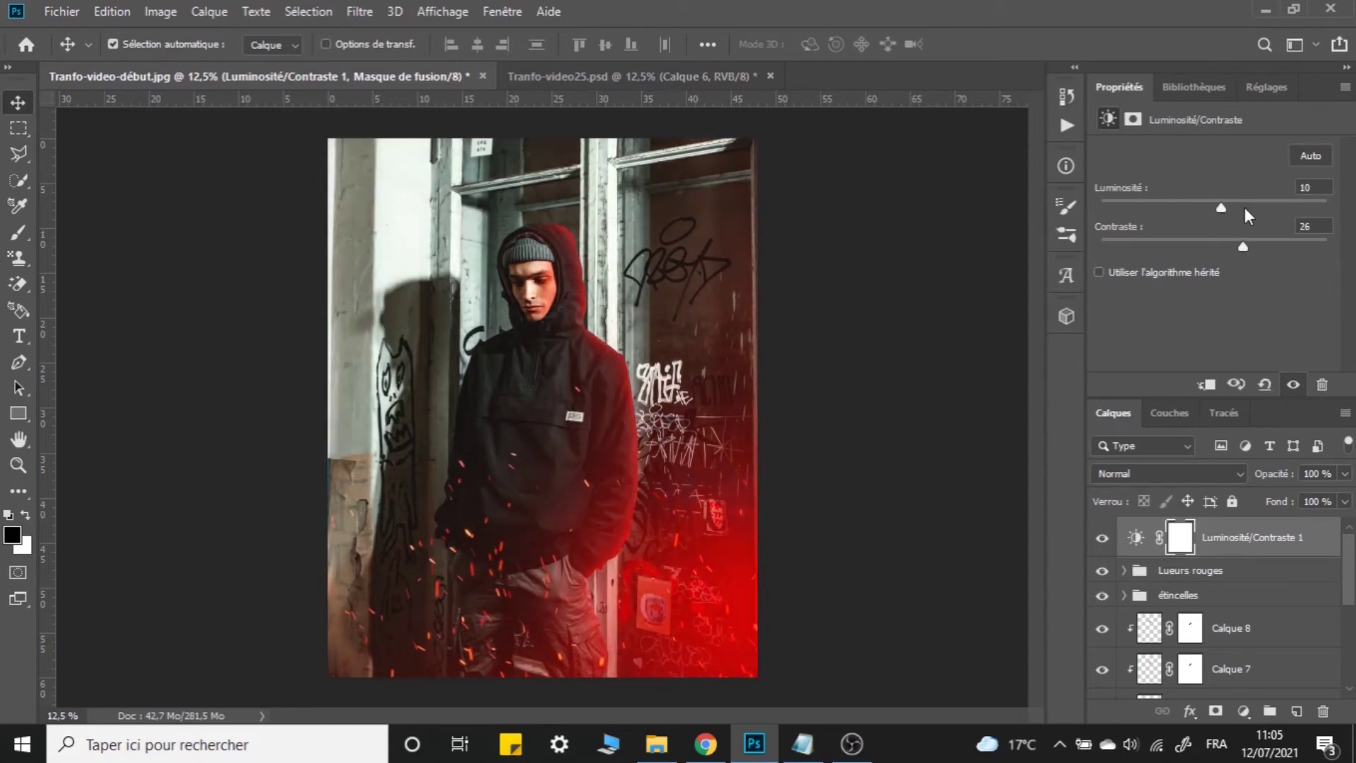
left_click_drag(1314, 189, 1254, 193)
type("0")
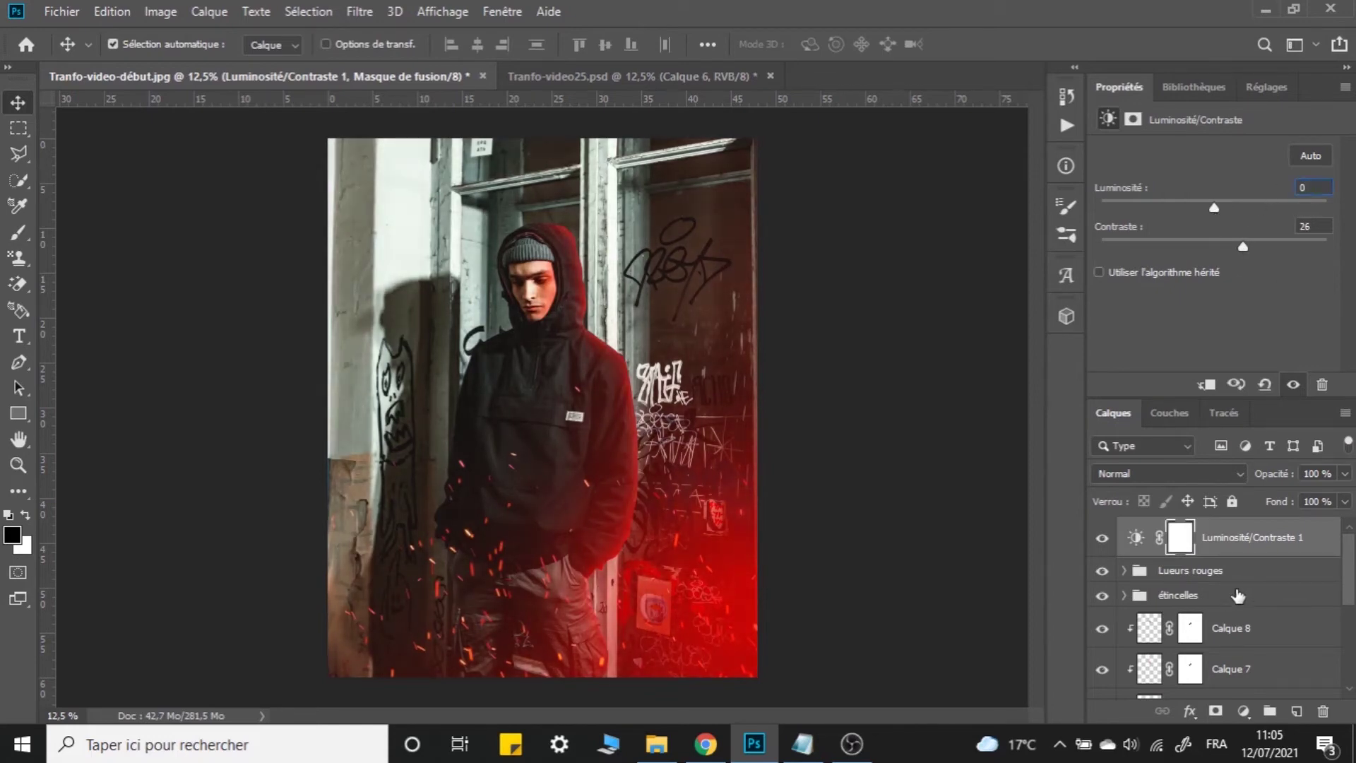
Add a Courbes adjustment layer above Luminosité/Contraste 1, pull the curve's darker midtones slightly down and compare the effect.
left_click(1245, 711)
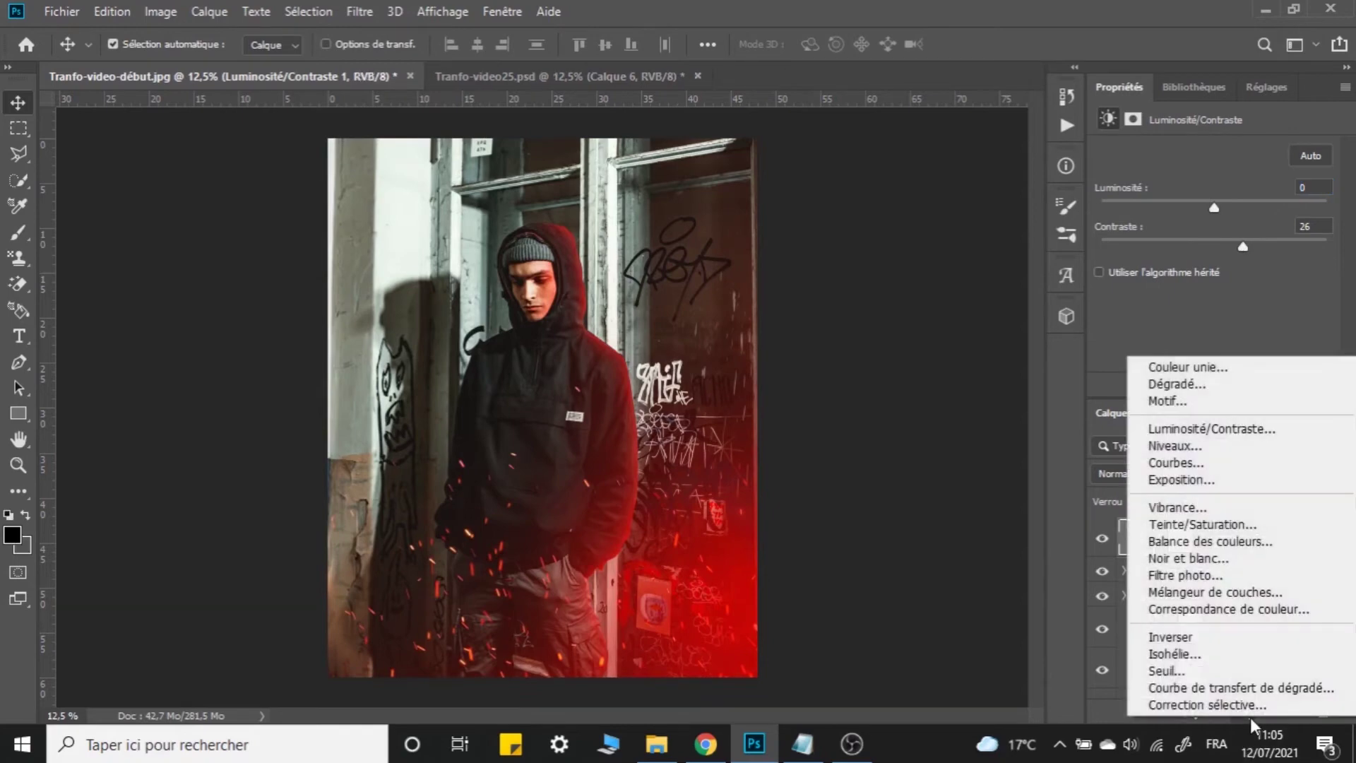
left_click(1237, 714)
left_click(1241, 712)
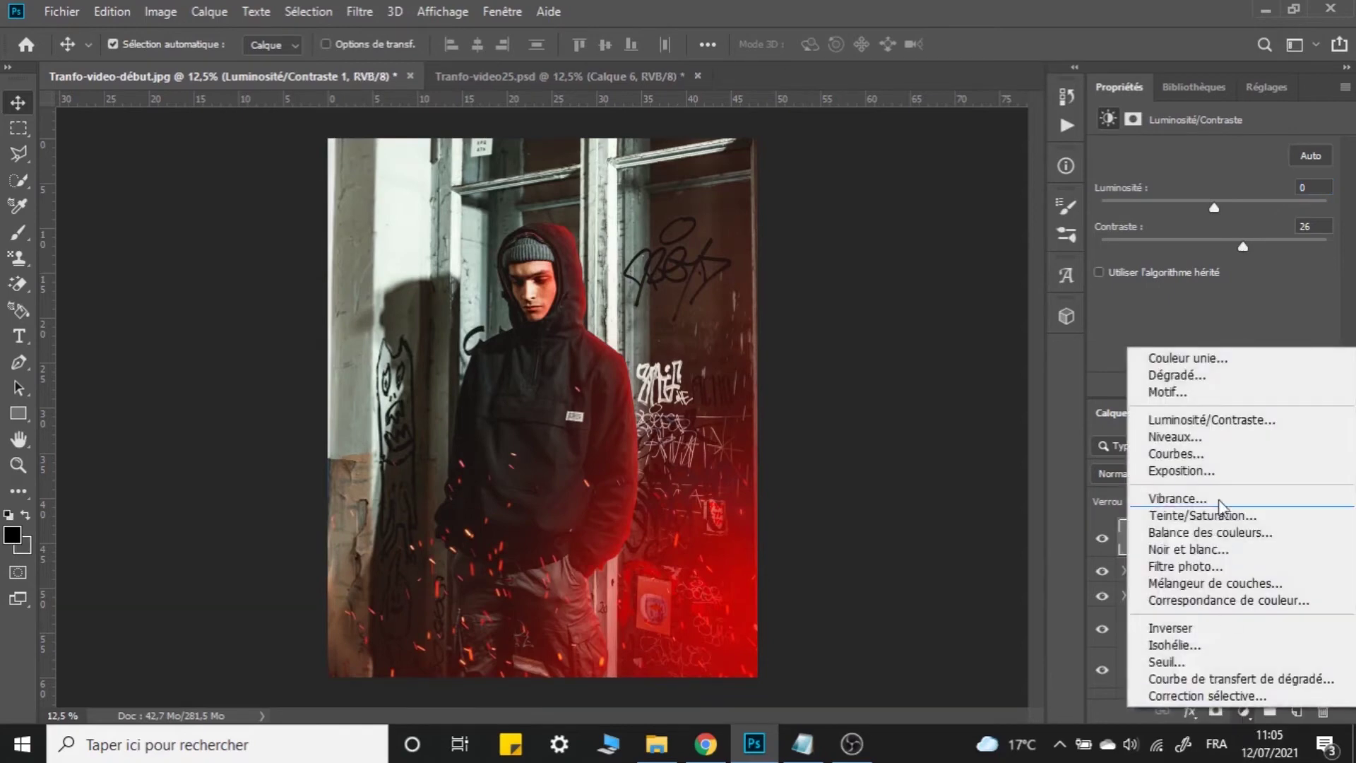
left_click(1187, 454)
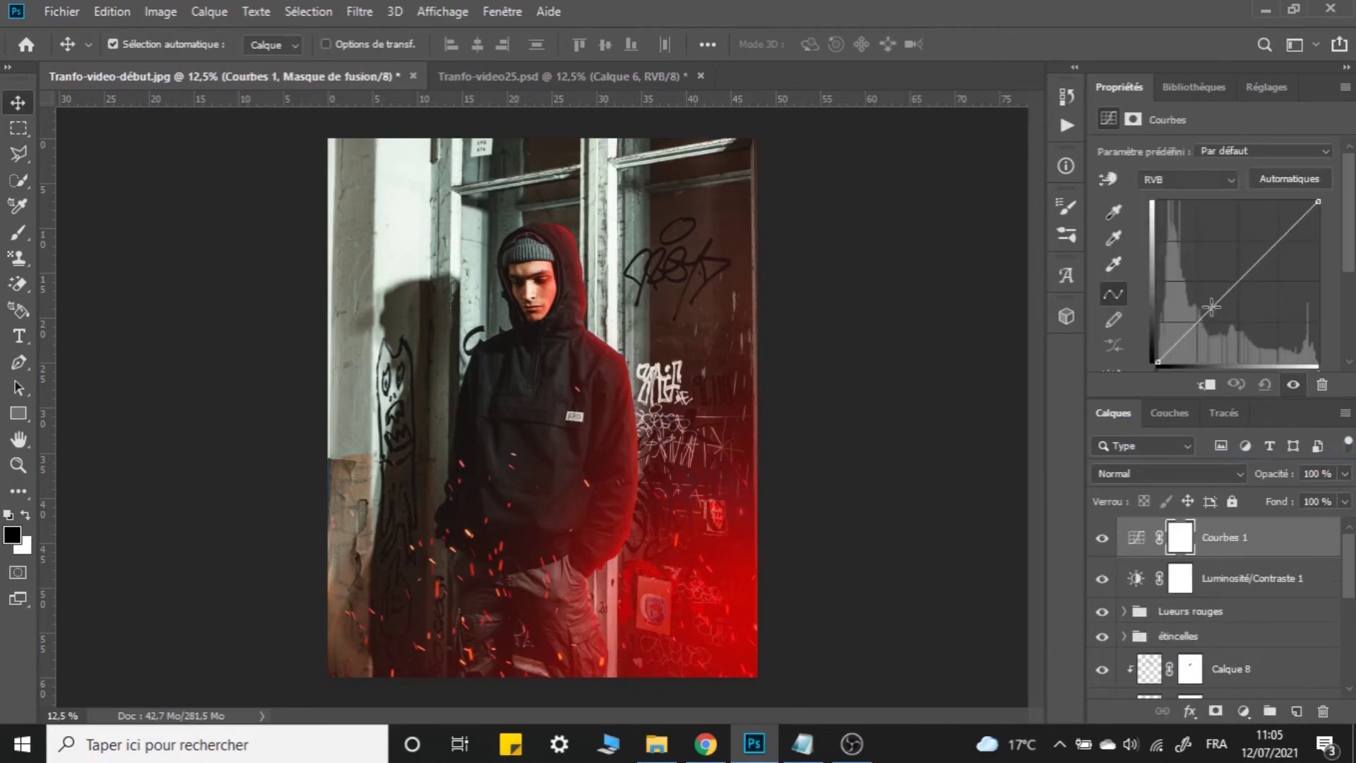
left_click(1209, 315)
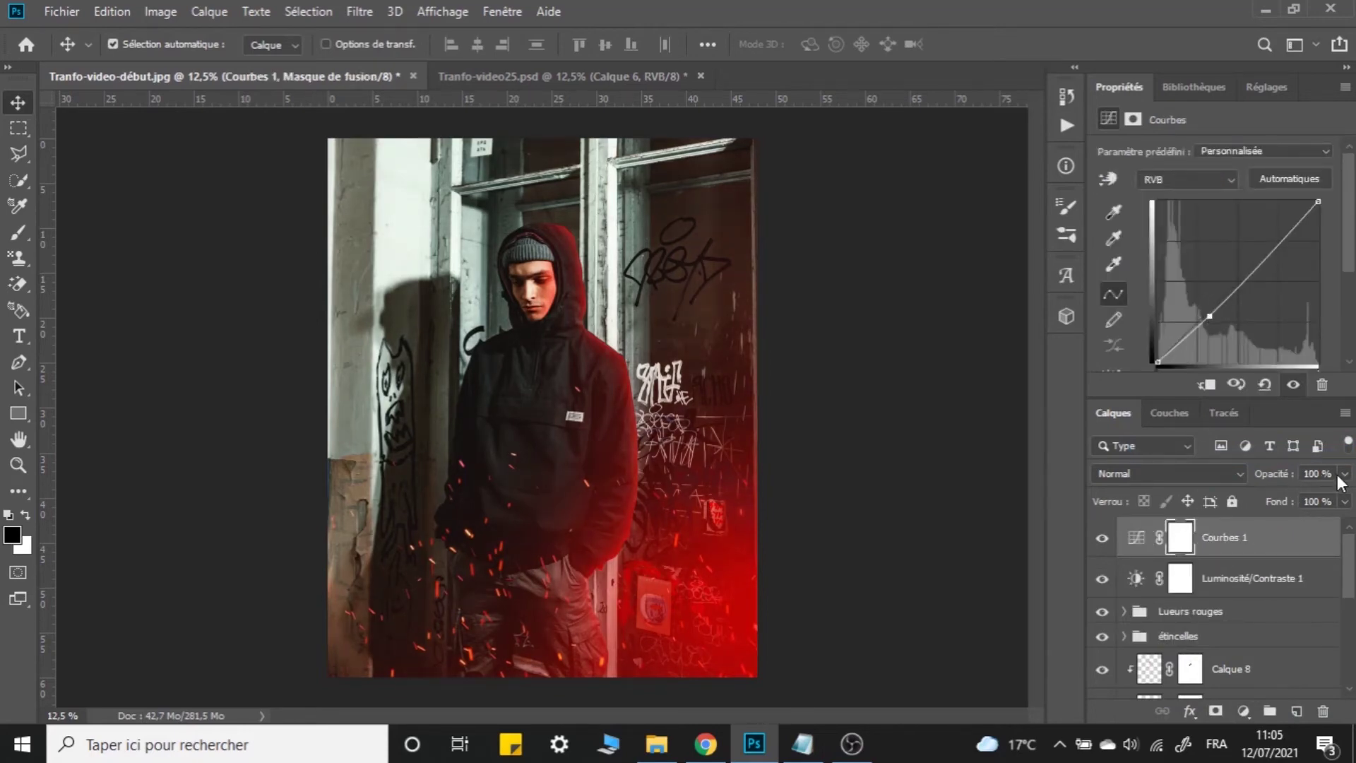
left_click(1117, 541)
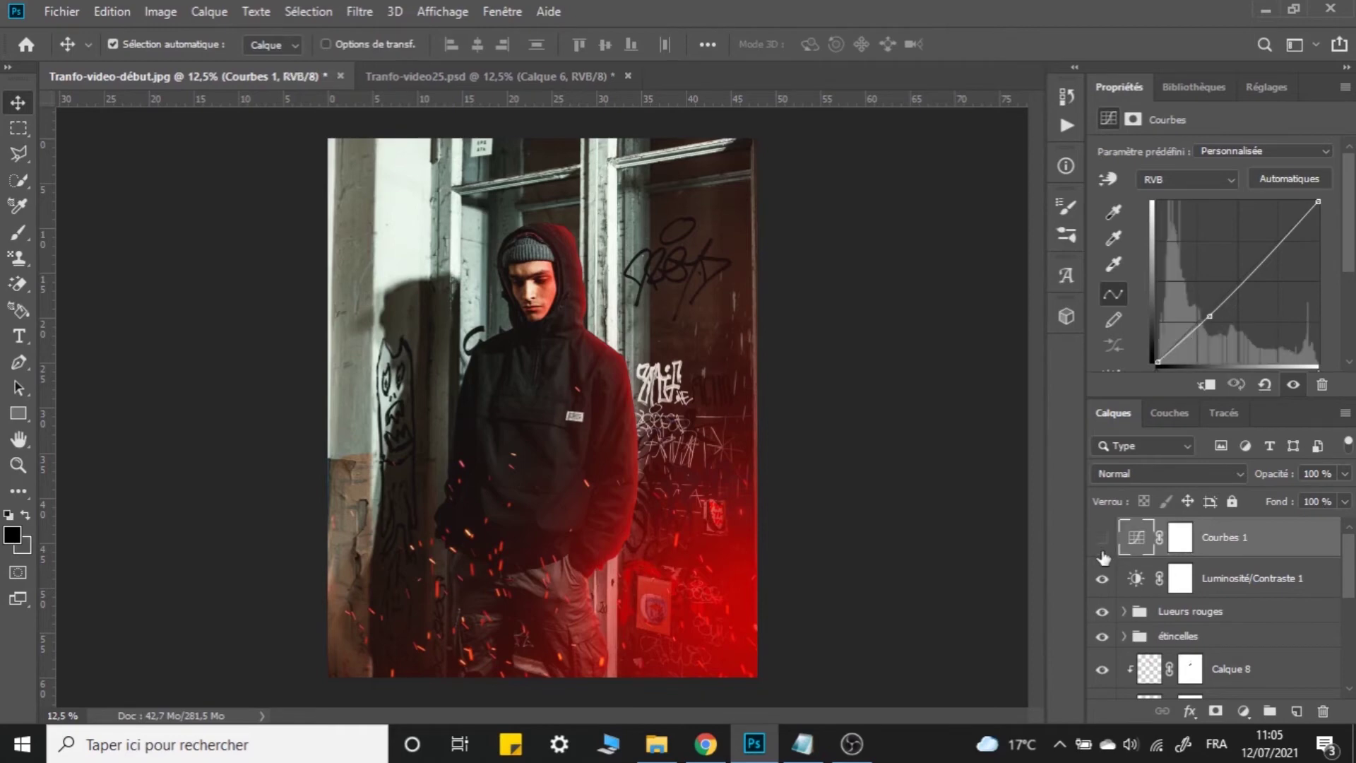
left_click(1102, 538)
Group Courbes 1 and Luminosité/Contraste 1, compare the image with and without the group, and expand it.
left_click(1249, 581, "shift")
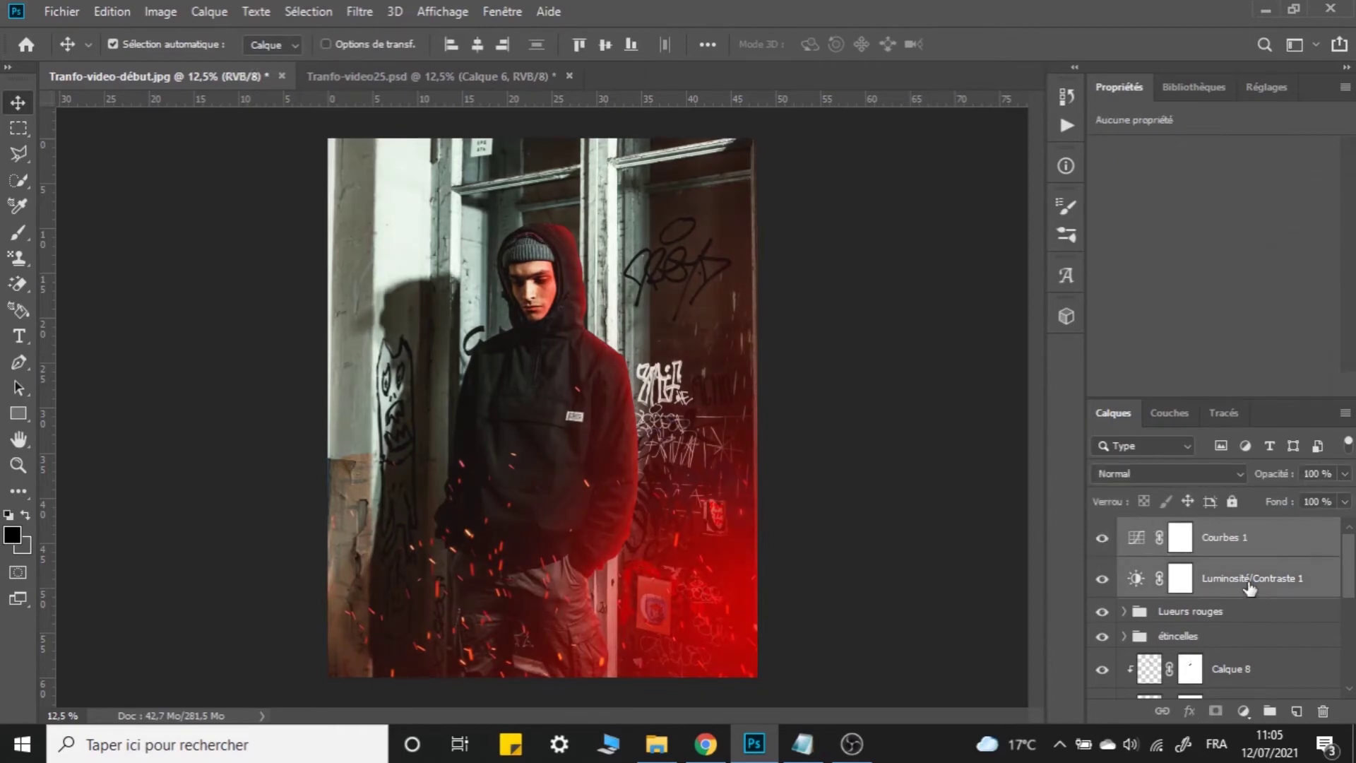
key("ctrl+g")
left_click(1104, 532)
left_click(1103, 533)
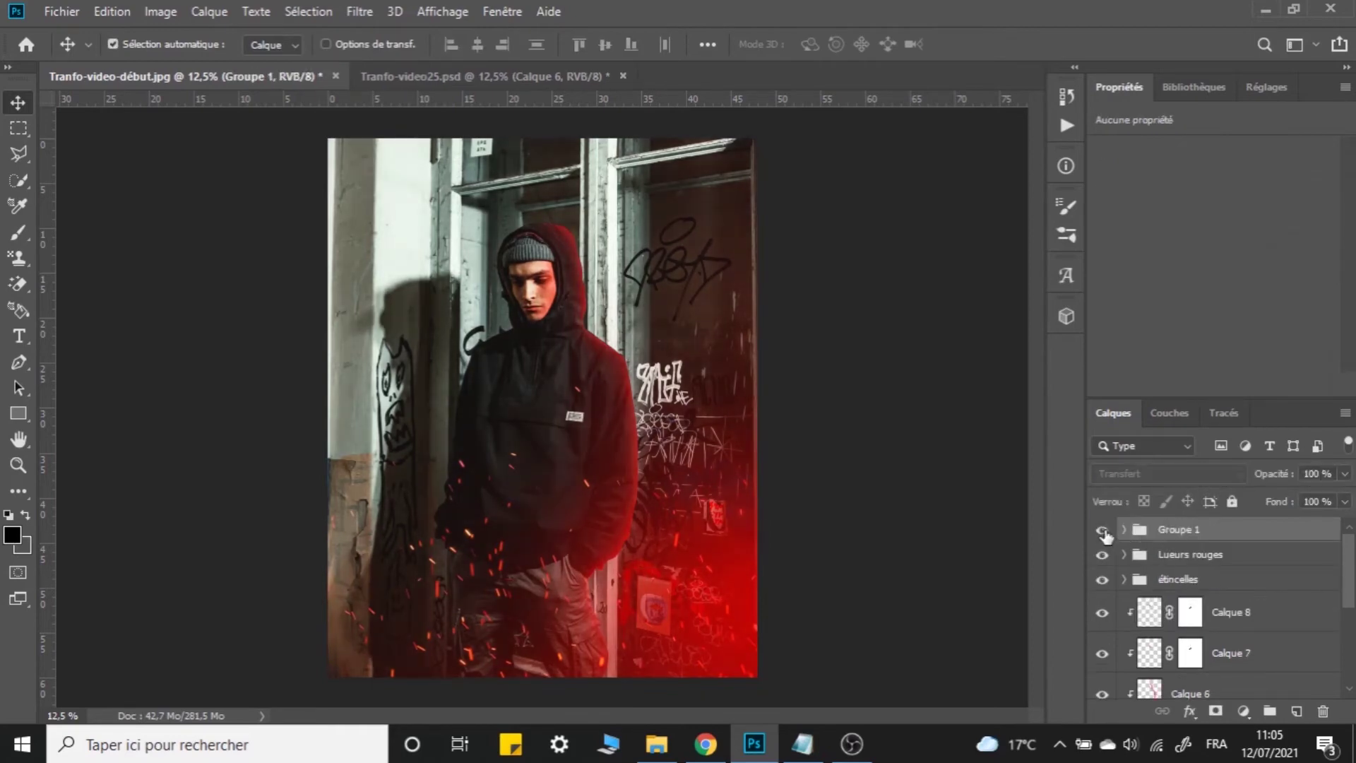
left_click(1103, 532)
left_click(1104, 532)
left_click(1123, 529)
left_click(1194, 558)
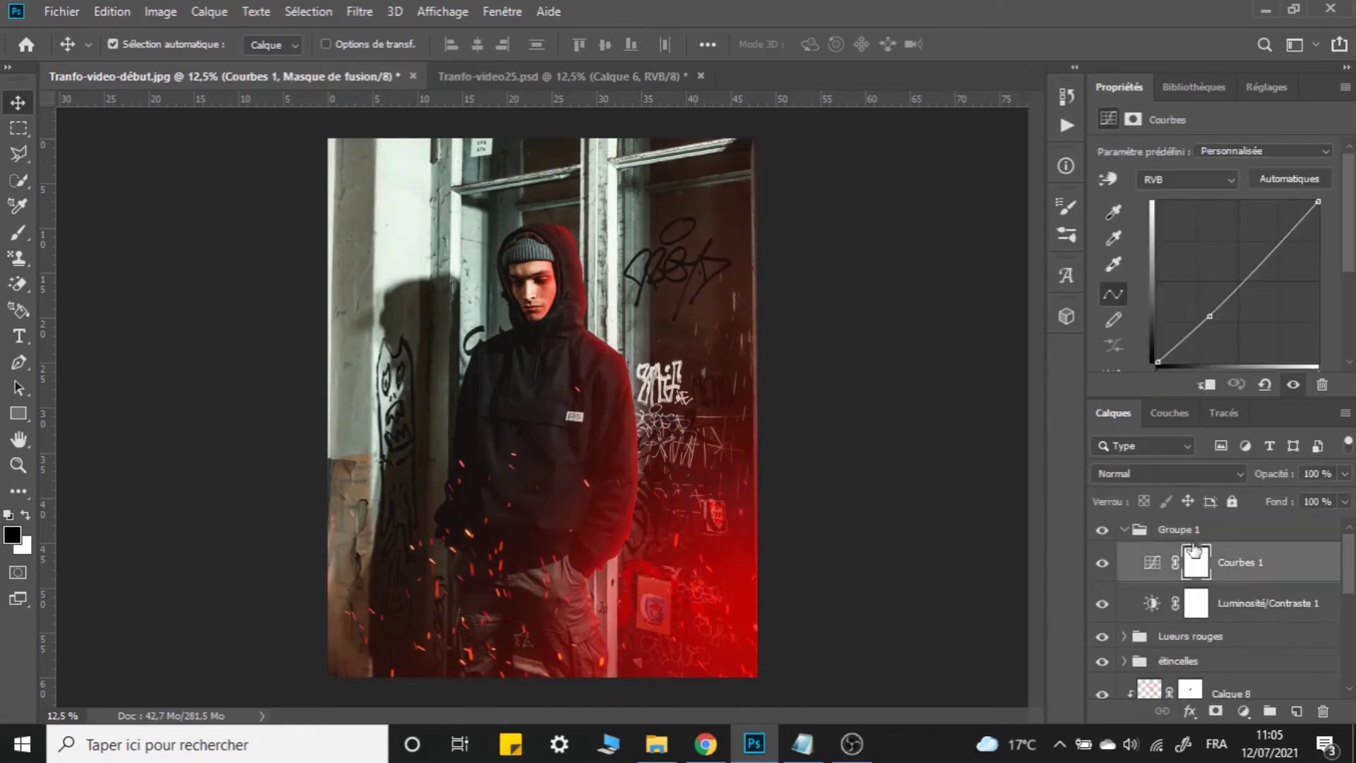
left_click(1345, 474)
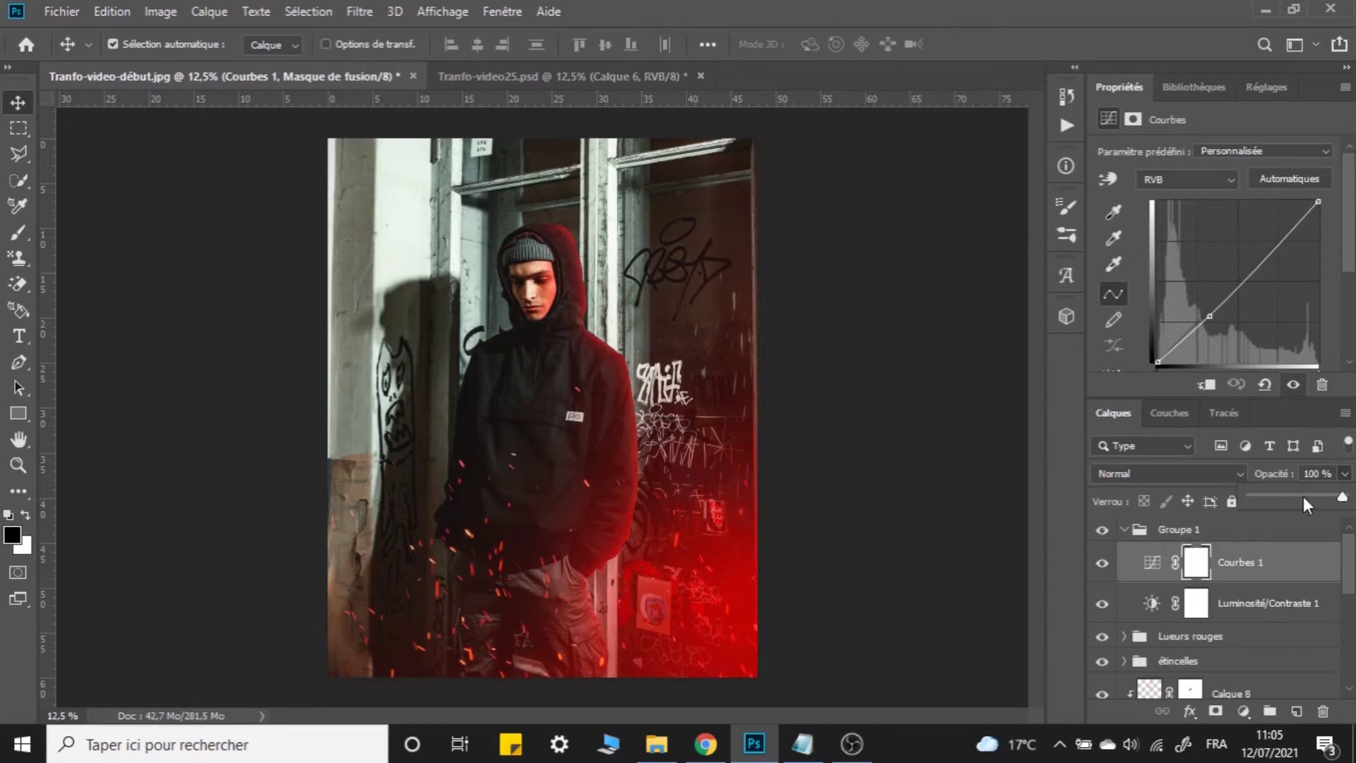
left_click_drag(1304, 497, 1293, 494)
key("Escape")
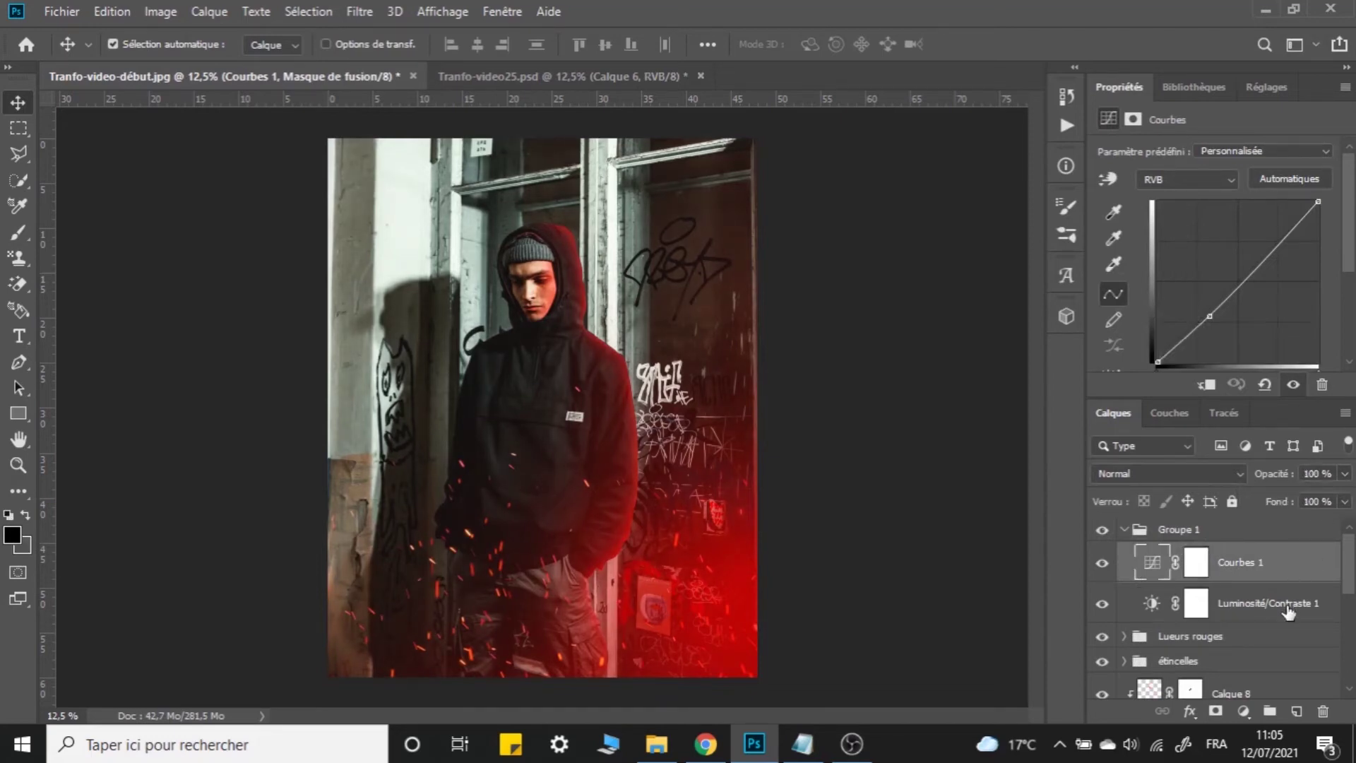
Set the brightness of the Luminosité/Contraste 1 layer to 6.
left_click(1290, 606)
left_click(1219, 207)
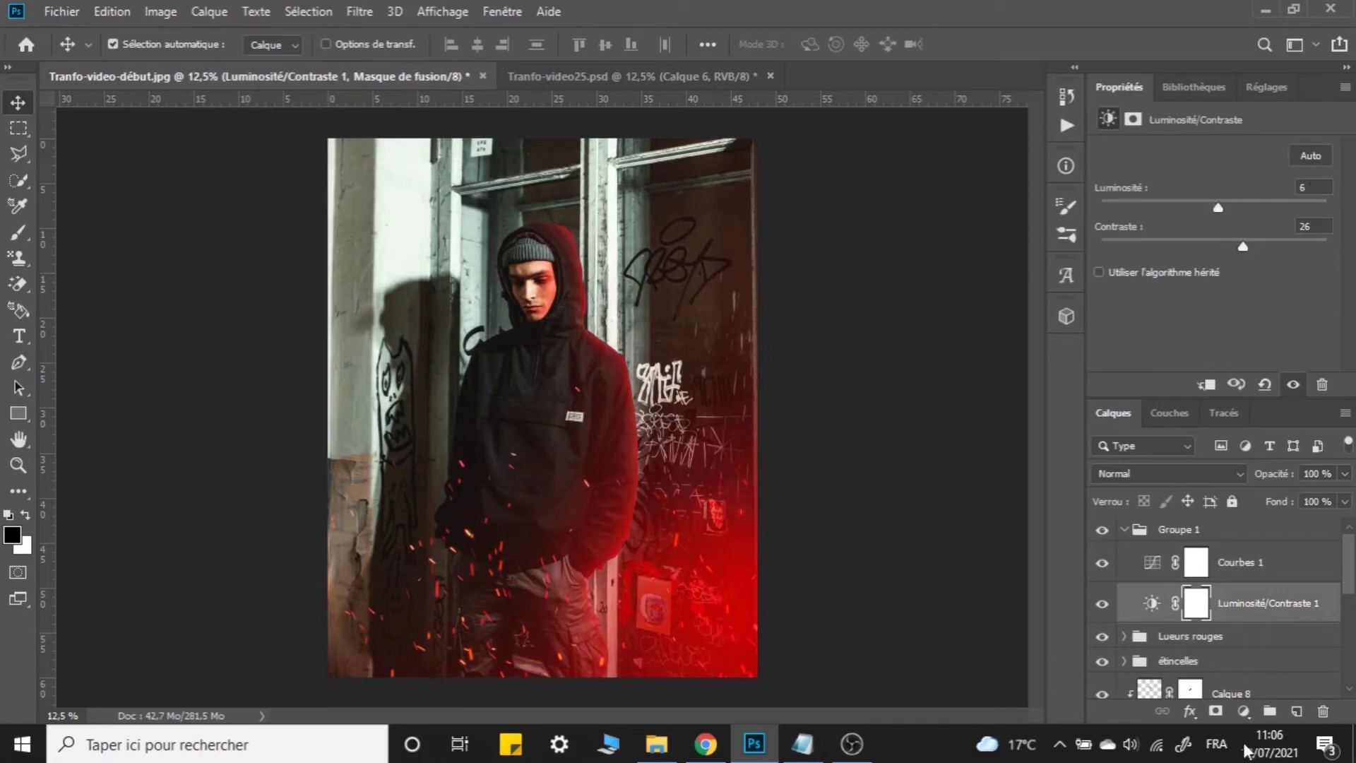
Add a Teinte/Saturation adjustment layer above Courbes 1 with Coloriser enabled, hue 0 and saturation 62.
left_click(1264, 563)
left_click(1245, 711)
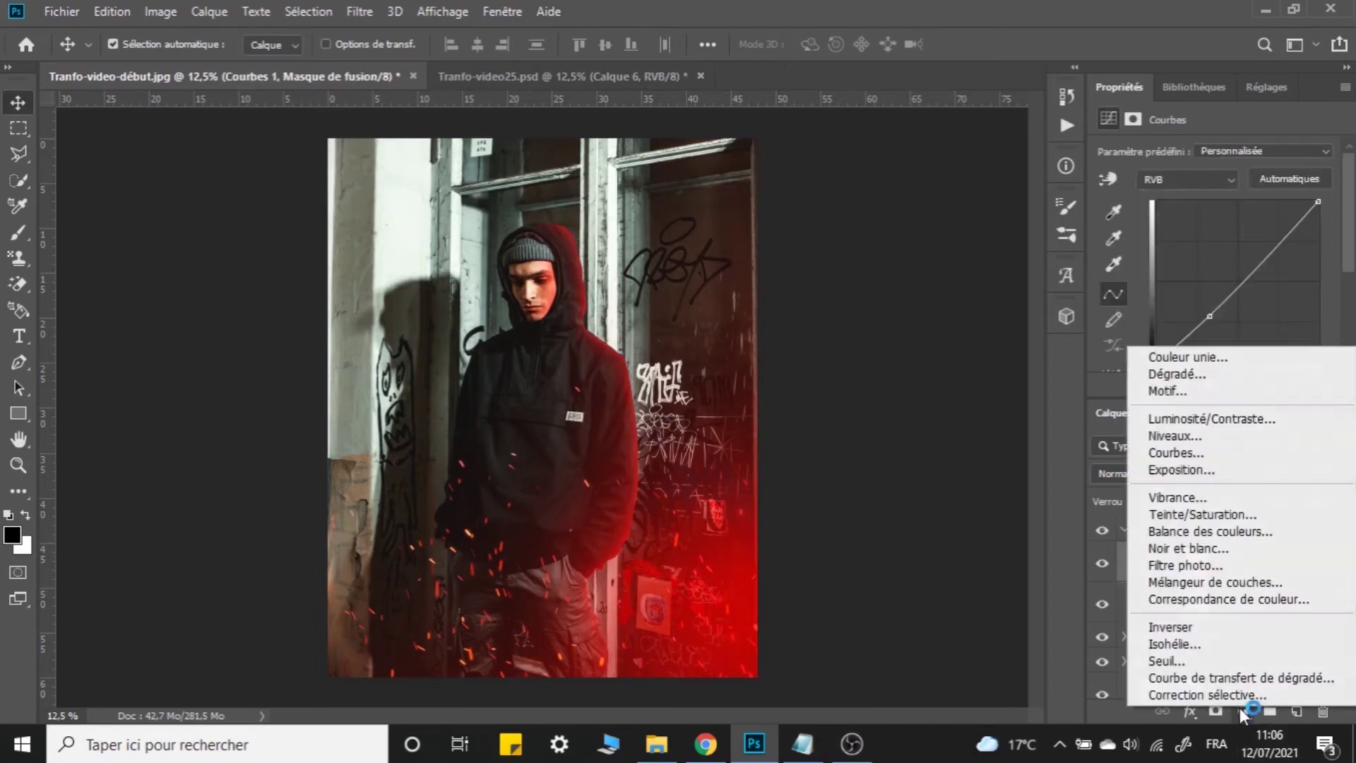
left_click(1213, 513)
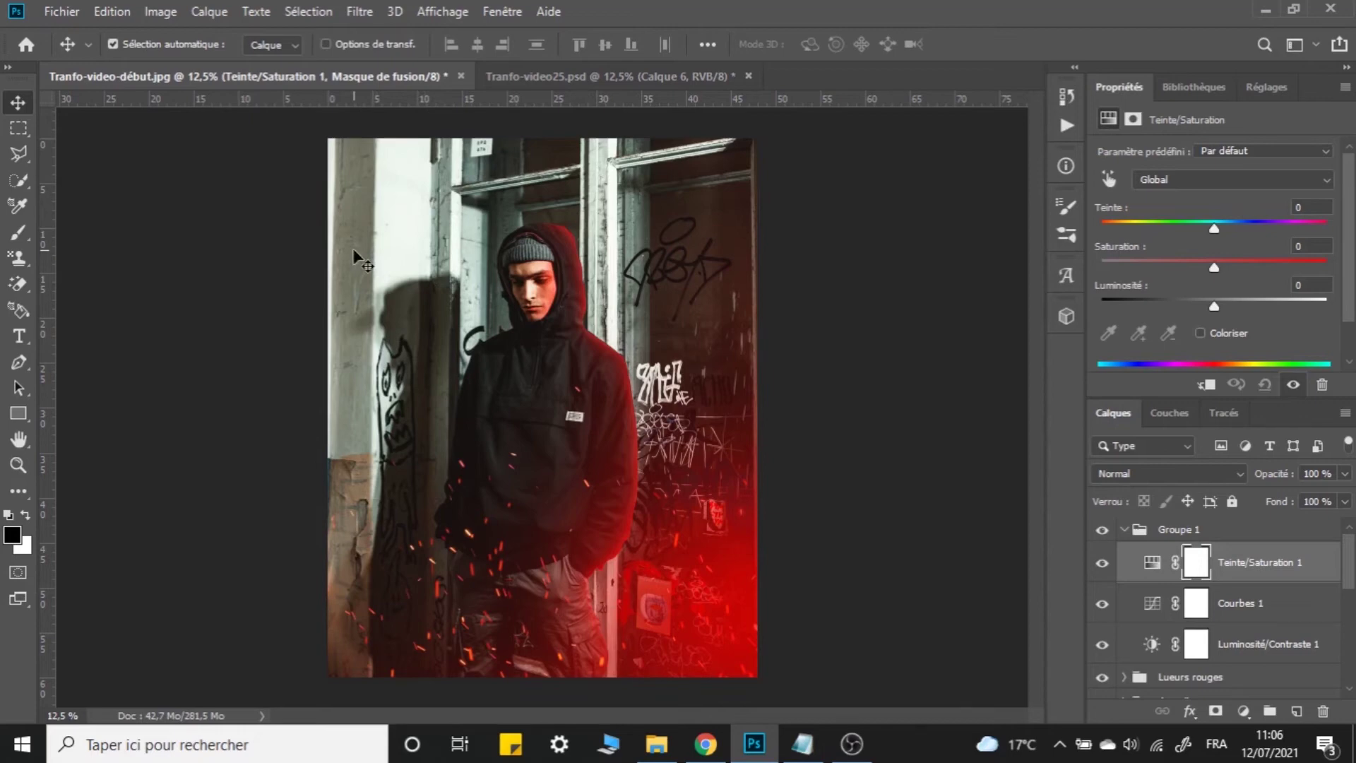
left_click(1220, 337)
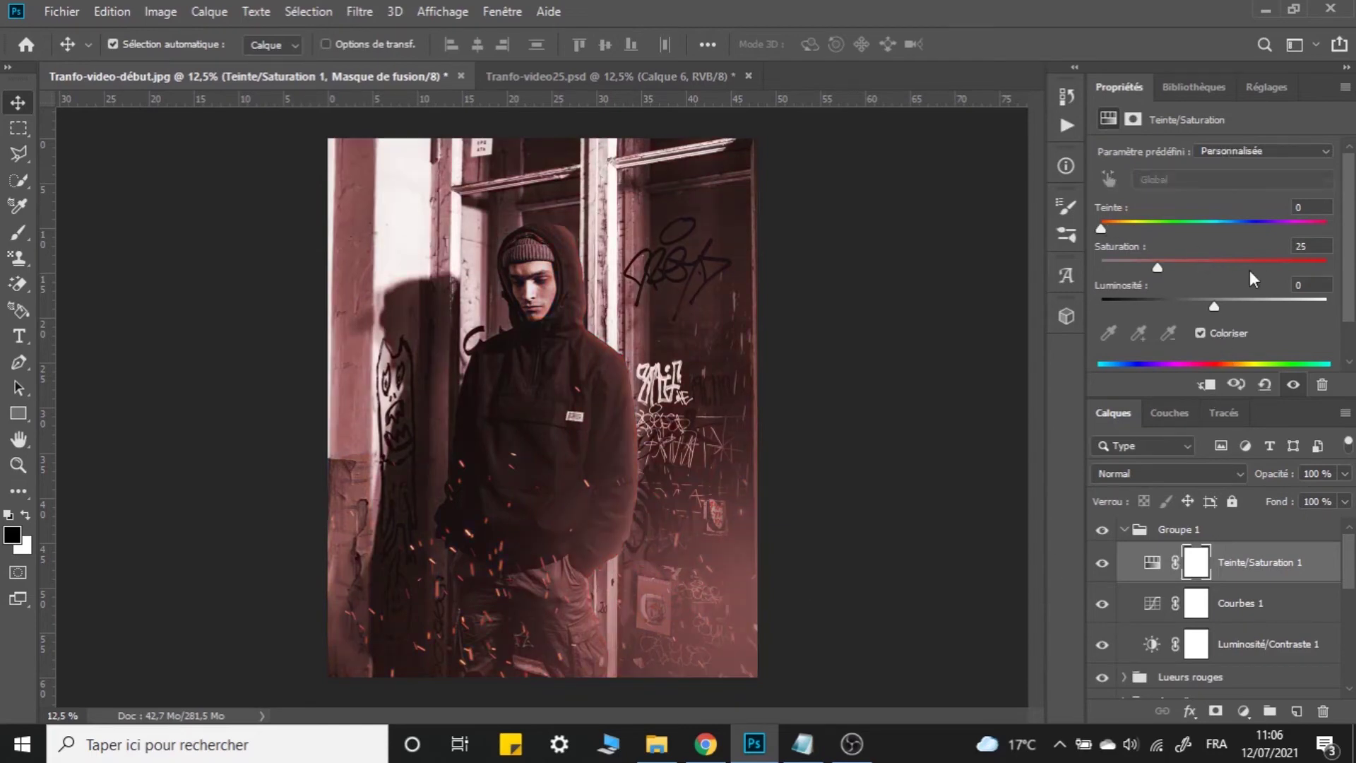
left_click_drag(1158, 268, 1213, 270)
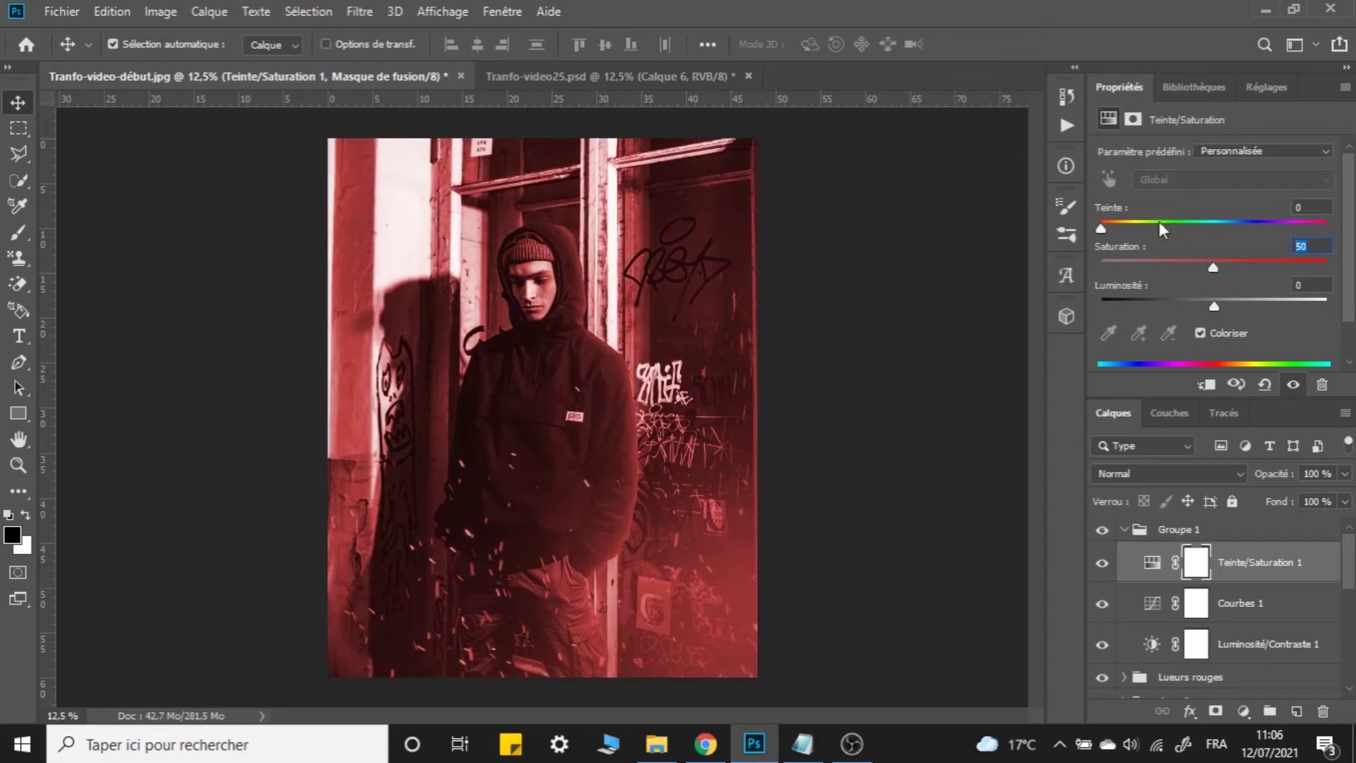
left_click_drag(1116, 222, 1083, 222)
left_click(1344, 474)
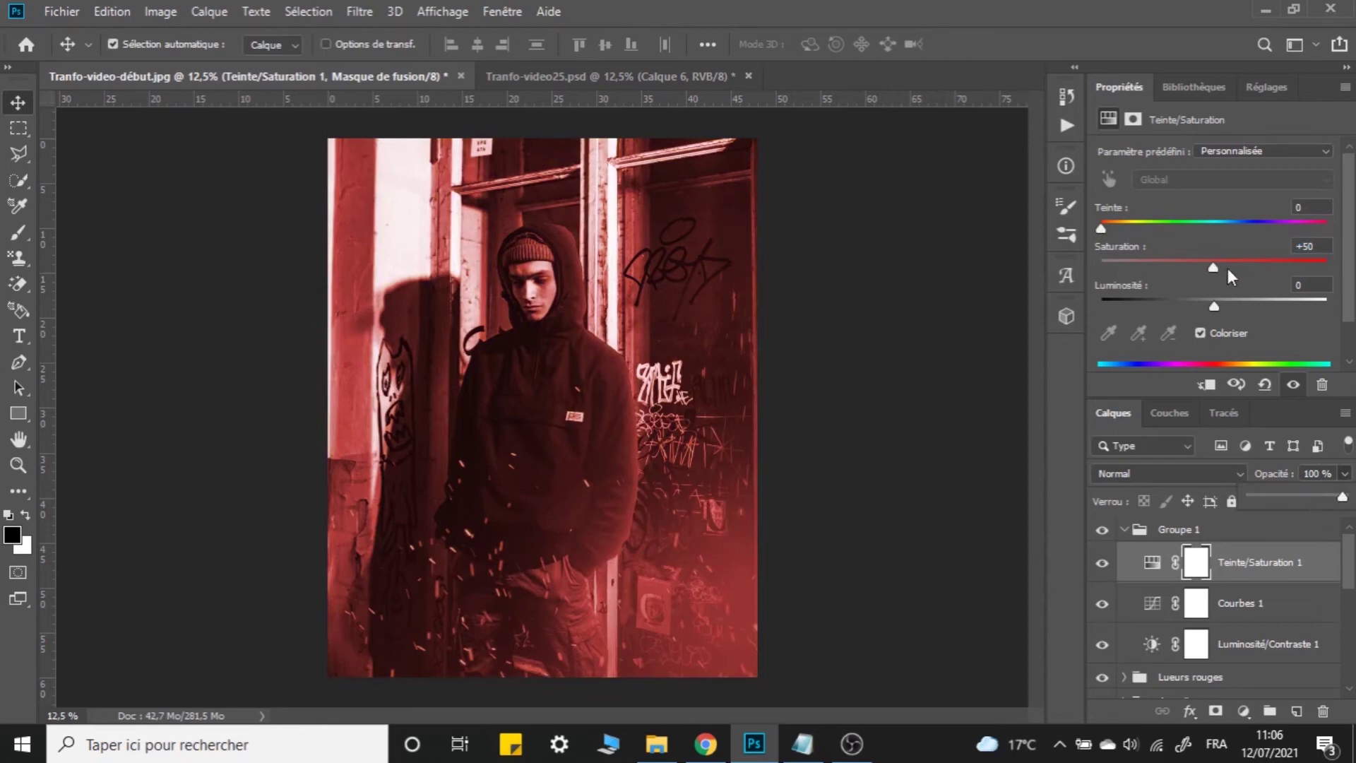
left_click_drag(1226, 267, 1239, 267)
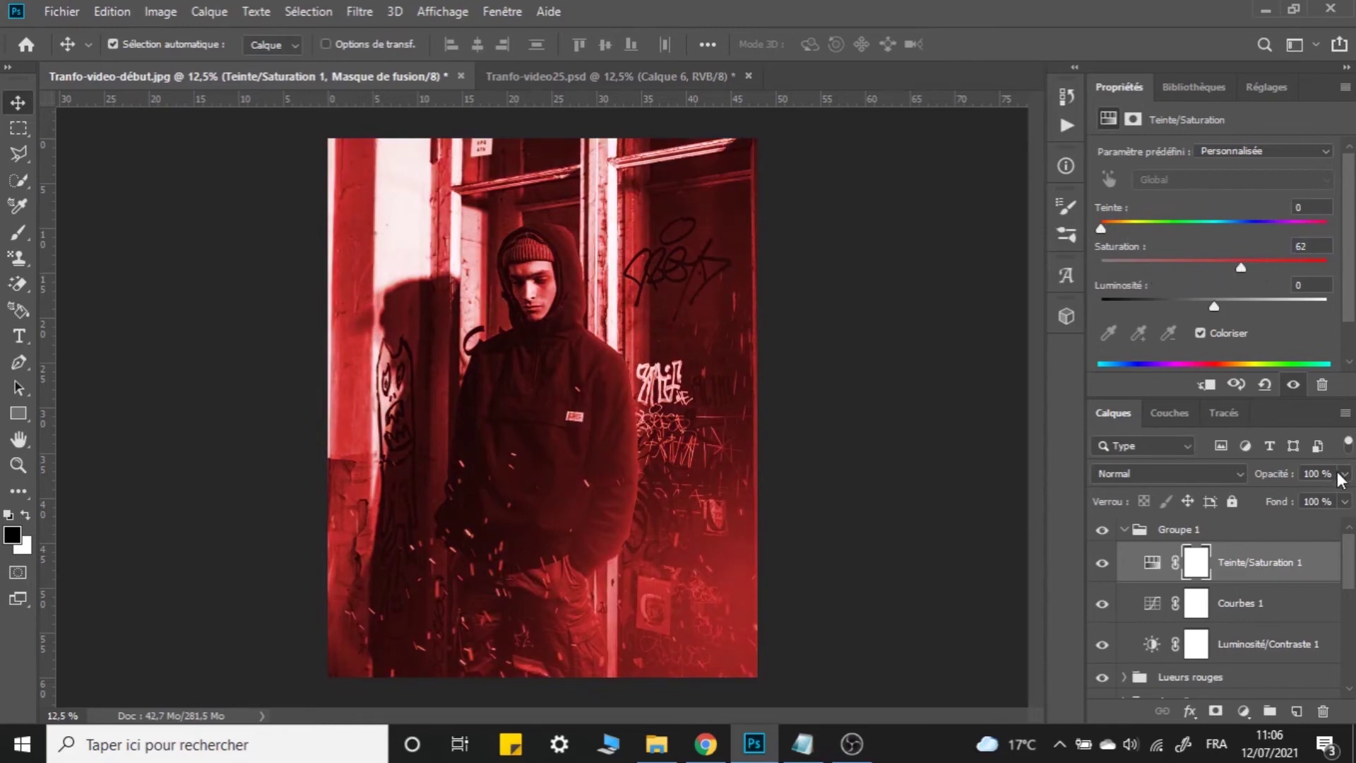
Lower the opacity of the Teinte/Saturation 1 layer to 26% and compare the image with and without it.
left_click_drag(1344, 473, 1276, 496)
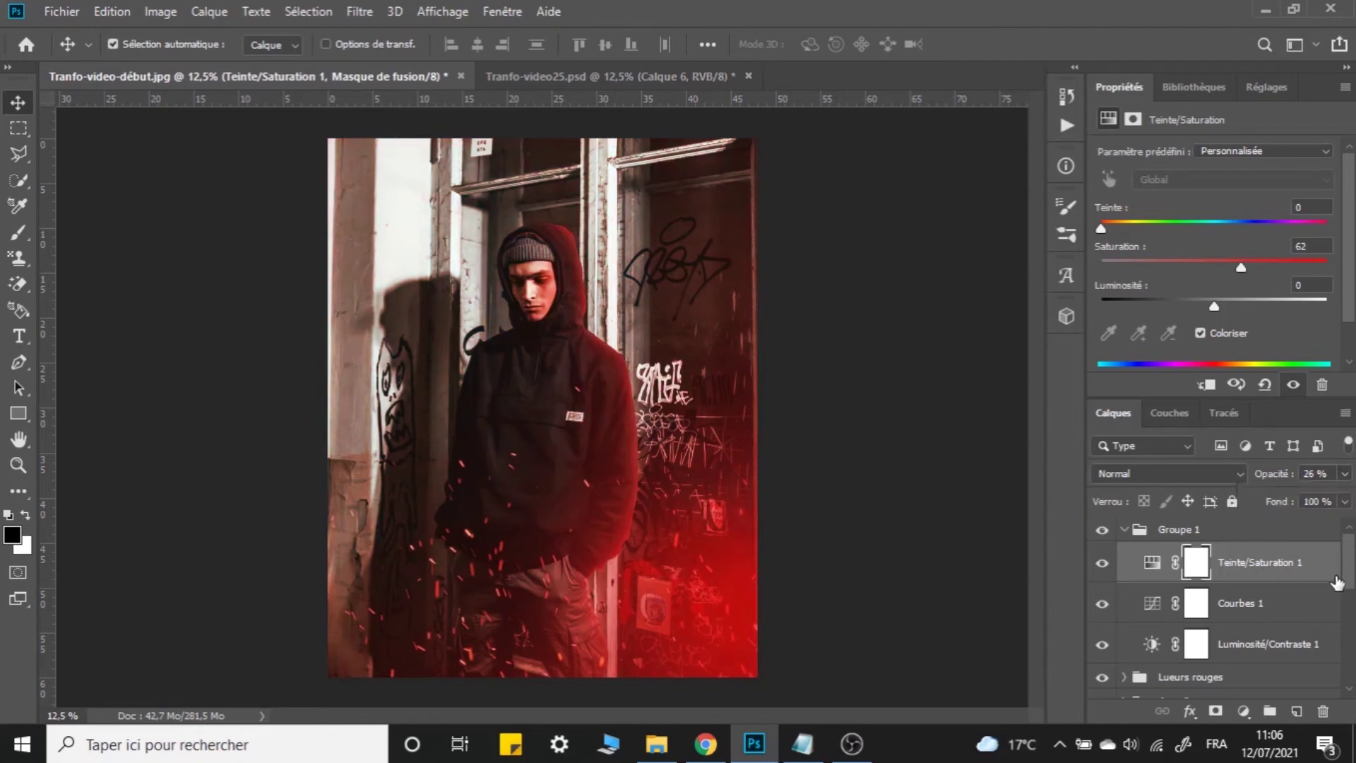
left_click(1152, 562)
left_click(1104, 563)
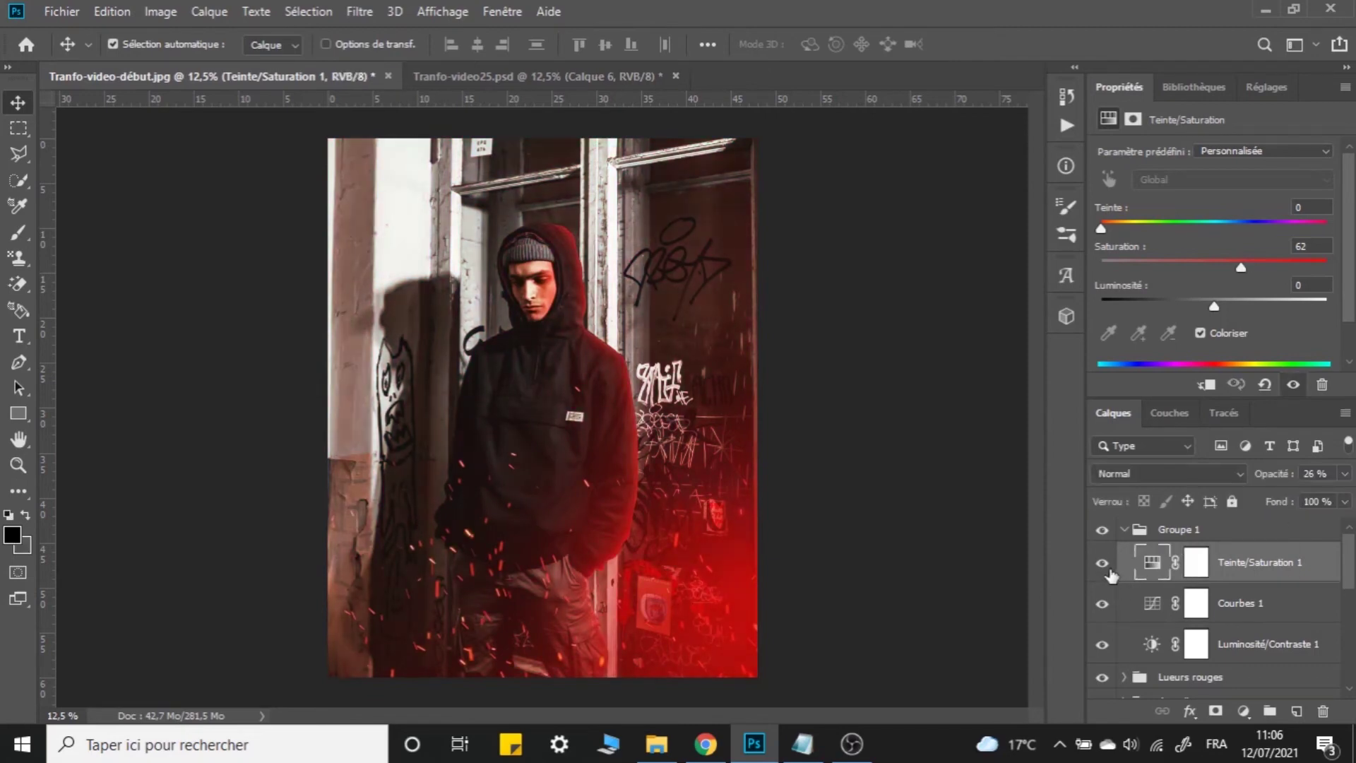
left_click(1107, 572)
Collapse Groupe 1 and compare the composite with and without its adjustments.
left_click(1124, 529)
left_click(1102, 531)
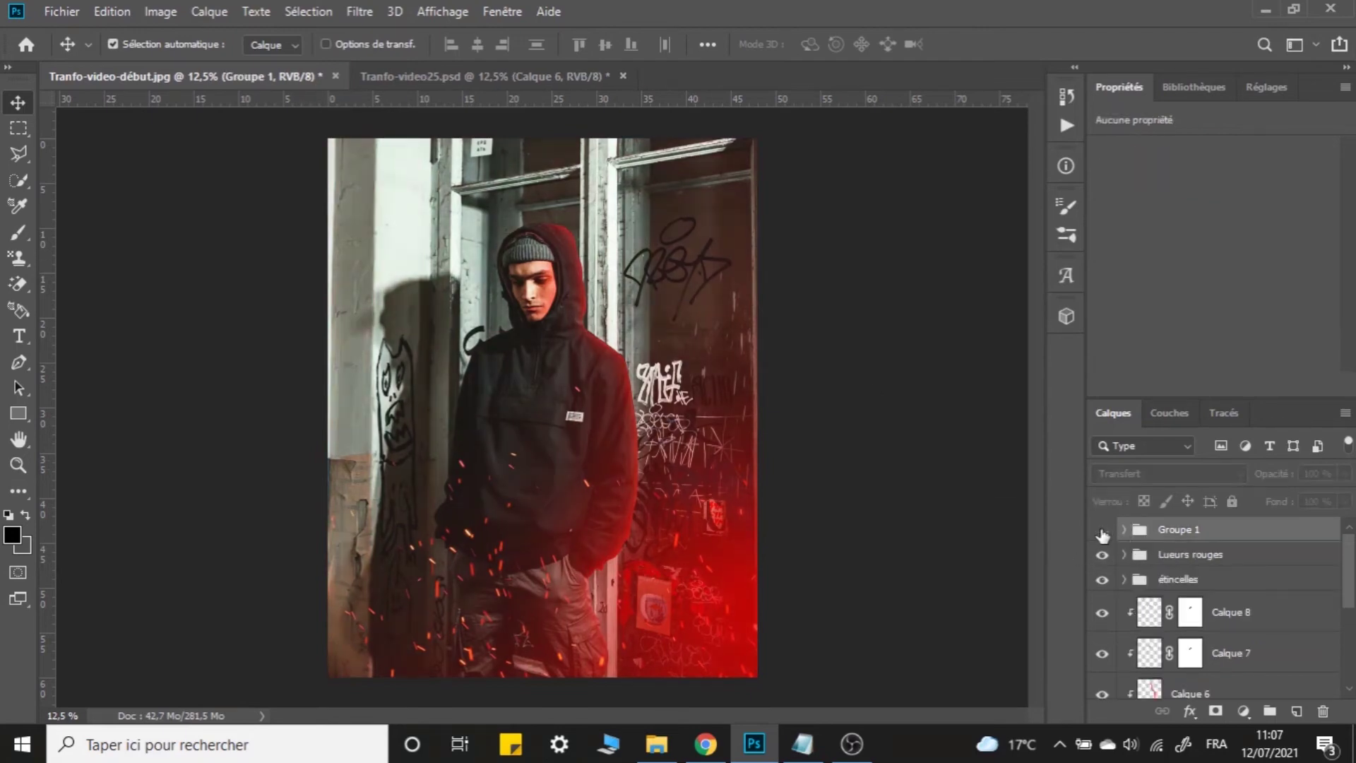
left_click(1102, 530)
left_click(1103, 531)
left_click(1102, 530)
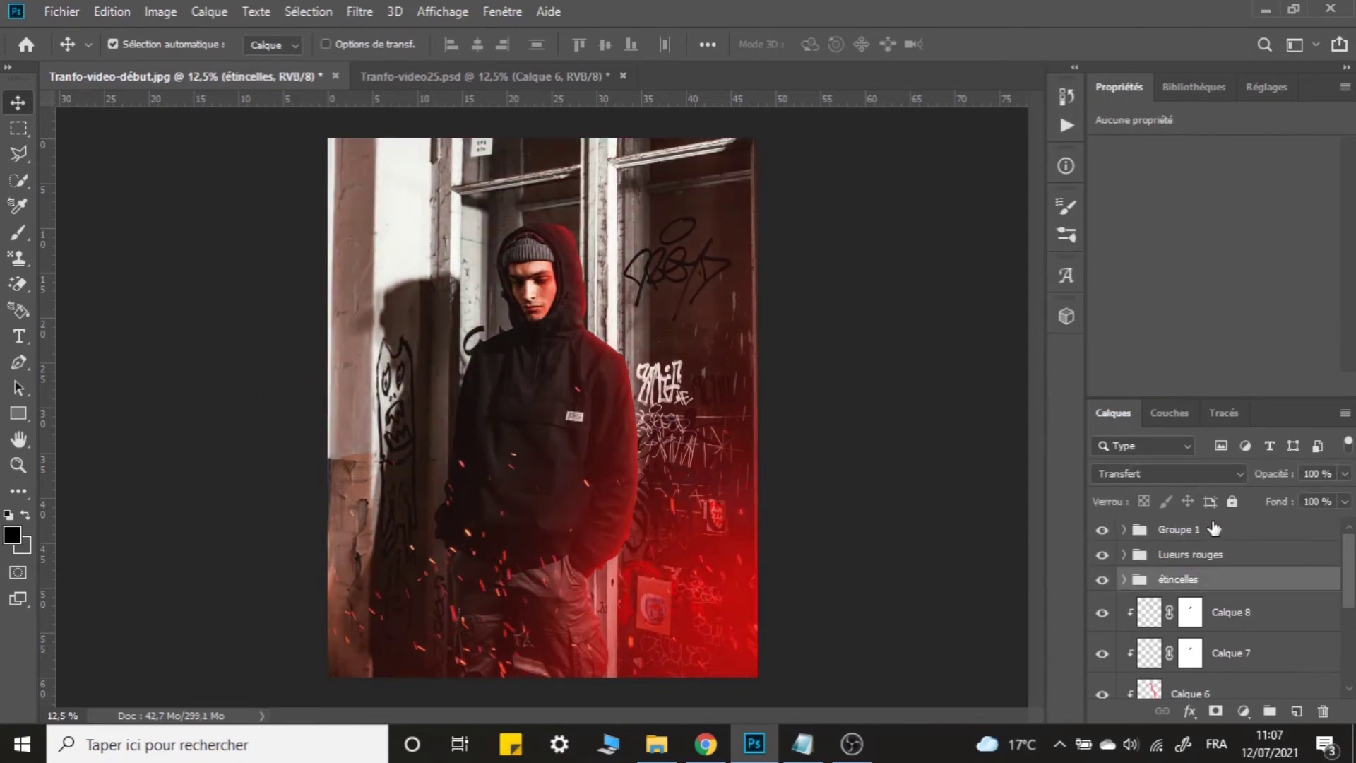
Select everything from Groupe 1 down to Calque 0 and put it all in one group.
left_click(1217, 531)
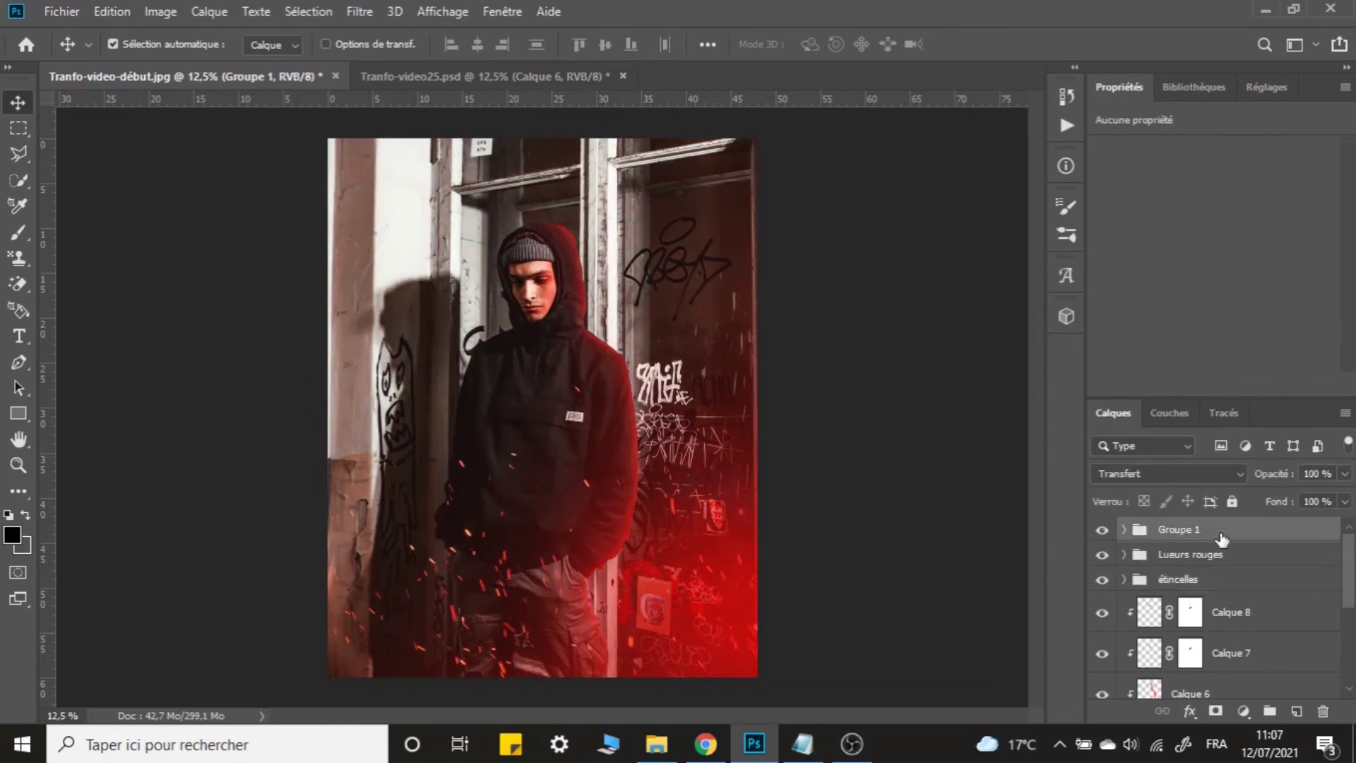
scroll(1148, 578, "down", 5)
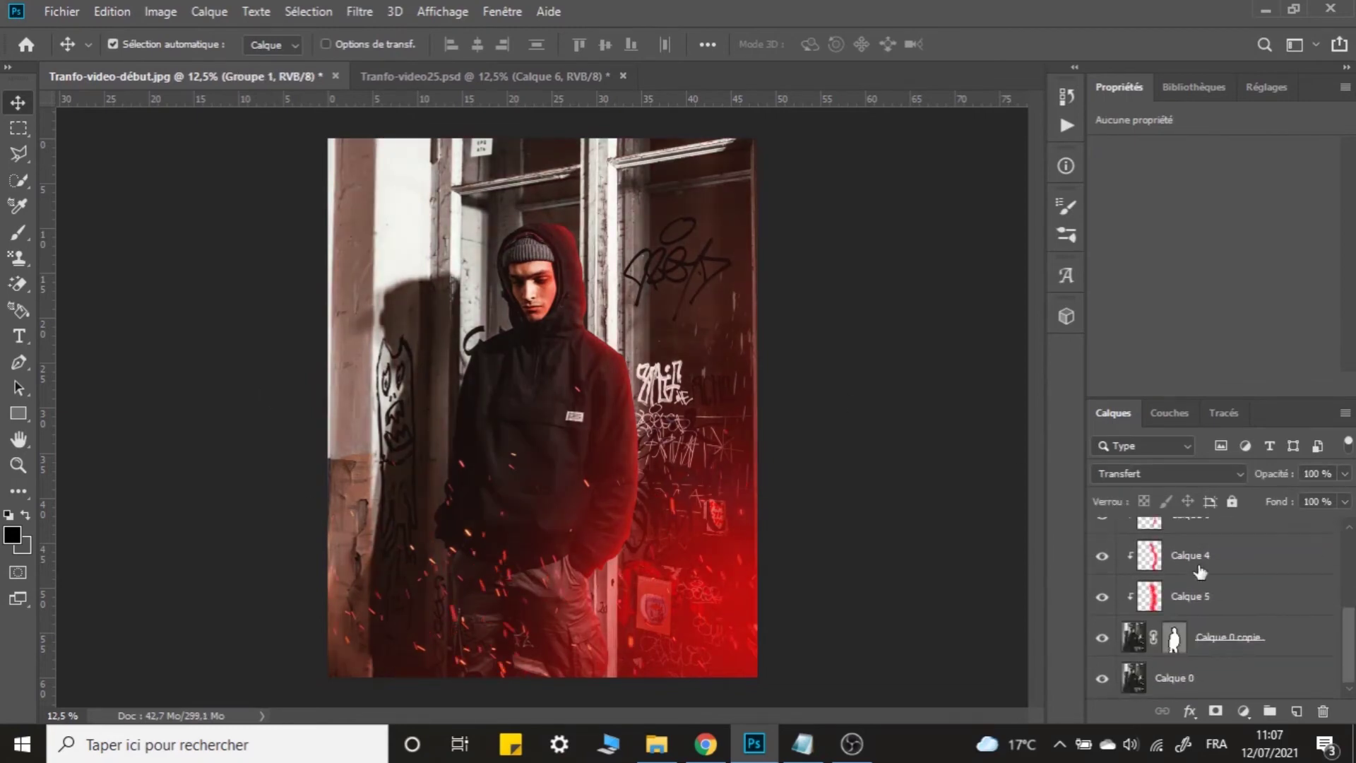
left_click(1247, 690)
scroll(1244, 607, "up", 5)
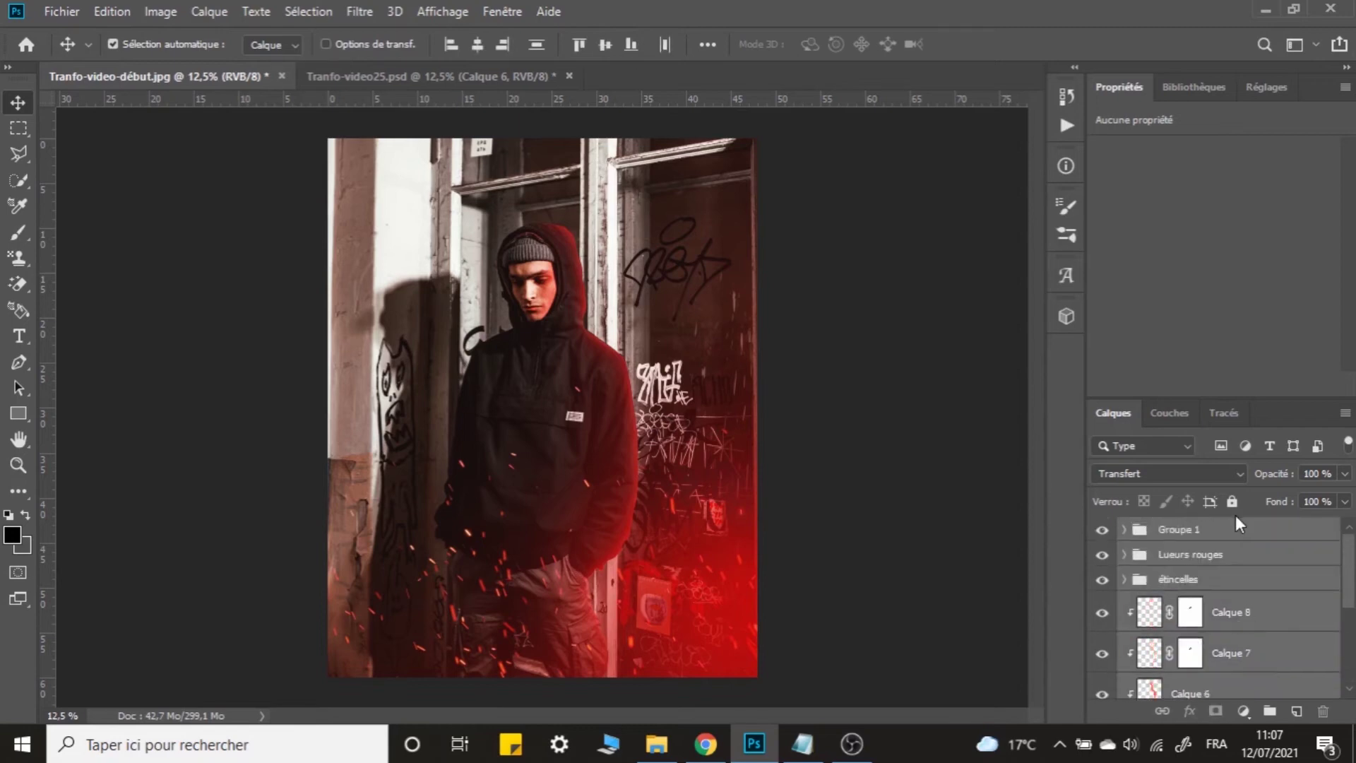
left_click(1242, 532)
scroll(1247, 540, "down", 5)
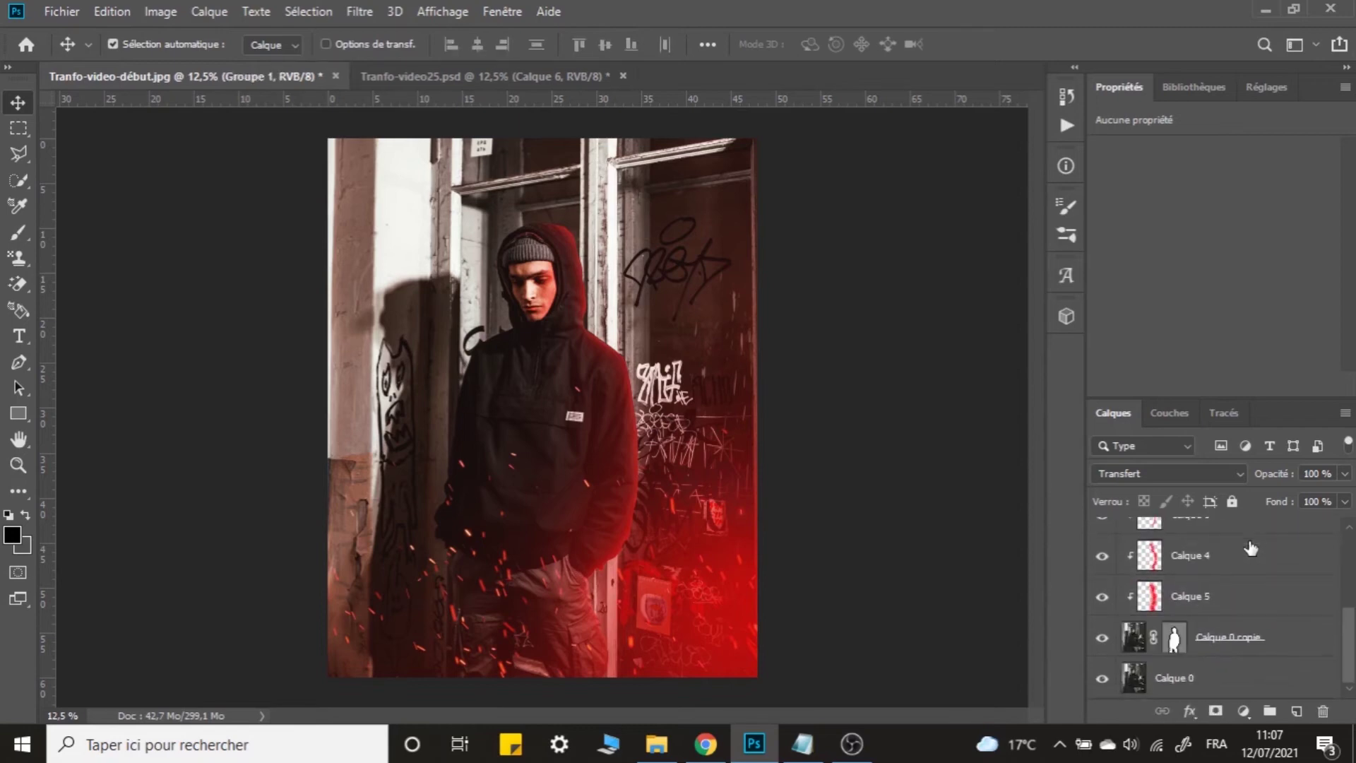
left_click(1230, 677, "shift")
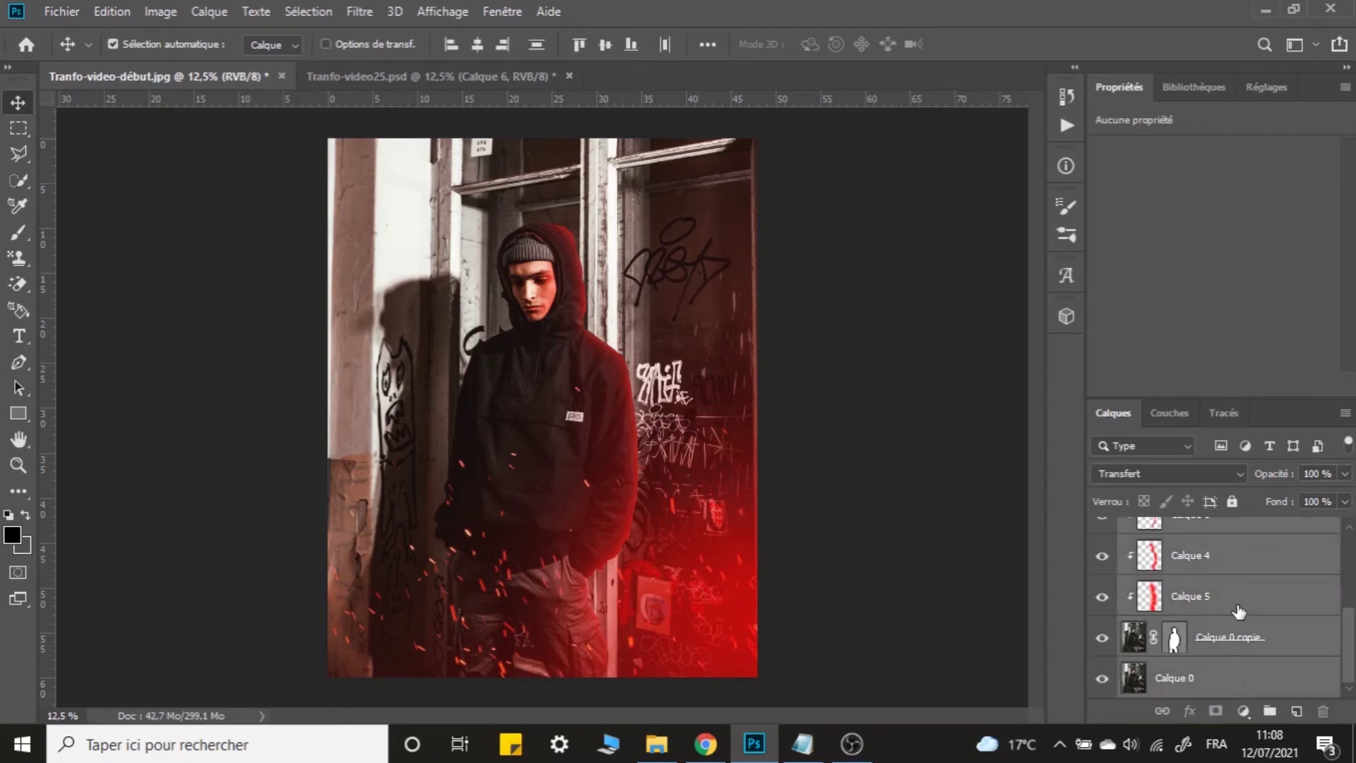
key("ctrl+g")
Rename the new overall group as Image.
left_click(1214, 523, "ctrl")
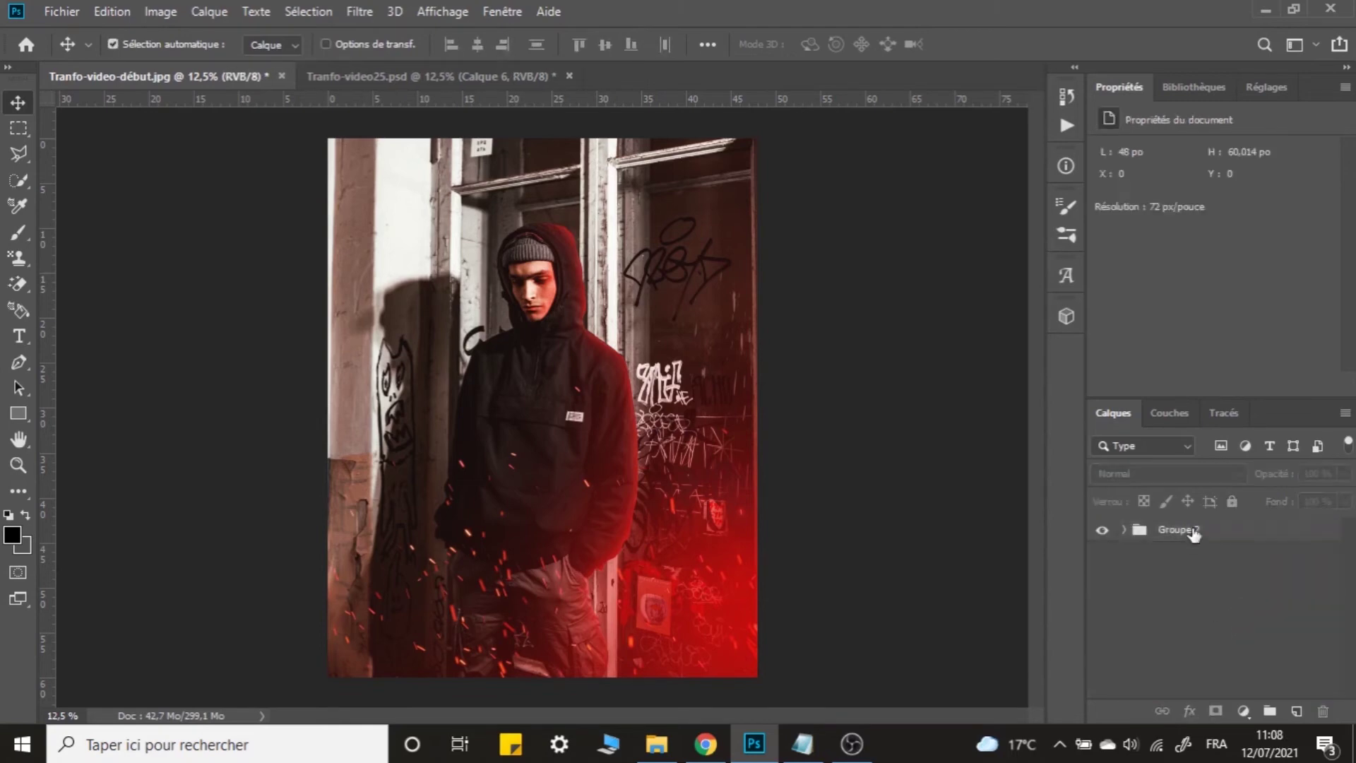
left_click(1214, 523, "ctrl")
left_click(1177, 562)
double_click(1187, 530)
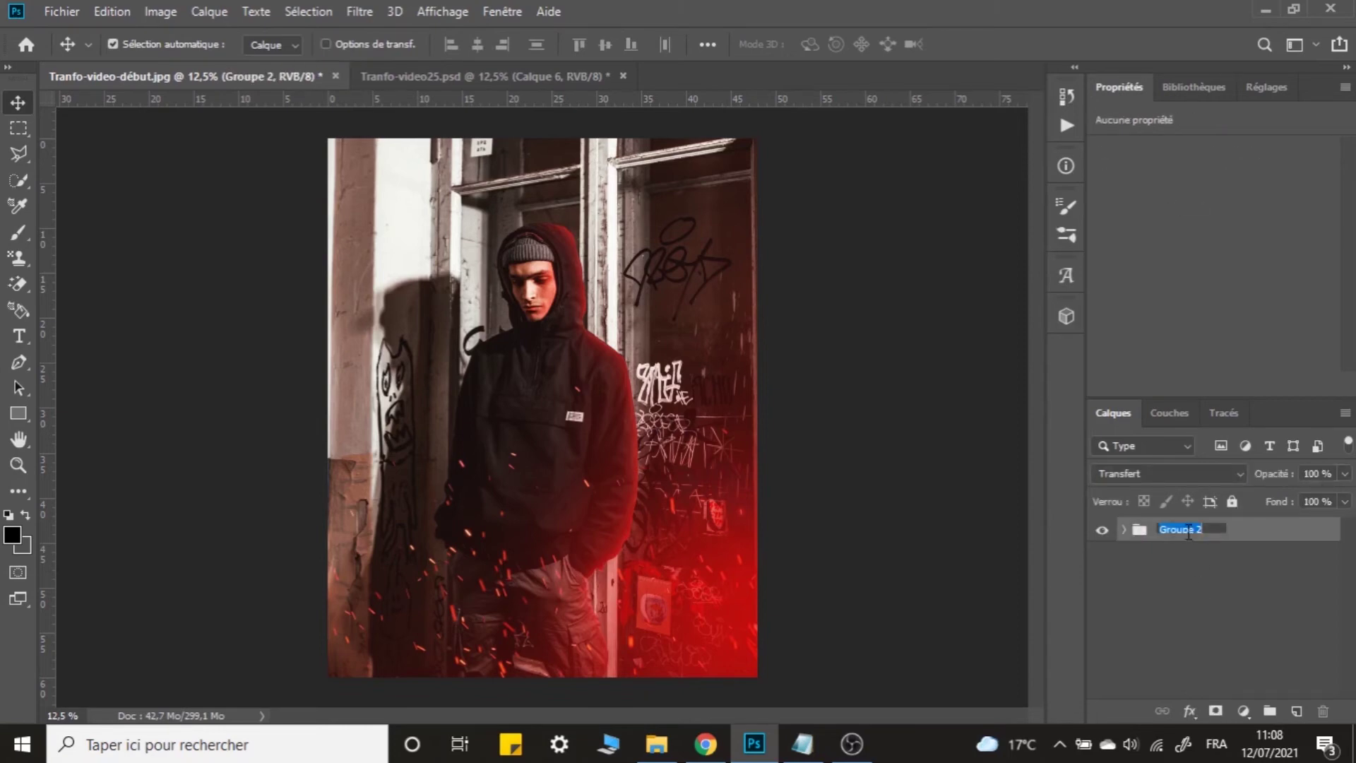
key("BackSpace")
type("Image")
key("Return")
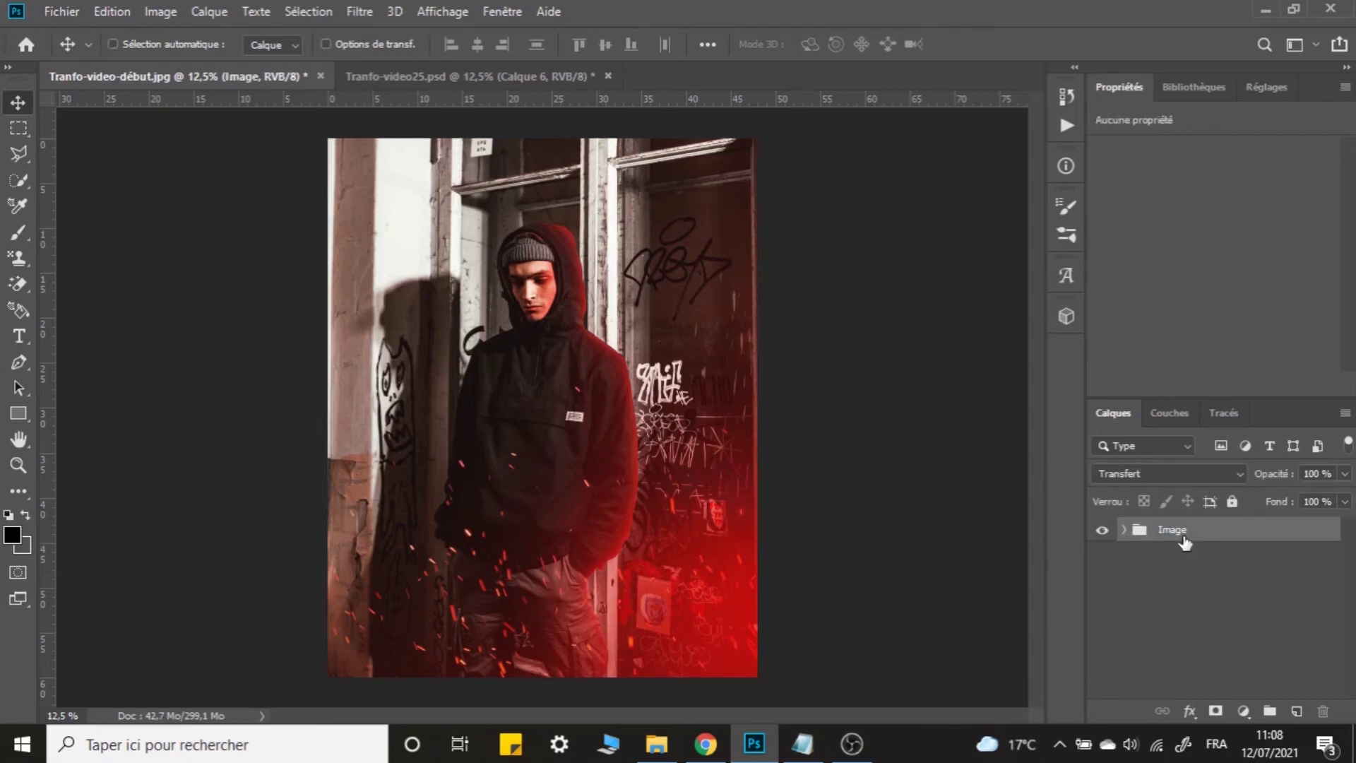
Duplicate the Image group and convert the copy into a smart object.
key("ctrl+j")
right_click(1213, 537)
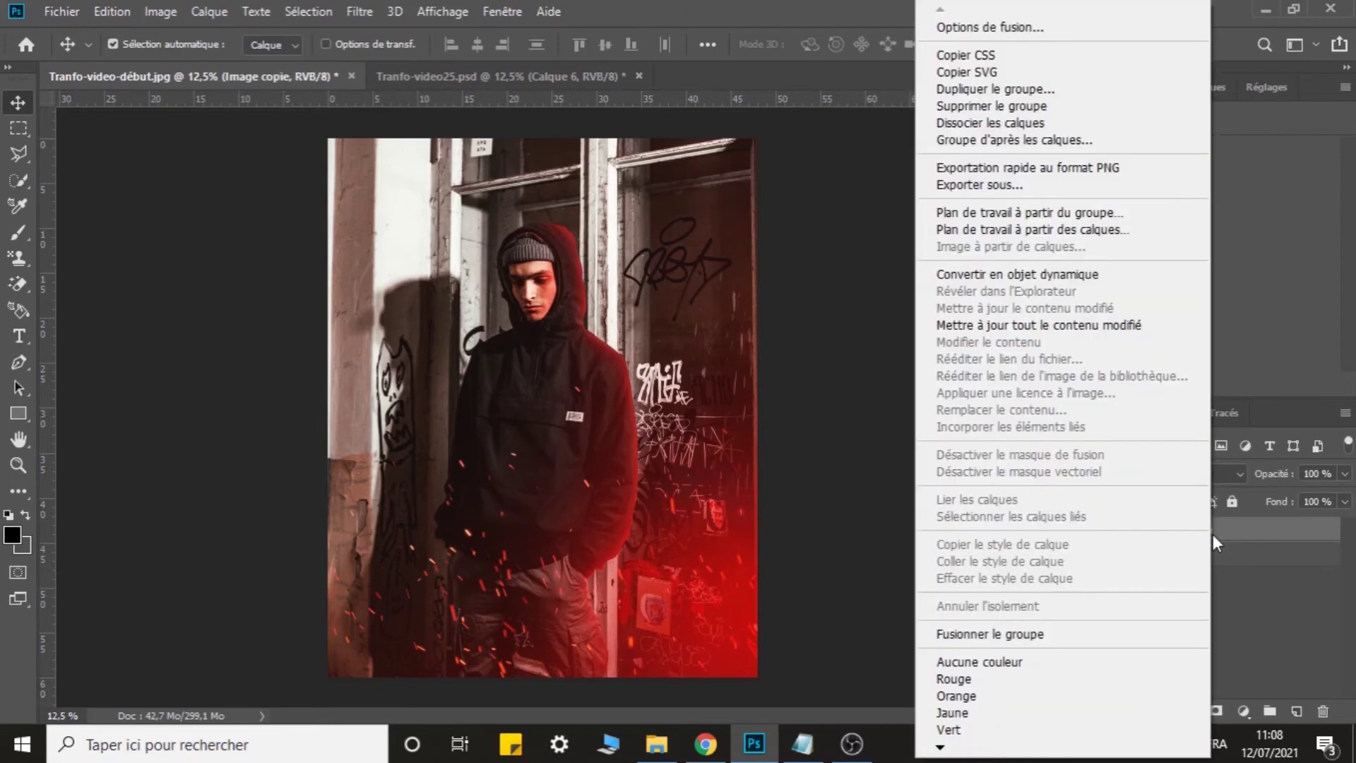
left_click(1044, 275)
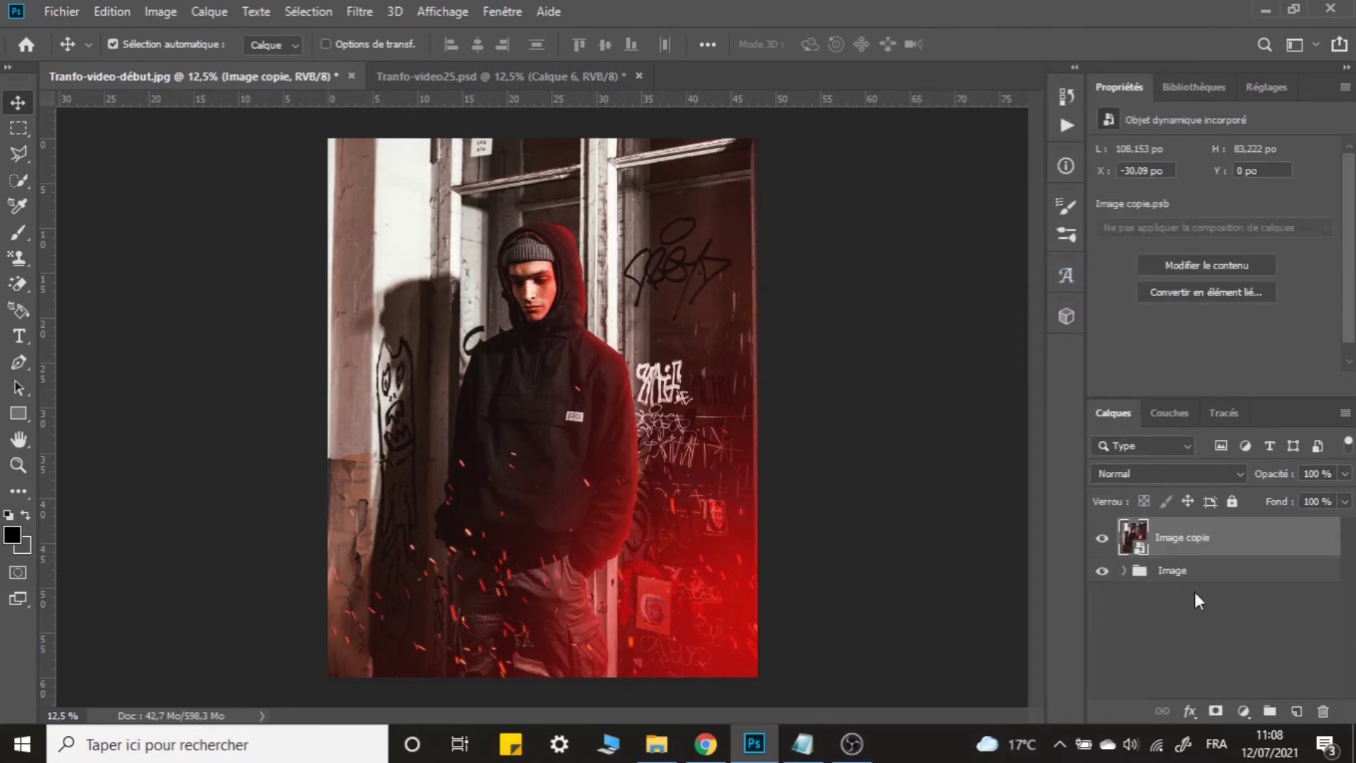
Compare the Image copie smart object with the editable Image group and inspect the group's layers, leaving both shown.
left_click(1167, 629)
left_click(1102, 539)
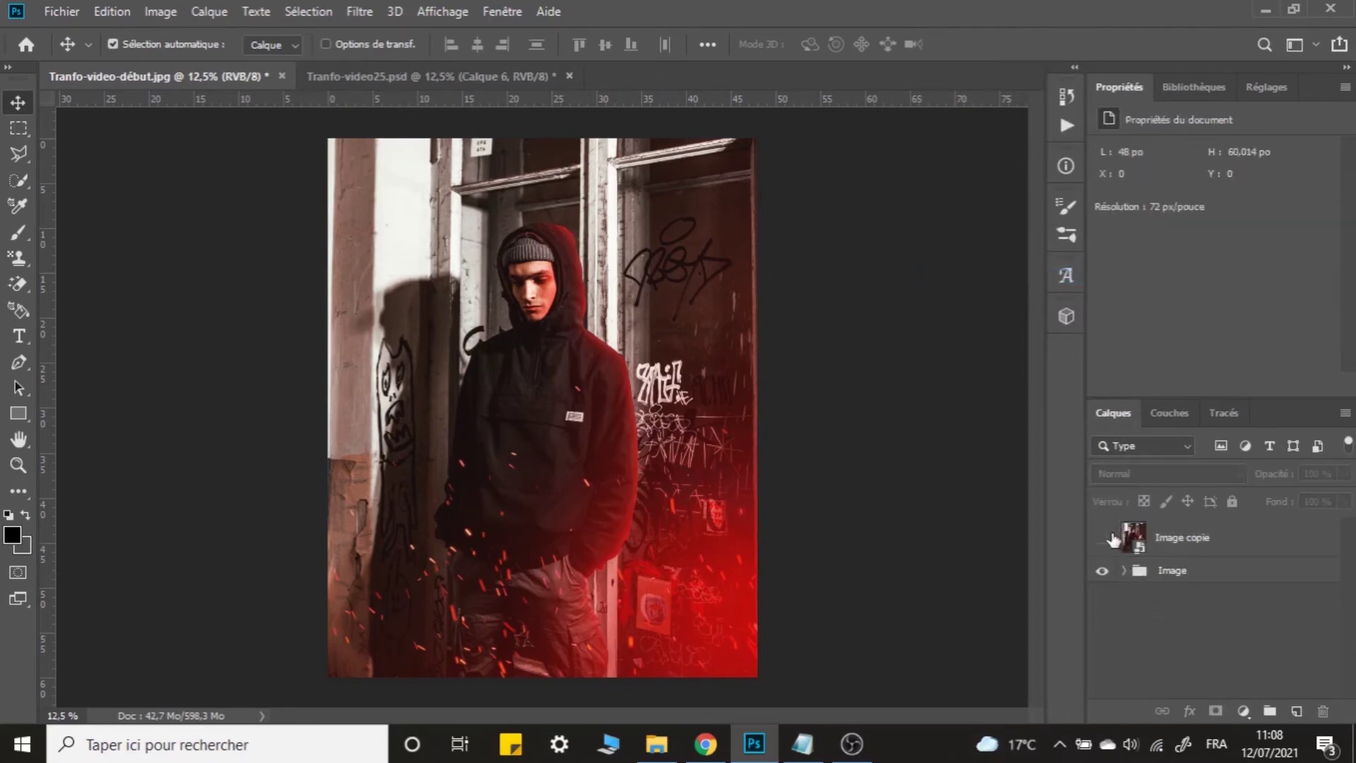
left_click(1102, 572)
left_click(1101, 572)
left_click(1124, 571)
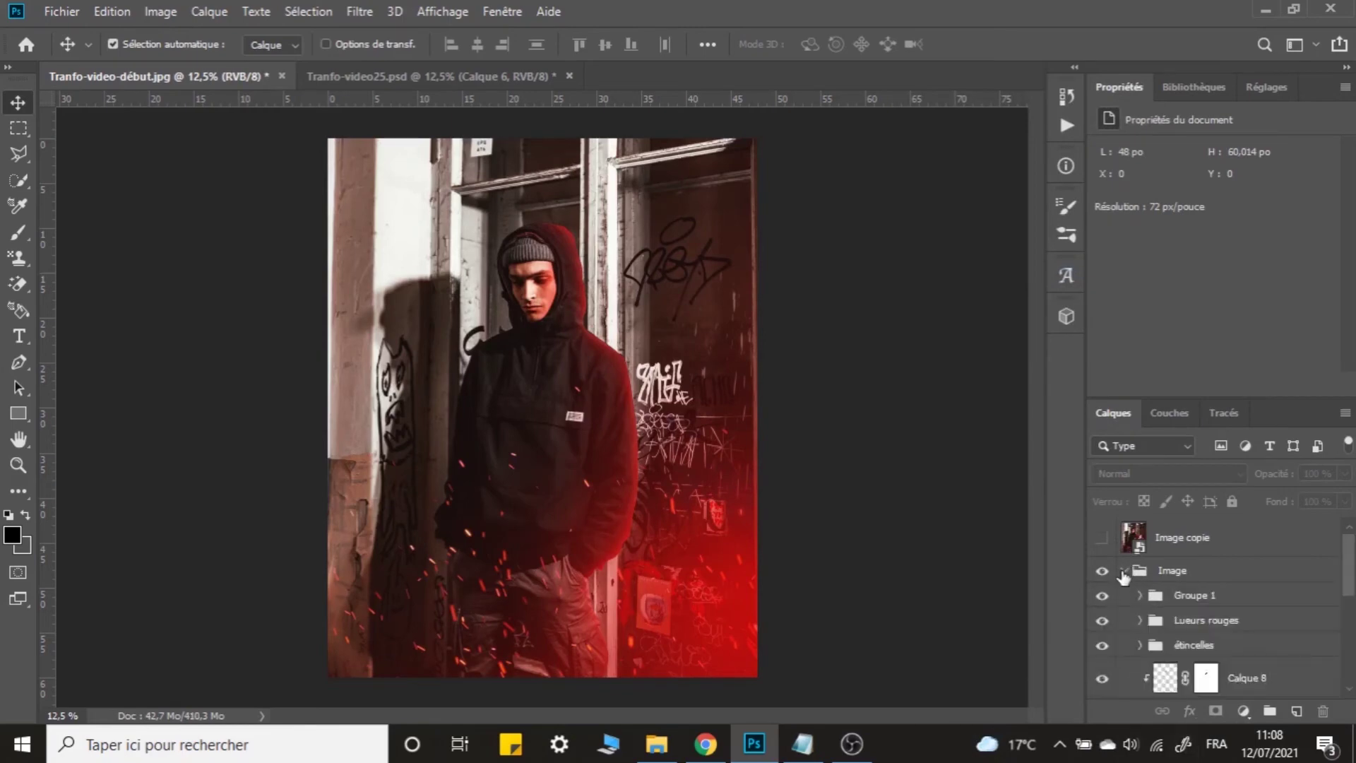
left_click(1124, 570)
left_click(1102, 539)
left_click(1102, 571)
left_click(1134, 549)
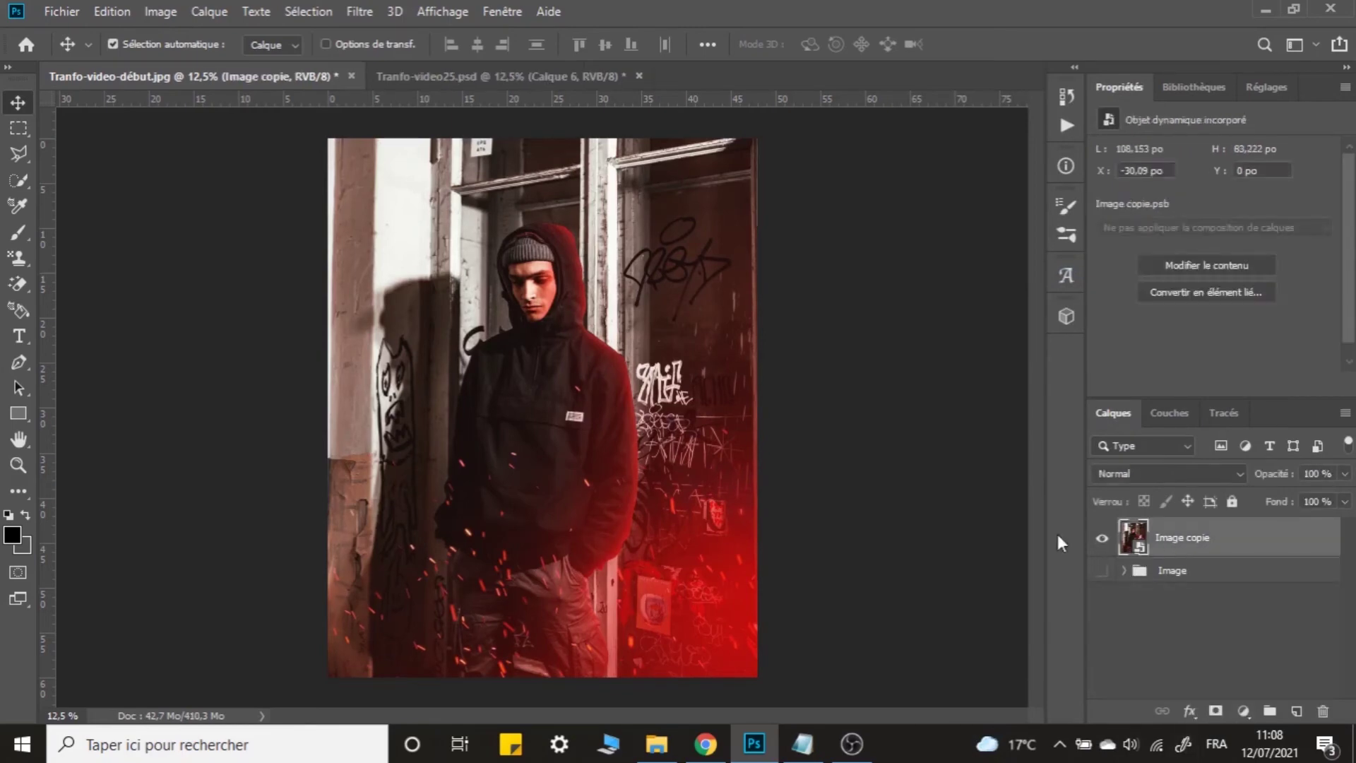
left_click(1104, 574)
left_click(1156, 601)
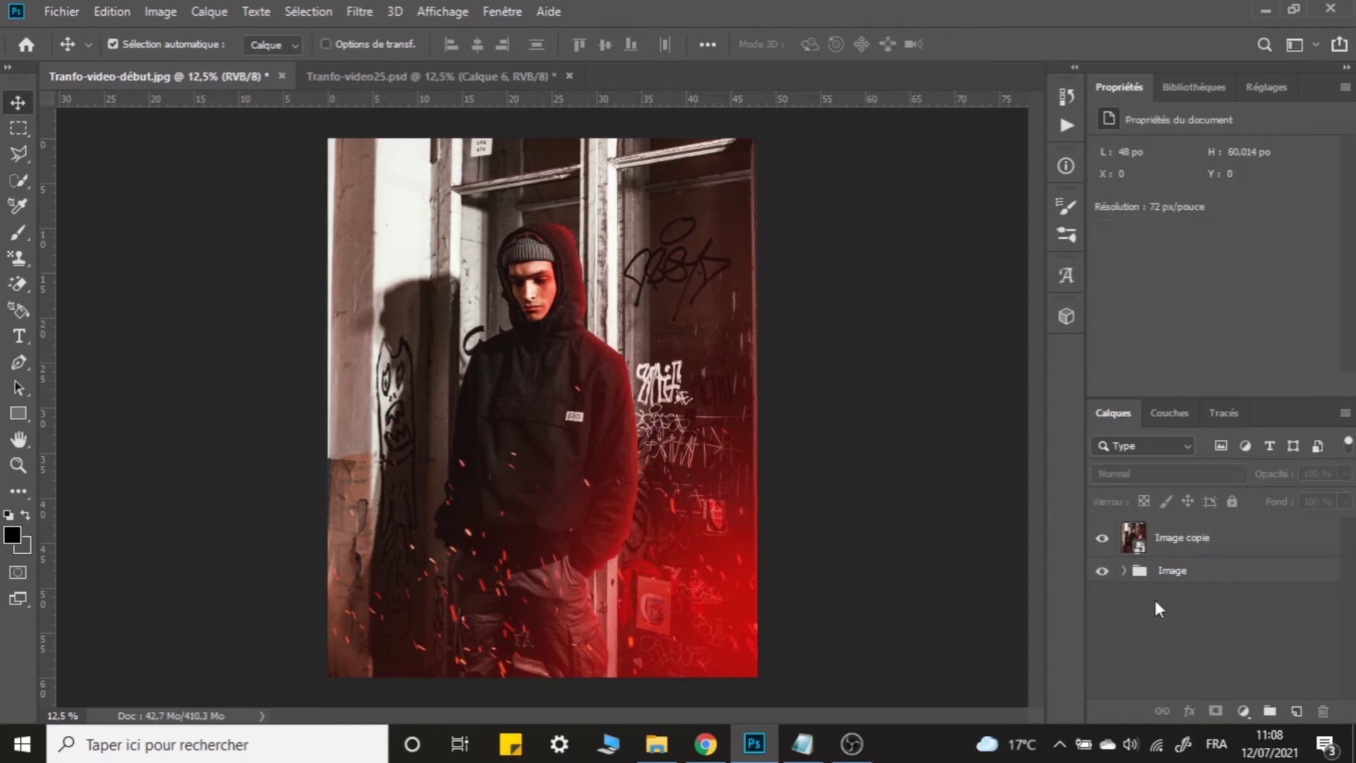
Apply a Flou radial filter to Image copie in Zoom mode with a value of 40 and Normale quality.
left_click(1190, 542)
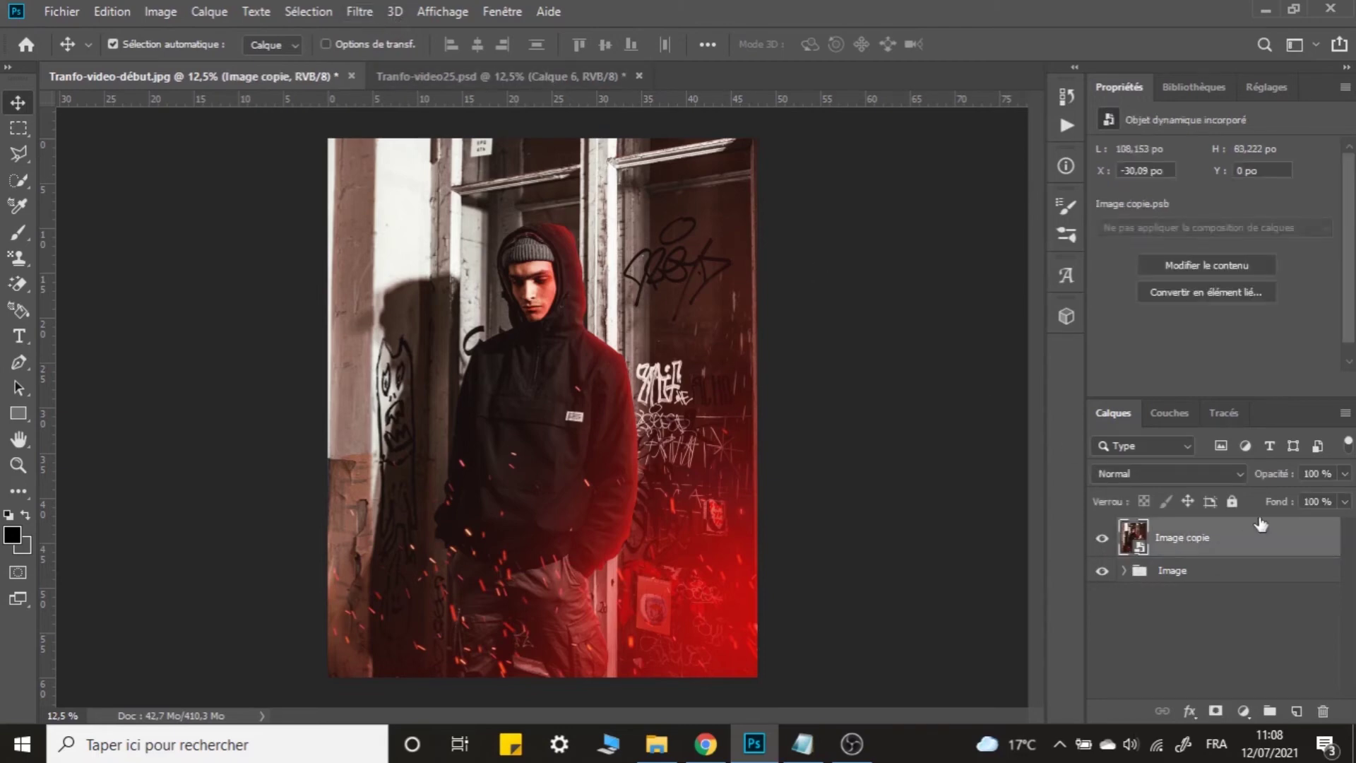
left_click(359, 12)
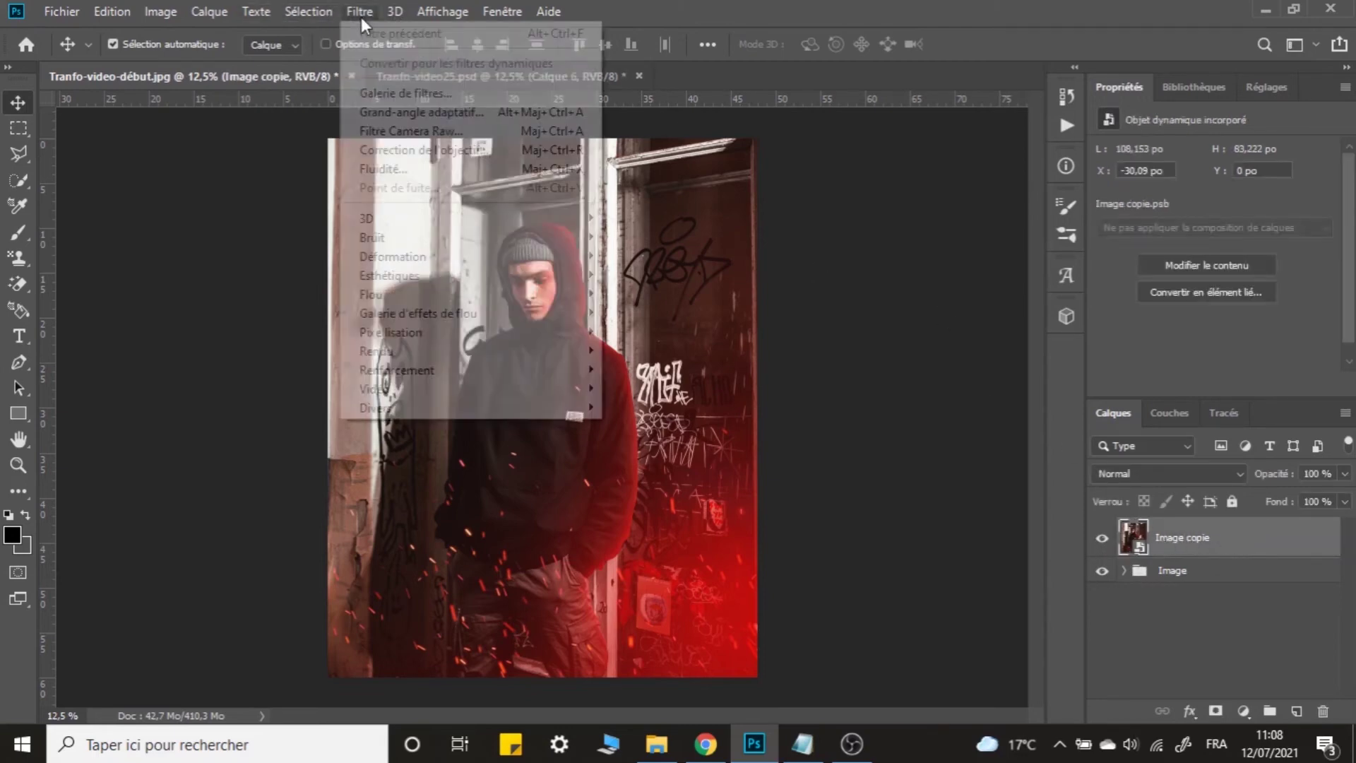
mouse_move(417, 295)
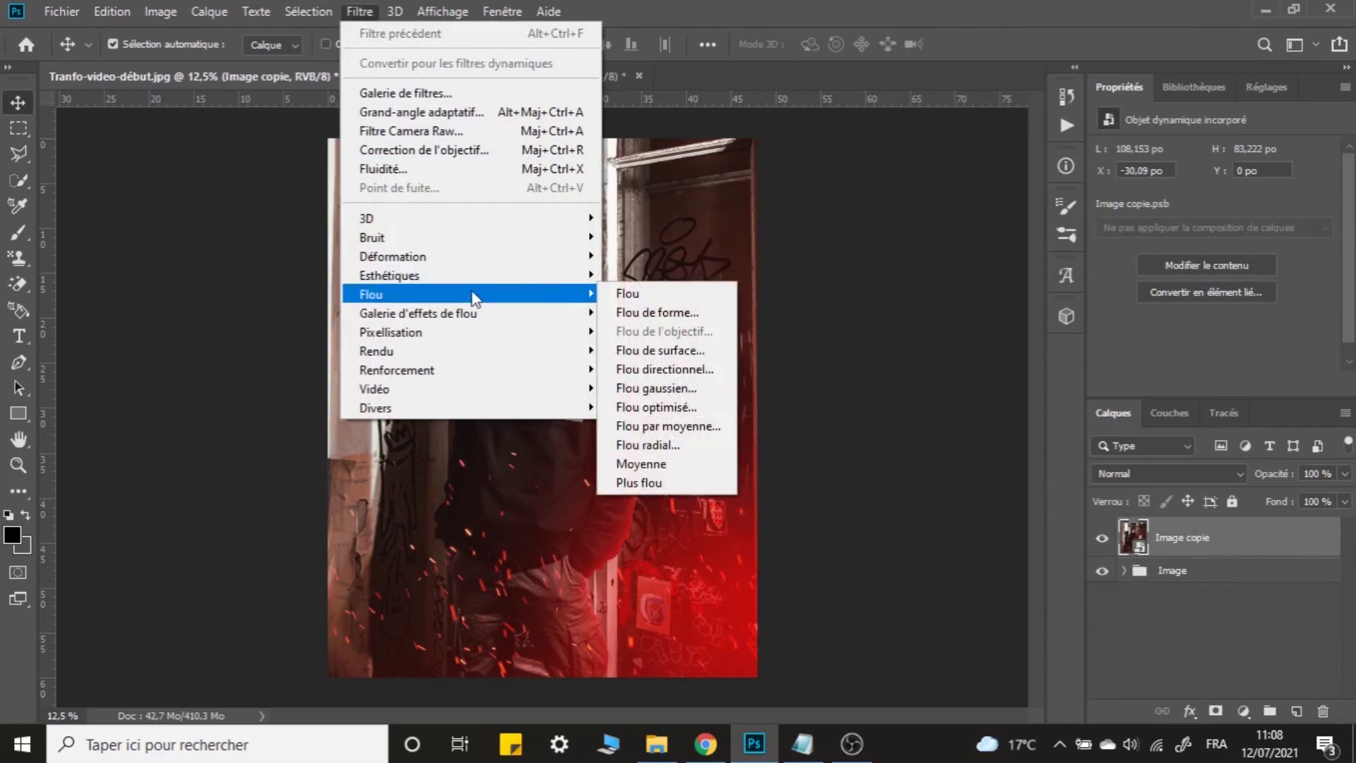
left_click(687, 449)
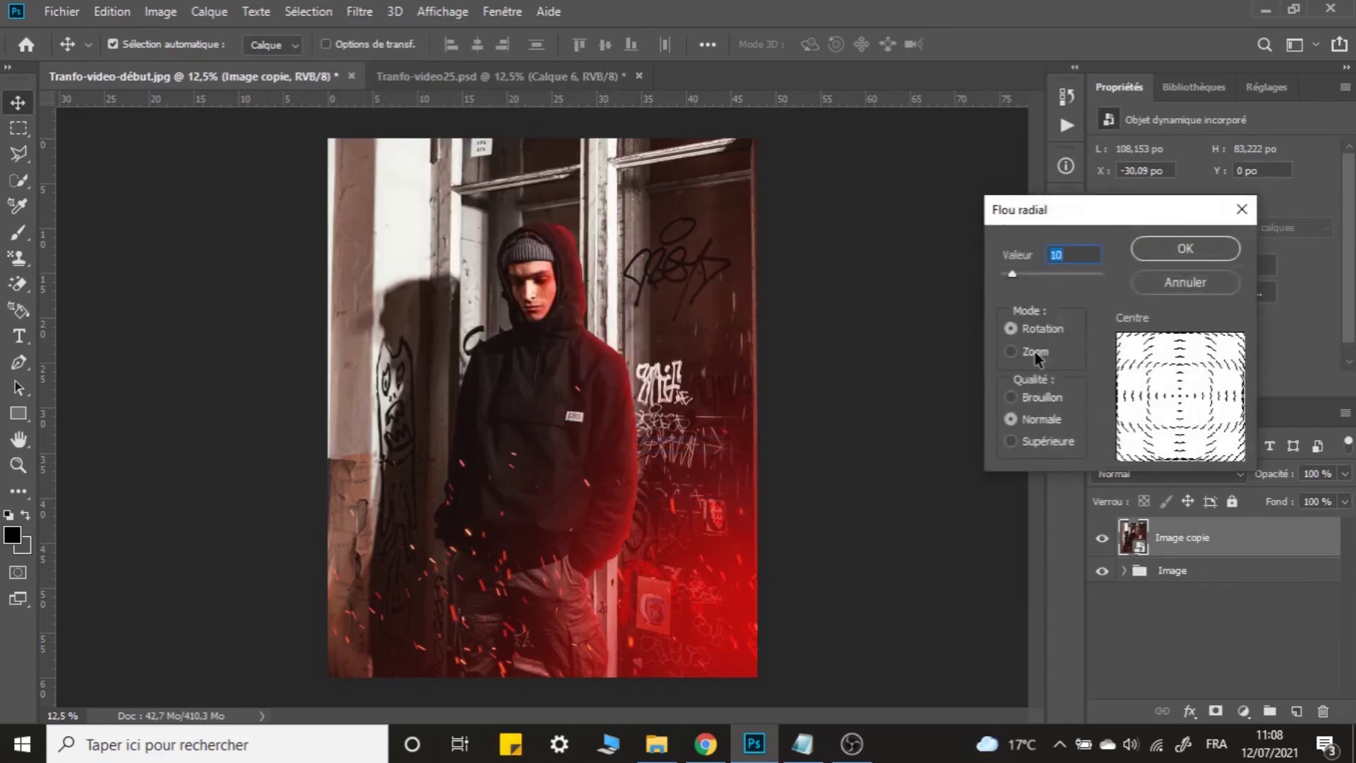
left_click(1035, 352)
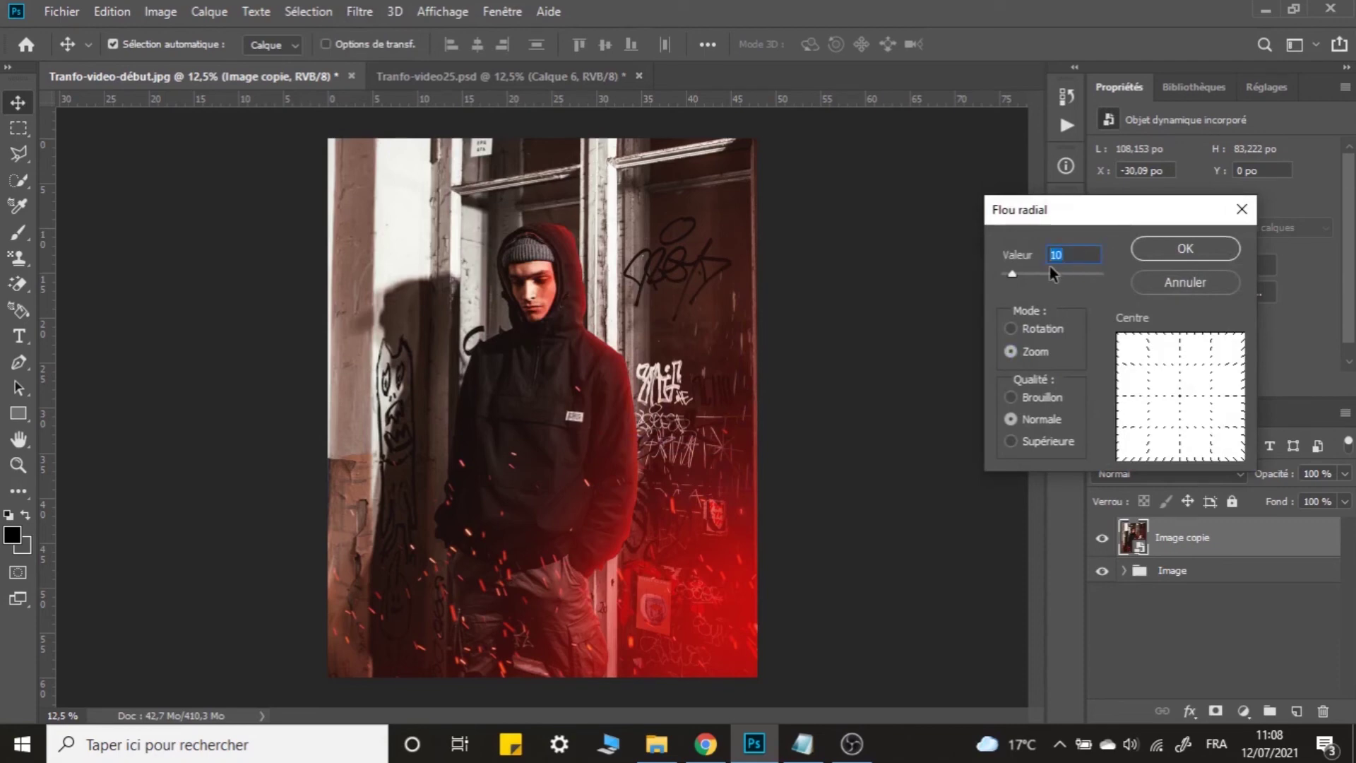
type("40")
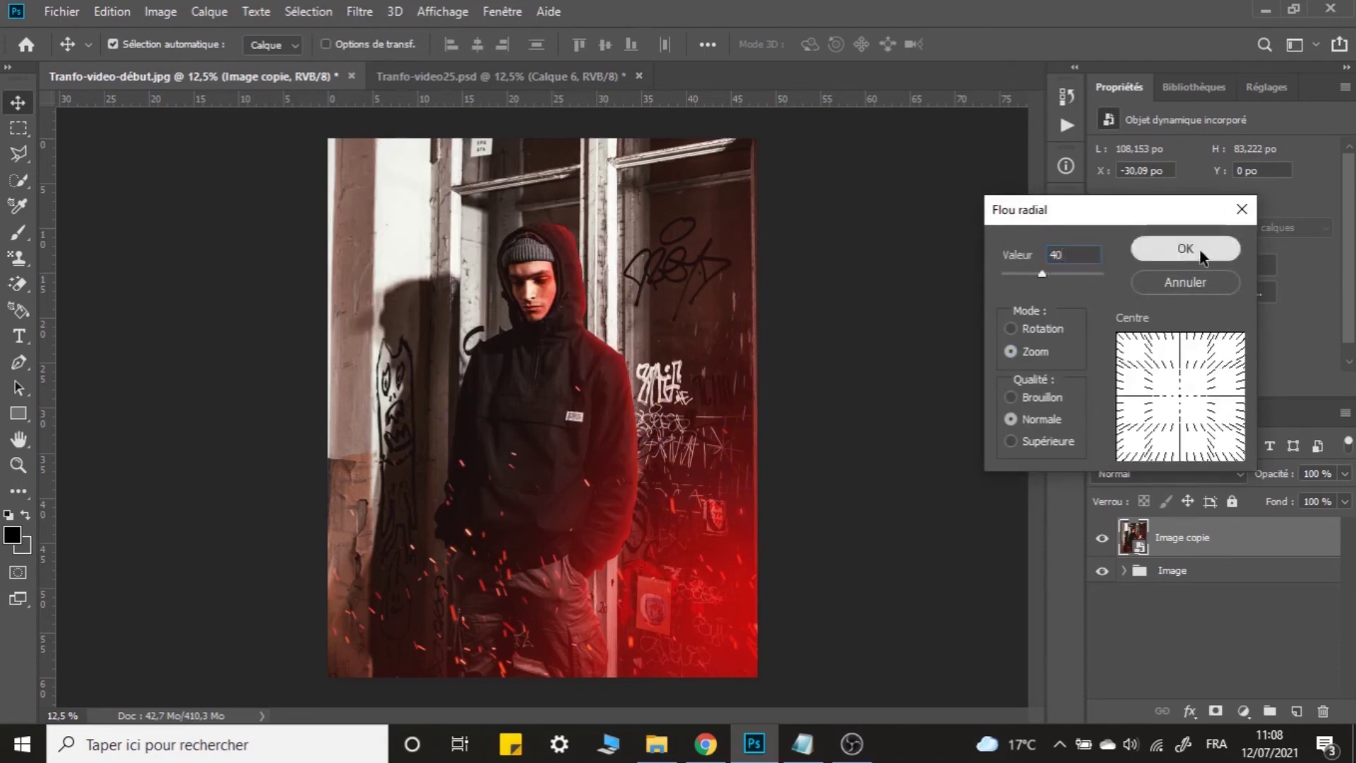
left_click(1201, 253)
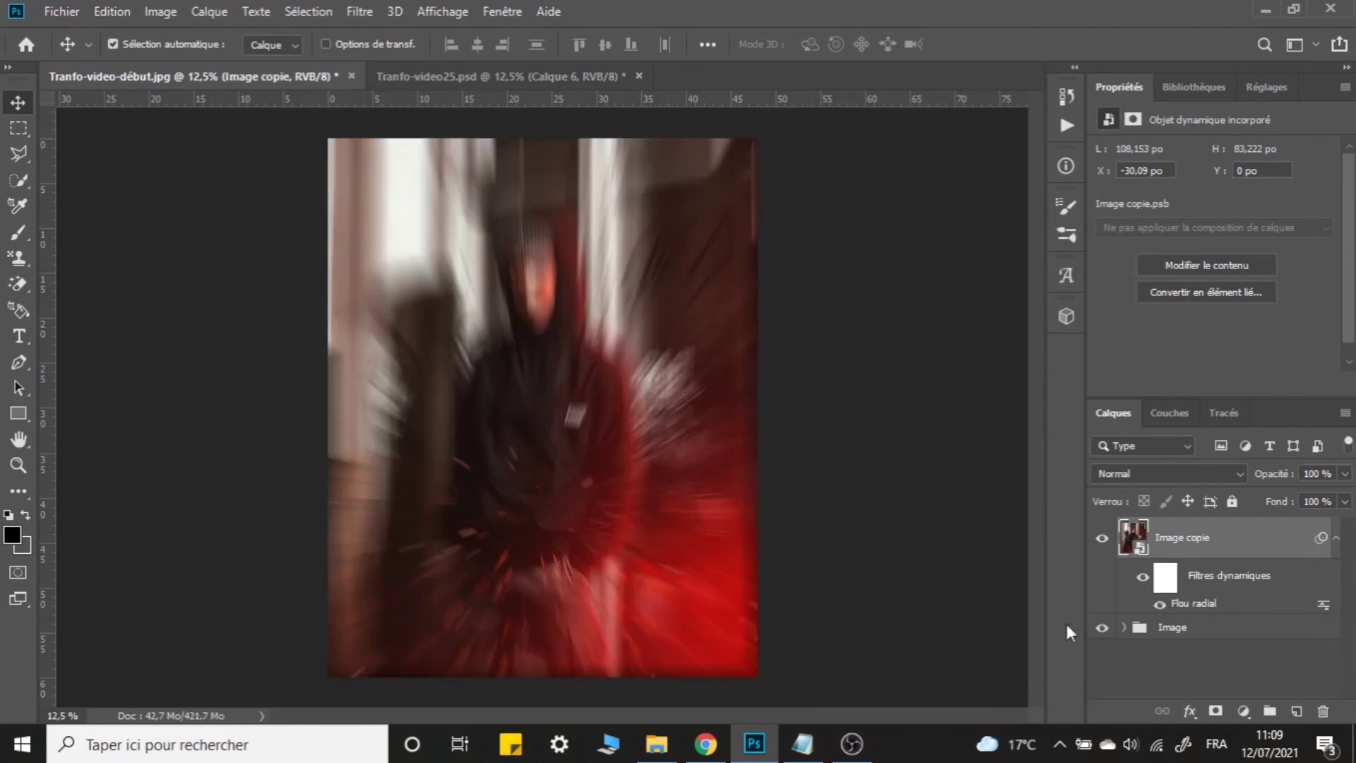
Set the value of Image copie's Flou radial filter to 15 and collapse the layer's filter list.
double_click(1198, 606)
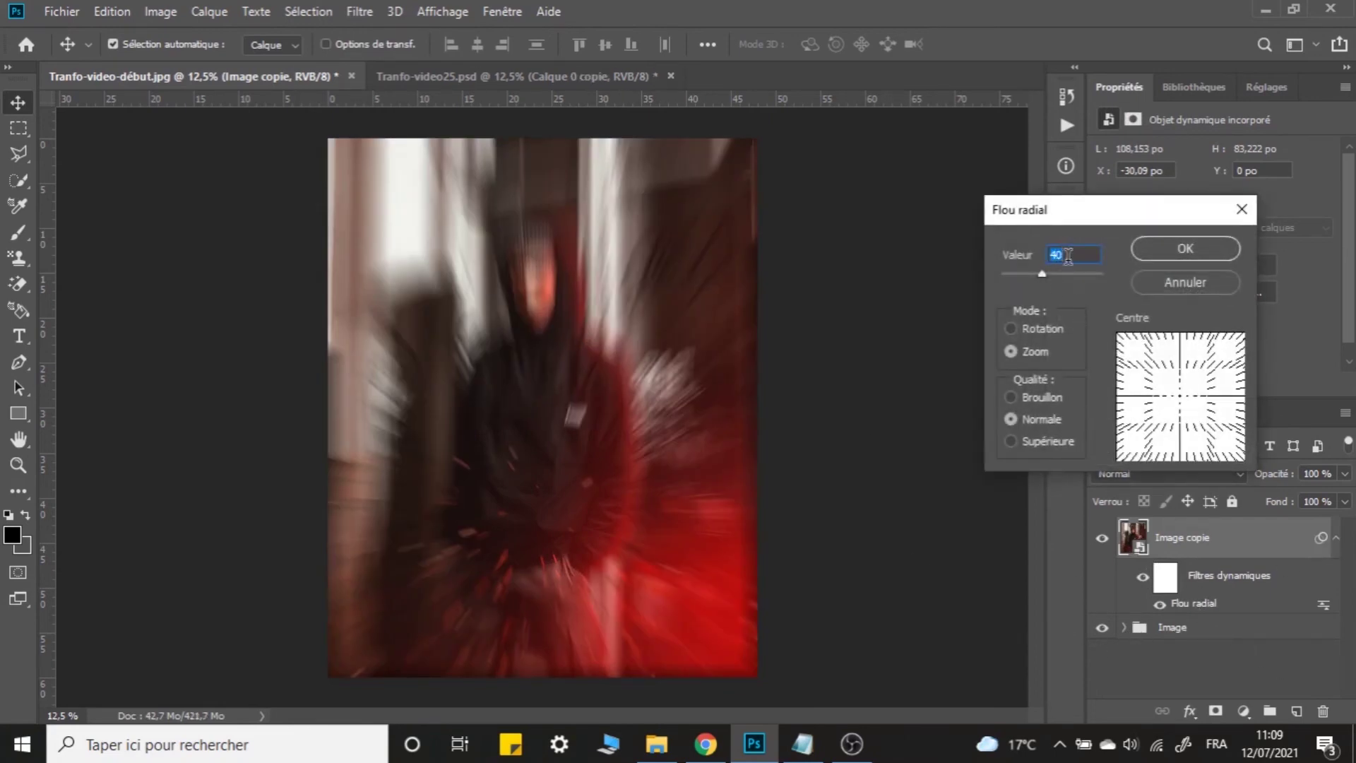
type("15")
key("Return")
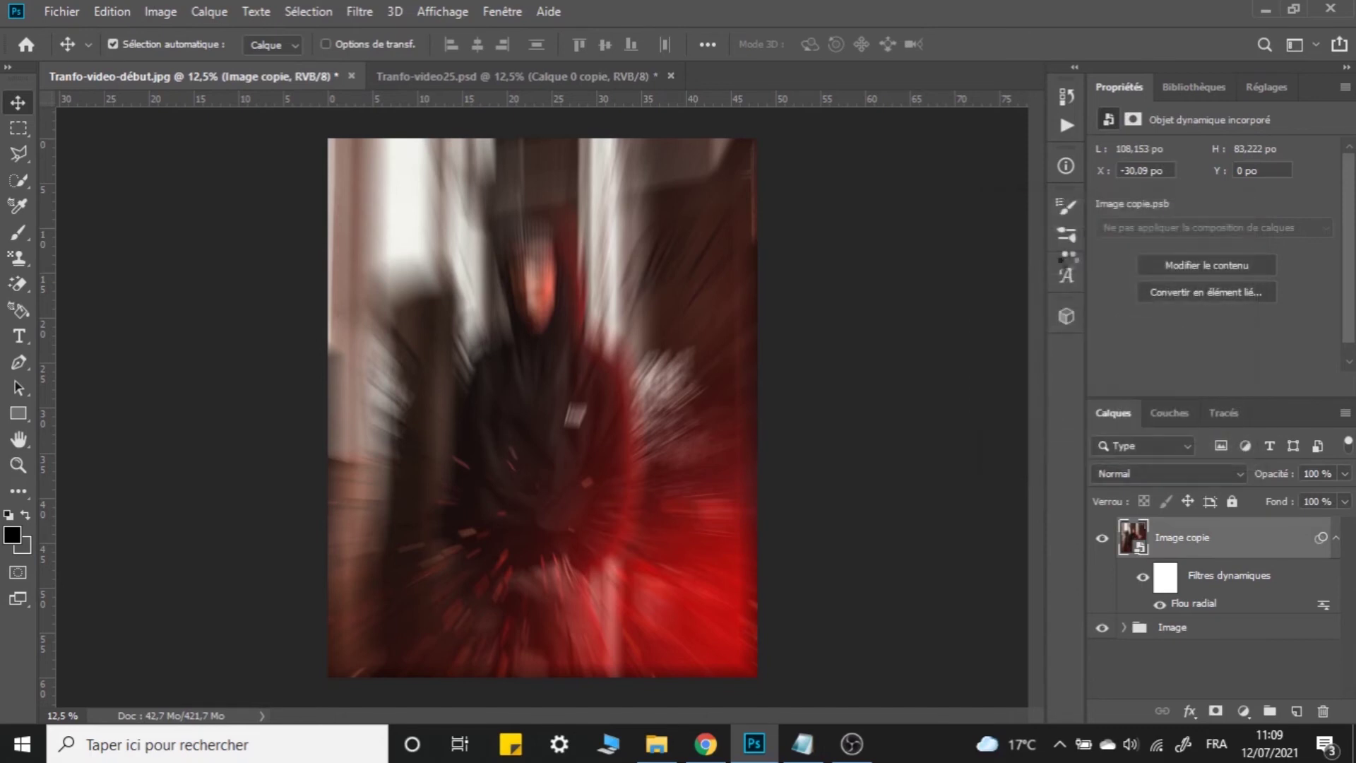
left_click(1335, 540)
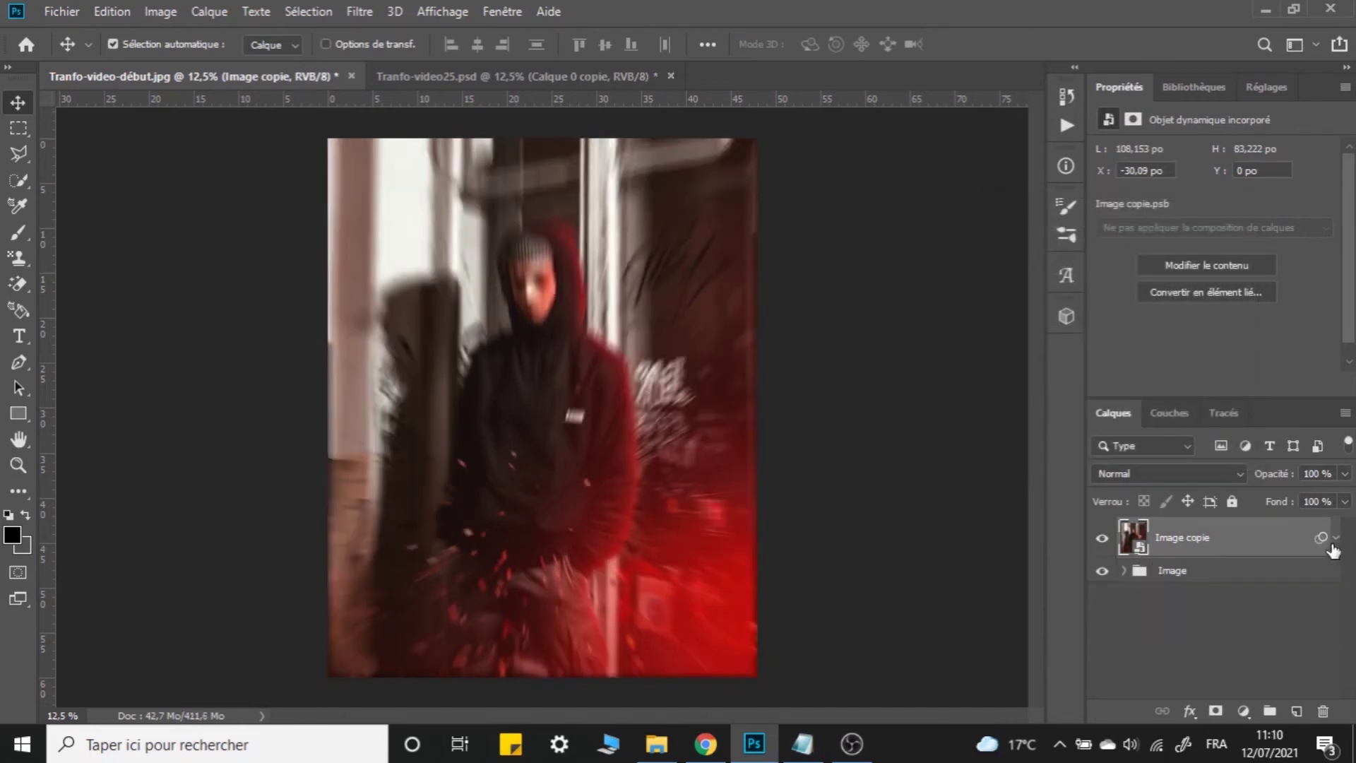
Add a layer mask to Image copie, check the blur with the layer hidden and shown, and consult the reference poster in Tranfo-video25.psd.
left_click(1213, 712)
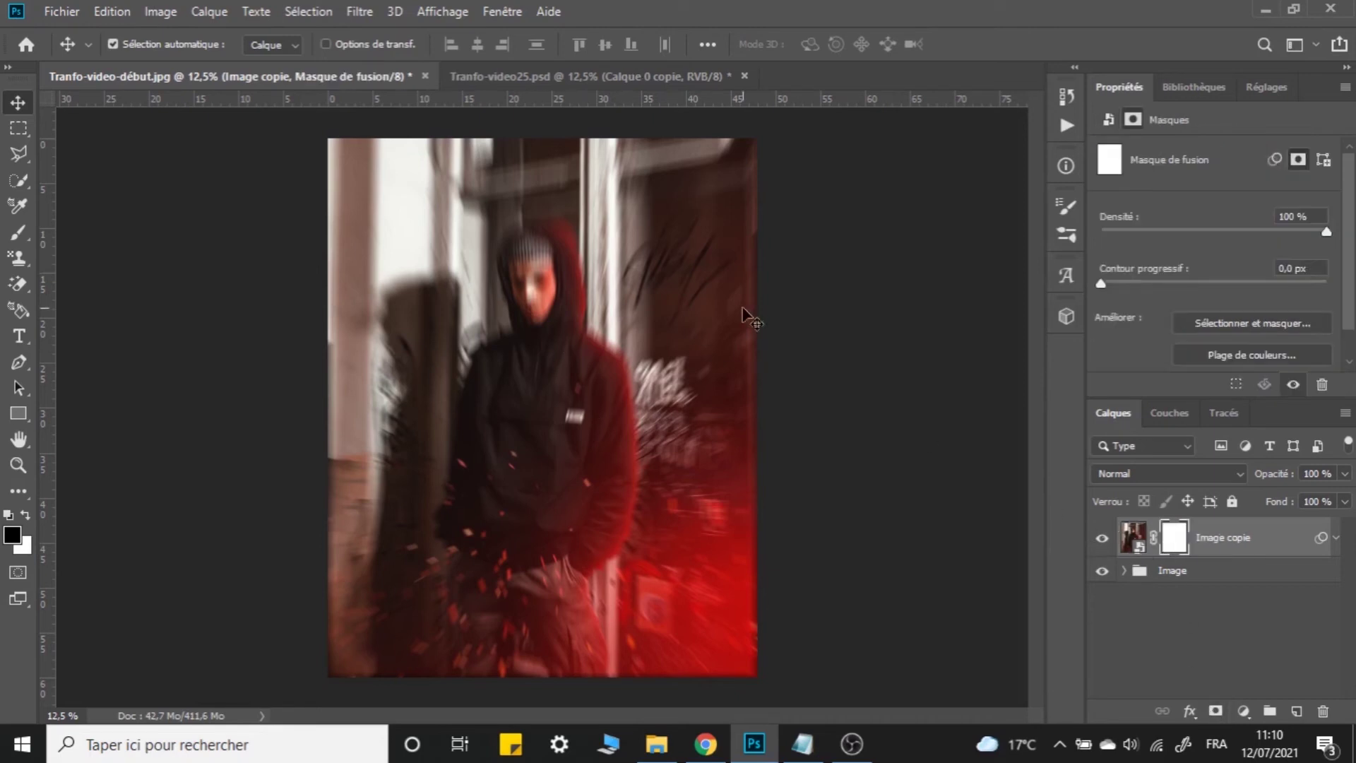
left_click(1103, 539)
left_click(1103, 539)
left_click(578, 75)
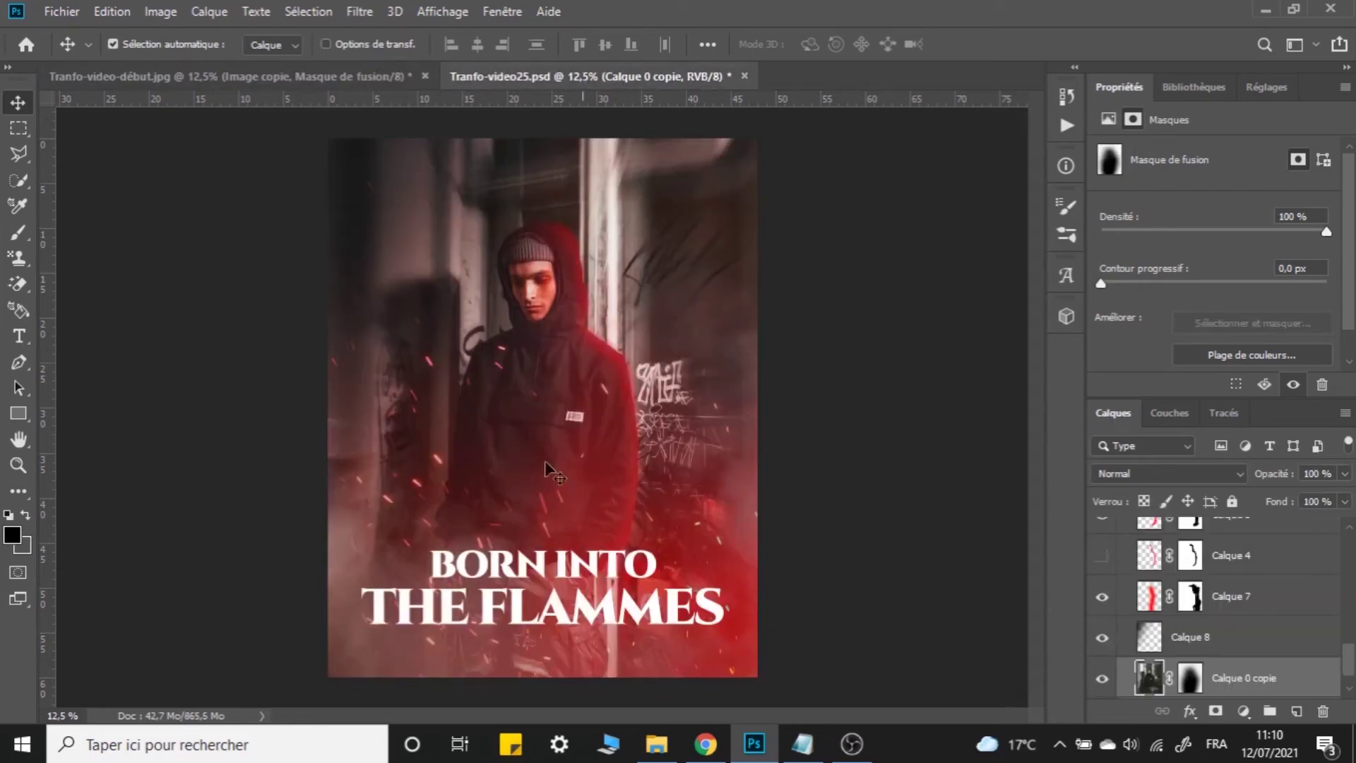
left_click(239, 81)
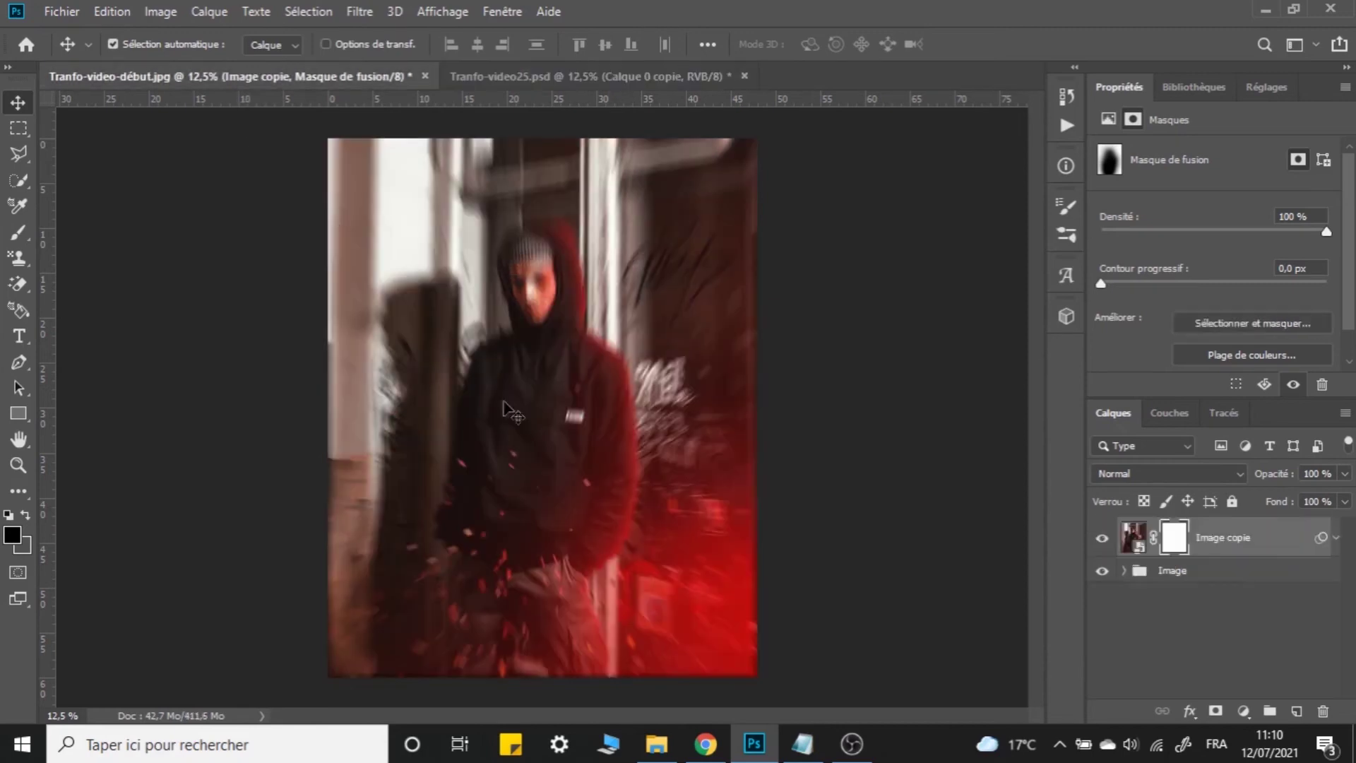
Set up a soft round Arrondi flou brush with 0 % hardness and a size of 2000 px.
left_click(26, 237)
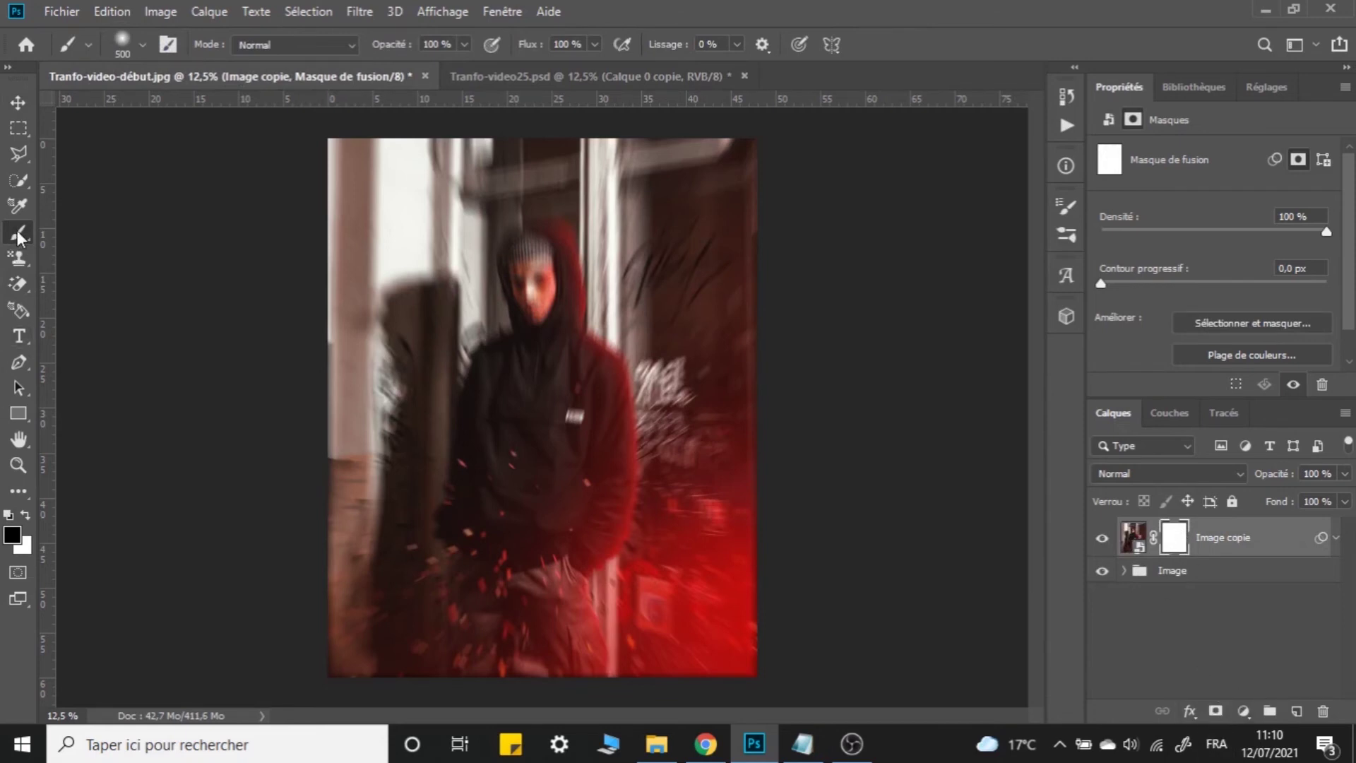
left_click(142, 44)
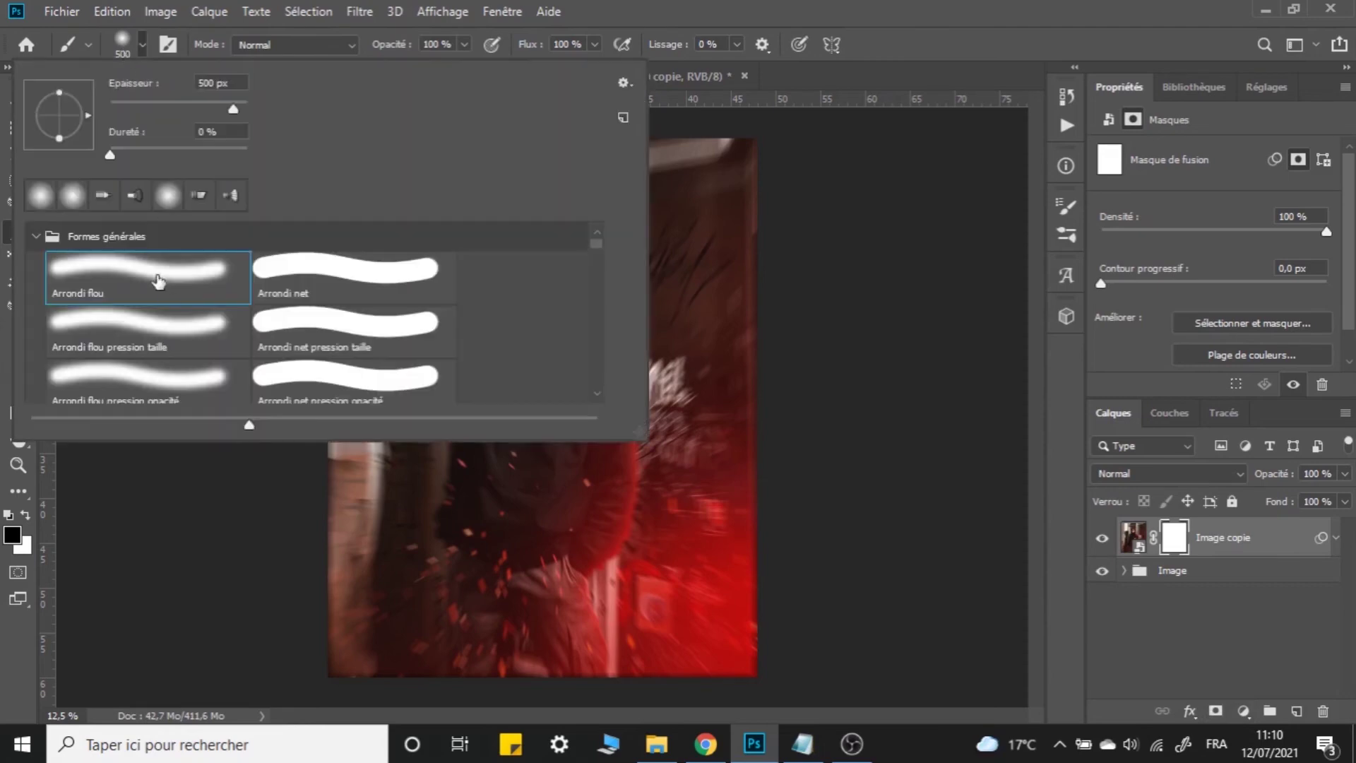
left_click(124, 53)
left_click(142, 47)
type("1000")
key("Return")
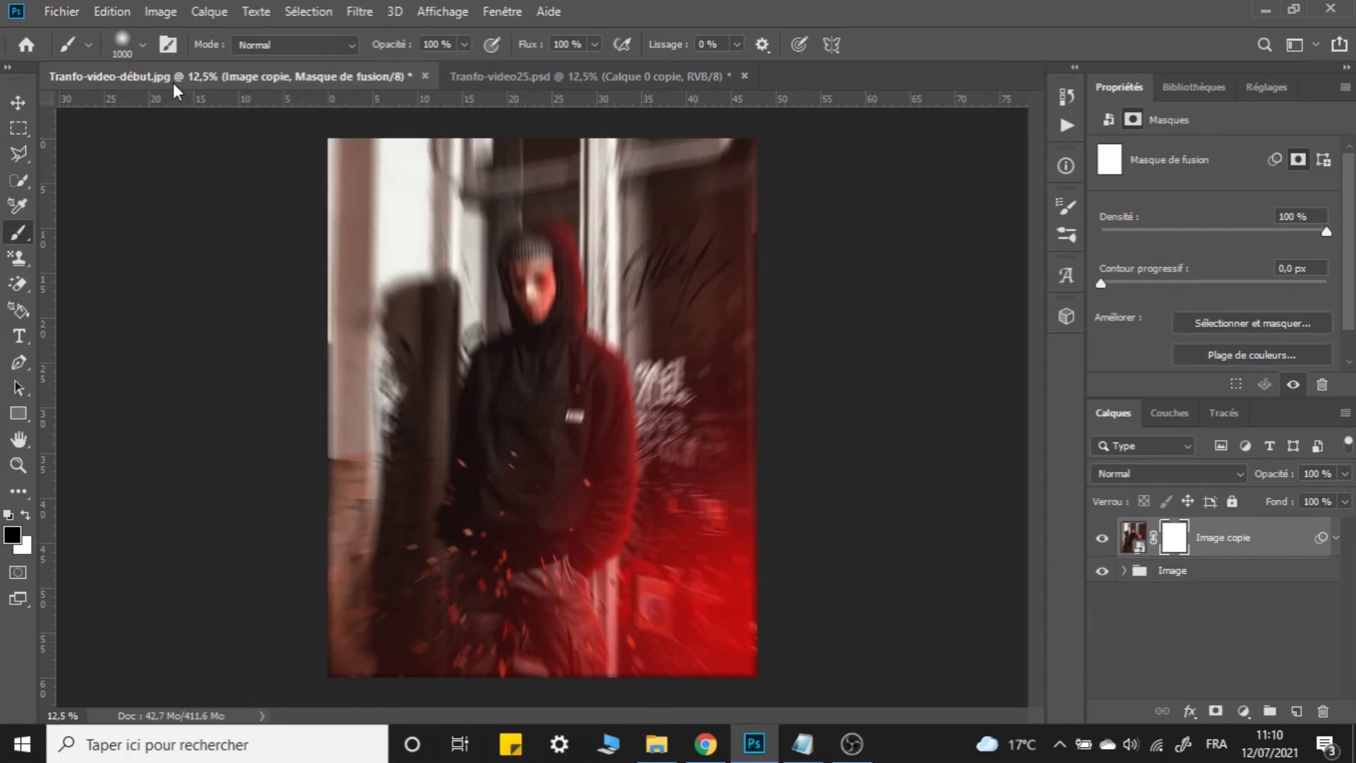
left_click(114, 47)
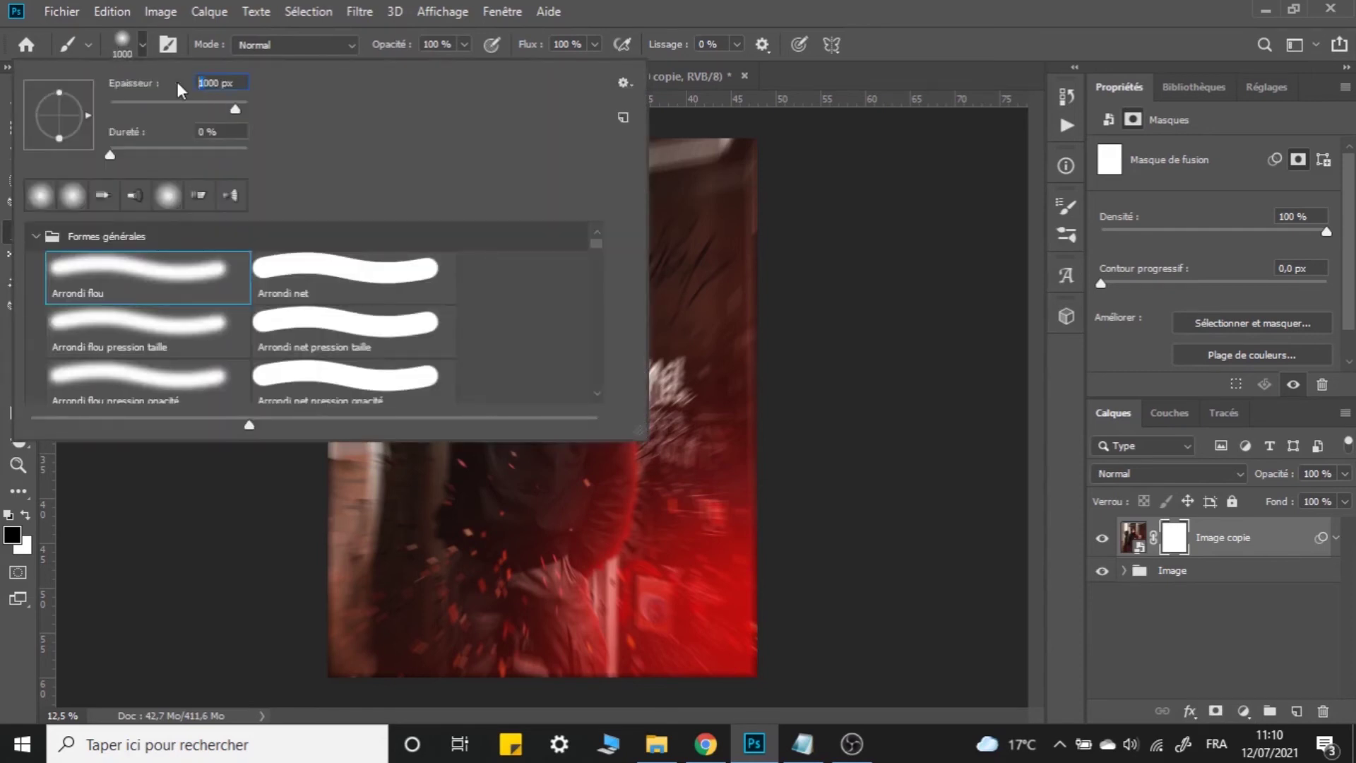
type("2000")
key("Return")
left_click(125, 44)
left_click(116, 55)
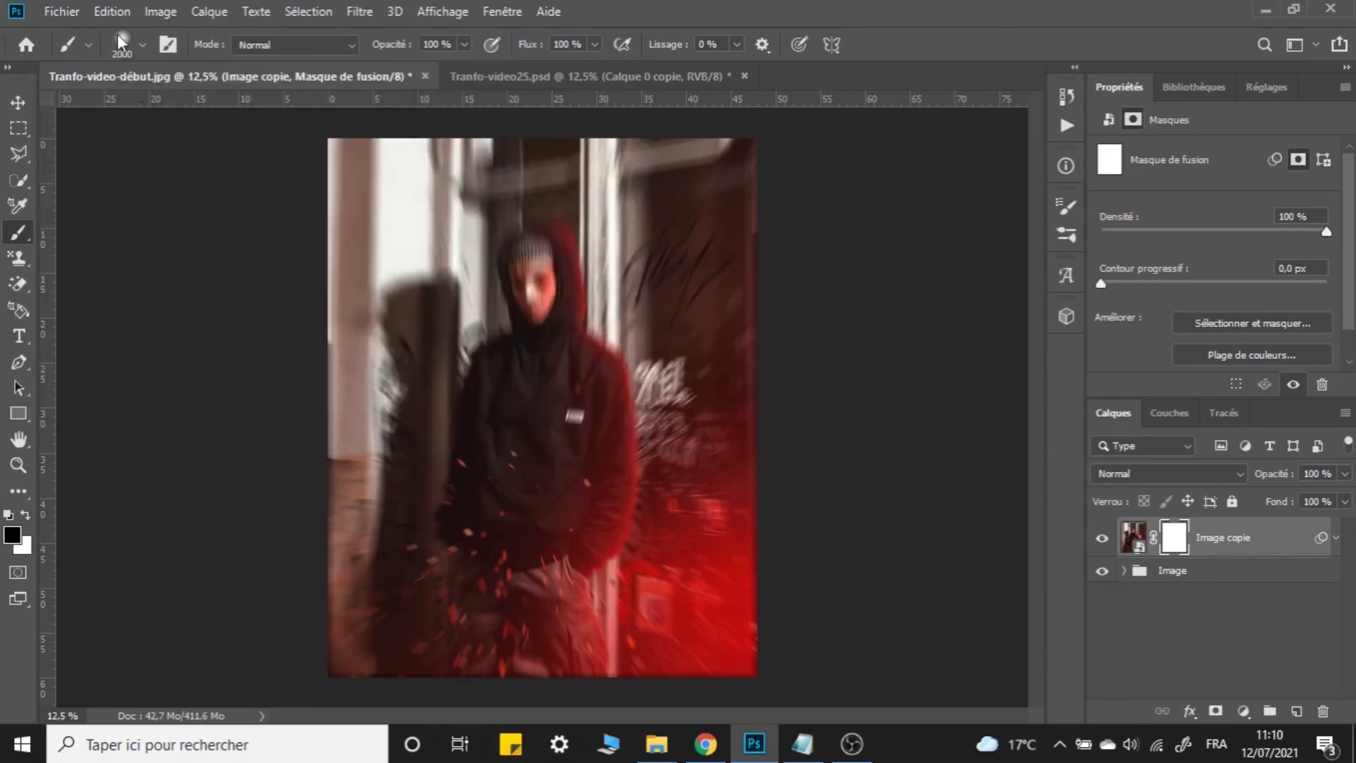
left_click(122, 45)
left_click(122, 45)
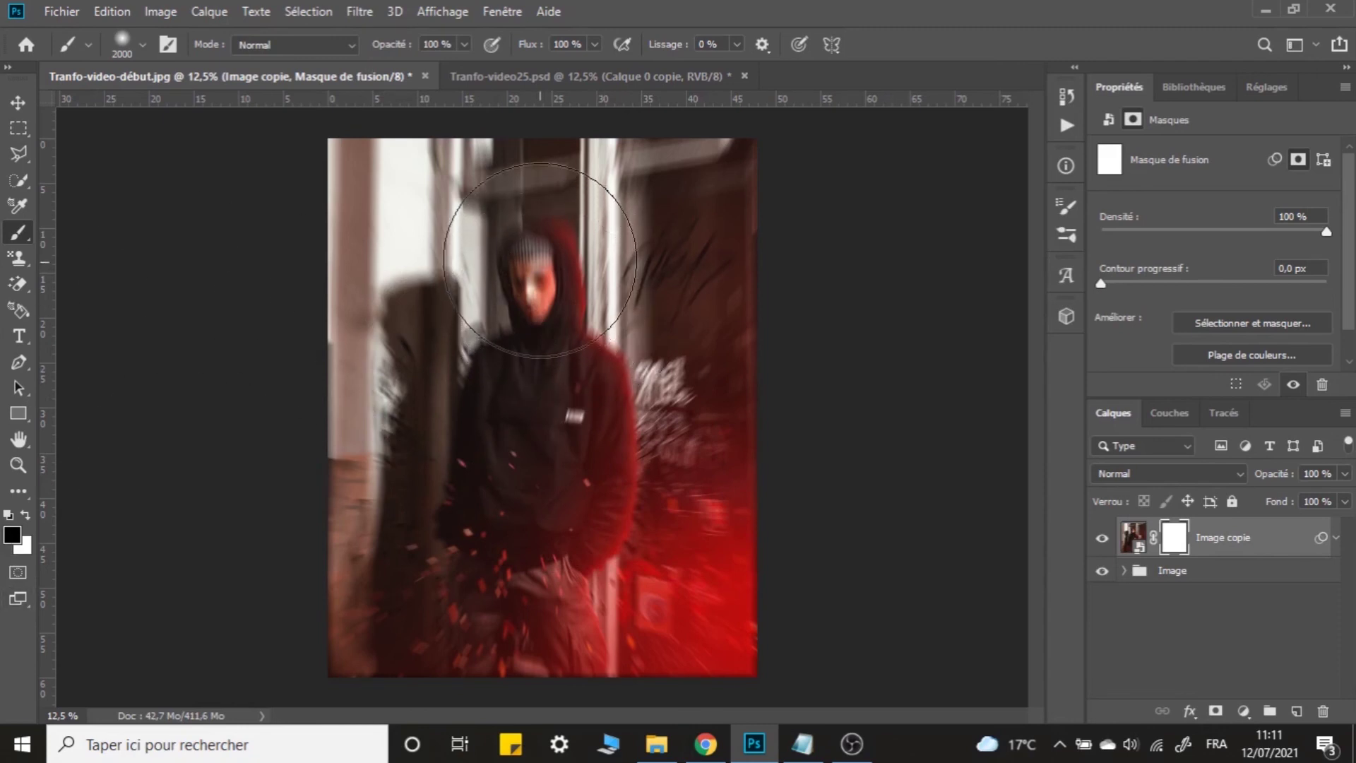
Paint black on the Image copie mask over the man and just beside his head to remove the blur, checking coverage with the Image group hidden.
left_click(536, 319)
mouse_move(537, 320)
left_mouse_down()
mouse_move(556, 342)
mouse_move(575, 433)
mouse_move(563, 441)
mouse_move(575, 560)
mouse_move(566, 544)
mouse_move(514, 569)
mouse_move(499, 494)
left_mouse_up()
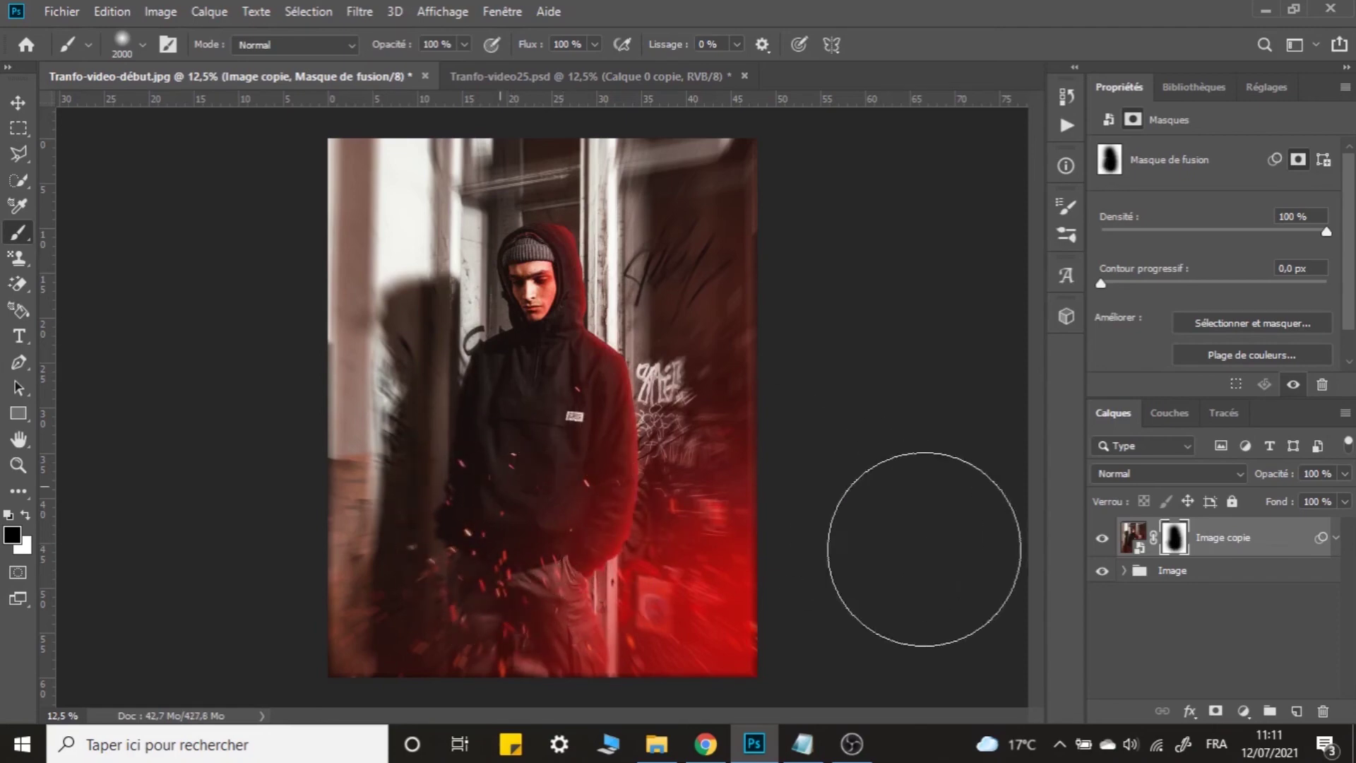
left_click(1102, 538)
left_click(1102, 538)
left_click(1102, 570)
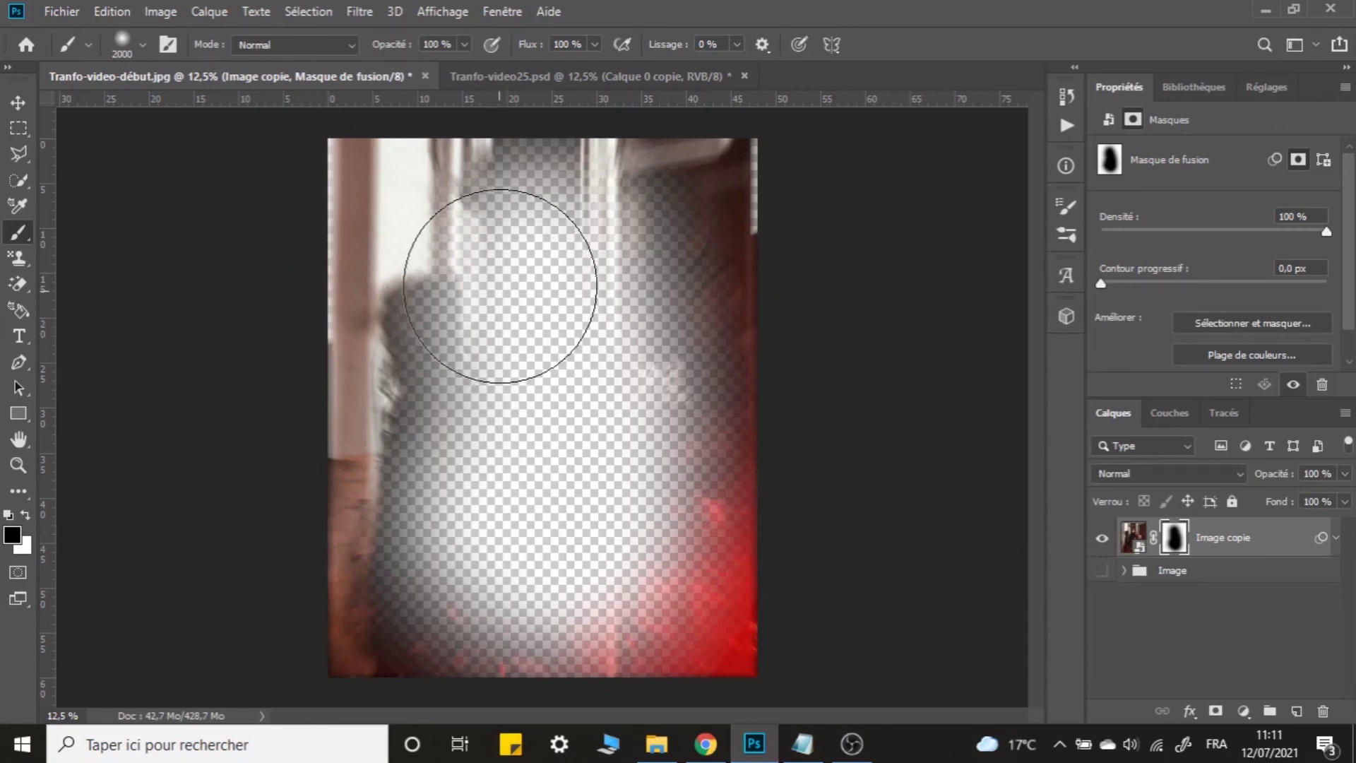
left_click_drag(484, 273, 493, 275)
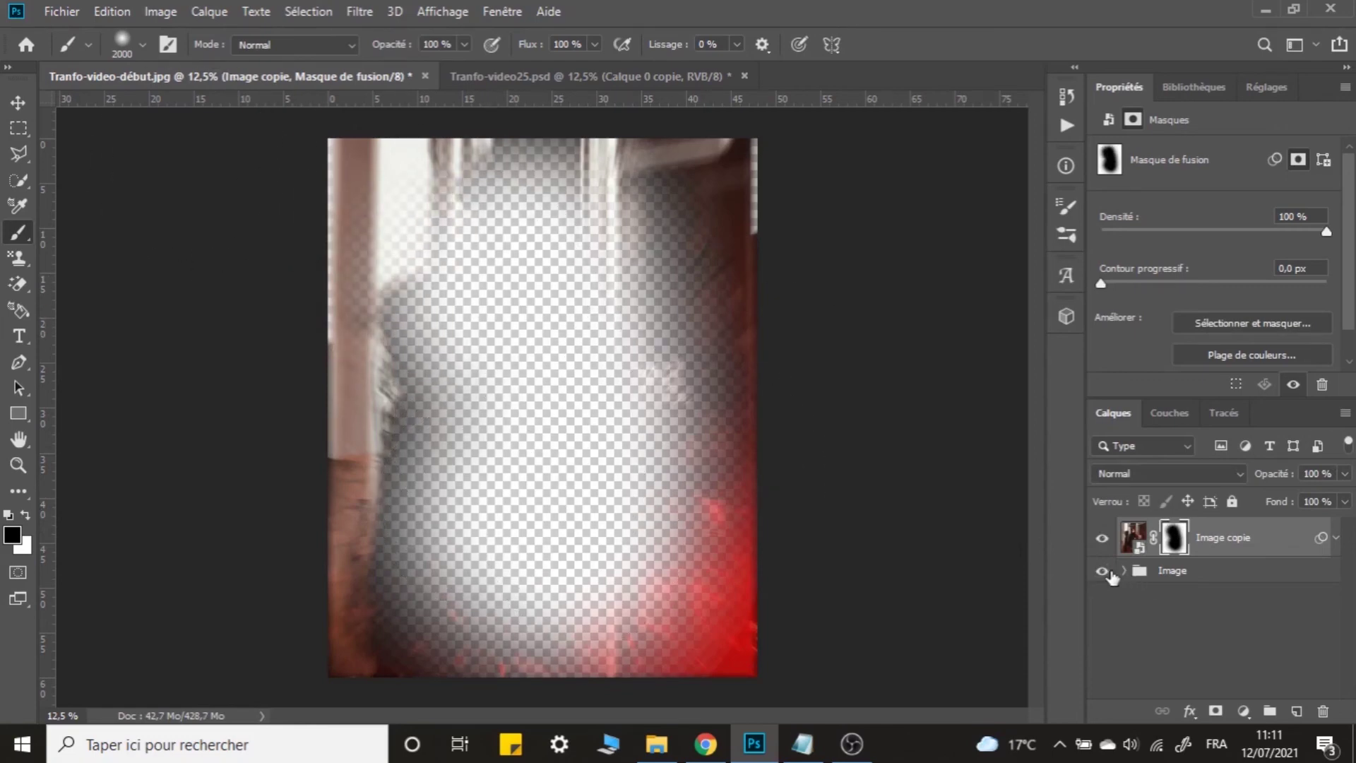
left_click(1102, 570)
left_click(1212, 680)
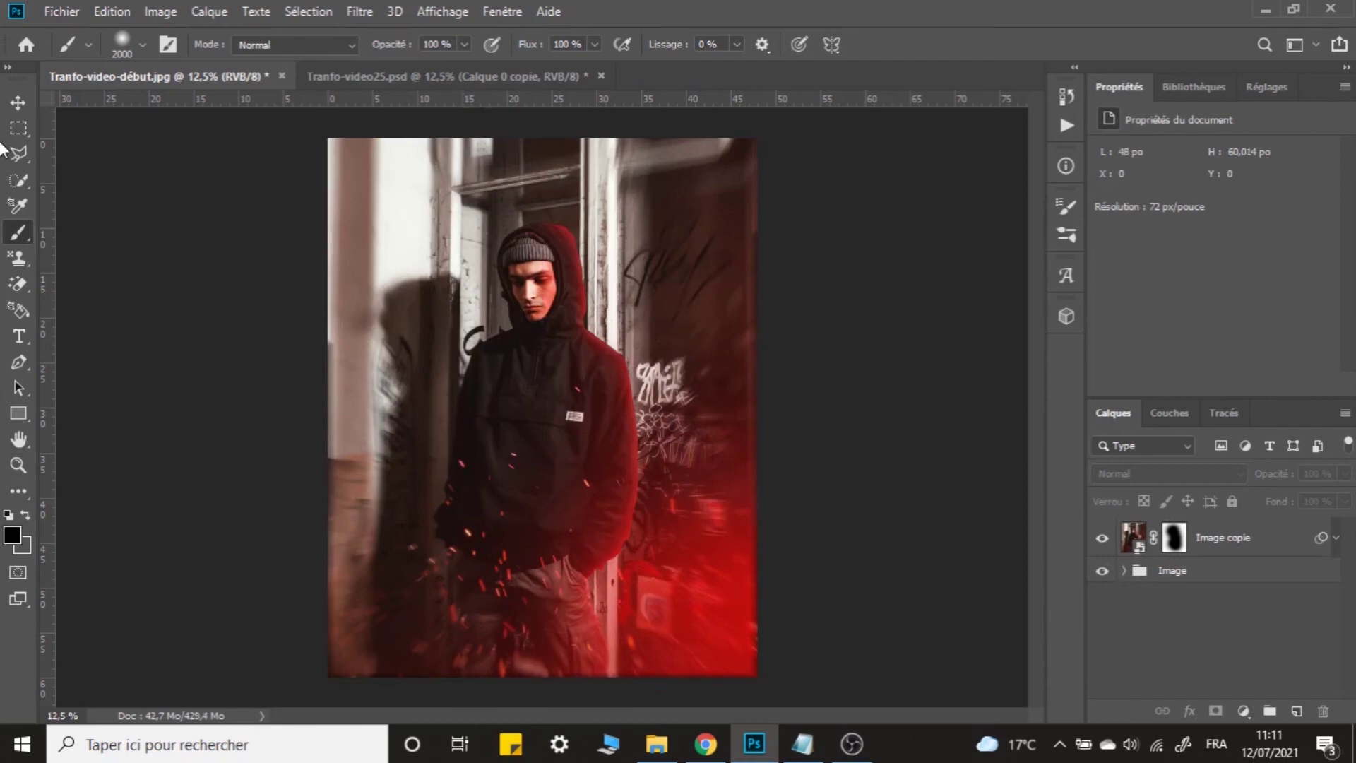
Reselect the Image copie mask and paint more black across the man's lower body and chest.
left_click(18, 102)
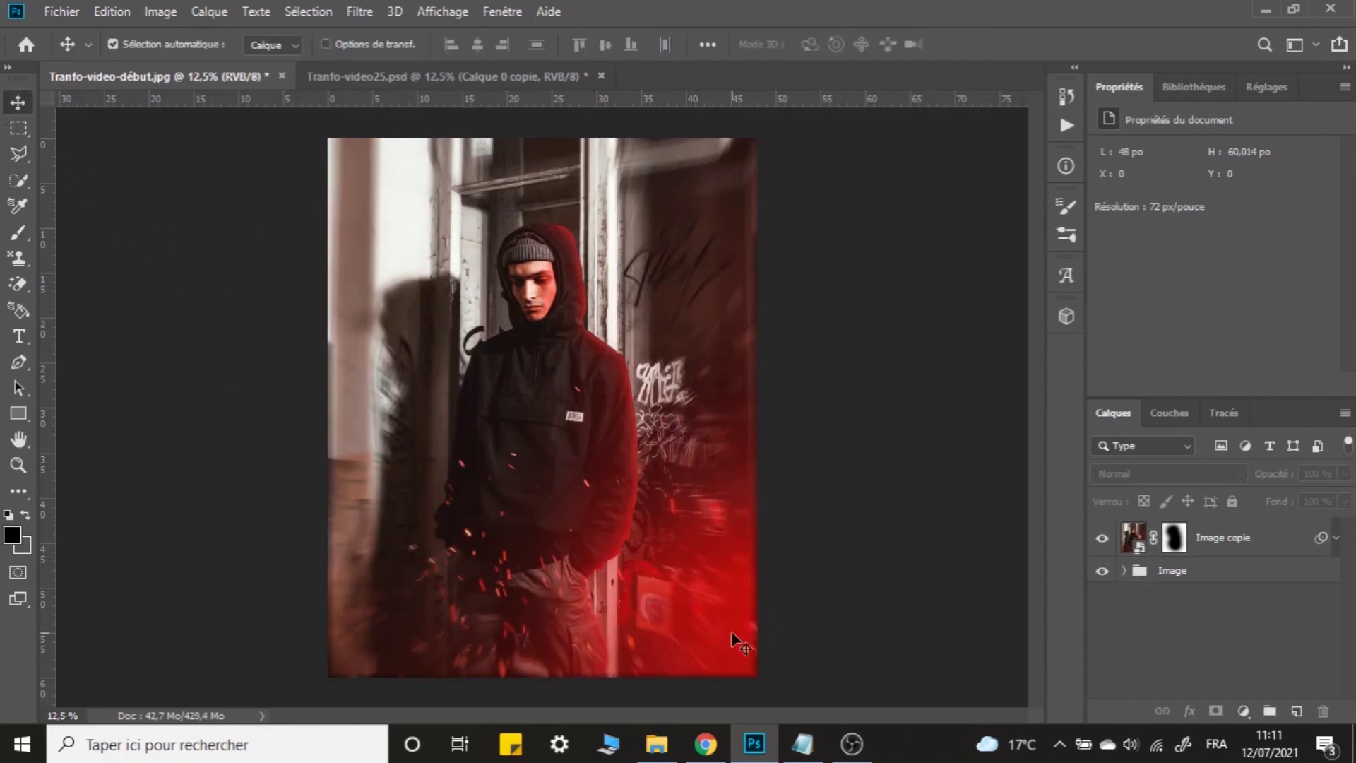
left_click(1174, 538)
key("b")
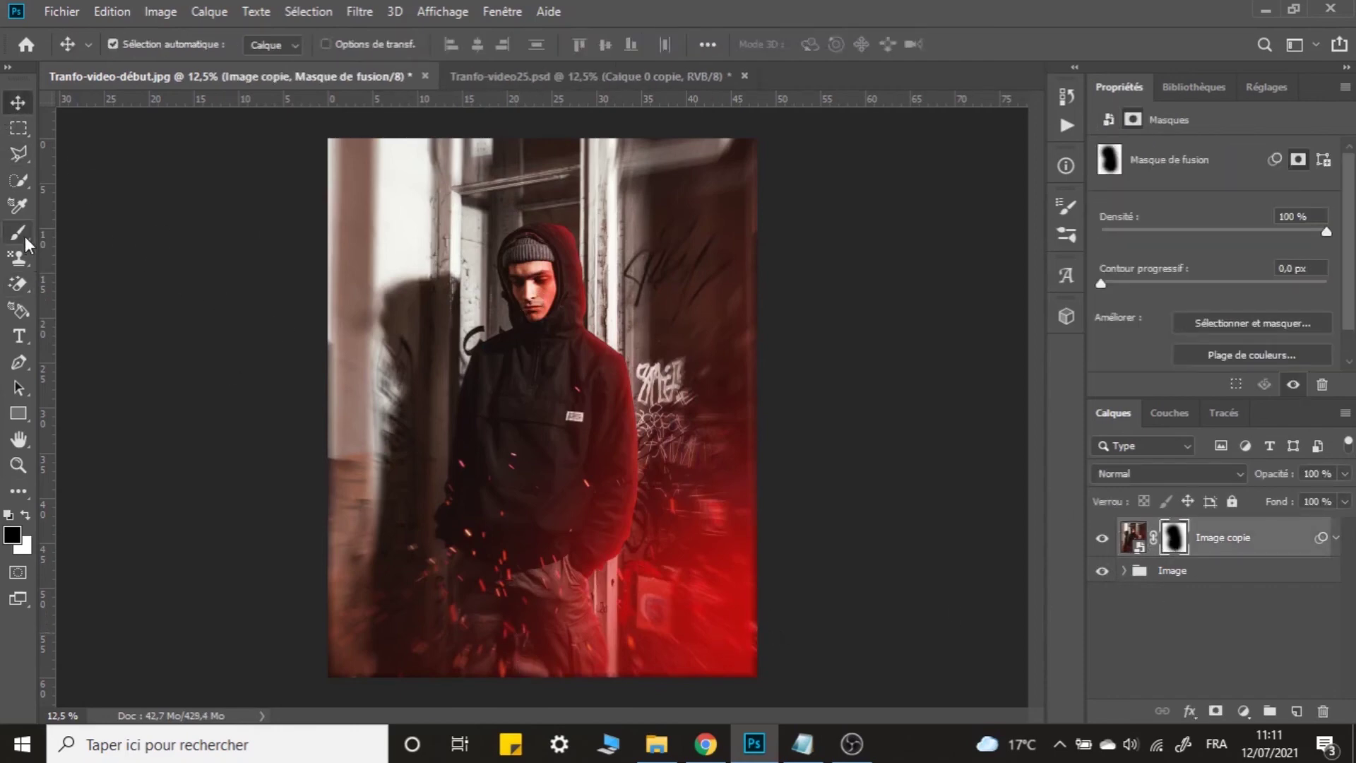
left_click_drag(606, 552, 485, 439)
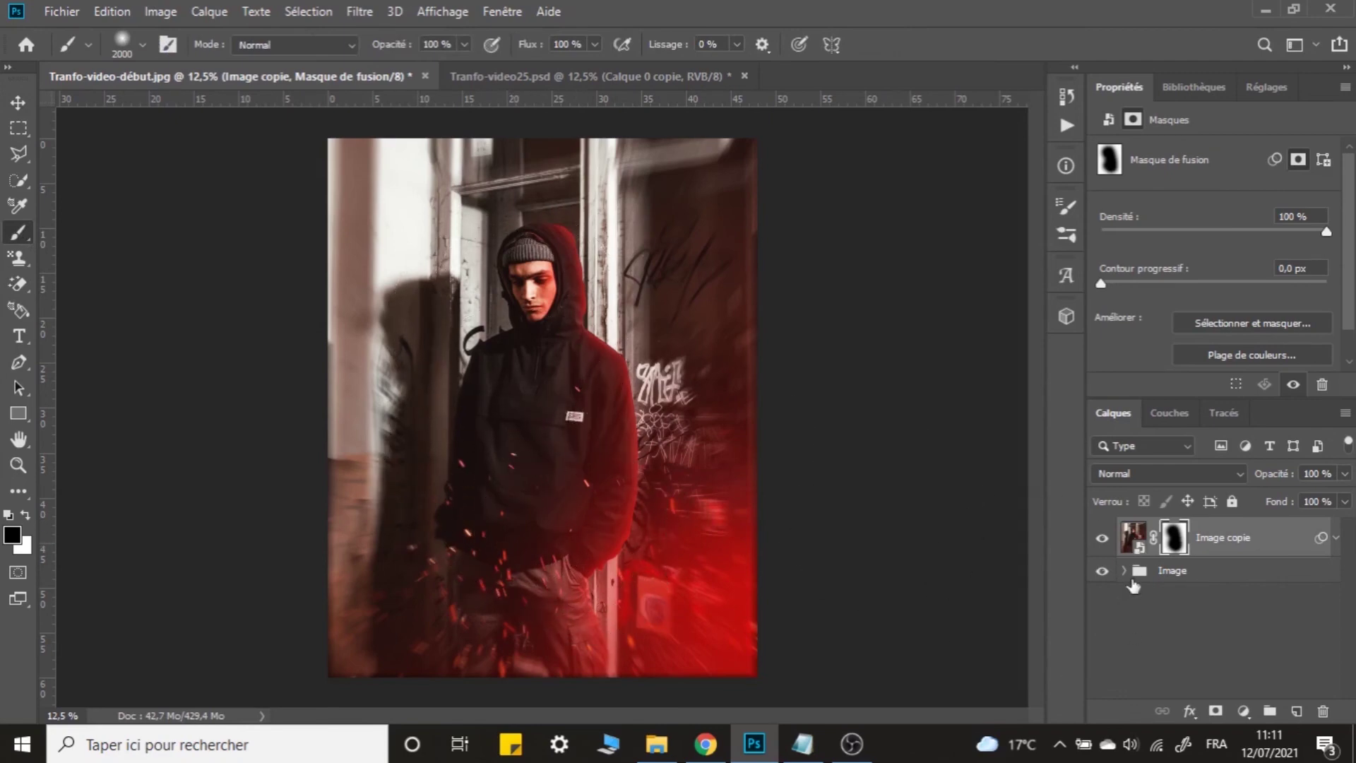
Restore part of the blur around the man by painting white on the Image copie mask at 50 % brush opacity, leaving nothing selected.
left_click(25, 516)
left_click(112, 50)
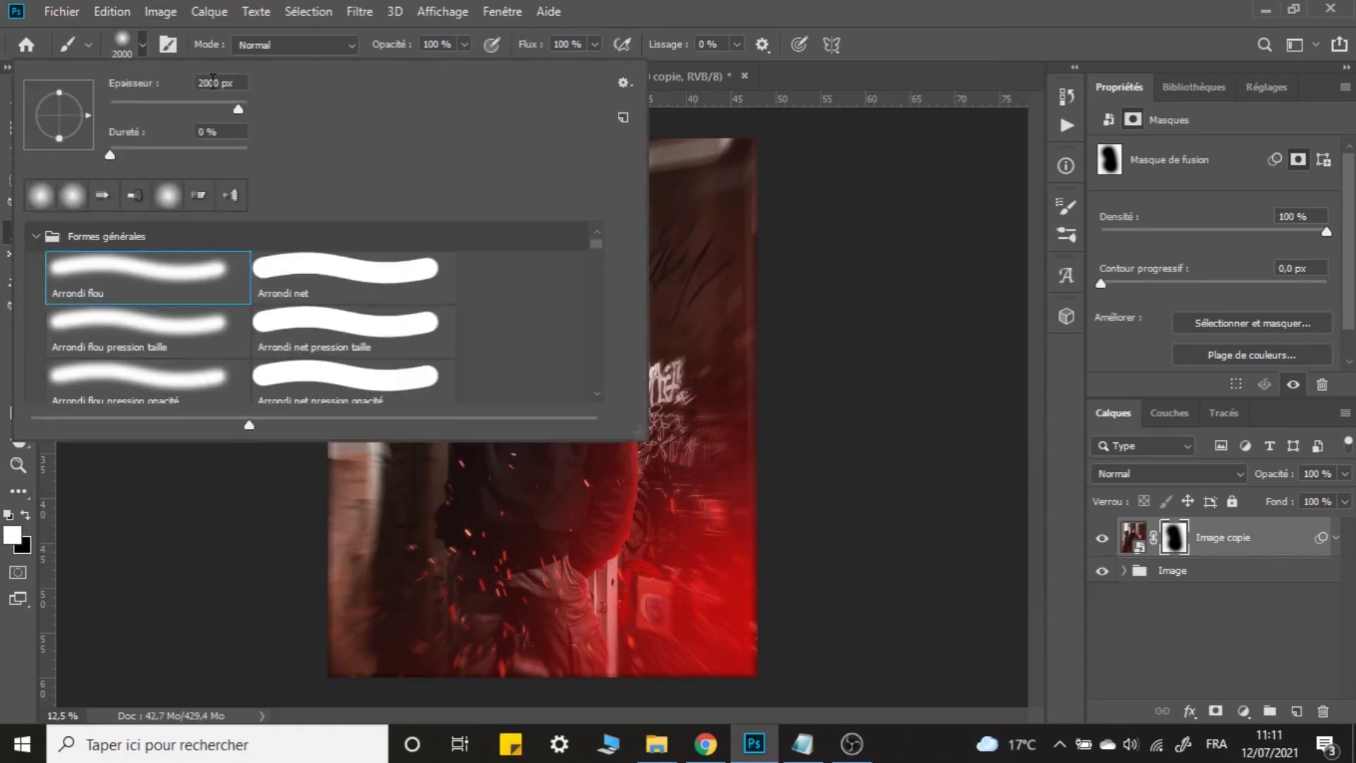
left_click(133, 43)
type("50")
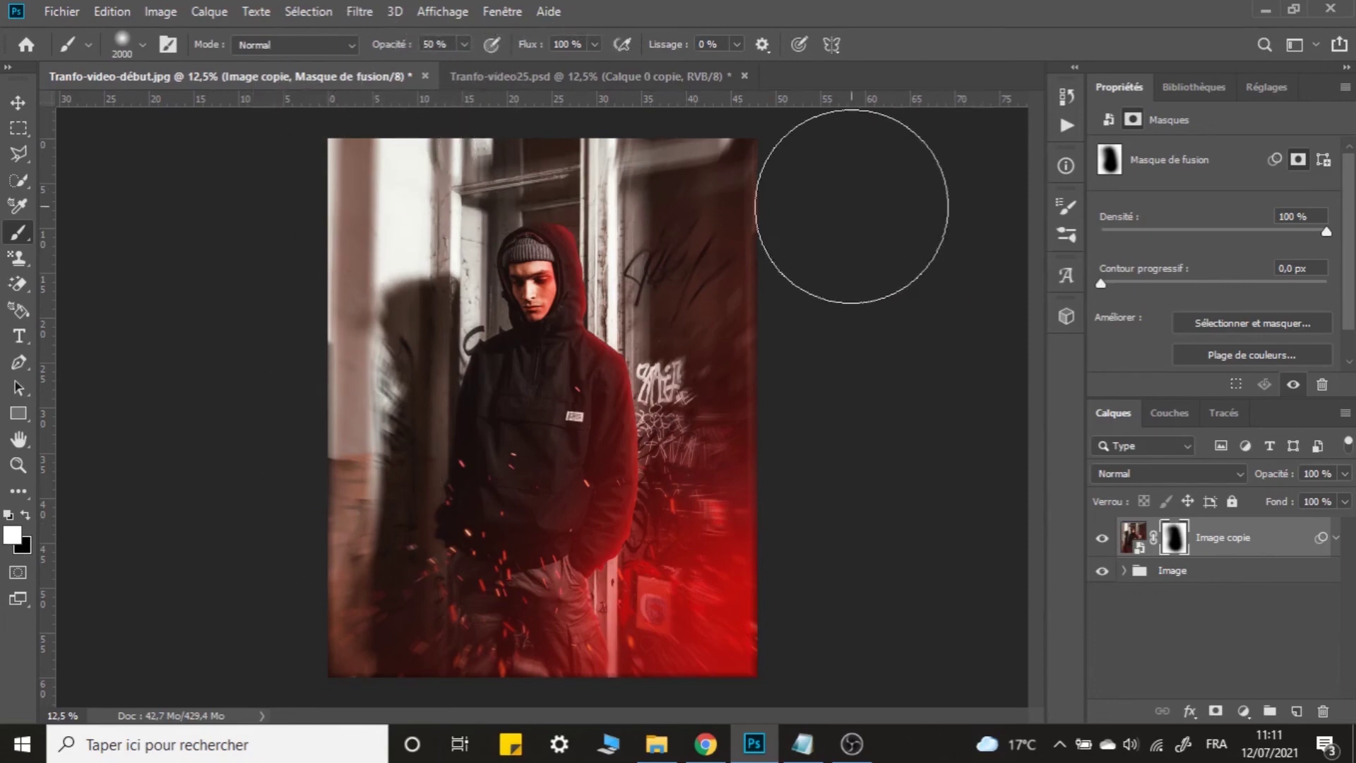
left_click(18, 102)
left_click(1197, 629)
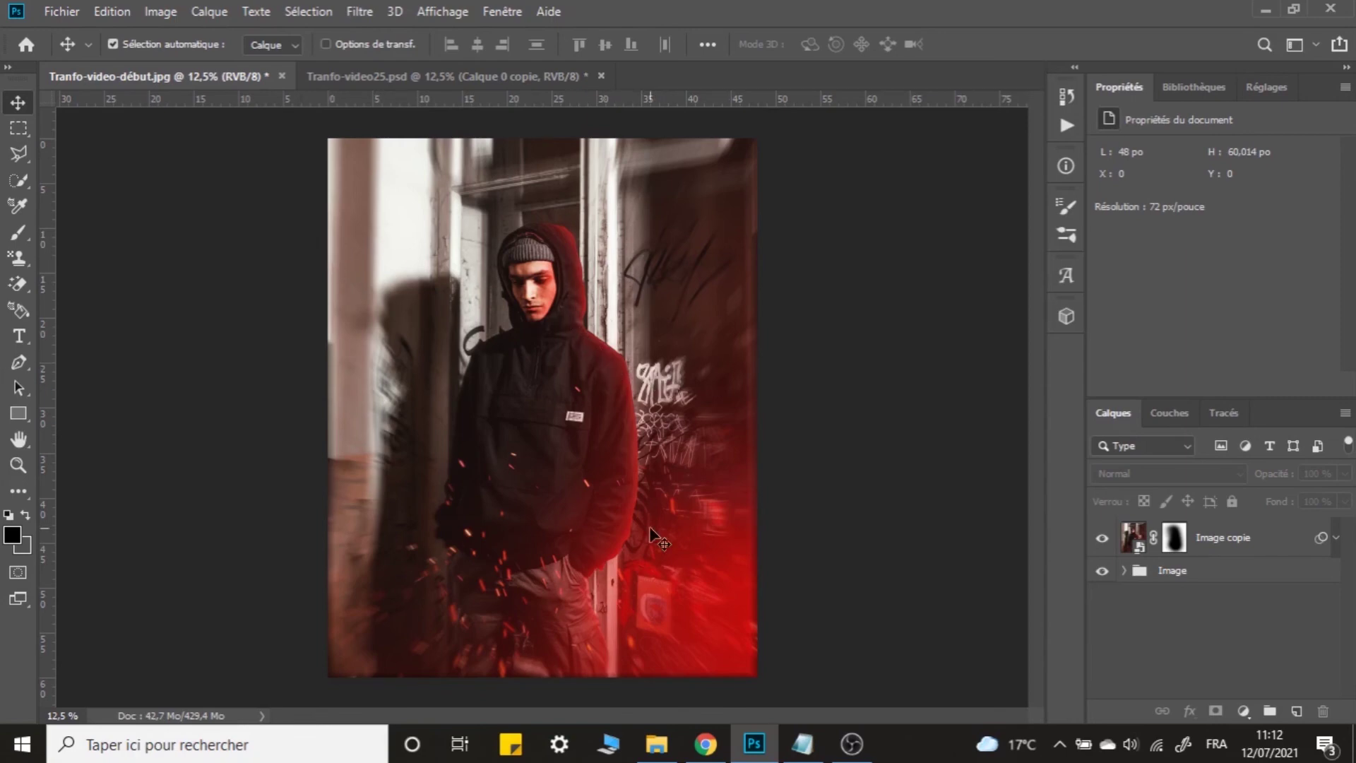
Put Image copie and the Image group together in one new group.
left_click(1281, 549)
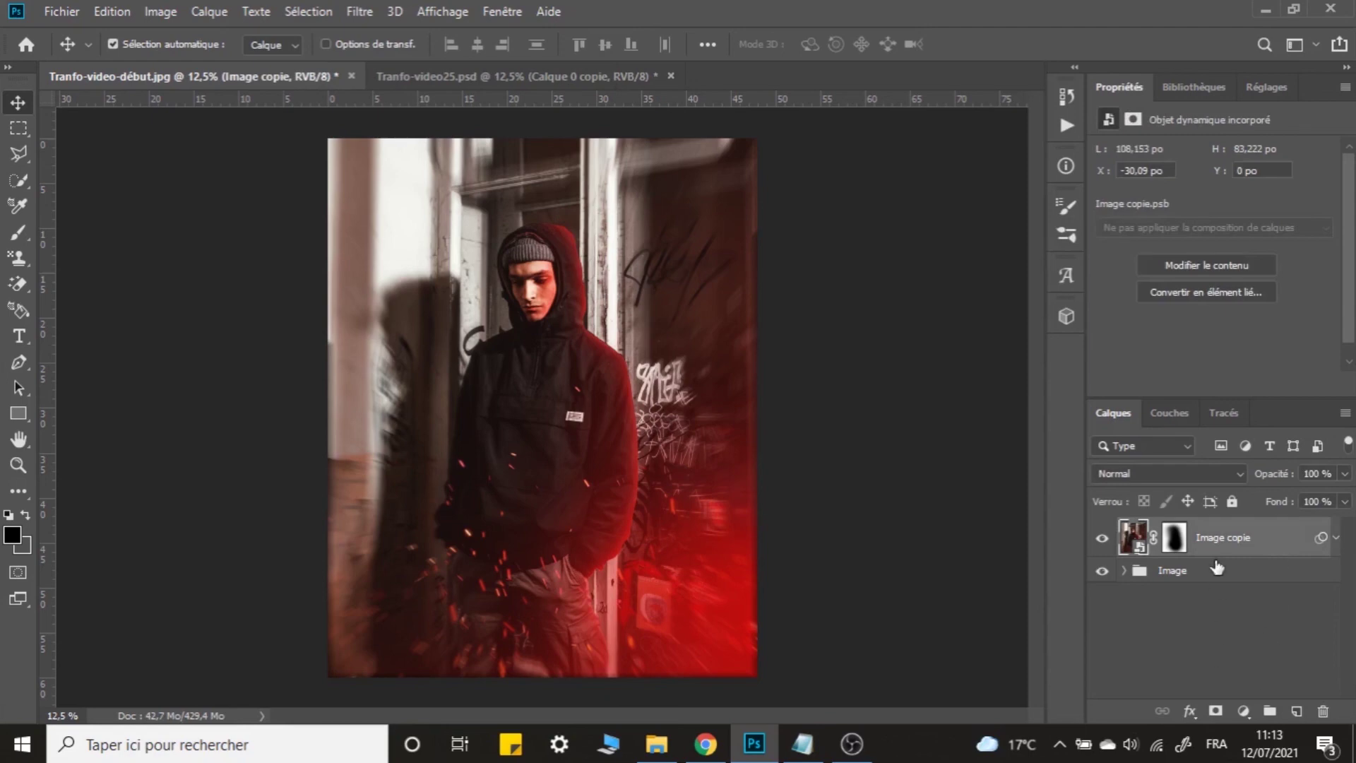
left_click(1220, 576)
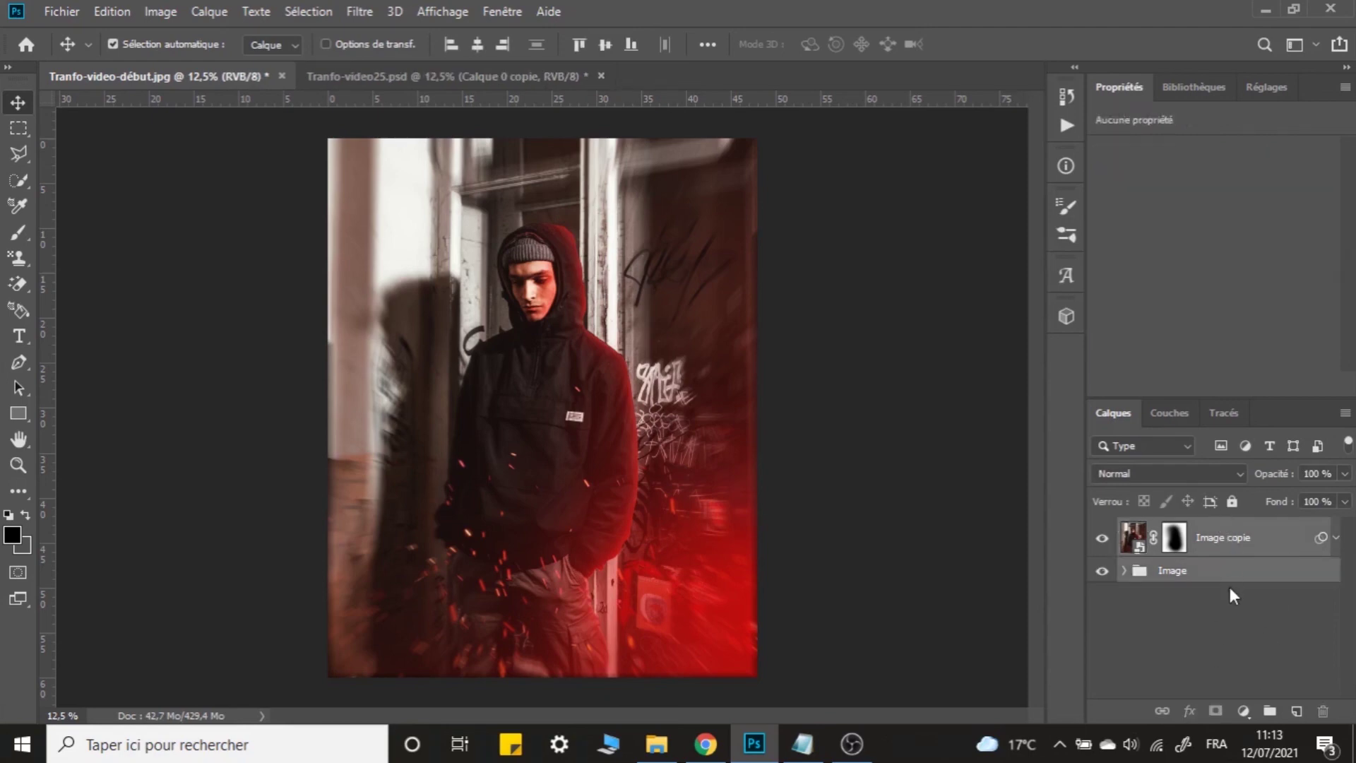
key("ctrl+g")
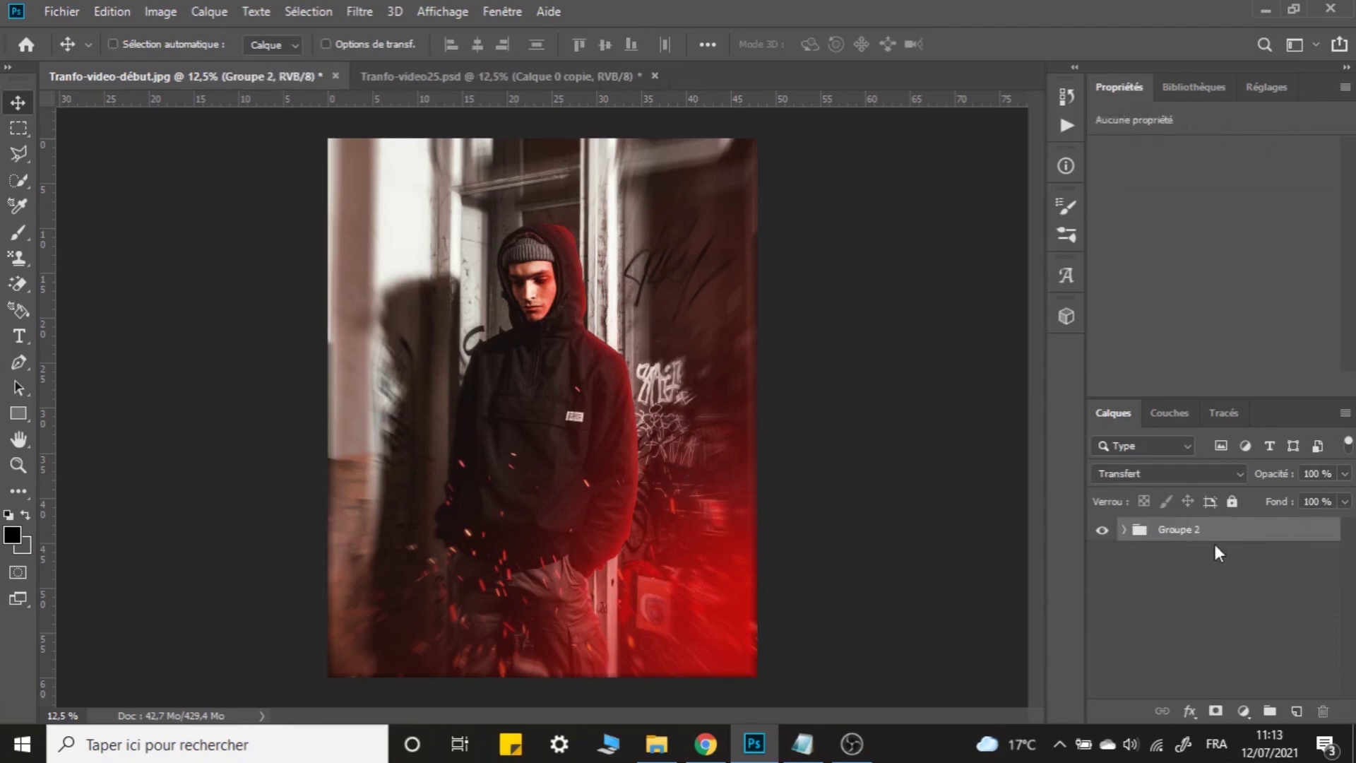
Duplicate Groupe 2 and convert the copy into a smart object.
key("ctrl+j")
key("j")
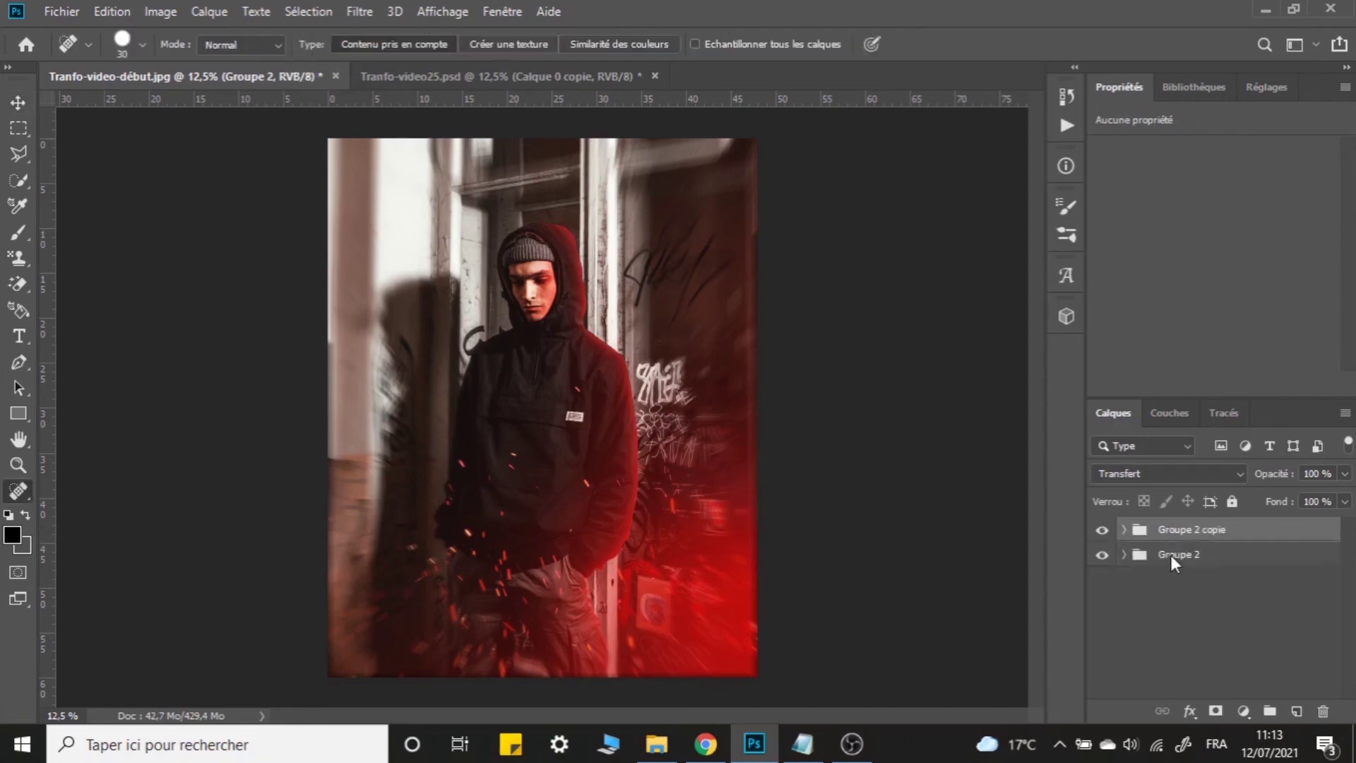
right_click(1226, 531)
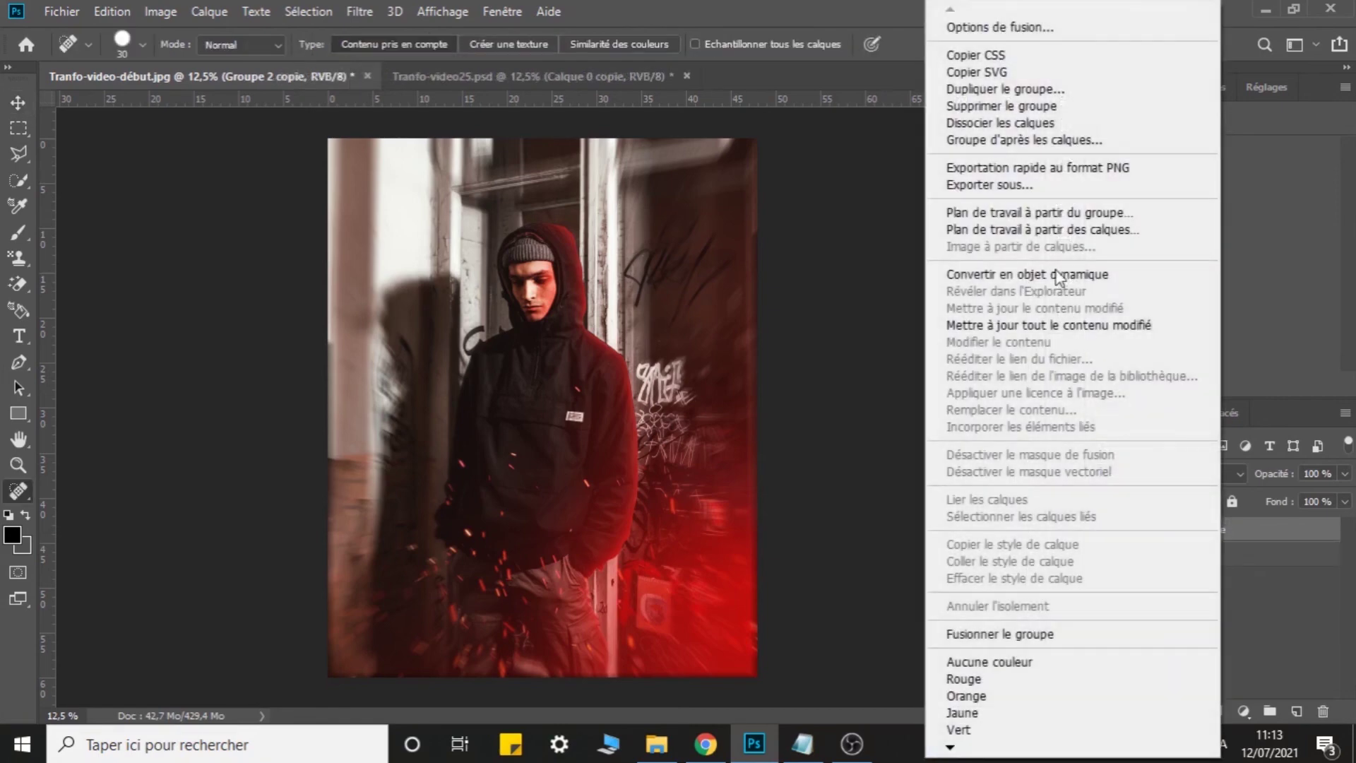
left_click(1056, 272)
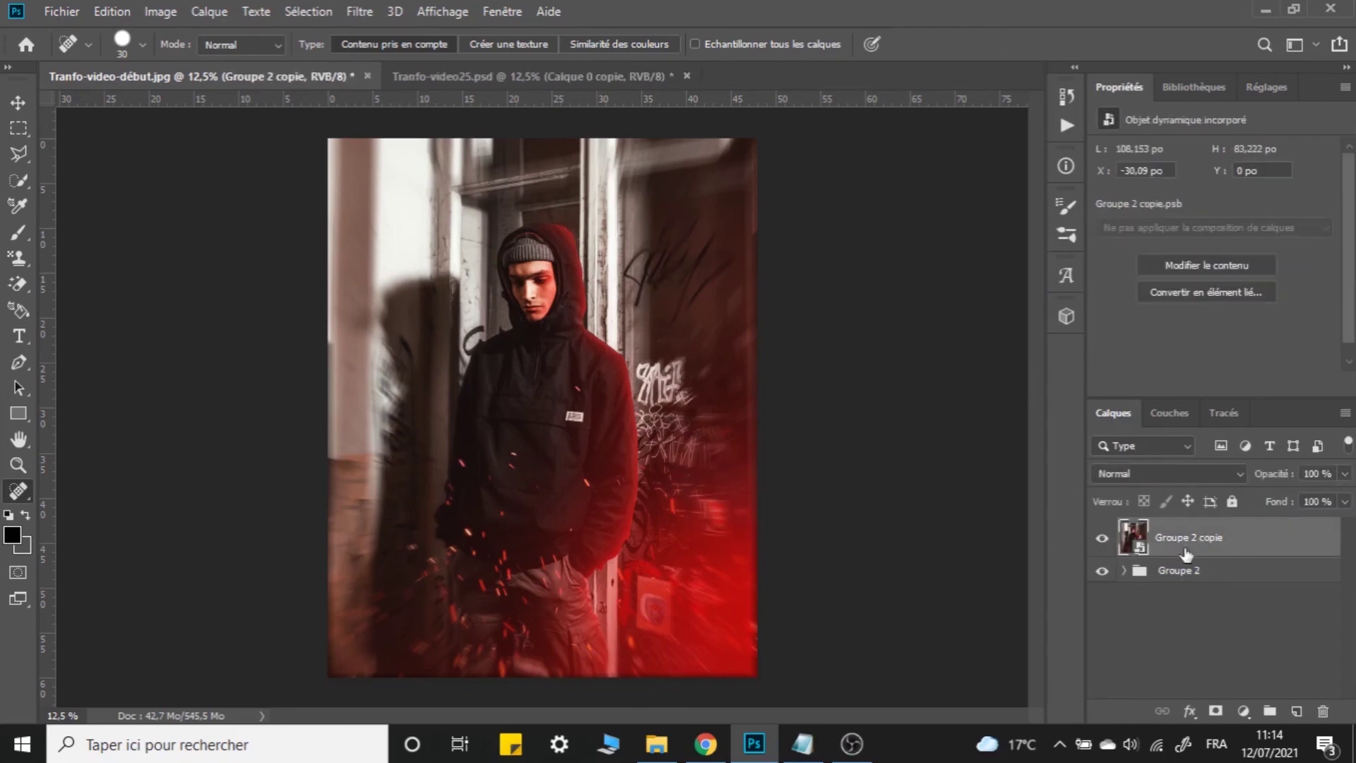
Apply the Camera Raw filter to Groupe 2 copie, with the white balance temperature at +5 and the tint at +5.
left_click(361, 12)
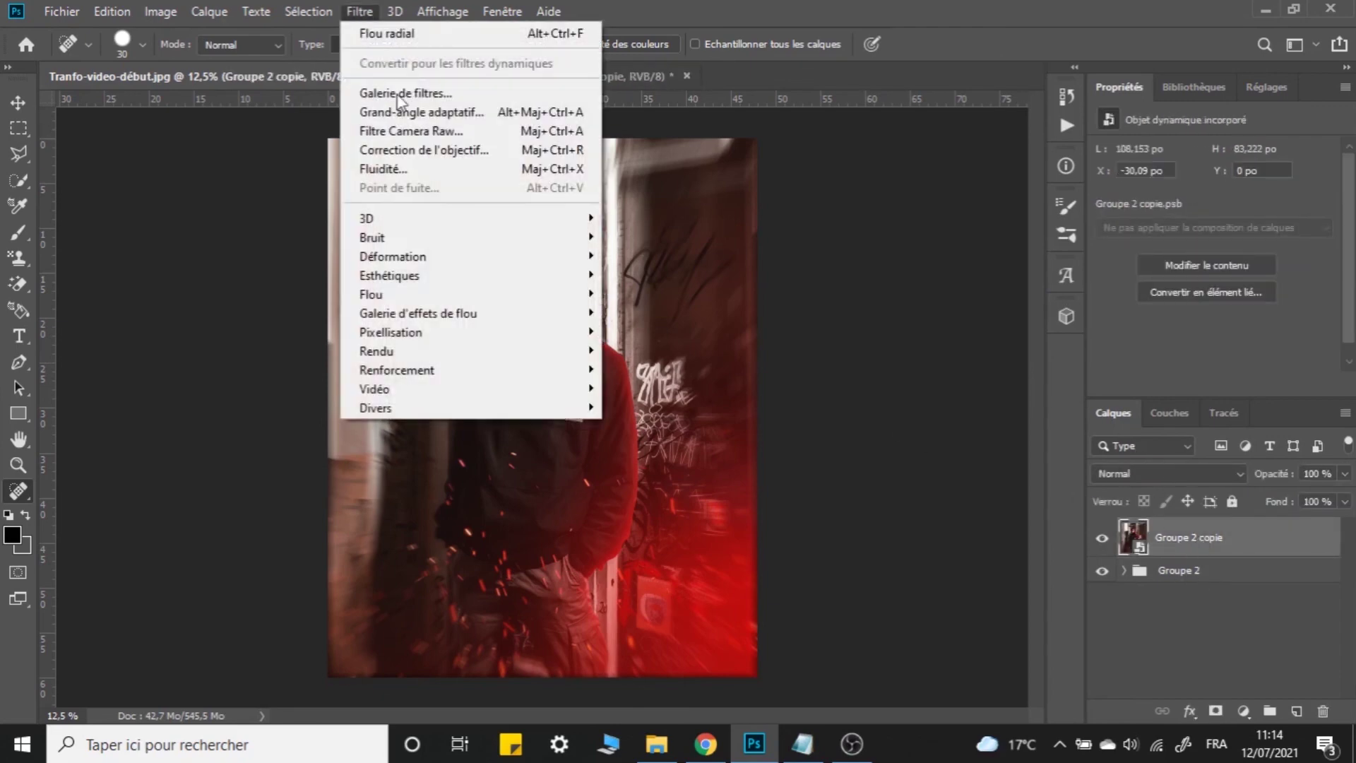
left_click(415, 131)
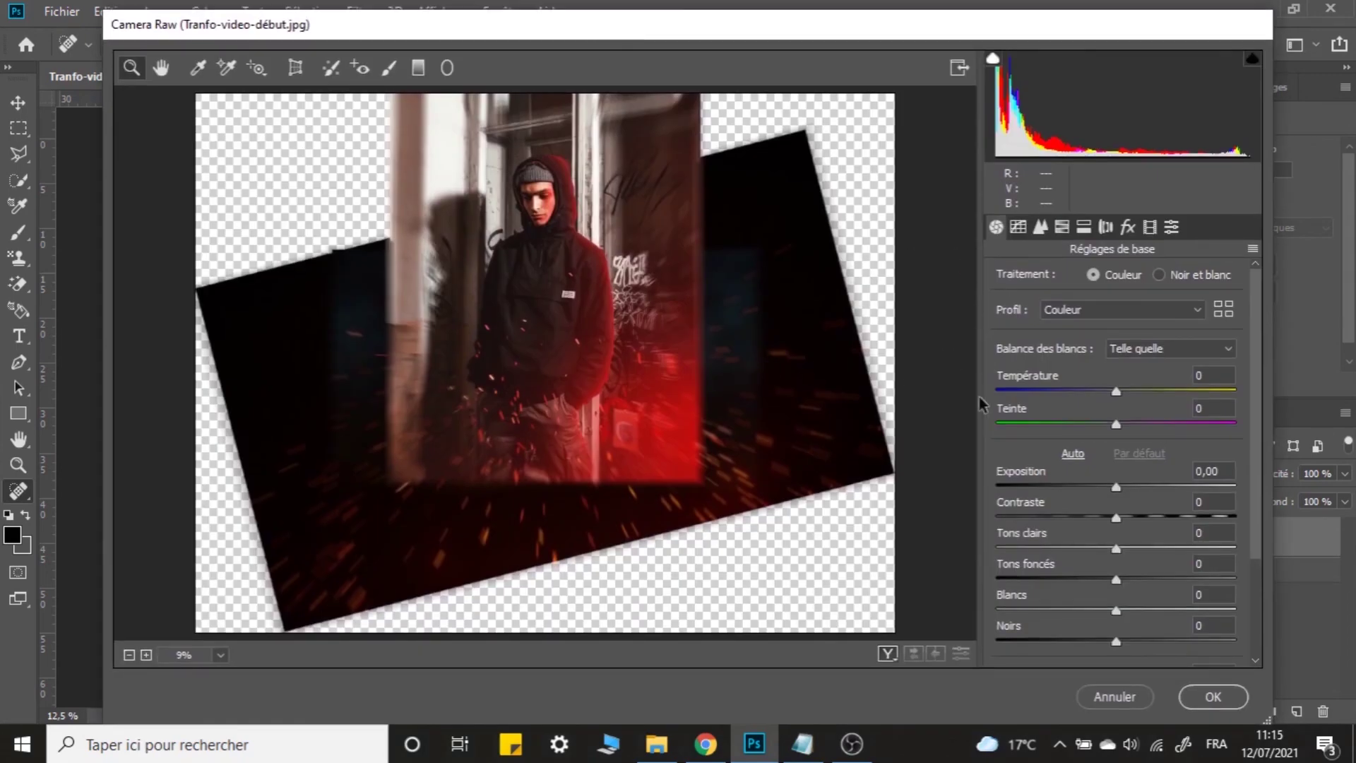
mouse_move(1116, 396)
left_mouse_down()
mouse_move(1142, 398)
mouse_move(1123, 396)
left_mouse_up()
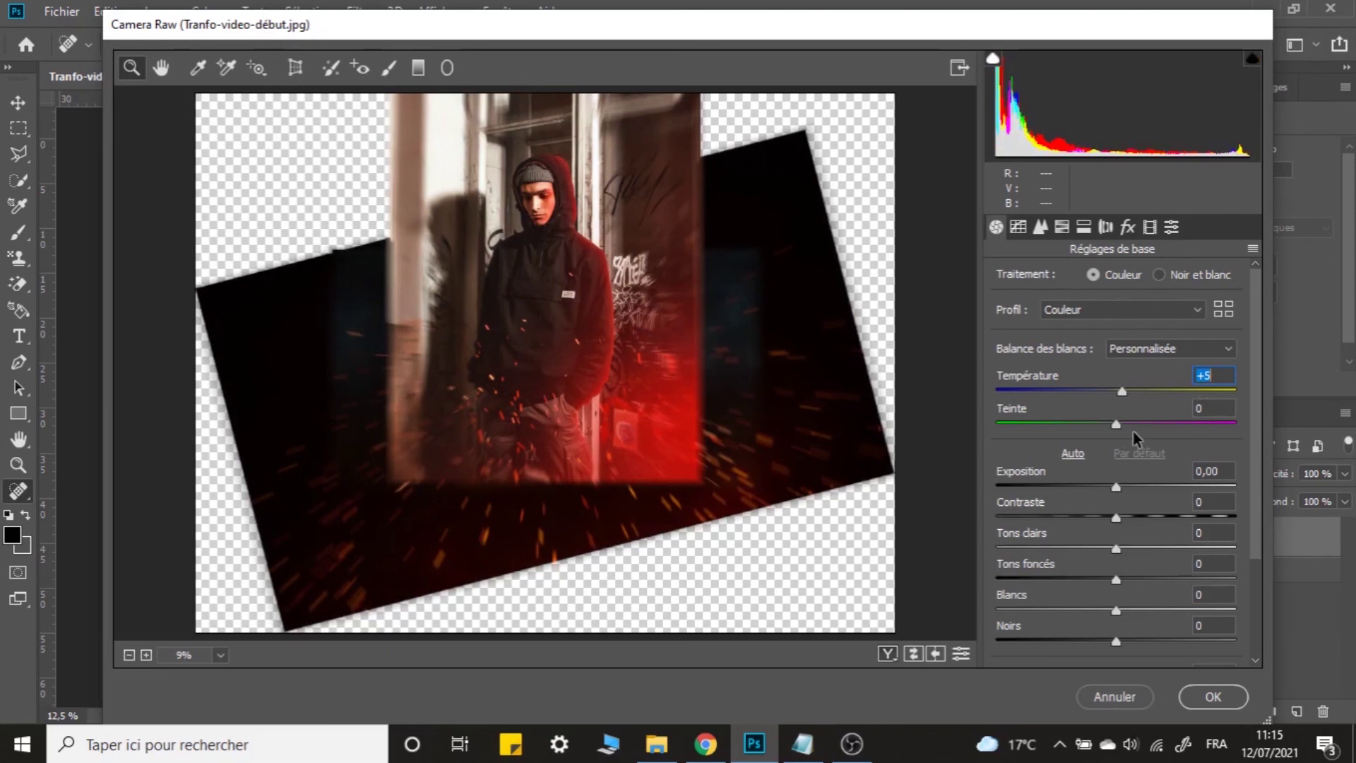
left_click_drag(1117, 426, 1069, 447)
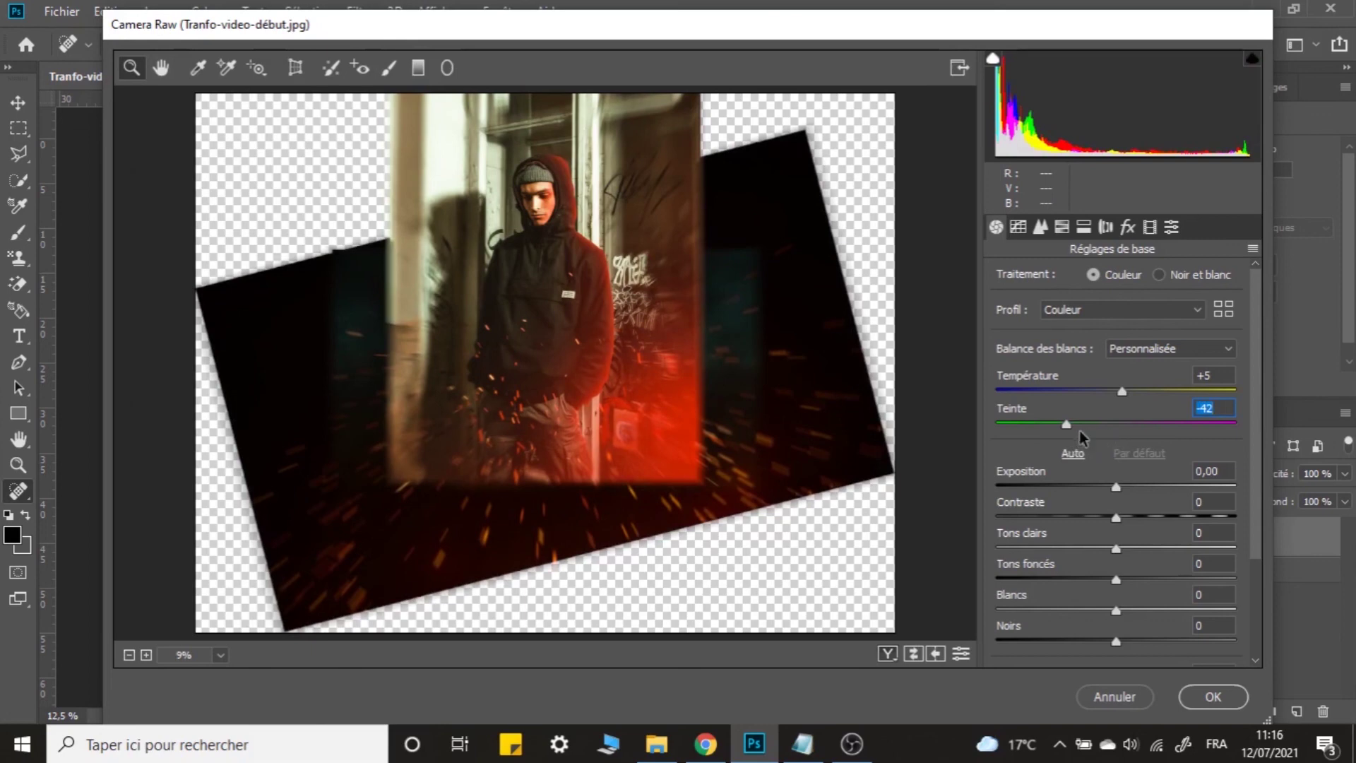
left_click_drag(1067, 426, 1165, 455)
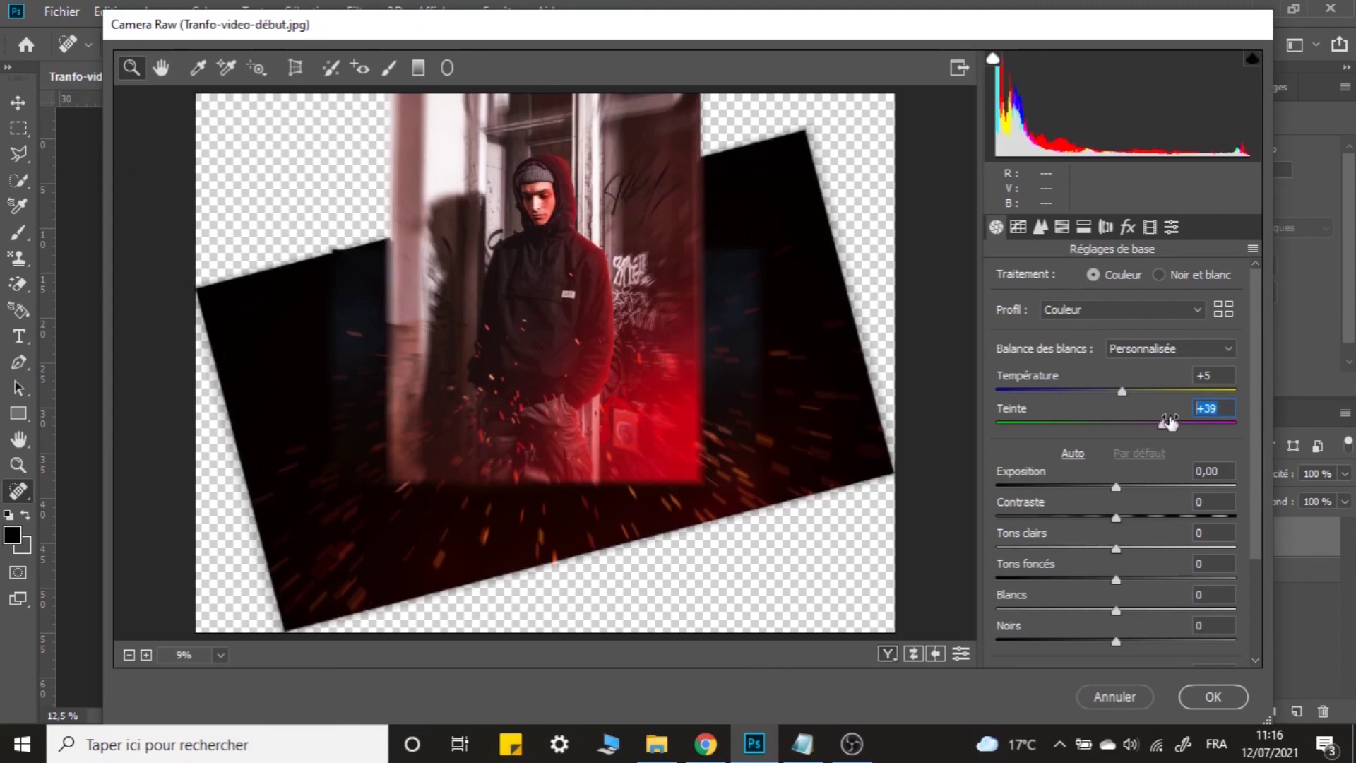
type("0")
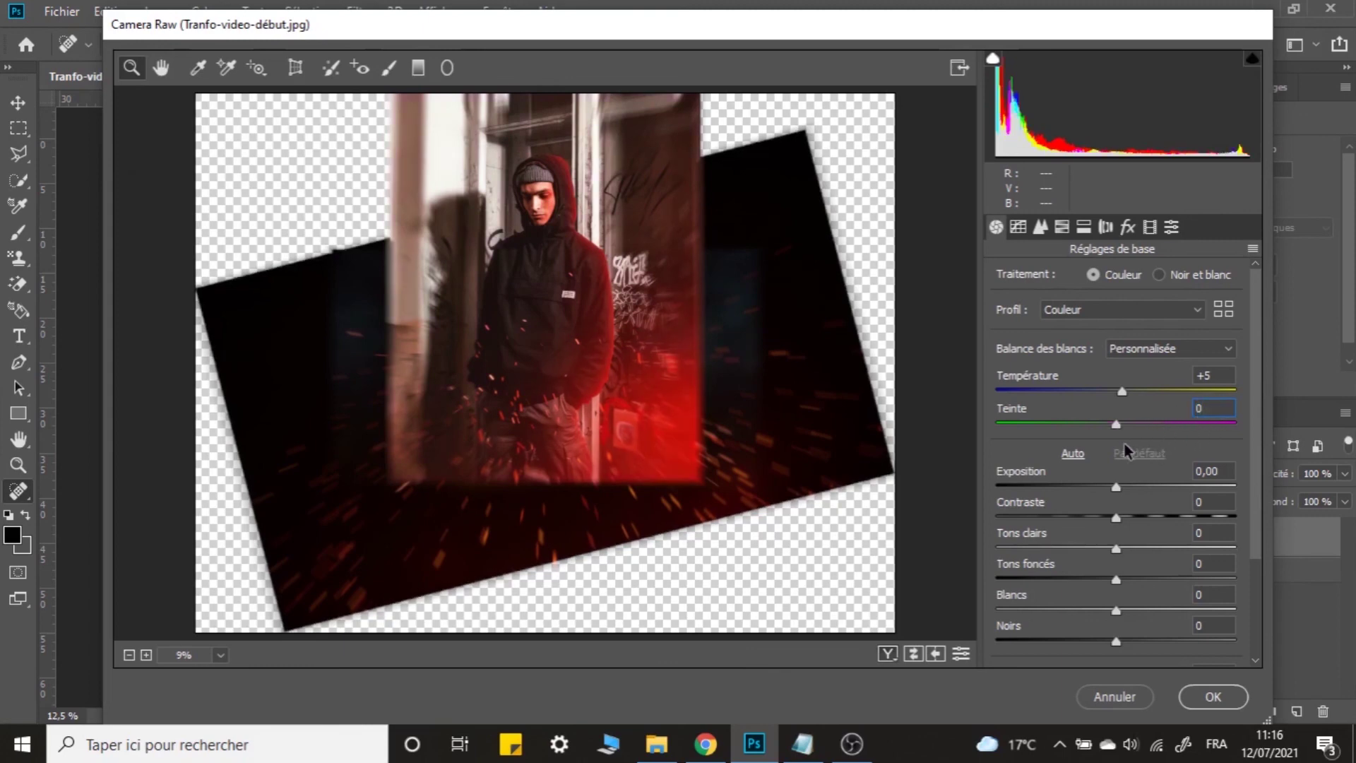
left_click_drag(1116, 425, 1128, 425)
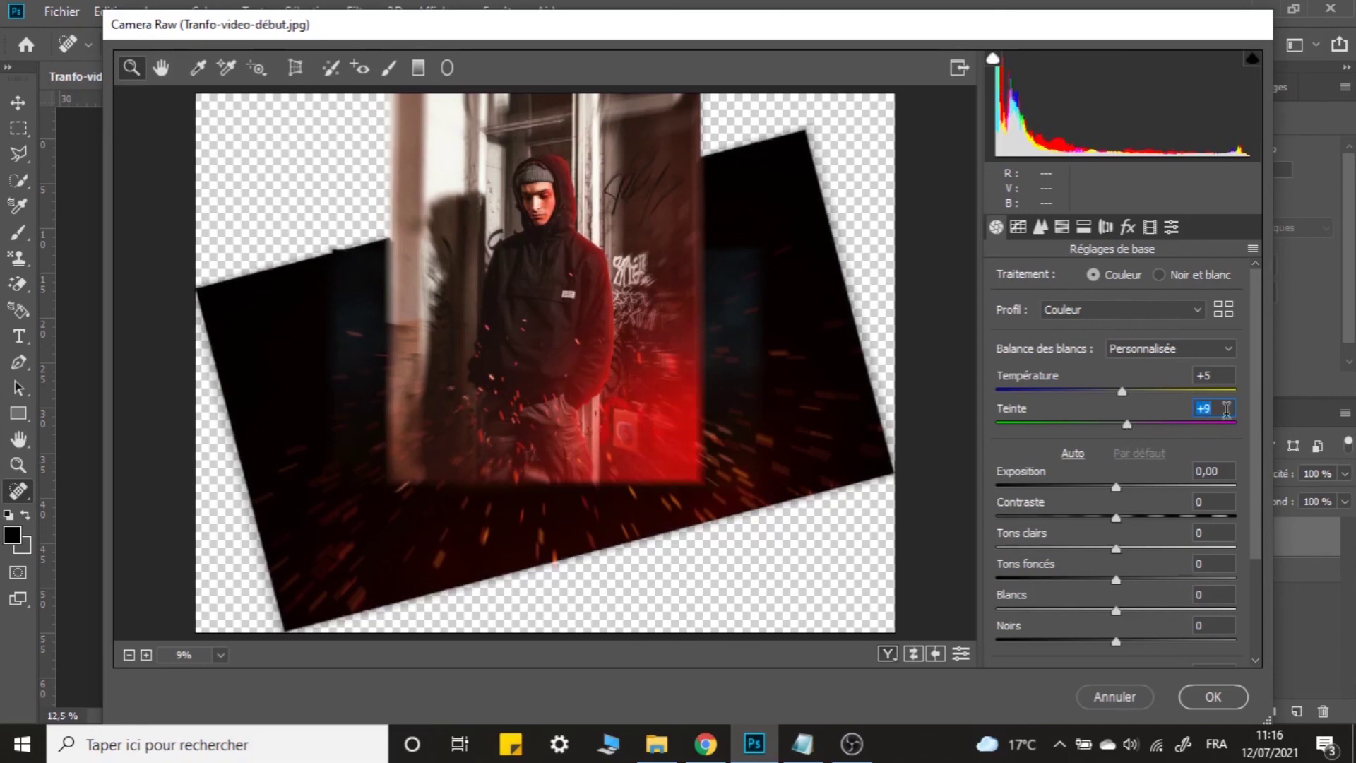
type("5")
Set Camera Raw exposure to -0,15, contrast to +3, highlights and whites to 0, shadows to -15 and blacks to -13, and accept the filter.
left_click_drag(1117, 488, 1130, 558)
type("0")
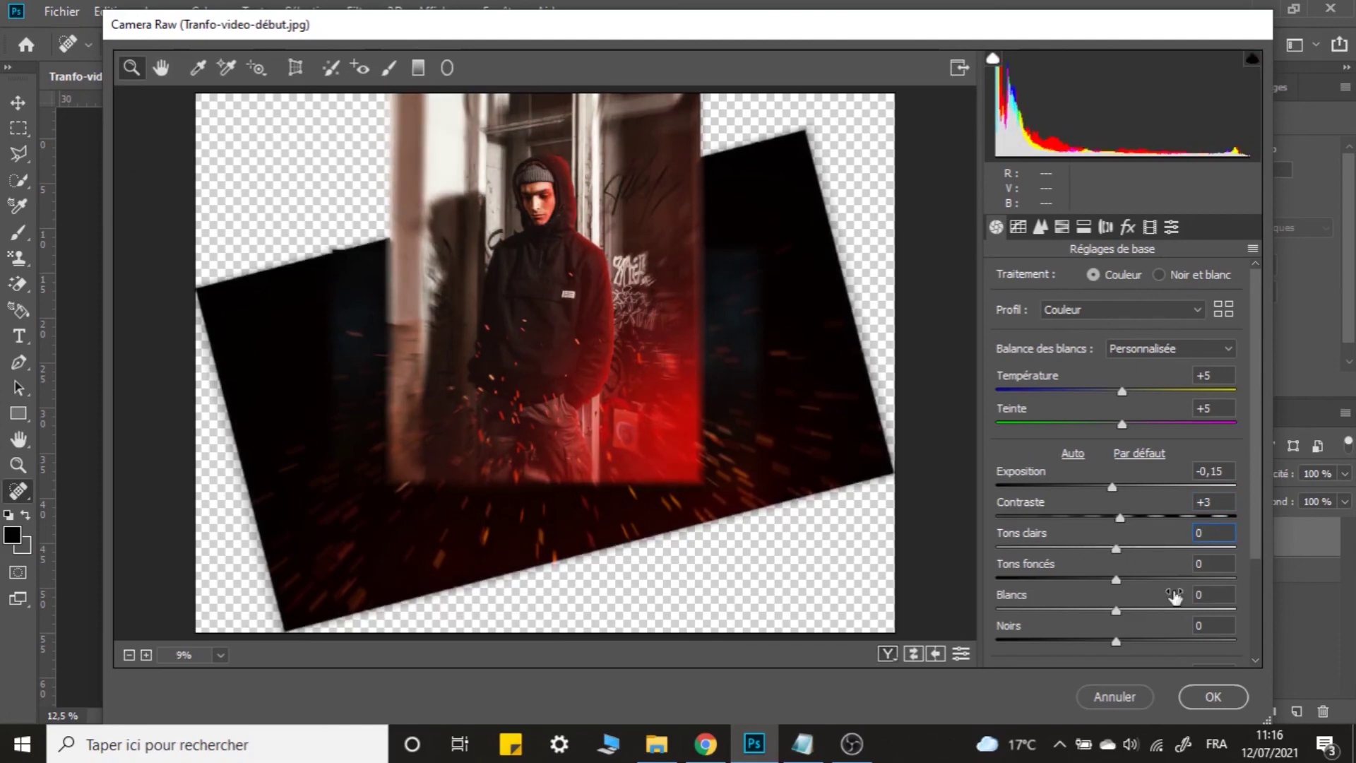
left_click_drag(1117, 579, 1156, 625)
type("0")
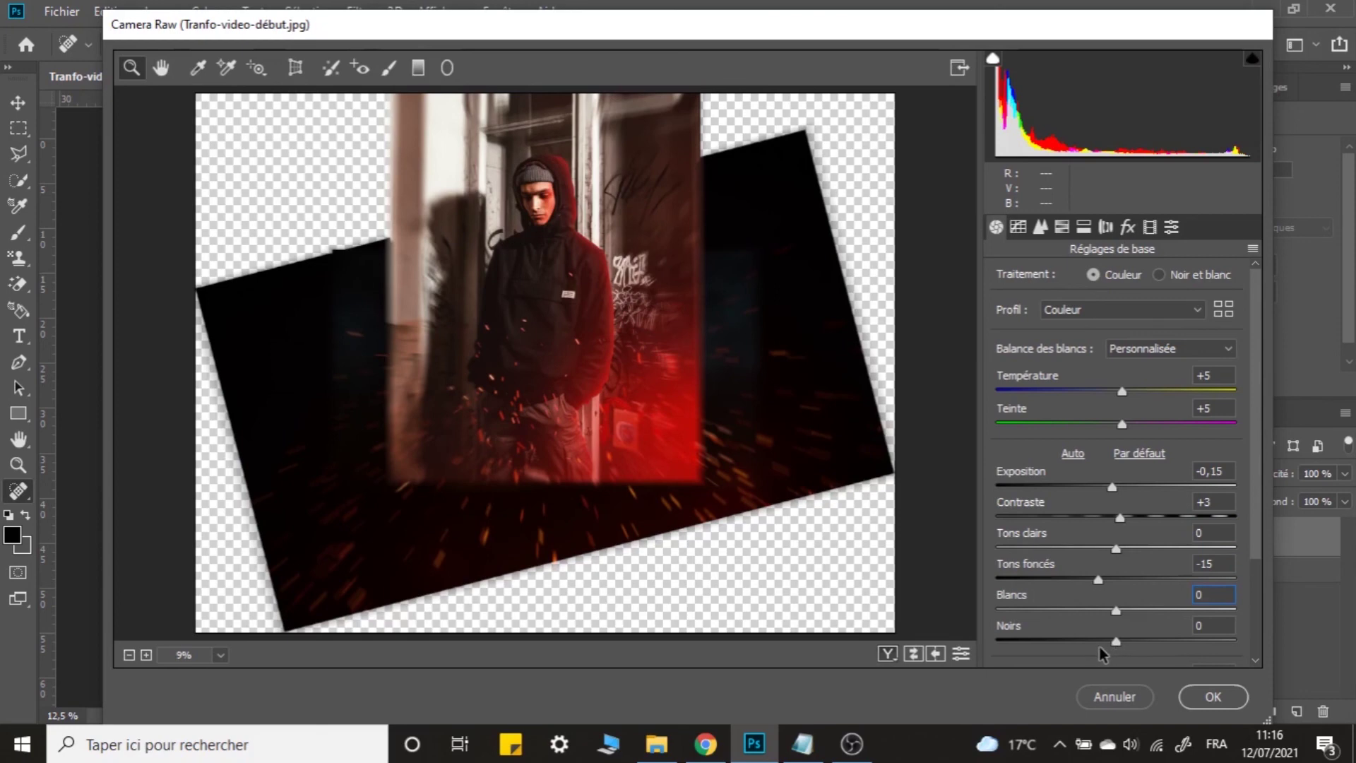
left_click_drag(1117, 642, 1101, 642)
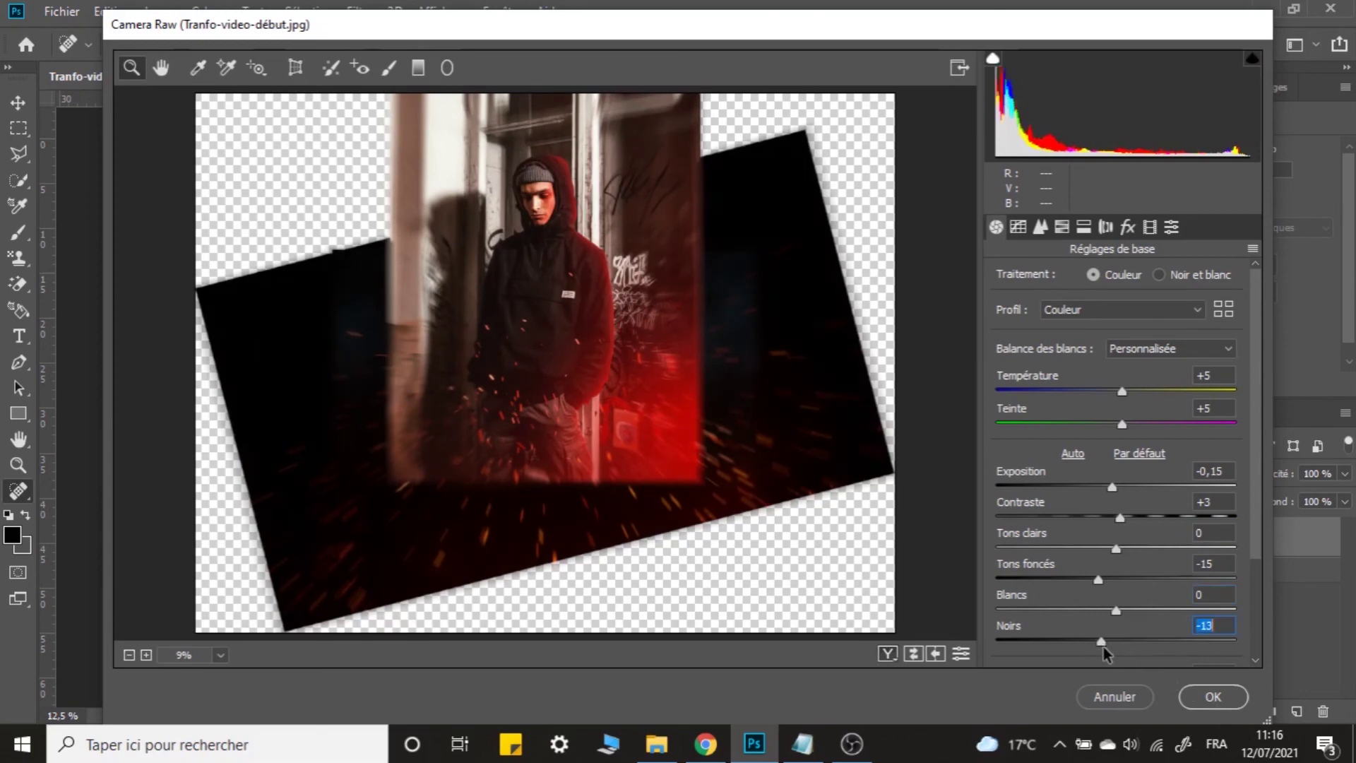
left_click(1212, 696)
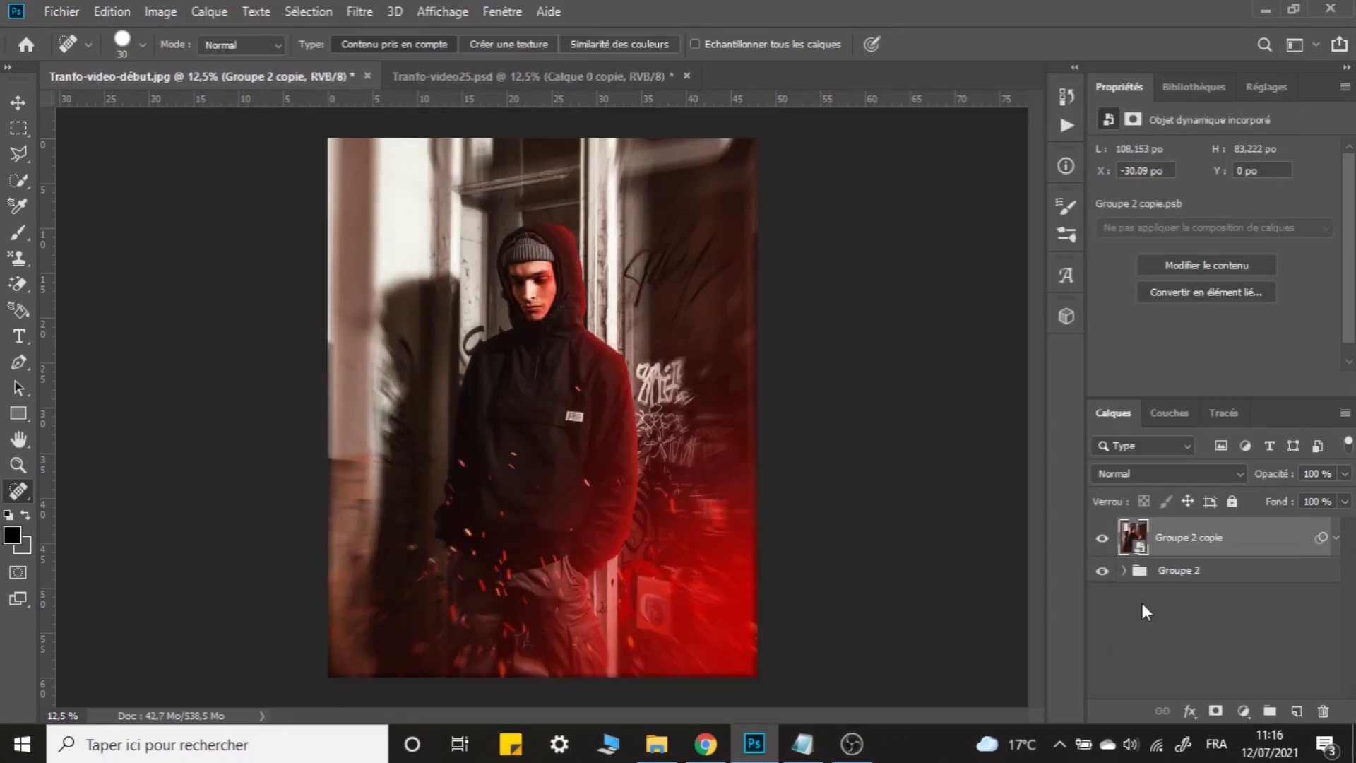
Compare the image with and without Groupe 2 copie by toggling its visibility, leaving it shown and no layer selected.
left_click(1102, 539)
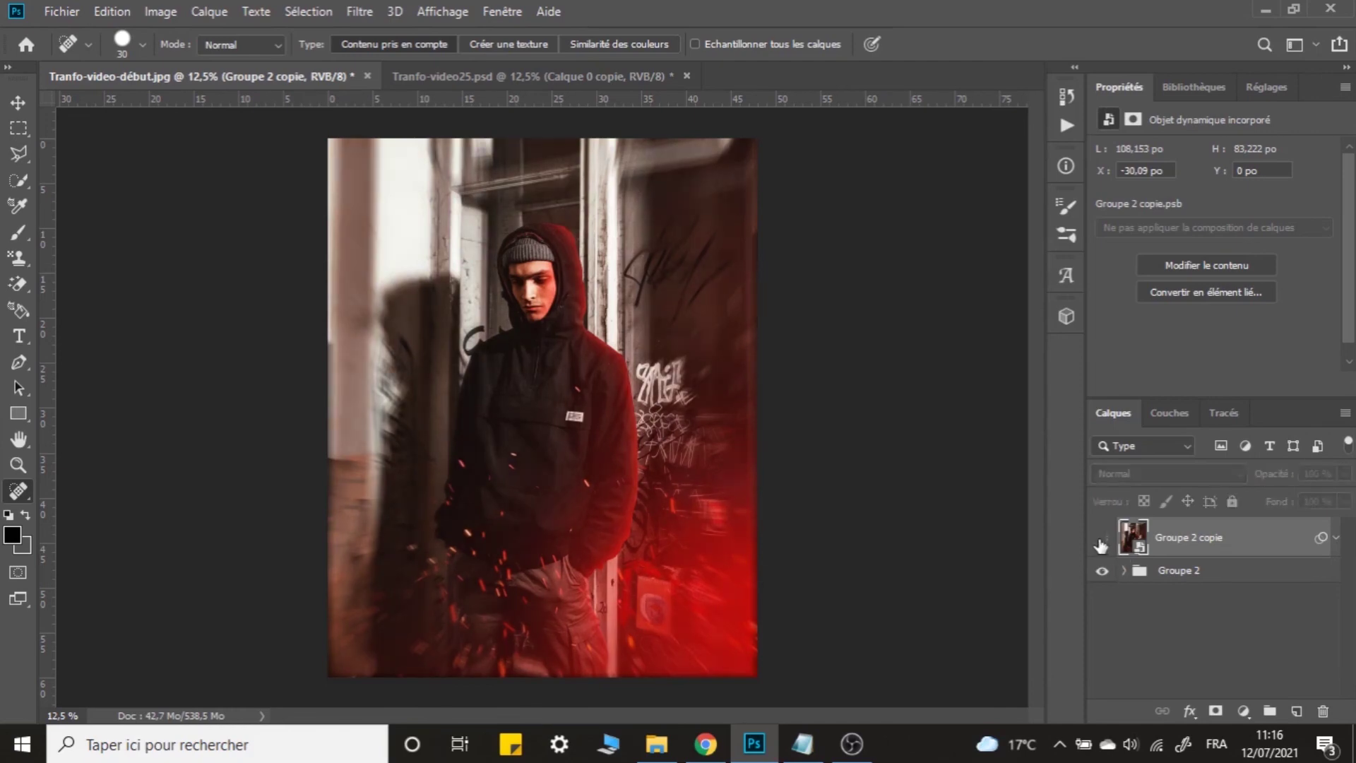
left_click(1102, 542)
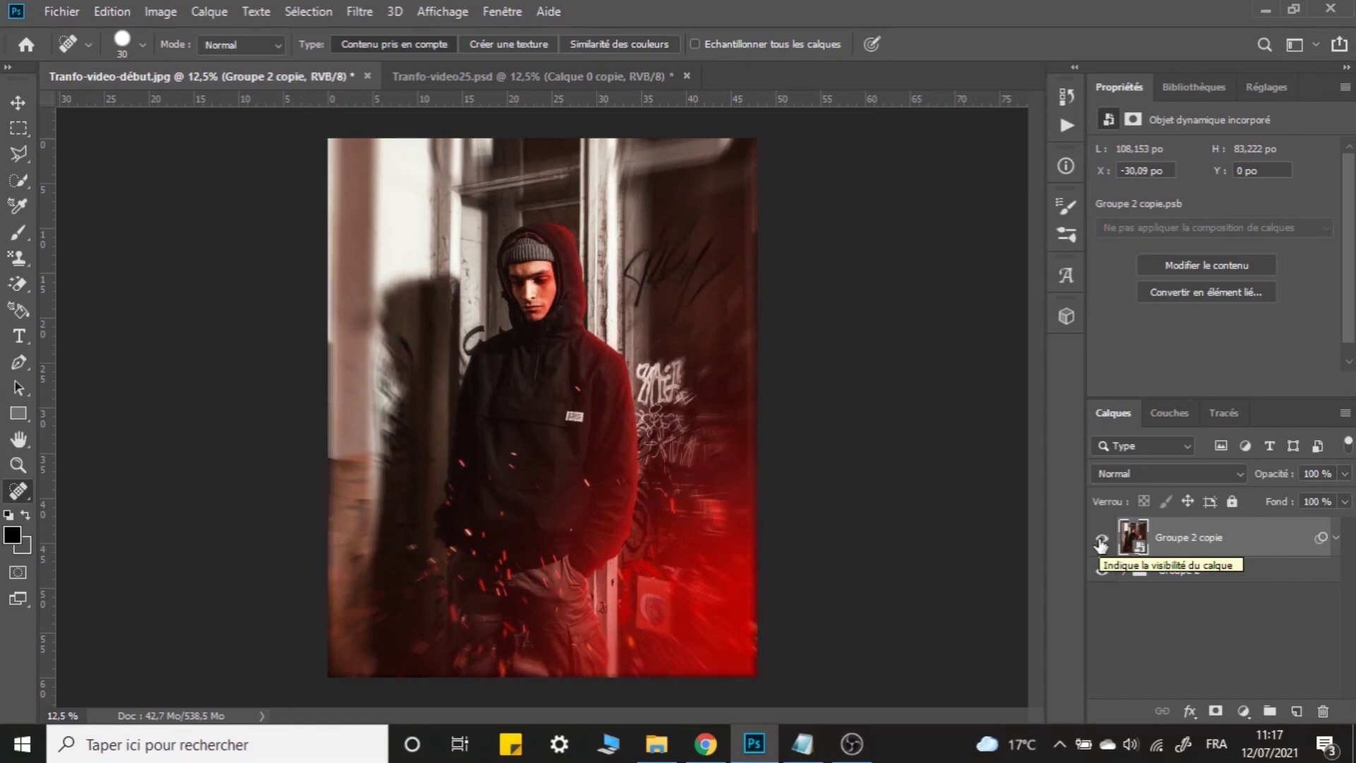
left_click(1101, 542)
left_click(1102, 542)
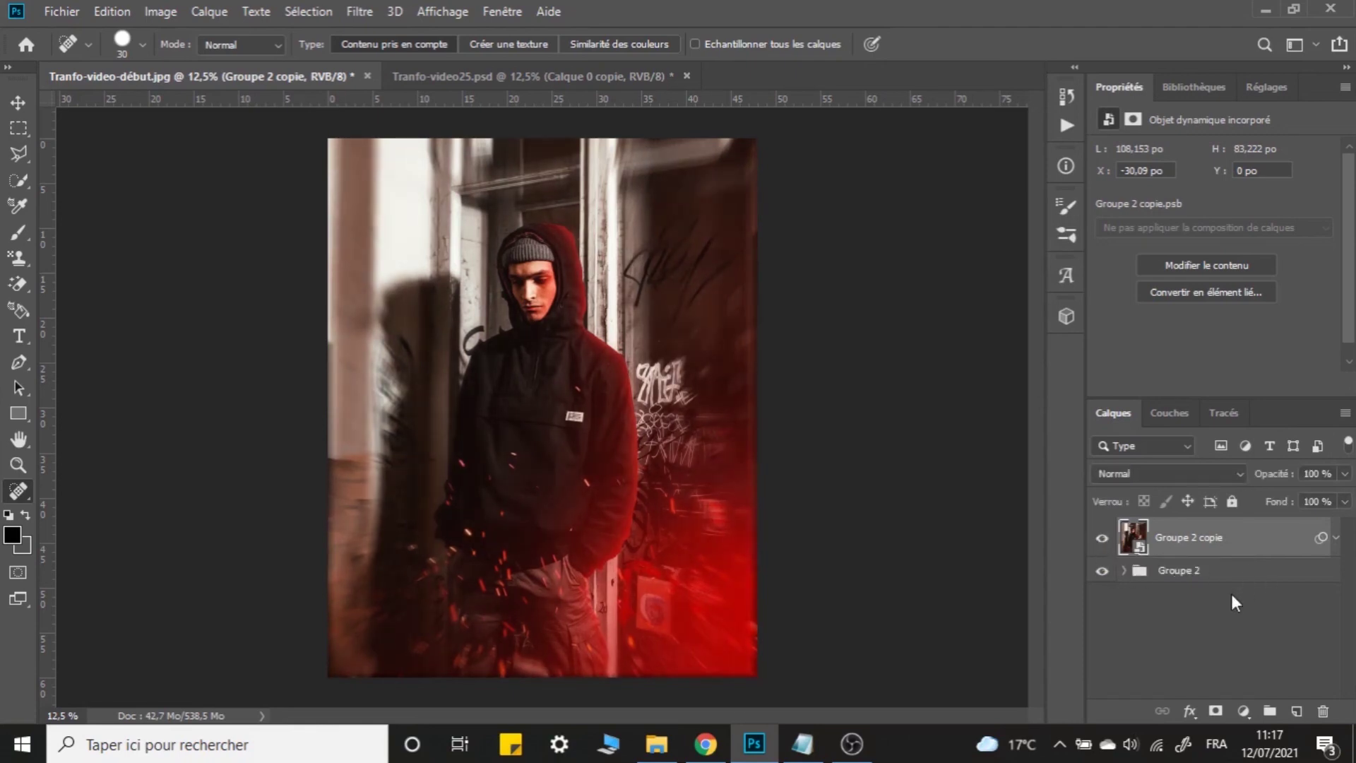
left_click(1224, 574)
left_click(1228, 538)
left_click(1190, 619)
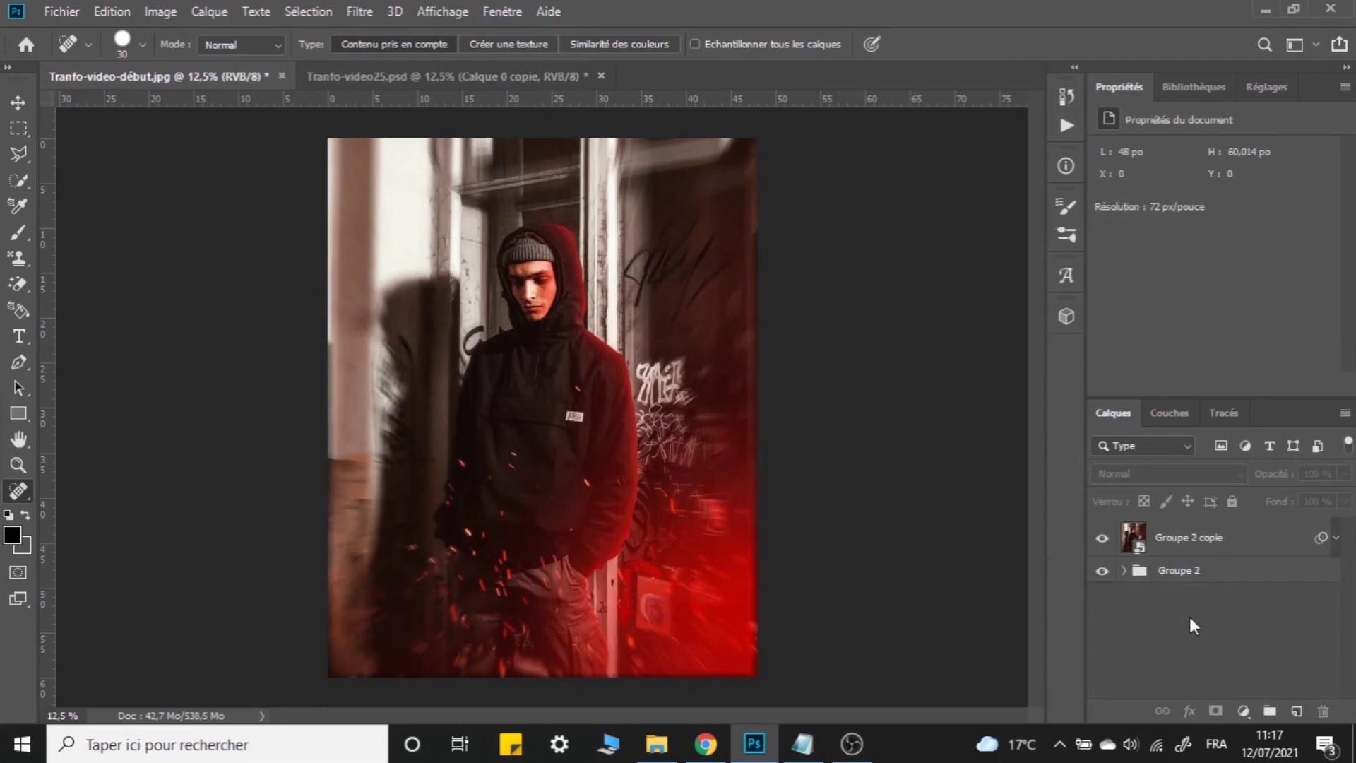